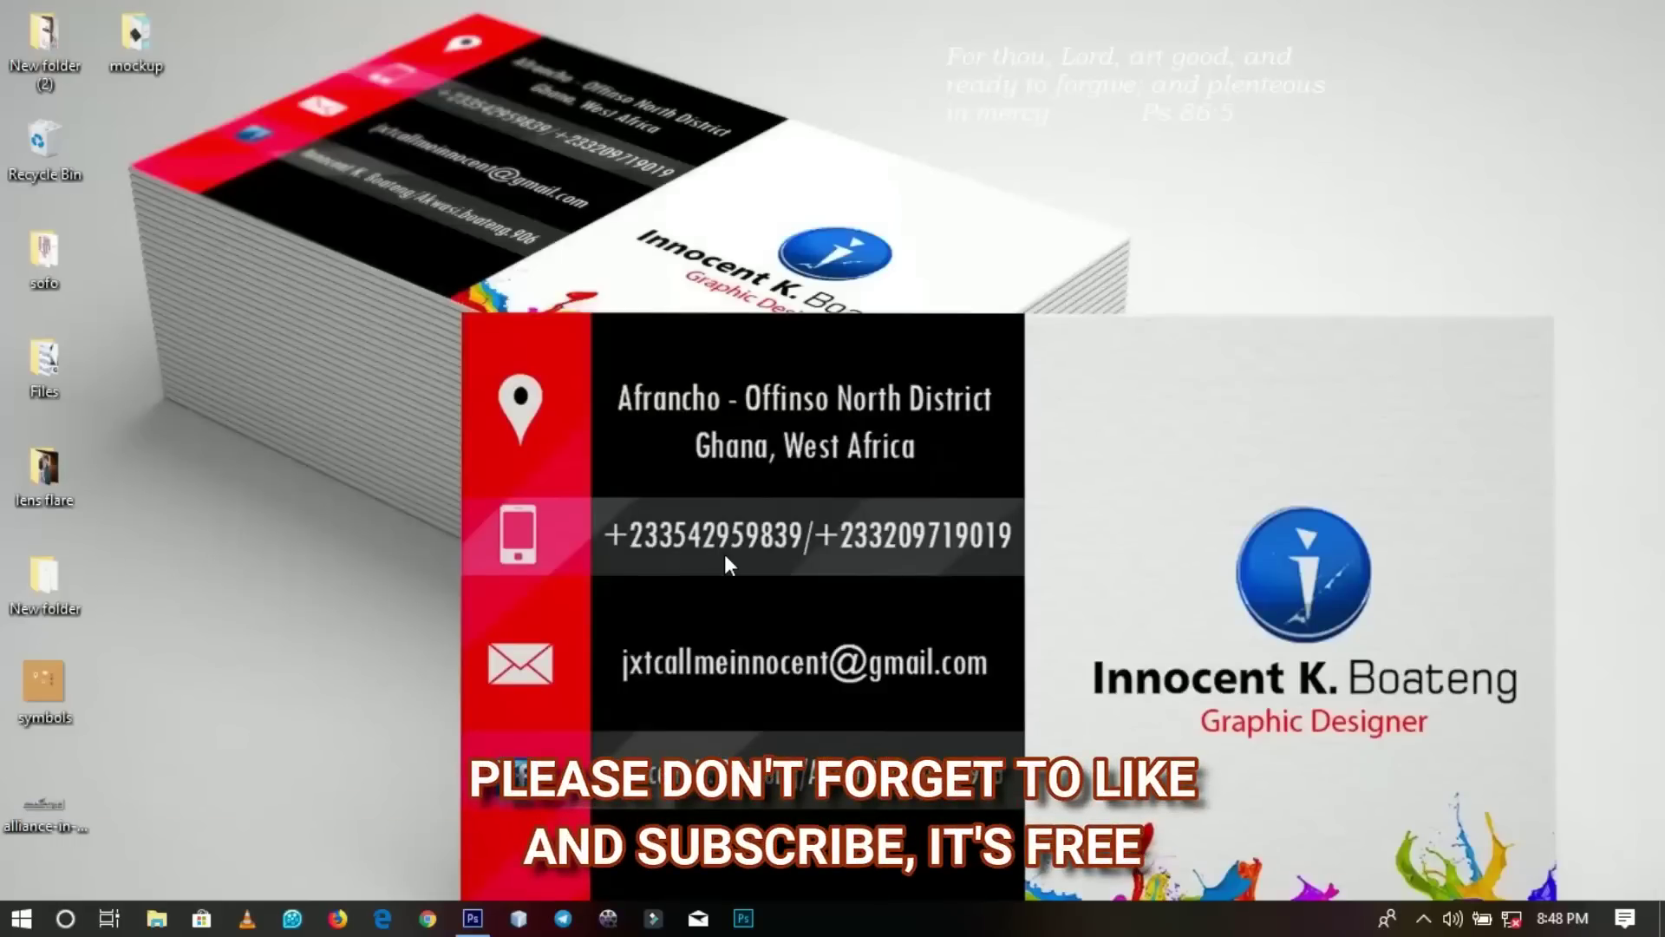
Bring the Photoshop CS6 window to the front from the taskbar.
click(473, 919)
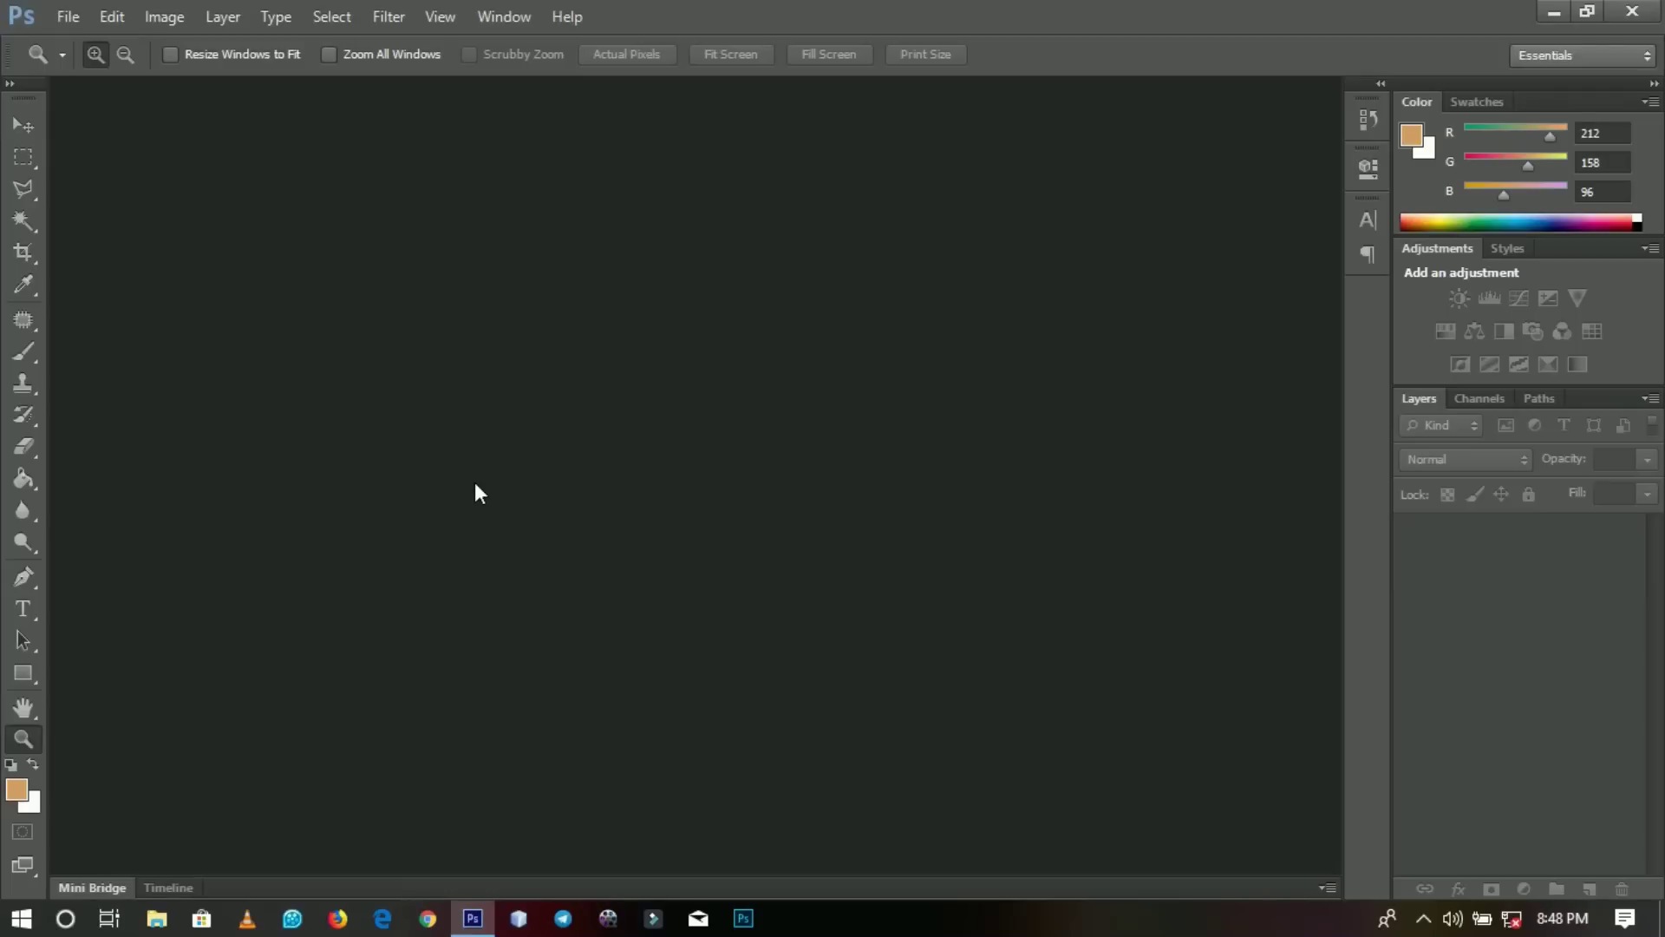
Create a new blank document 3.5 × 2 inches at 300 pixels per inch.
click(68, 17)
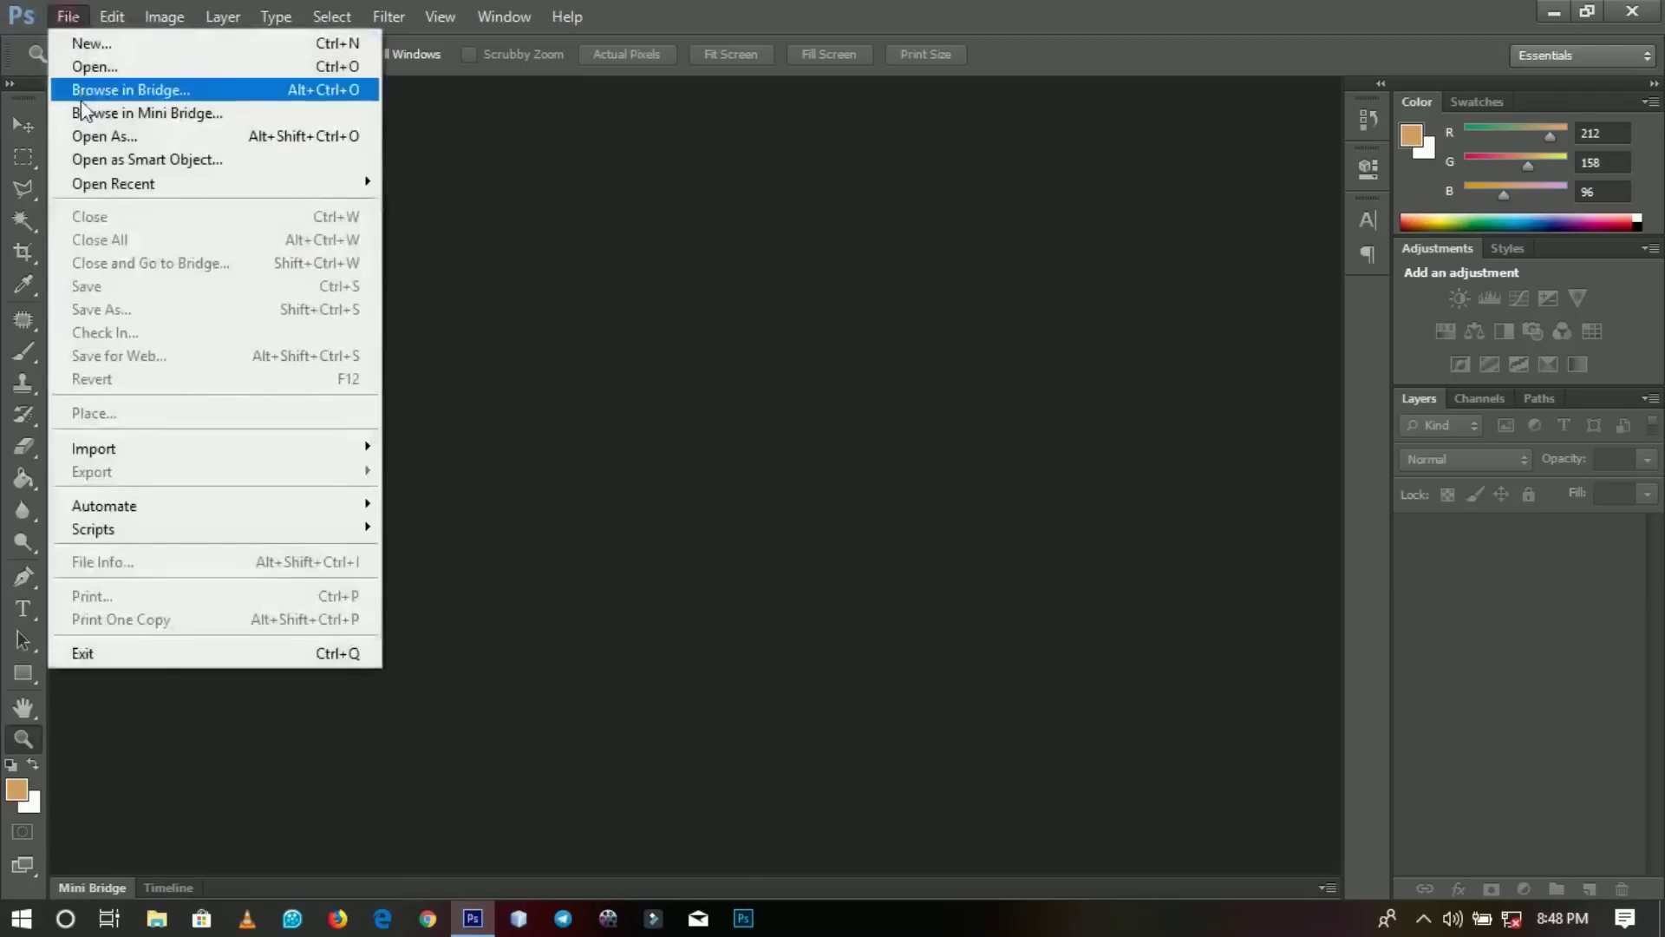
click(105, 52)
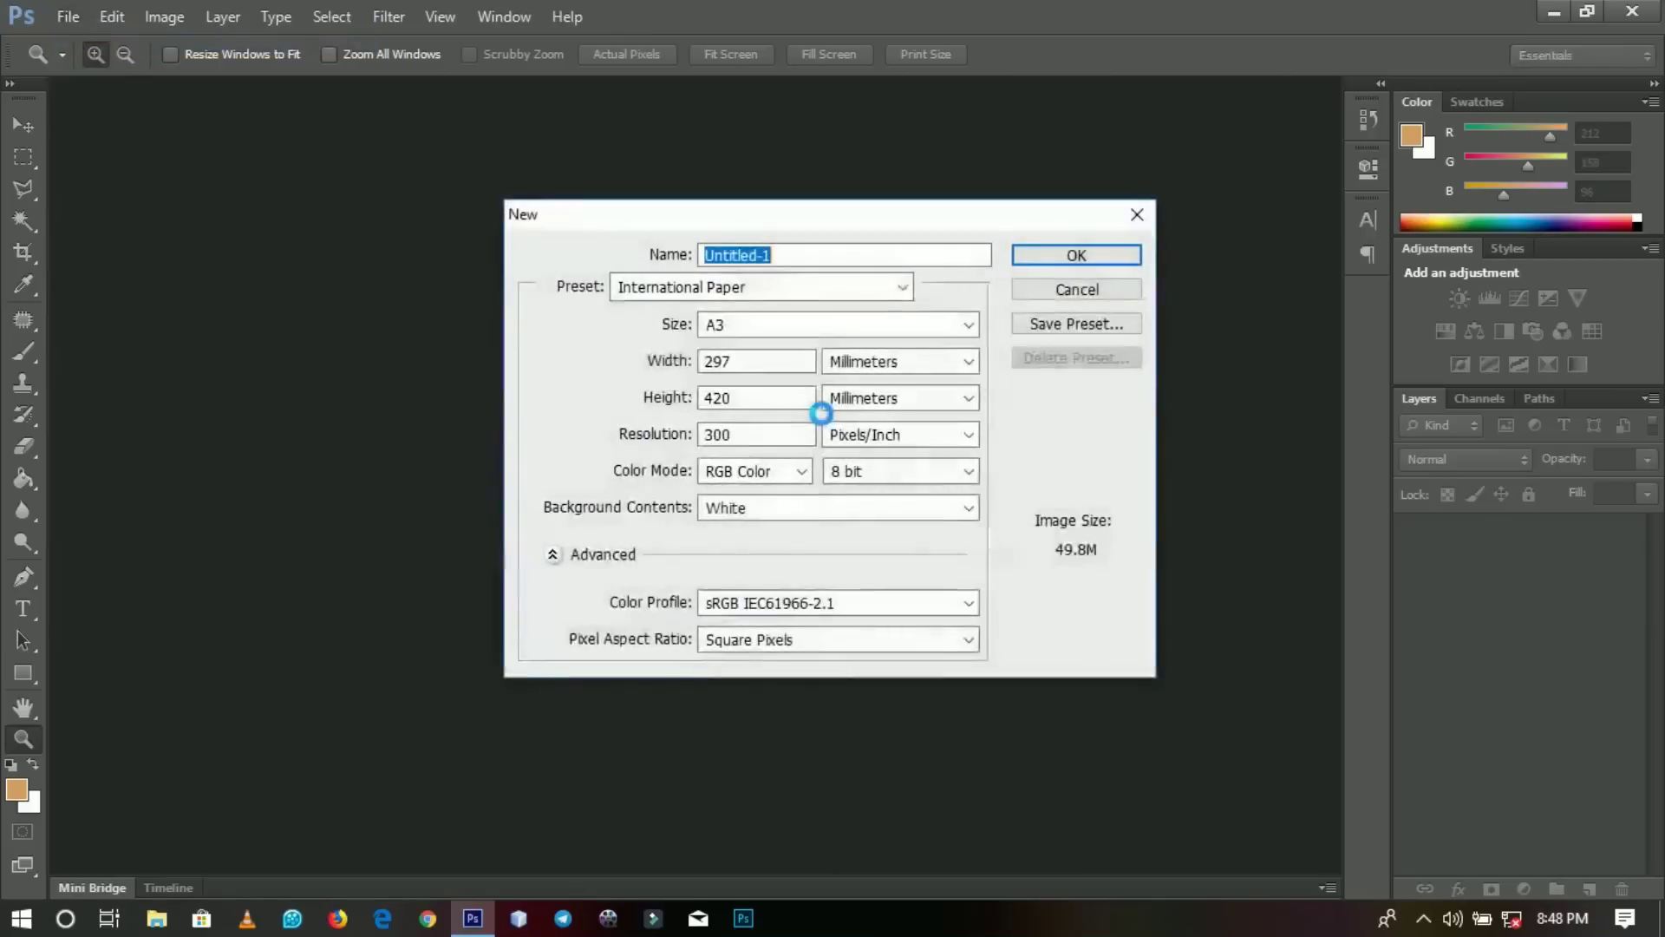
click(826, 356)
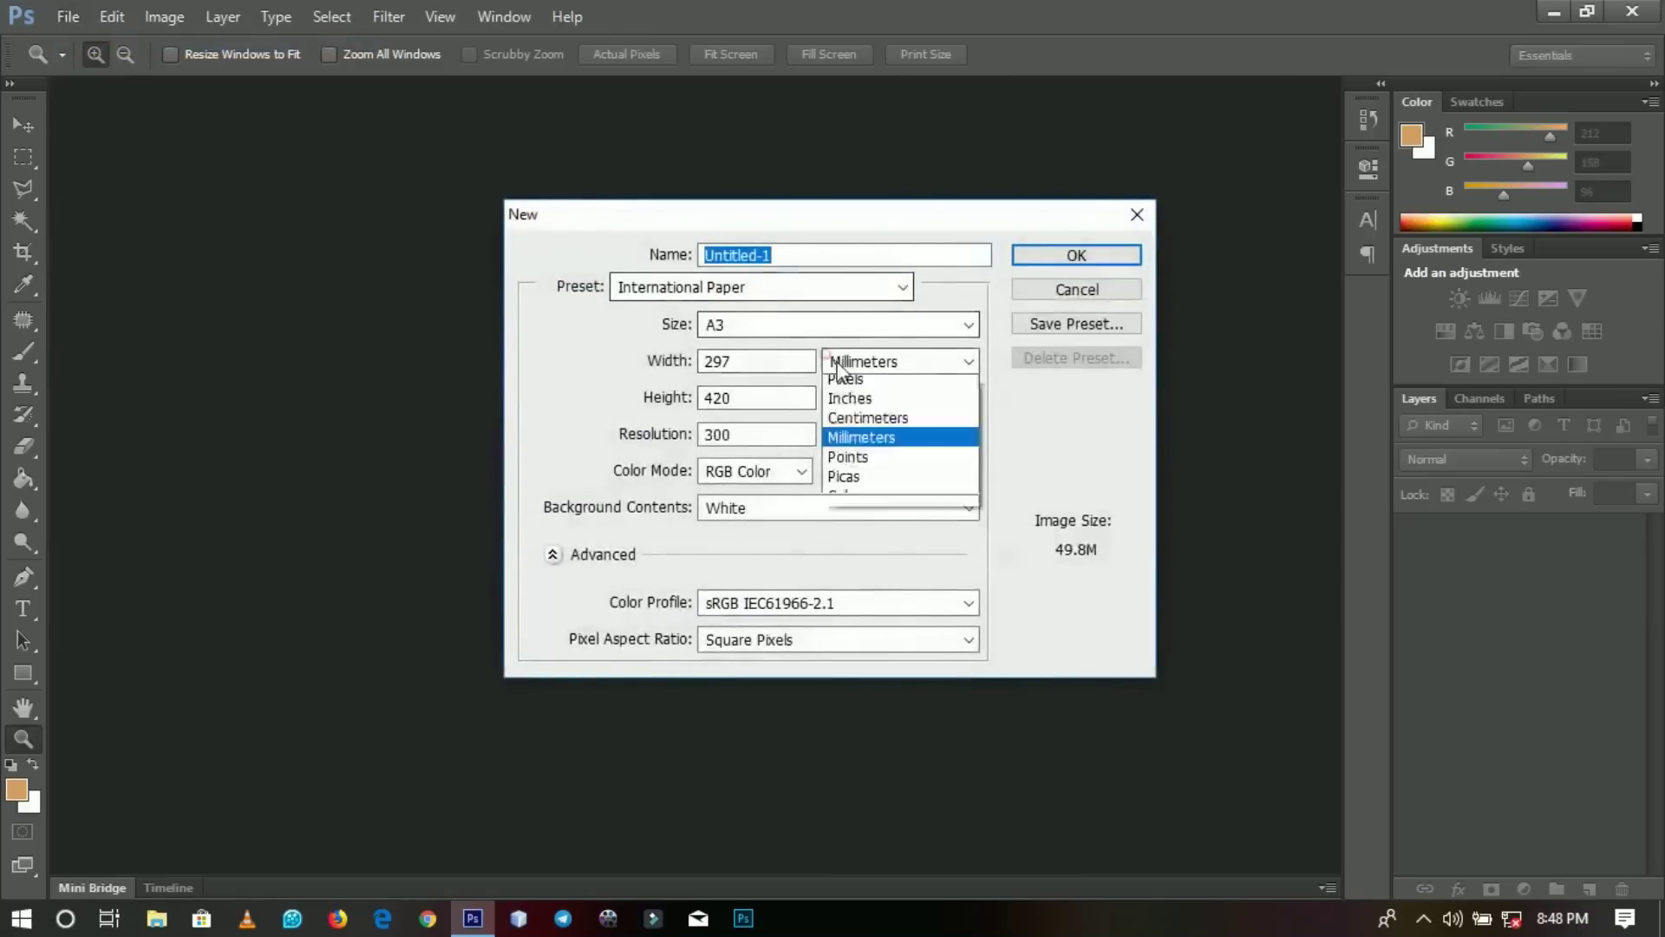
click(850, 405)
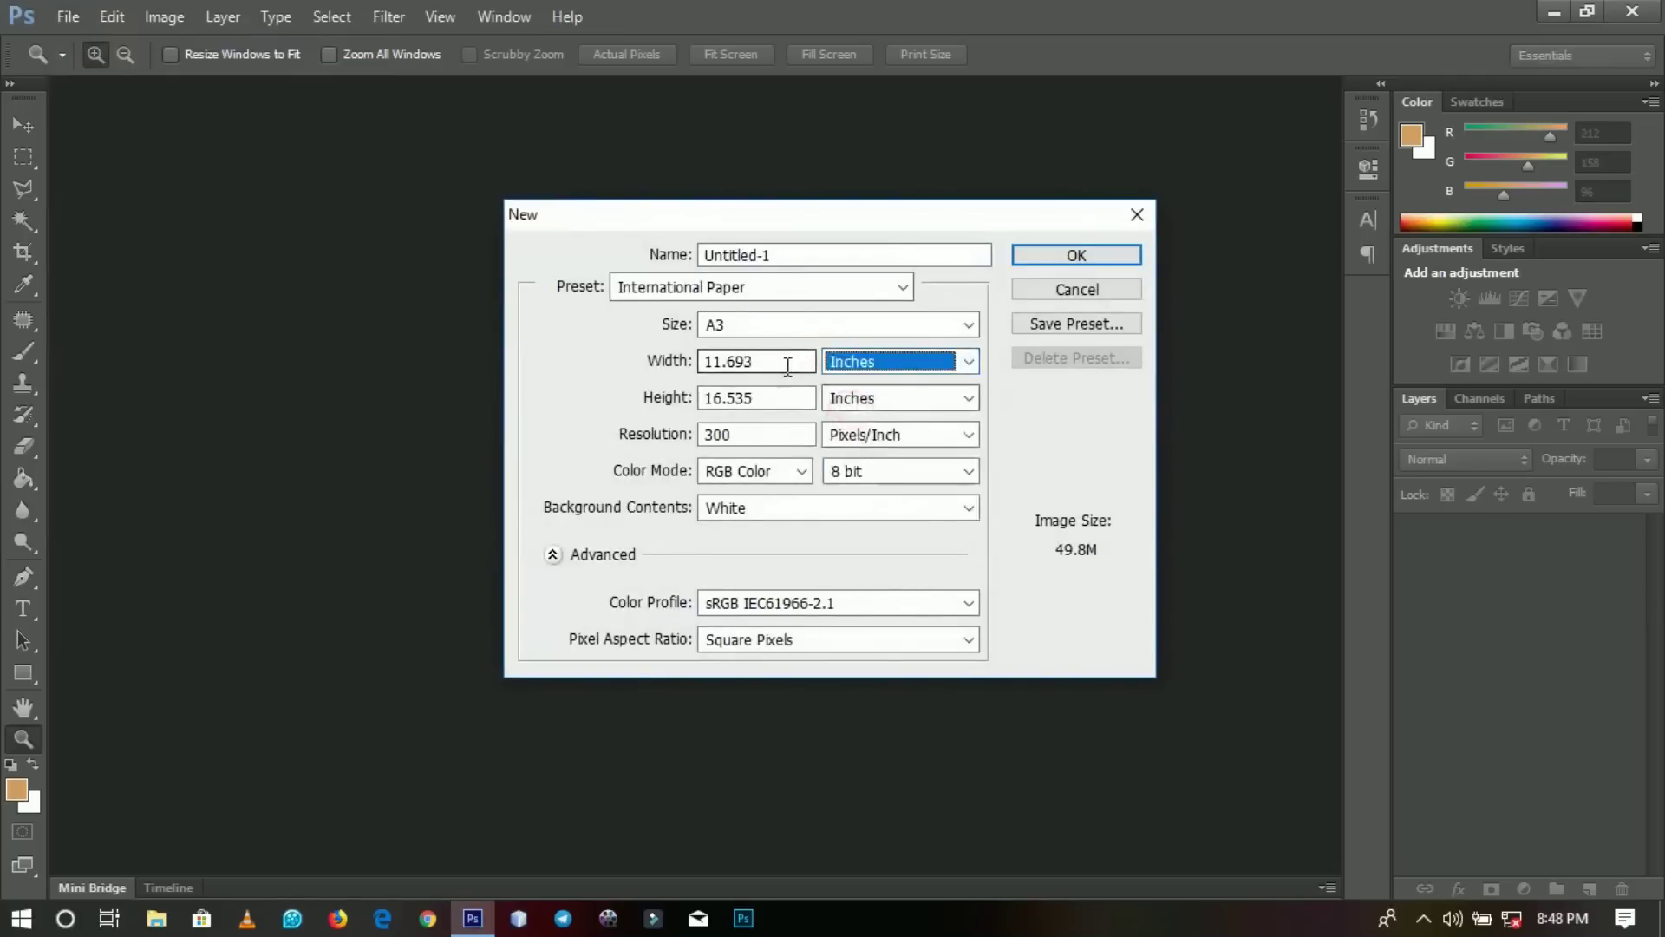
drag(787, 361, 618, 373)
text(3.5)
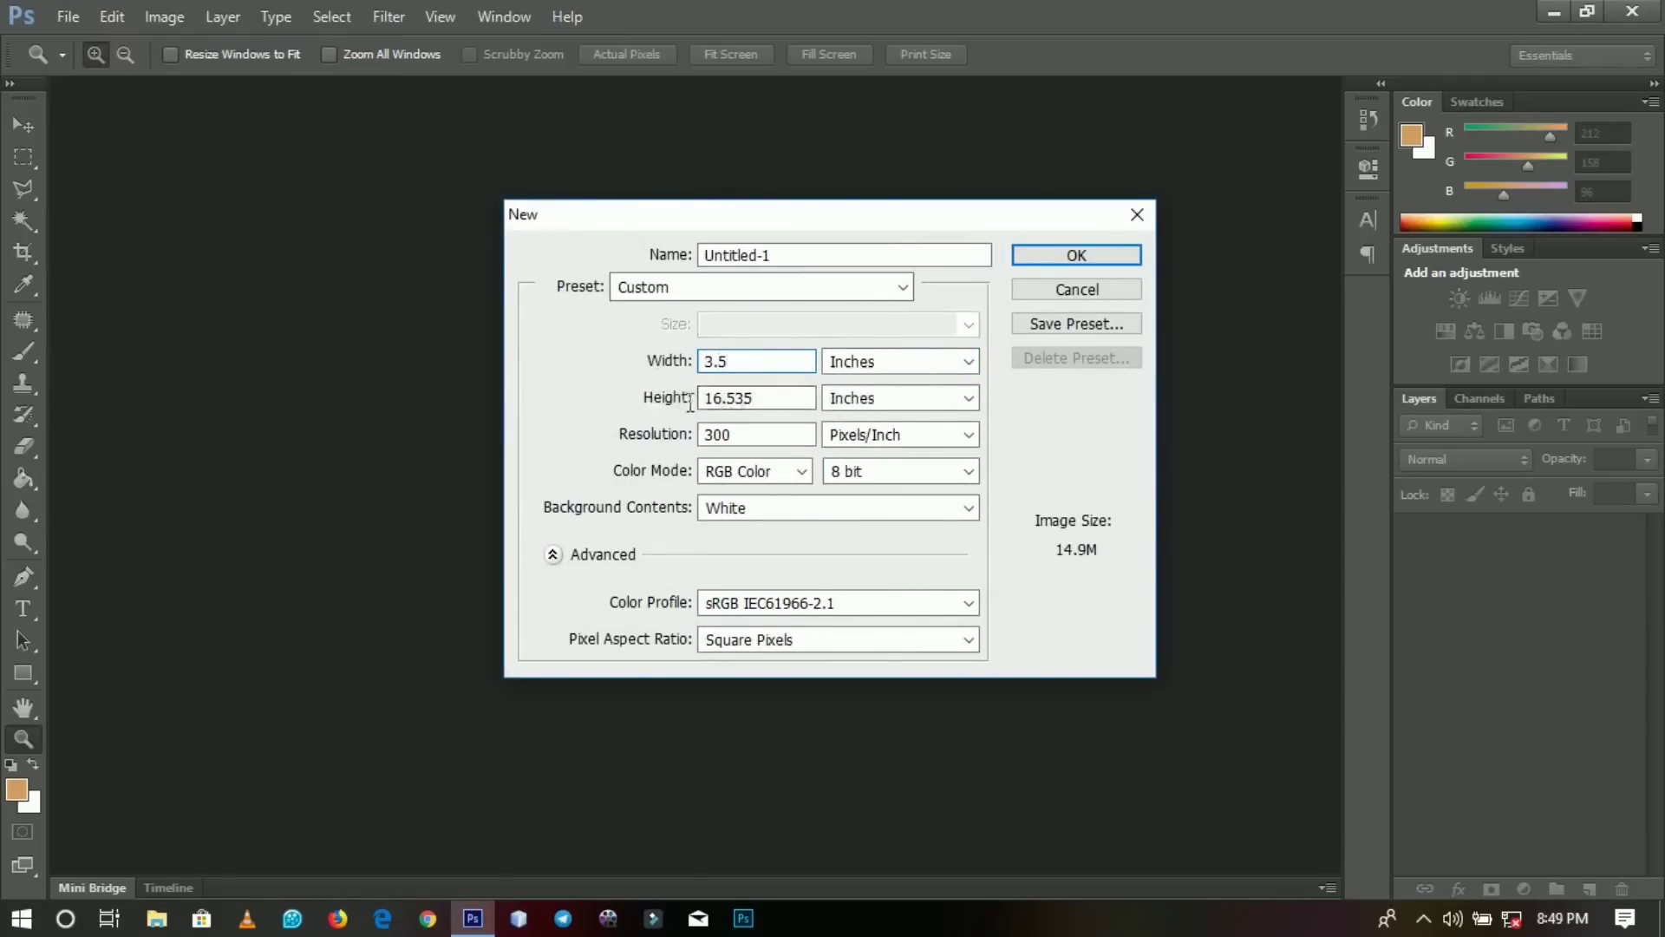
drag(781, 398, 672, 403)
text(2)
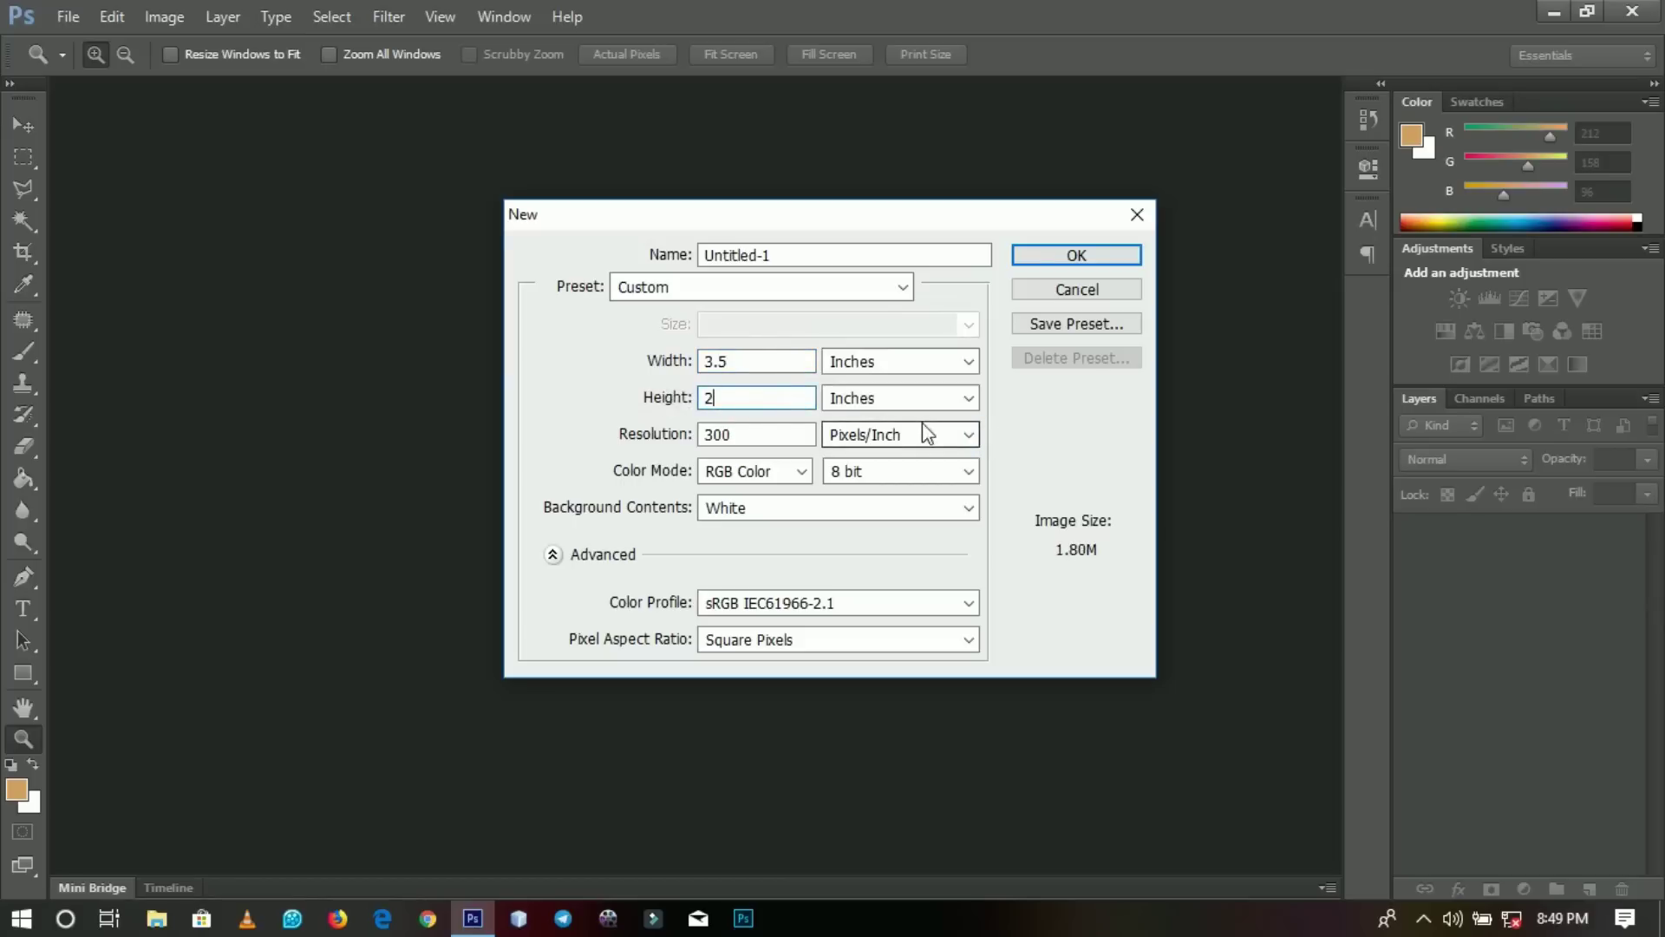
click(1045, 270)
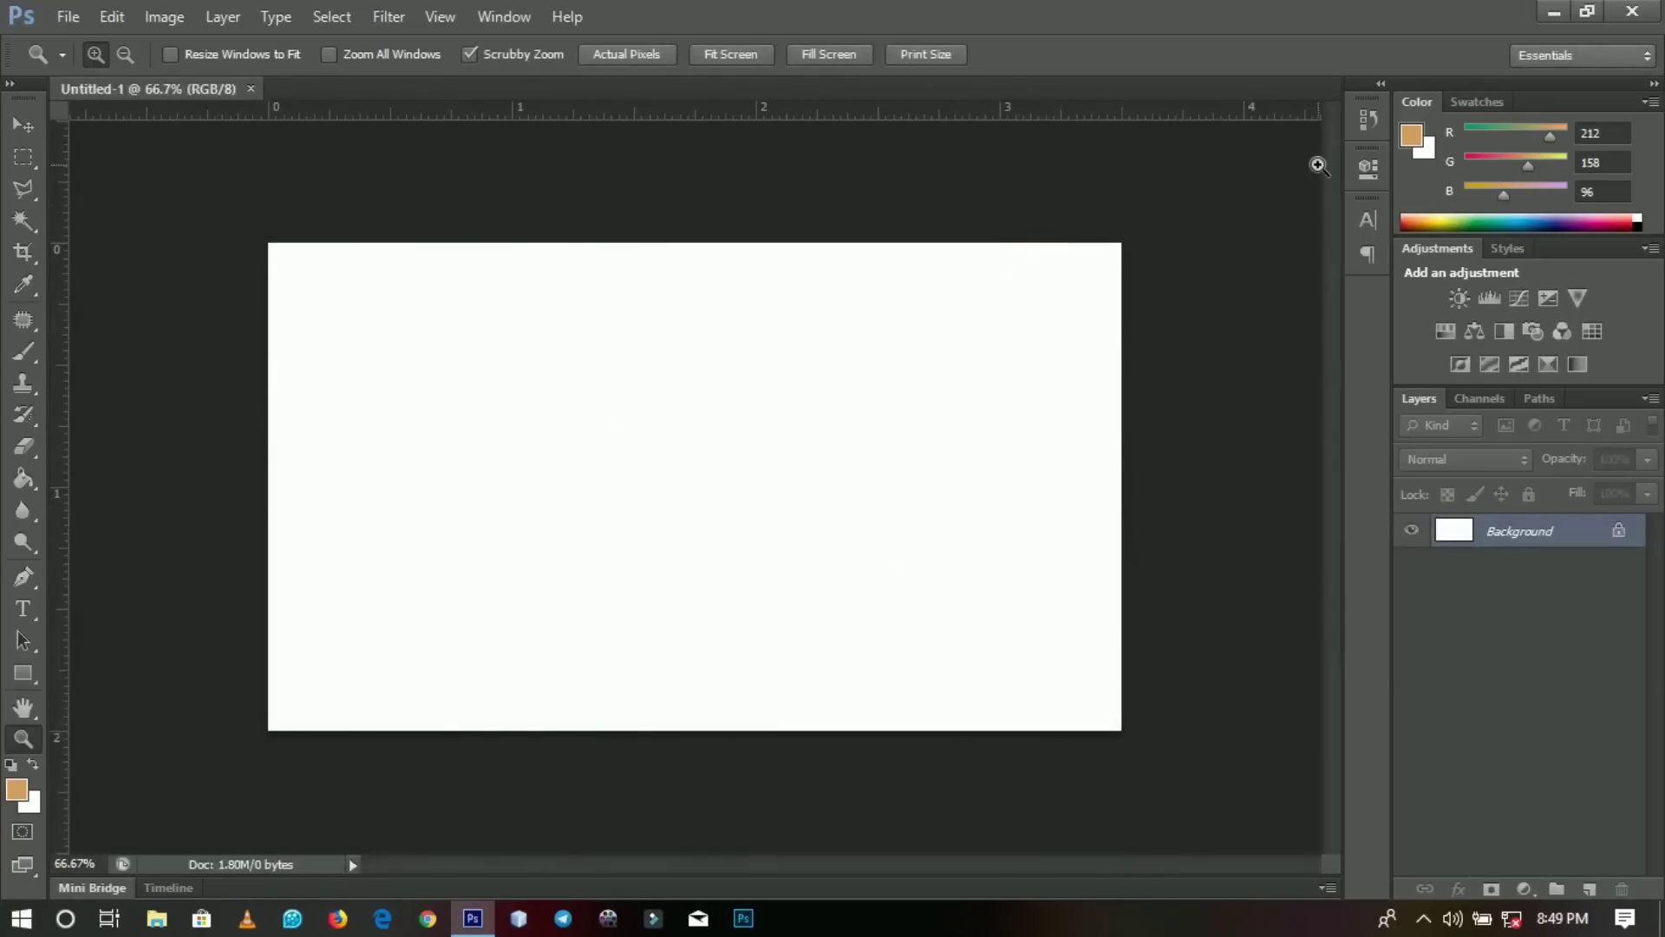
Draw a black rectangle over the card's left half, then minimize Photoshop.
click(1554, 13)
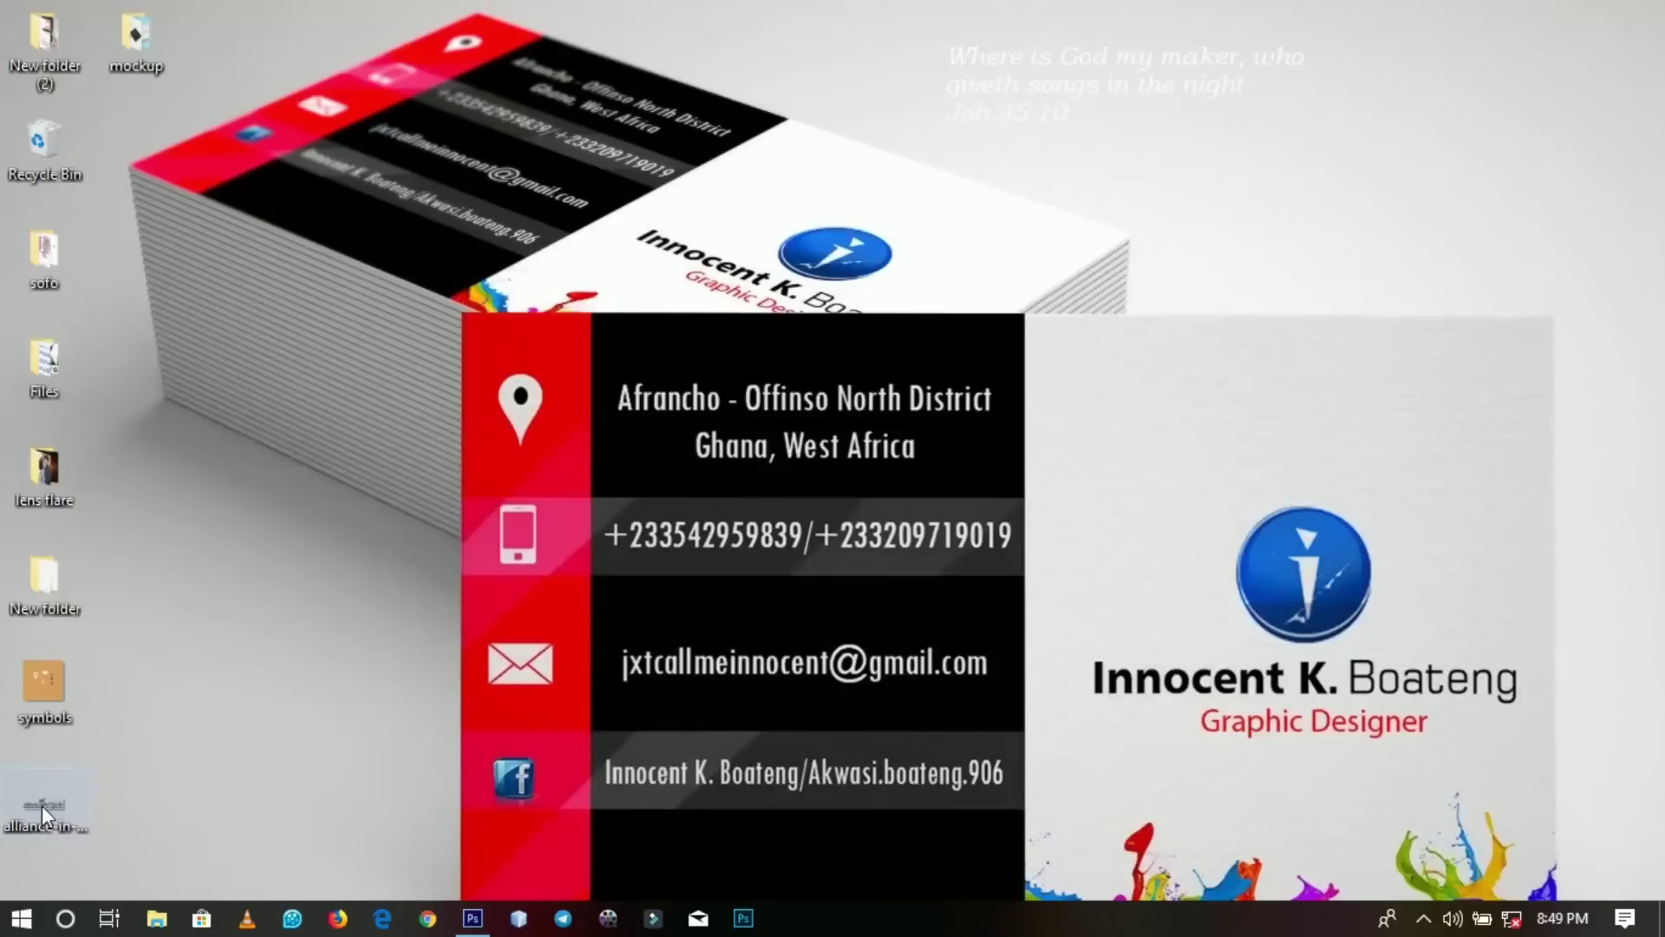
click(472, 918)
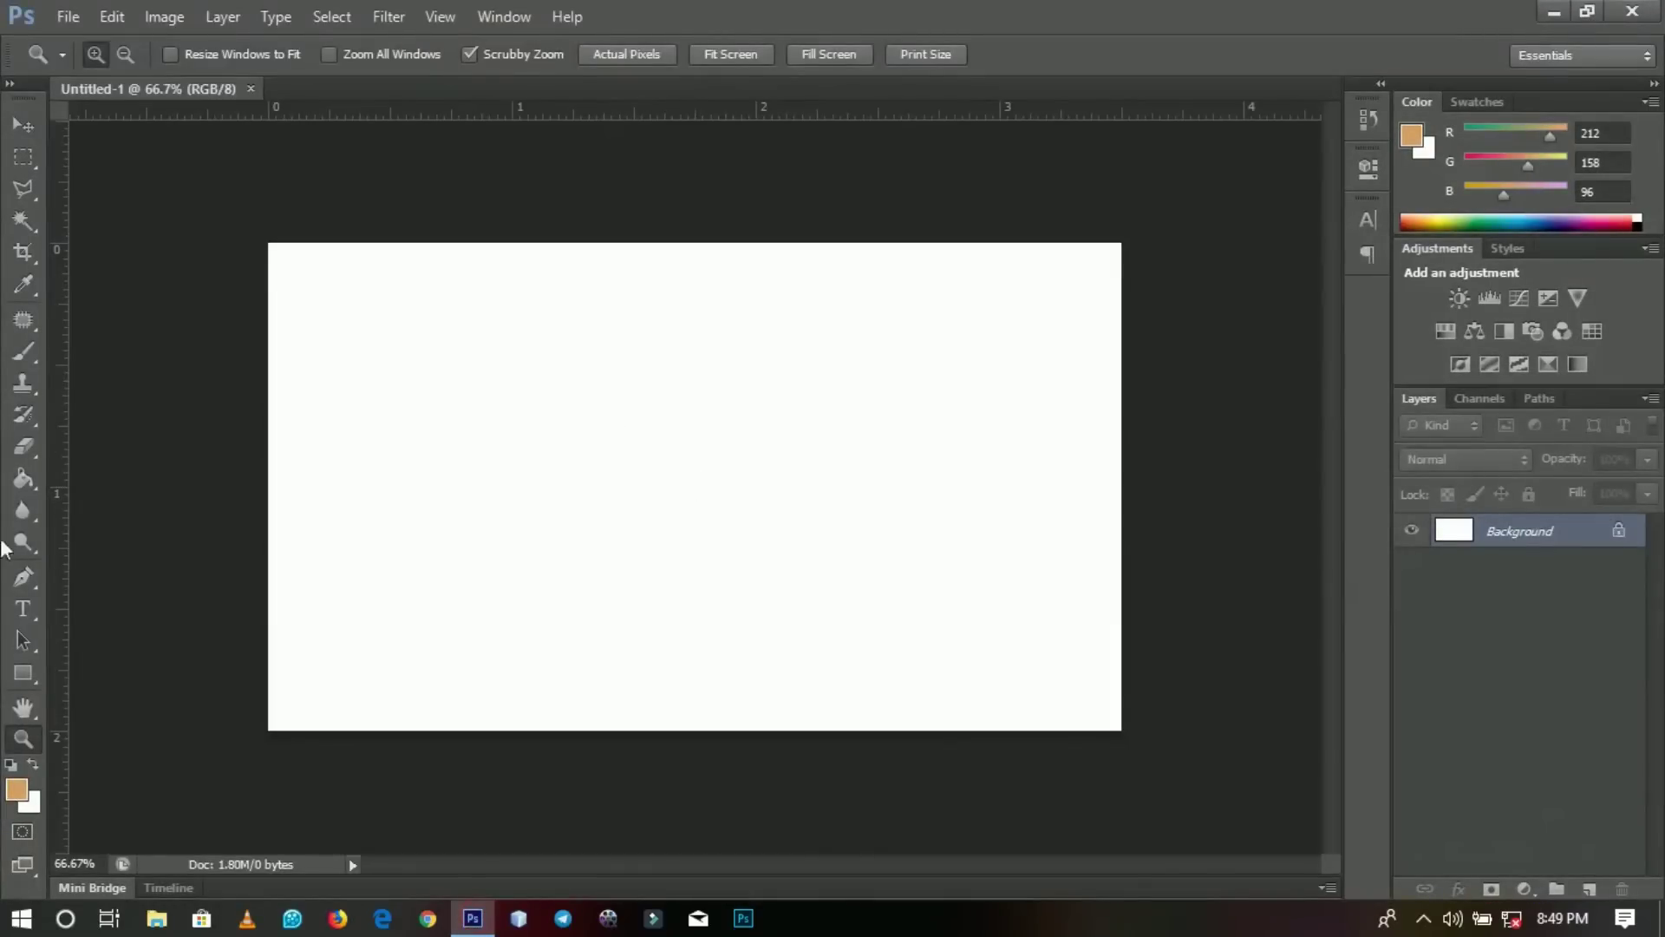
click(35, 668)
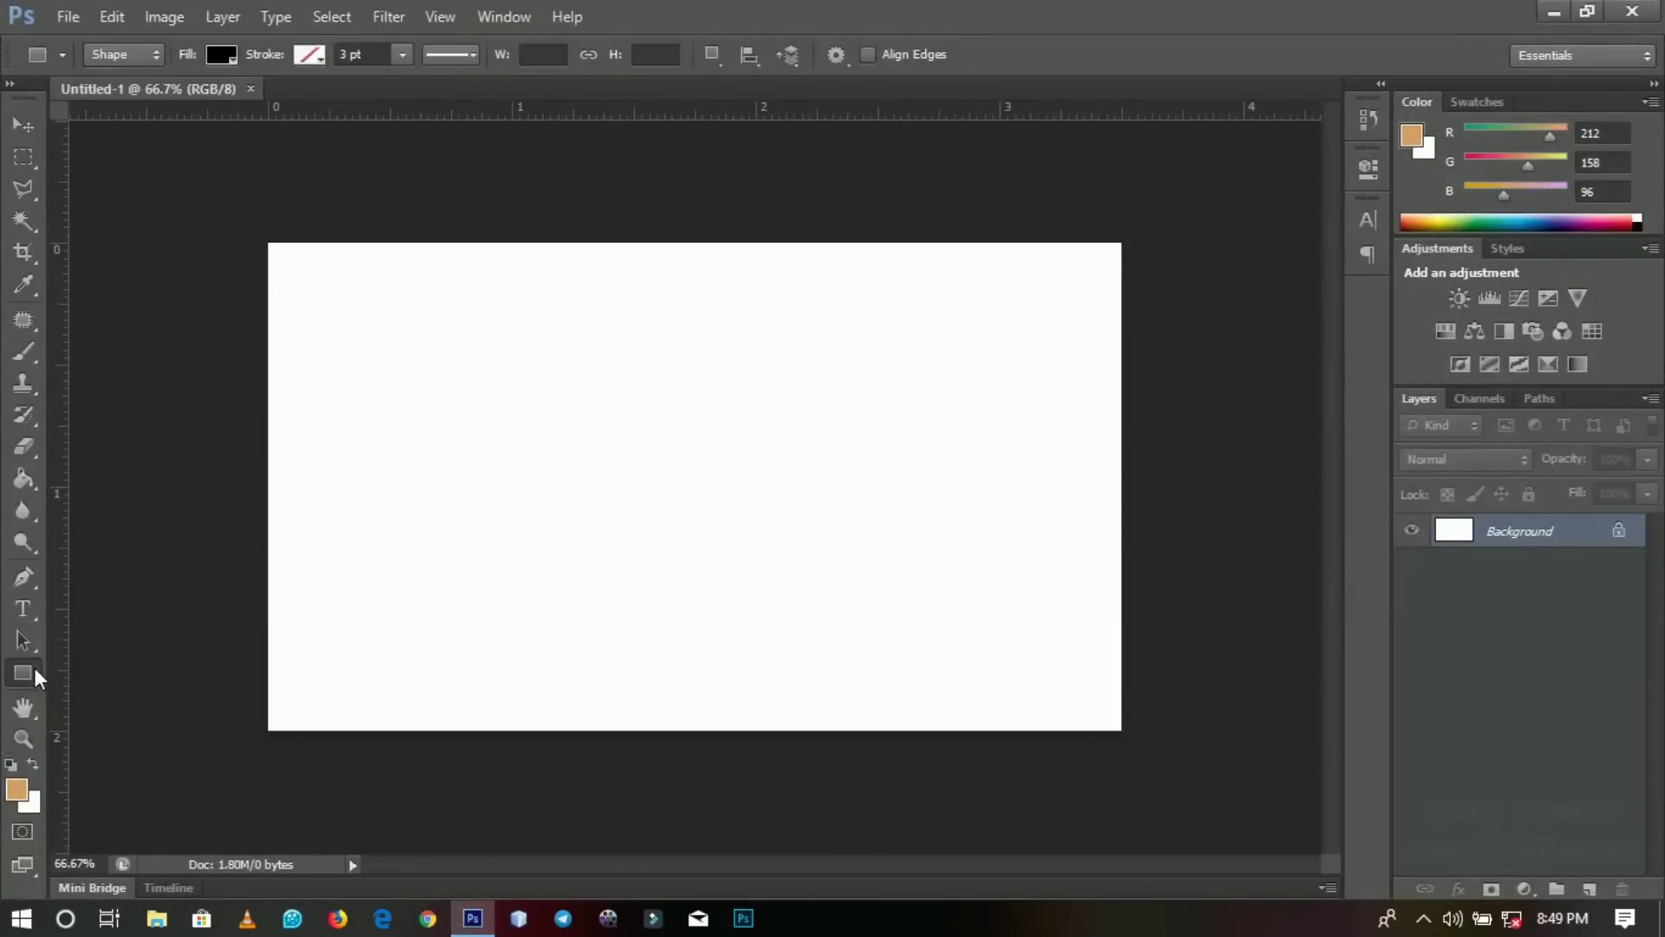
drag(228, 215, 745, 757)
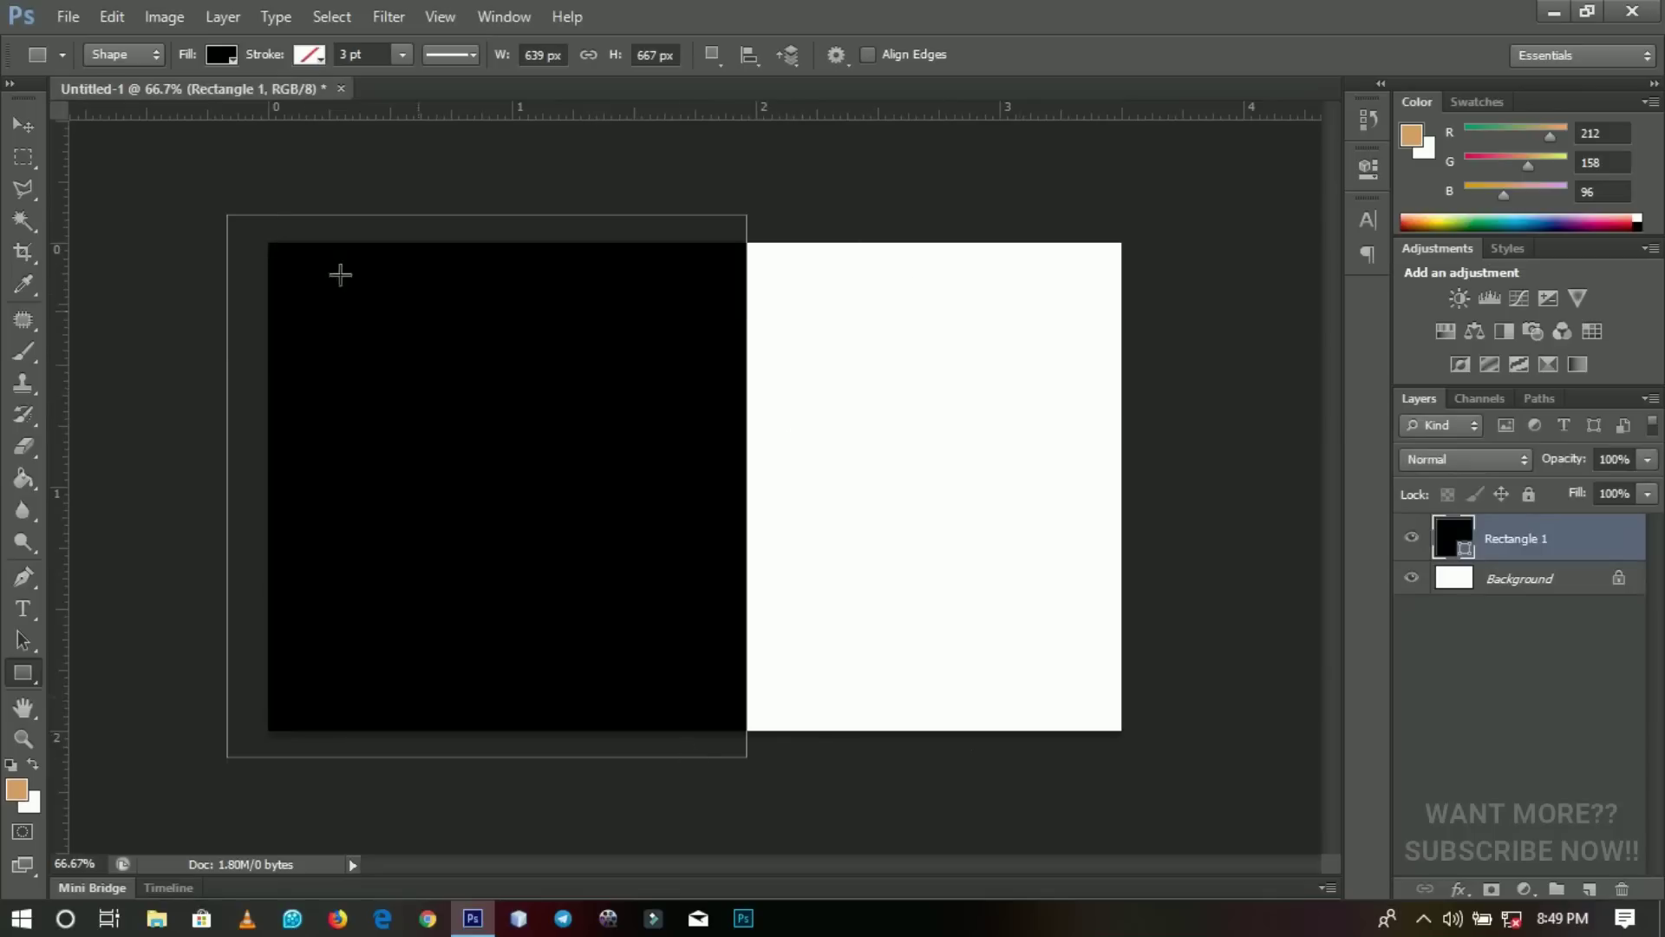
click(23, 124)
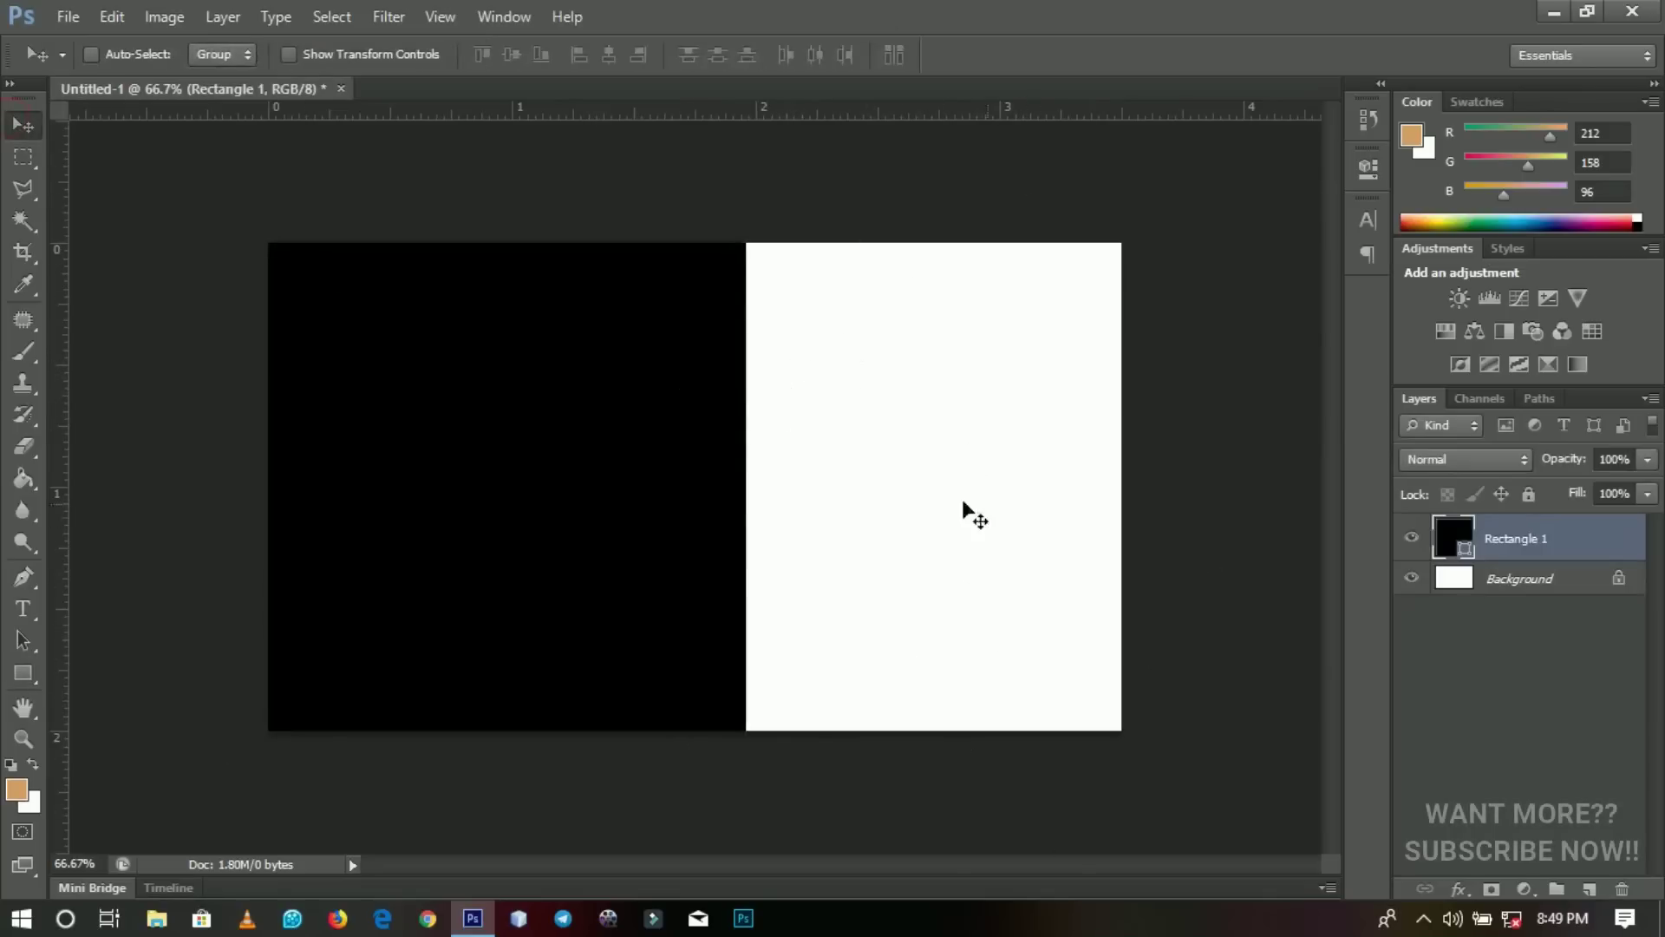
click(1544, 10)
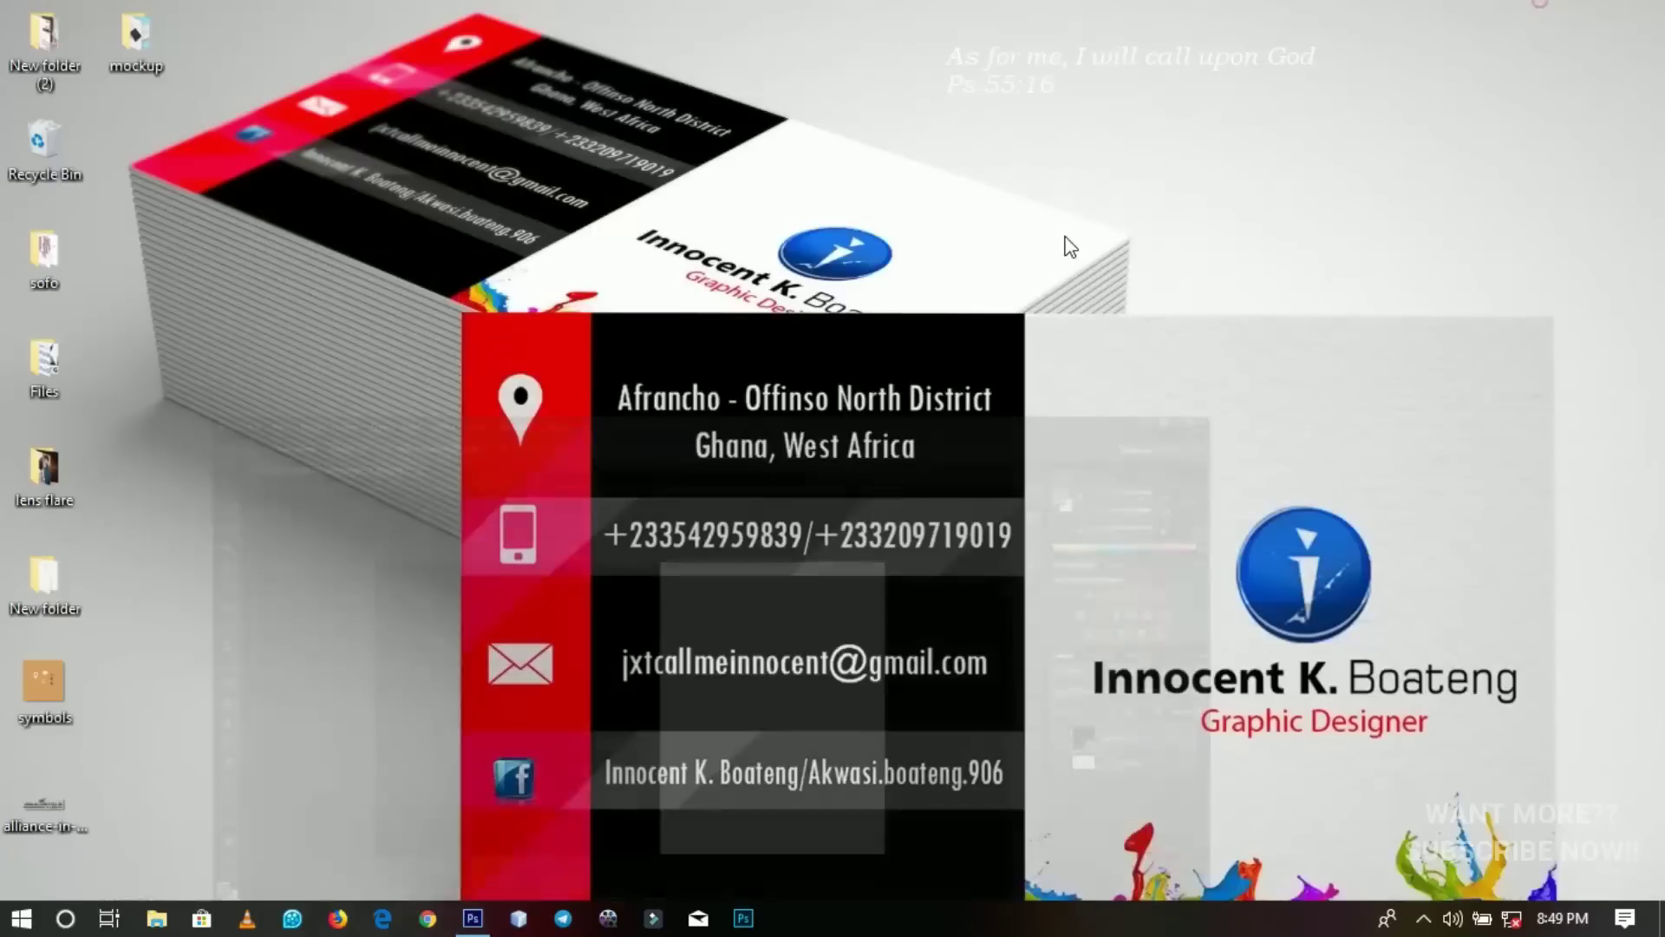
Drag the Alliance in Motion Global logo into the card, shrink it, and move it right.
drag(49, 798, 919, 546)
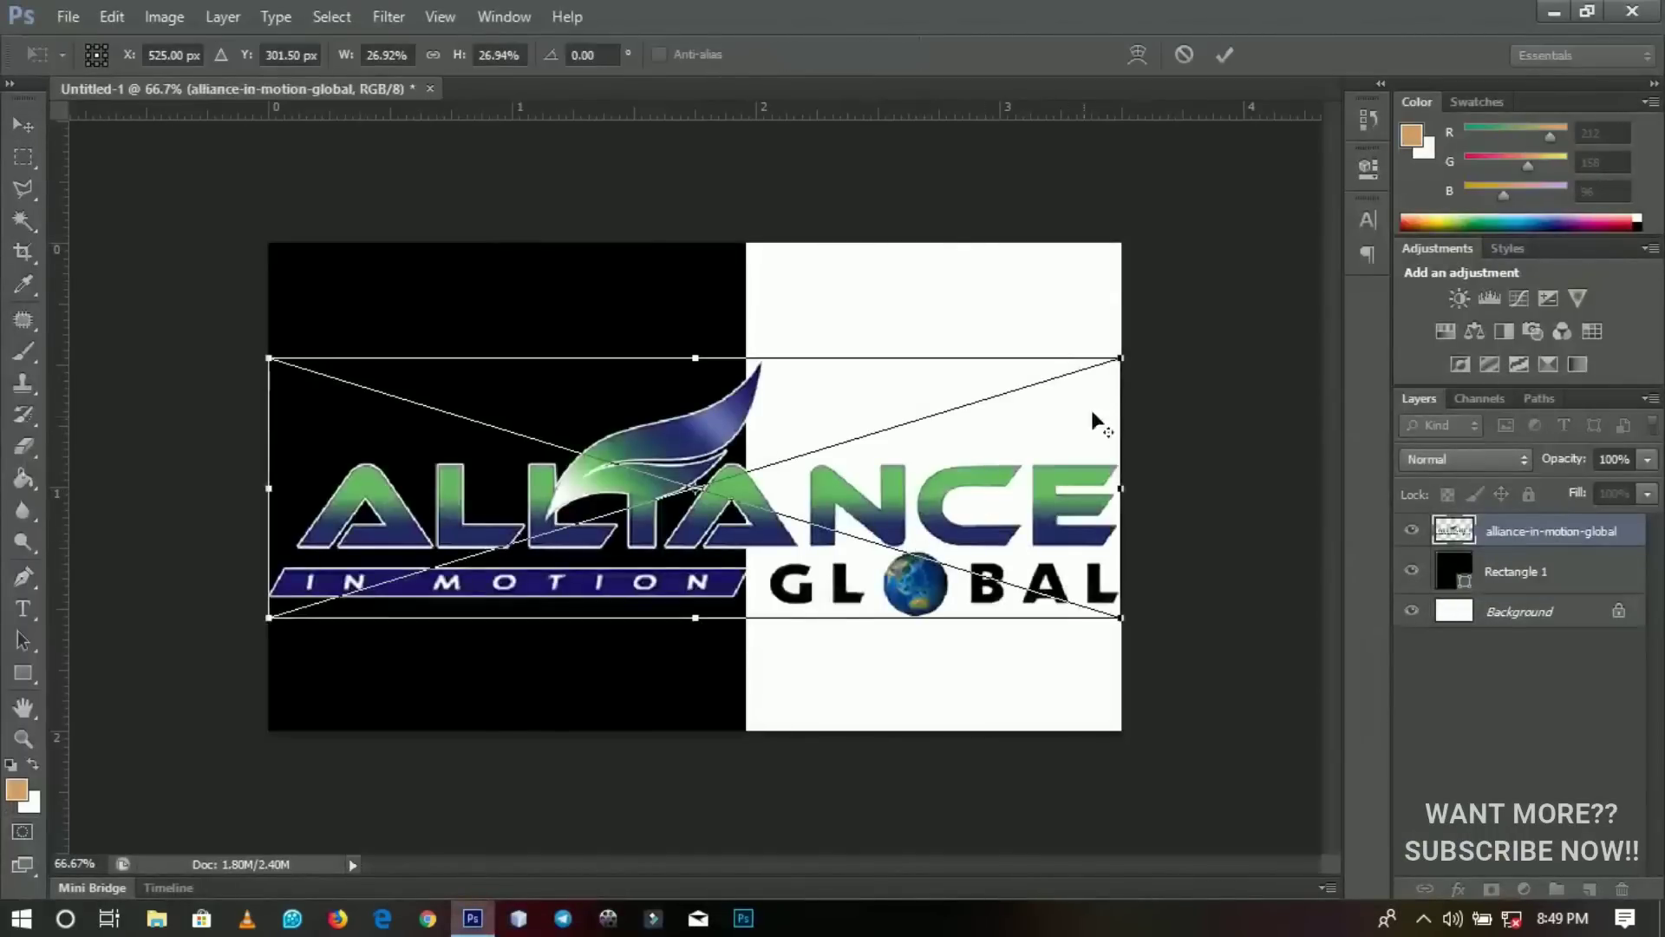
drag(1120, 359, 865, 456)
key(Return)
drag(612, 485, 848, 494)
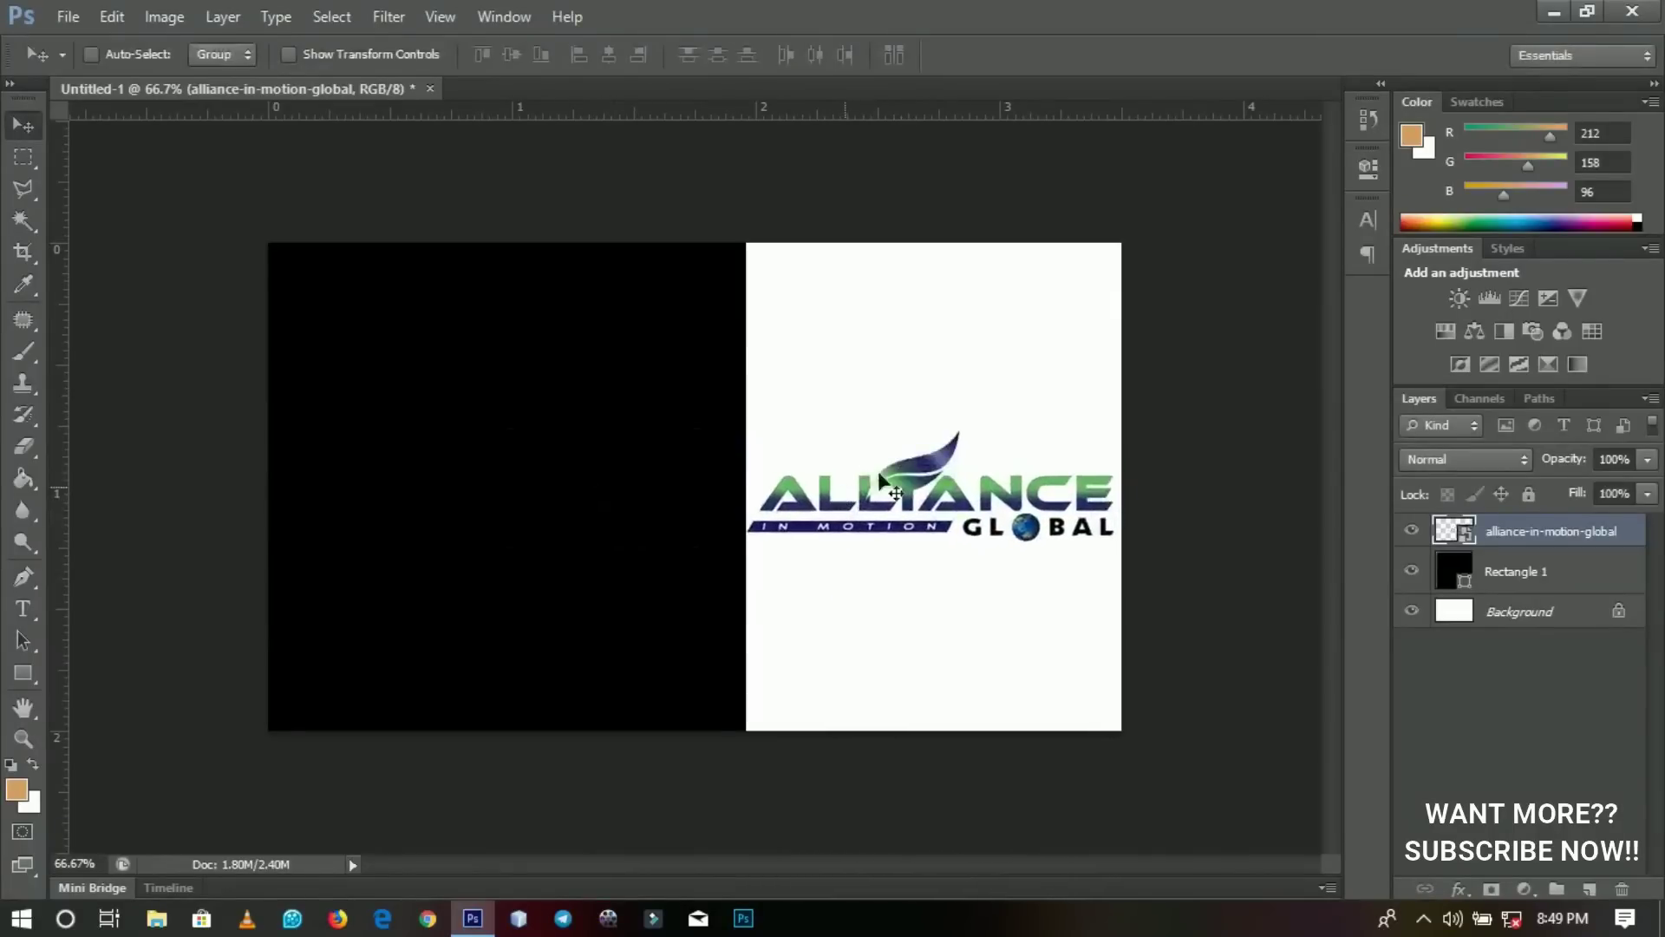
Shrink the logo further and fine-position it within the white right half.
key(ctrl+t)
drag(1109, 430, 1086, 438)
key(Return)
drag(974, 539, 994, 526)
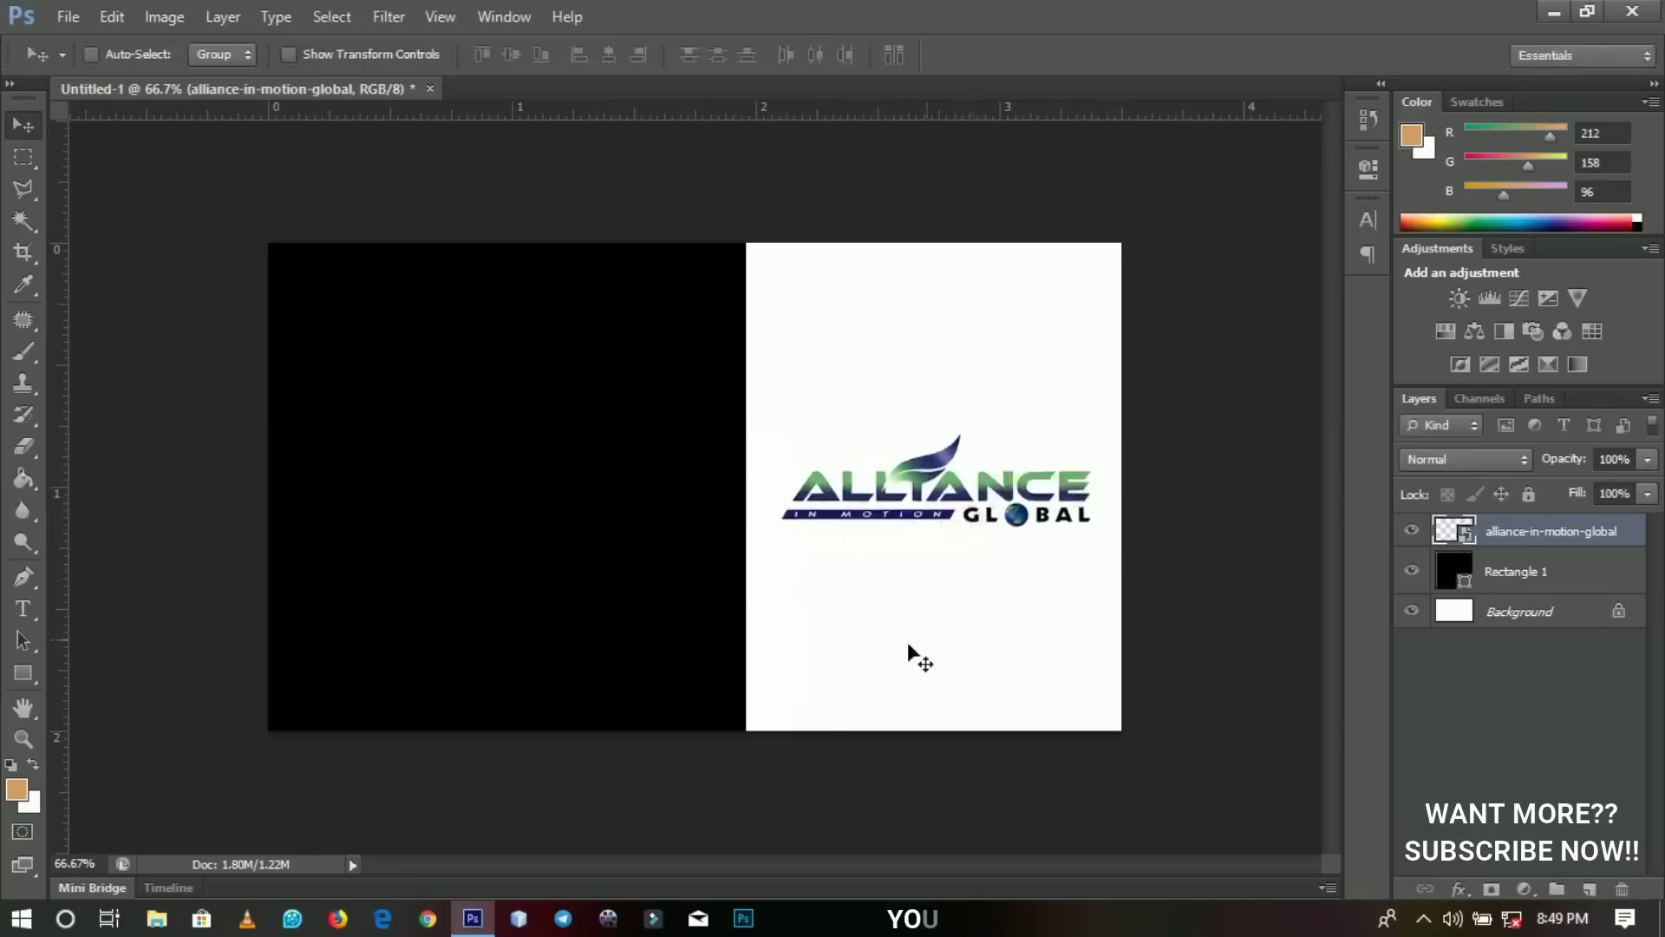
key(Left)
key(Left)
key(Left)
key(Left)
key(Left)
key(Left)
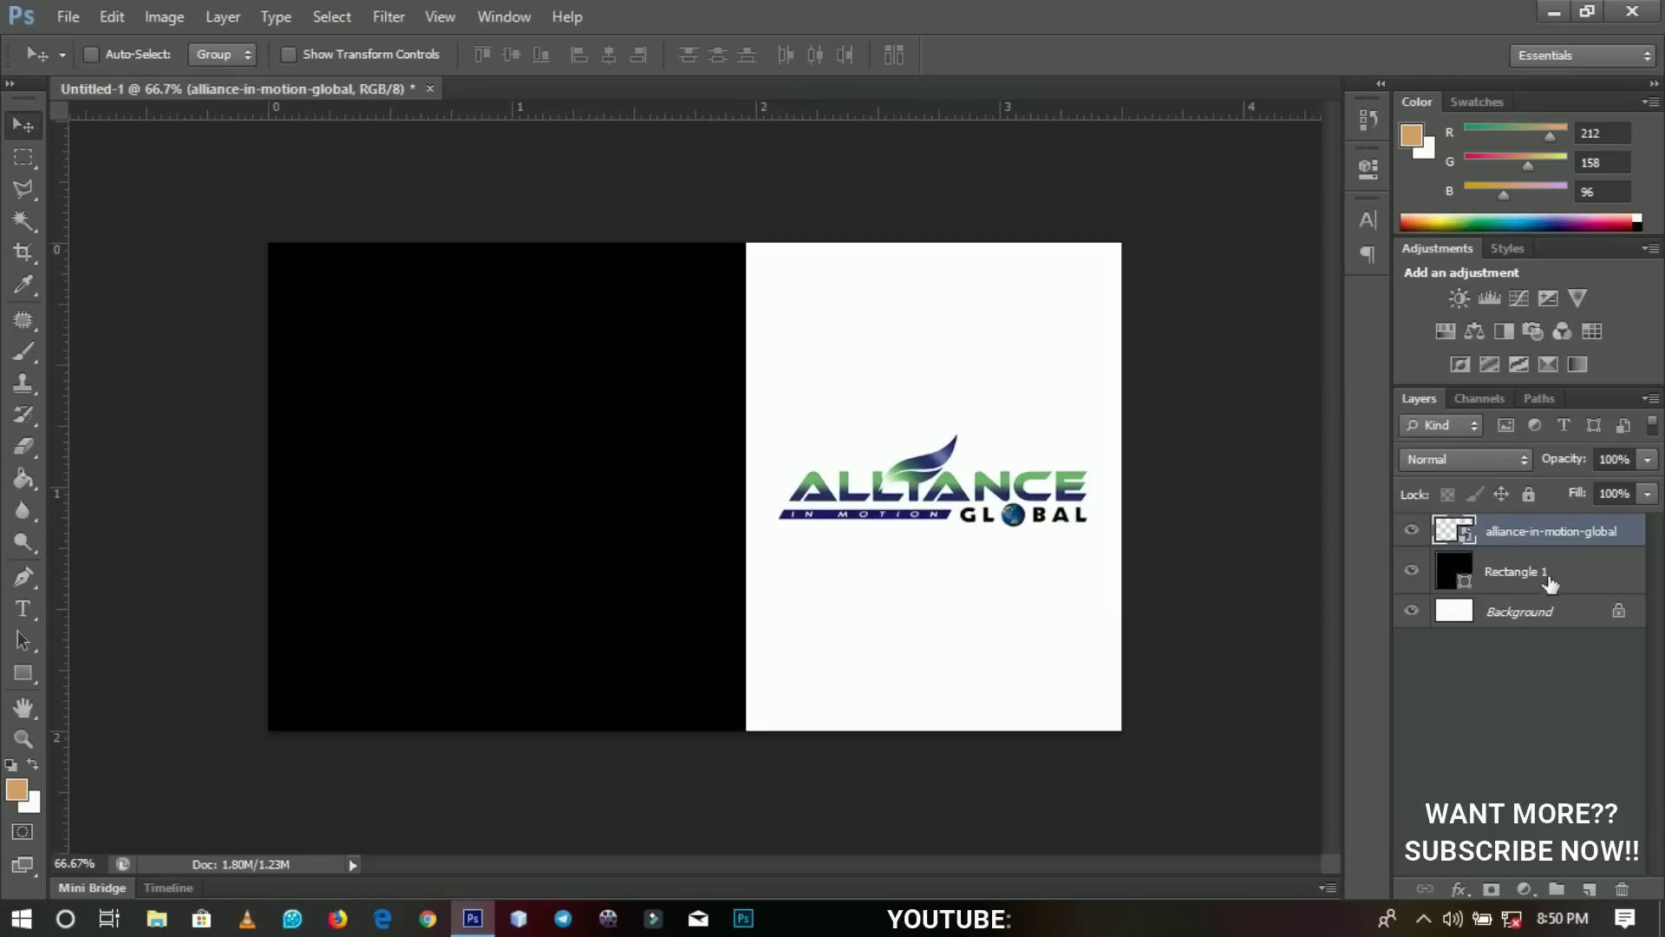
Recolour Rectangle 1 to dark navy (H 244, S 90, B 32) sampled from the logo's blue.
click(1549, 579)
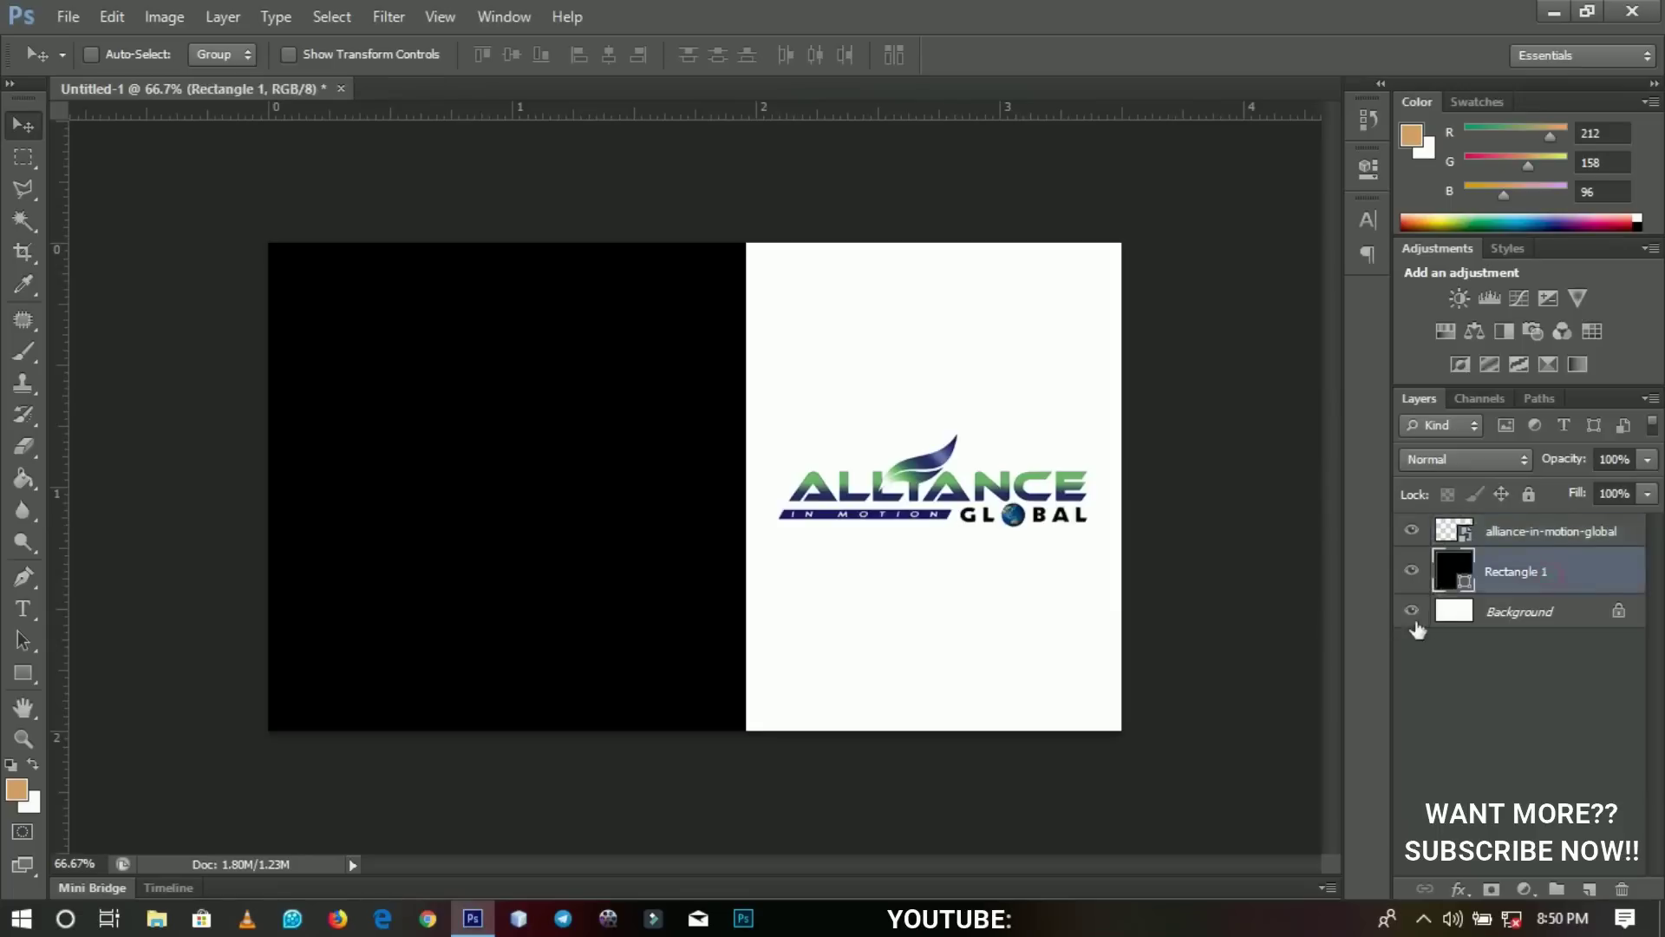
double_click(1462, 580)
drag(1110, 647, 1353, 597)
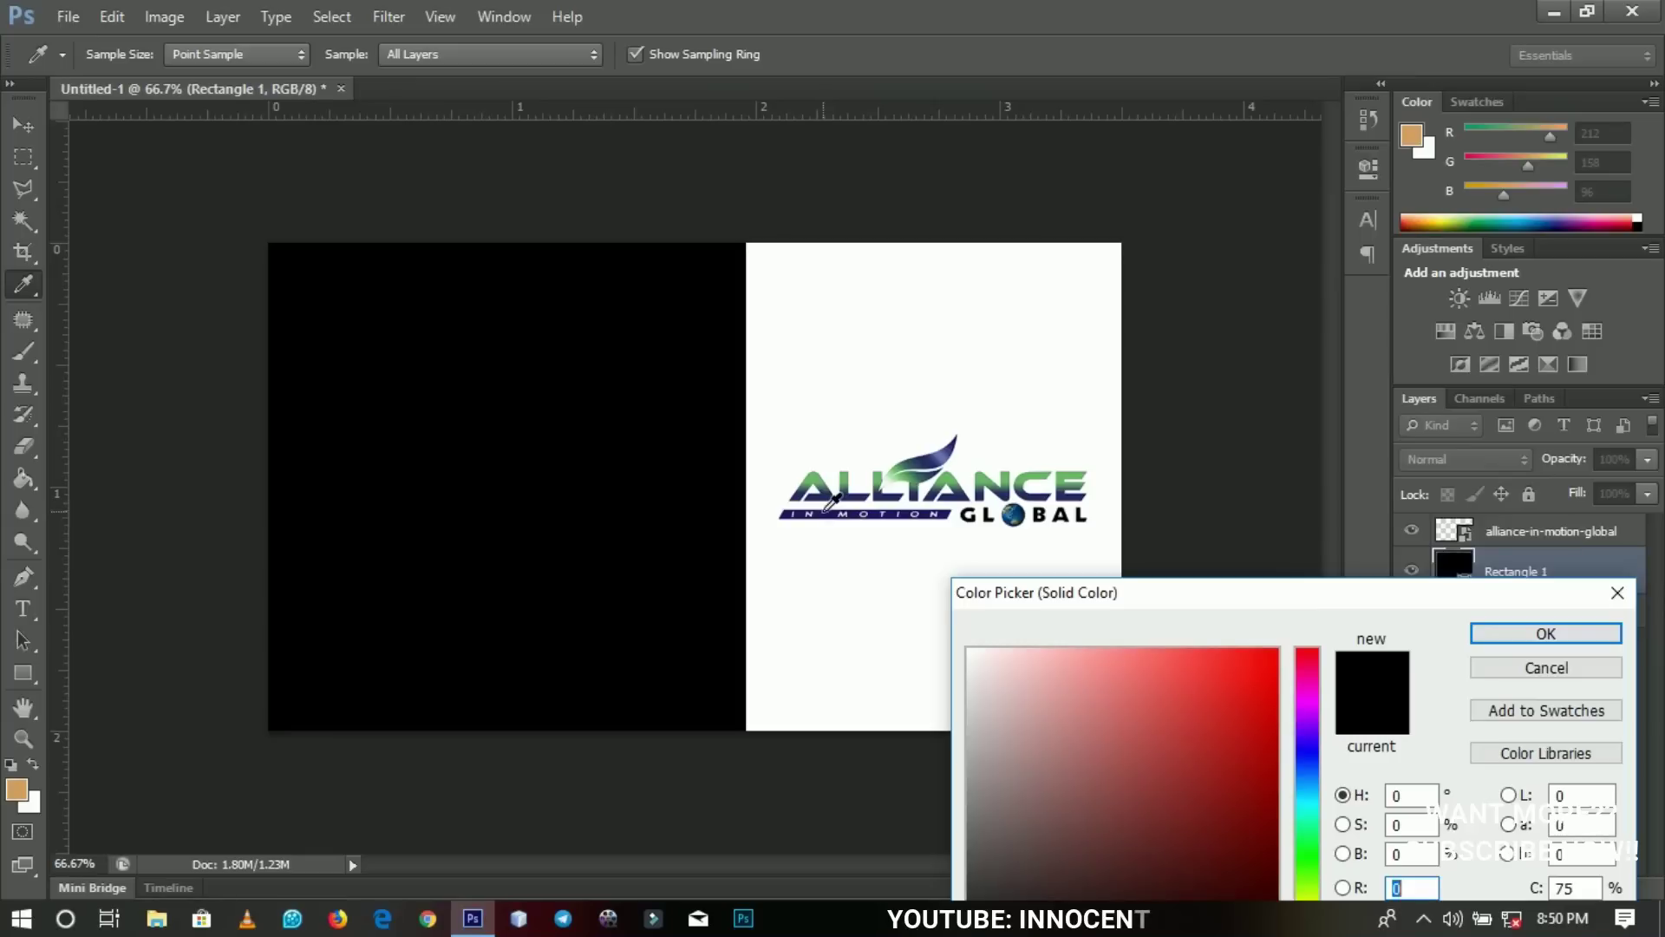
click(827, 510)
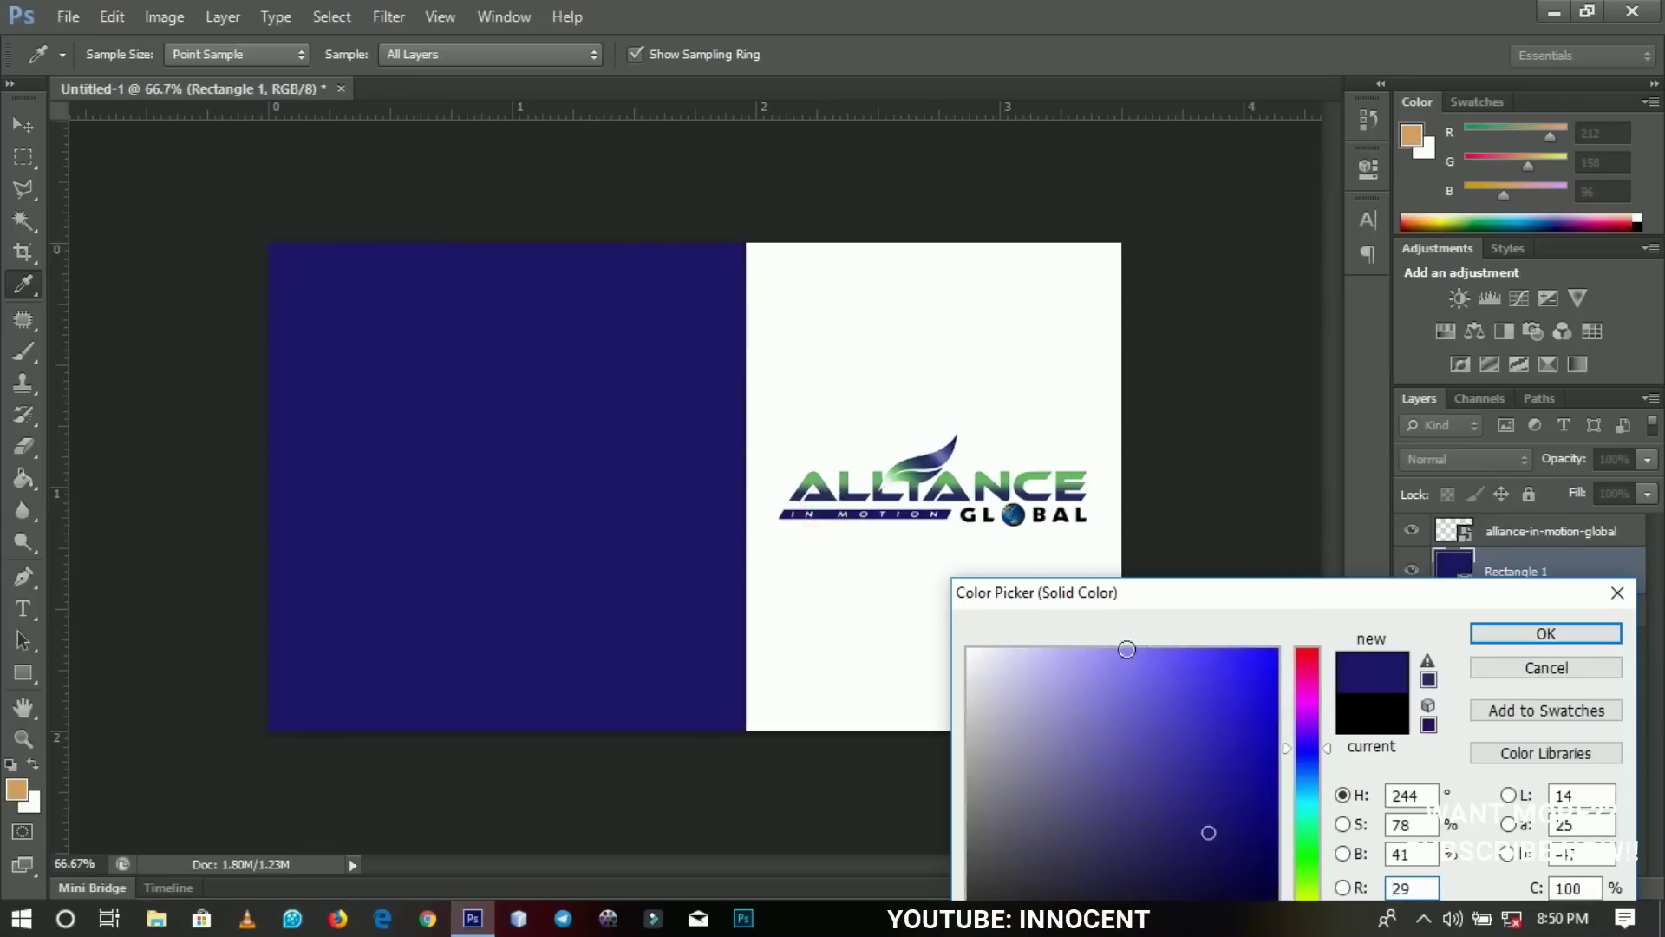
drag(1103, 597, 1084, 566)
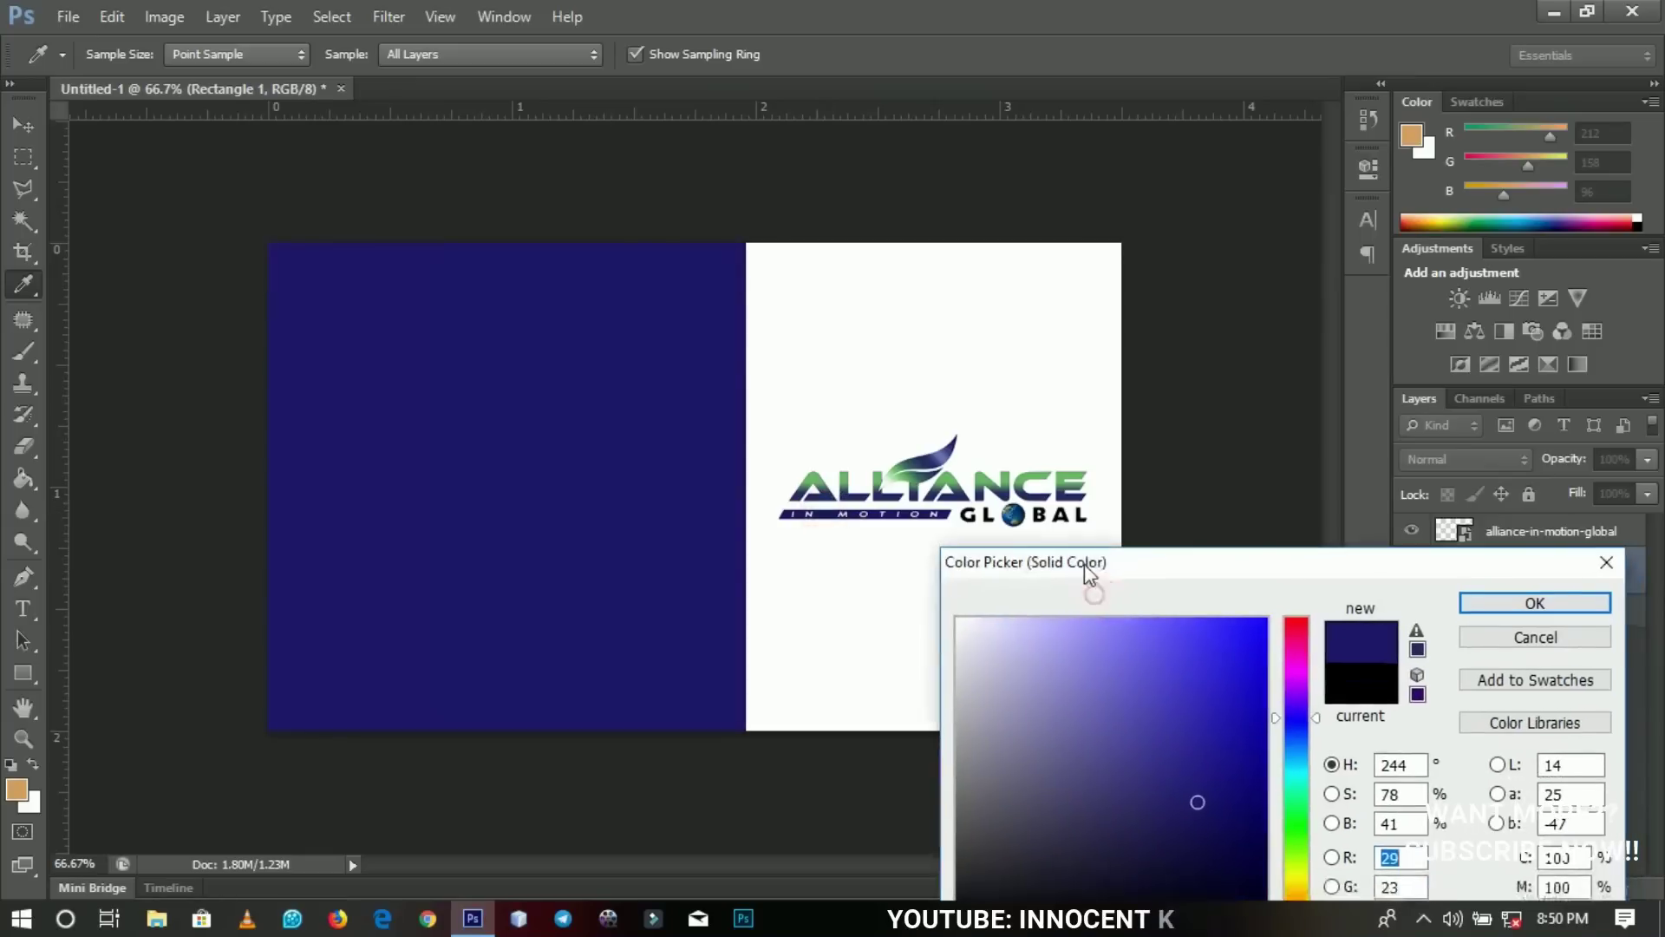
drag(1198, 802, 1236, 831)
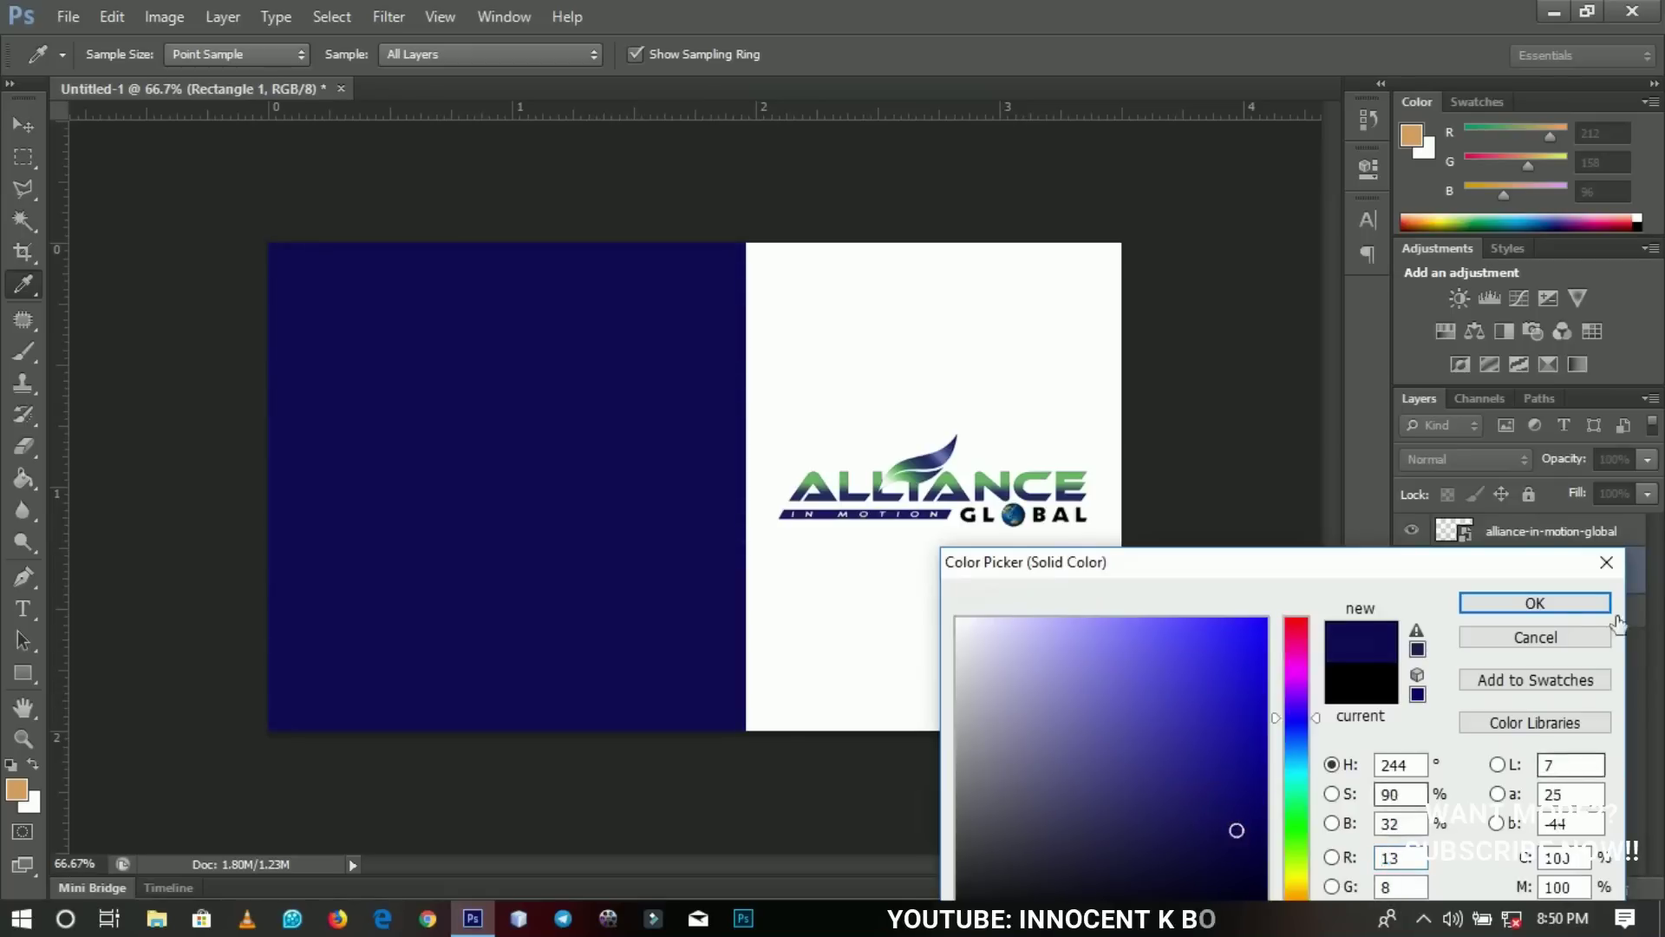
click(1535, 603)
key(v)
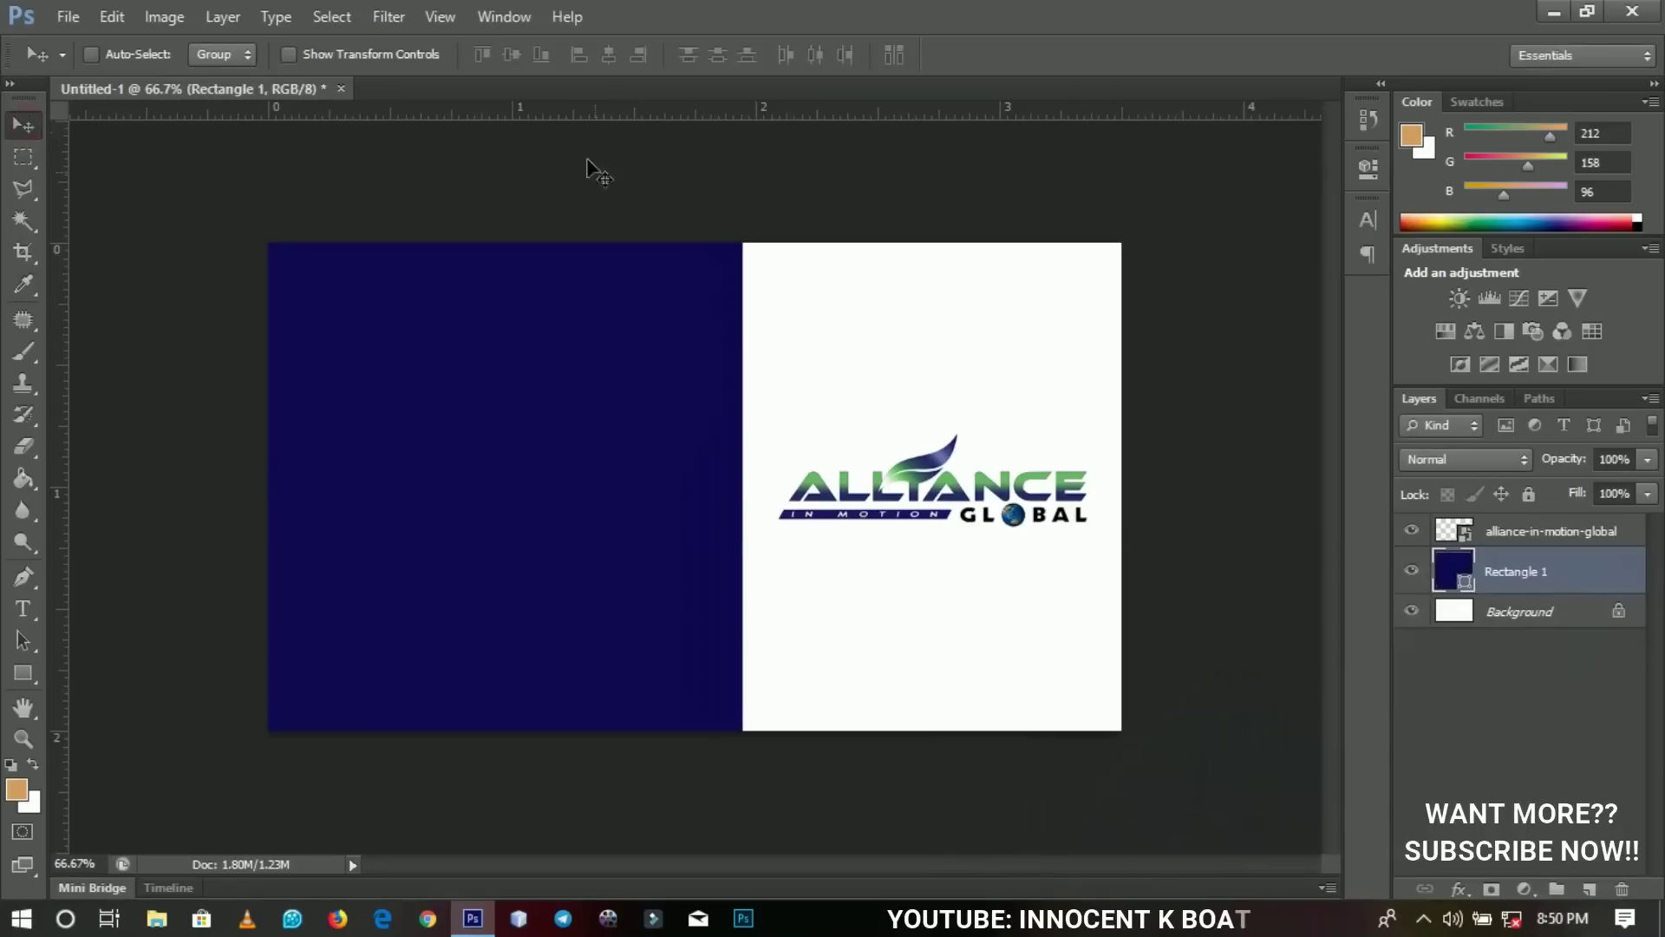
right_click(944, 501)
Nudge the logo left and draw a white-filled bar across the card's lower left.
click(994, 518)
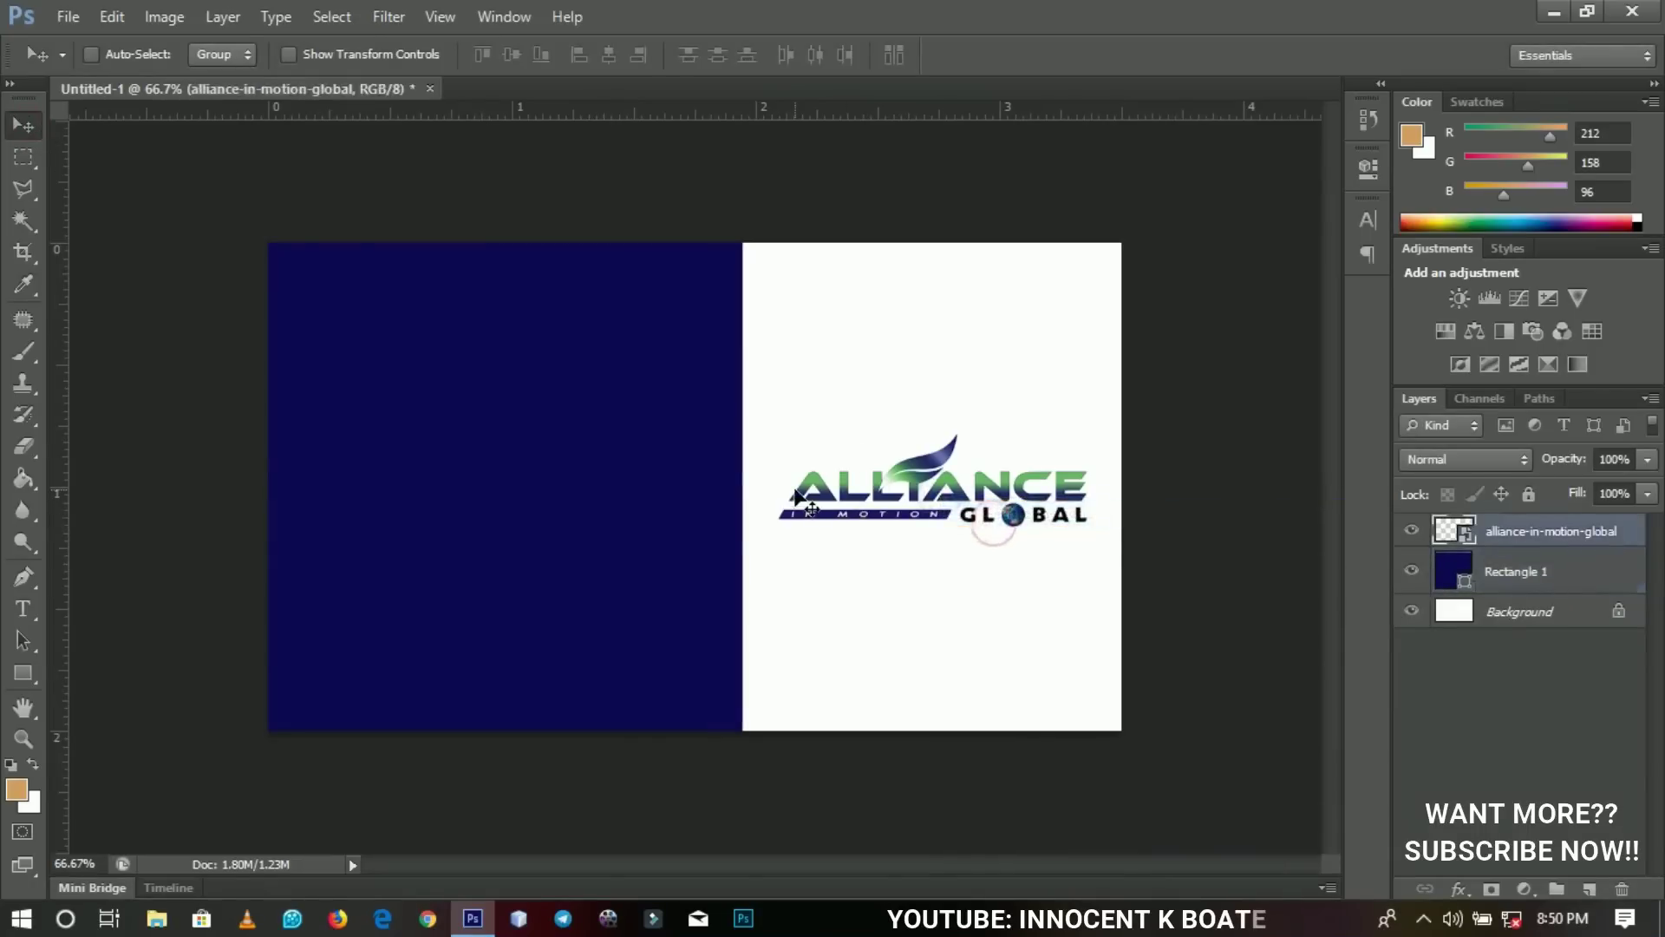
key(Left)
key(Left)
key(Left)
key(Left)
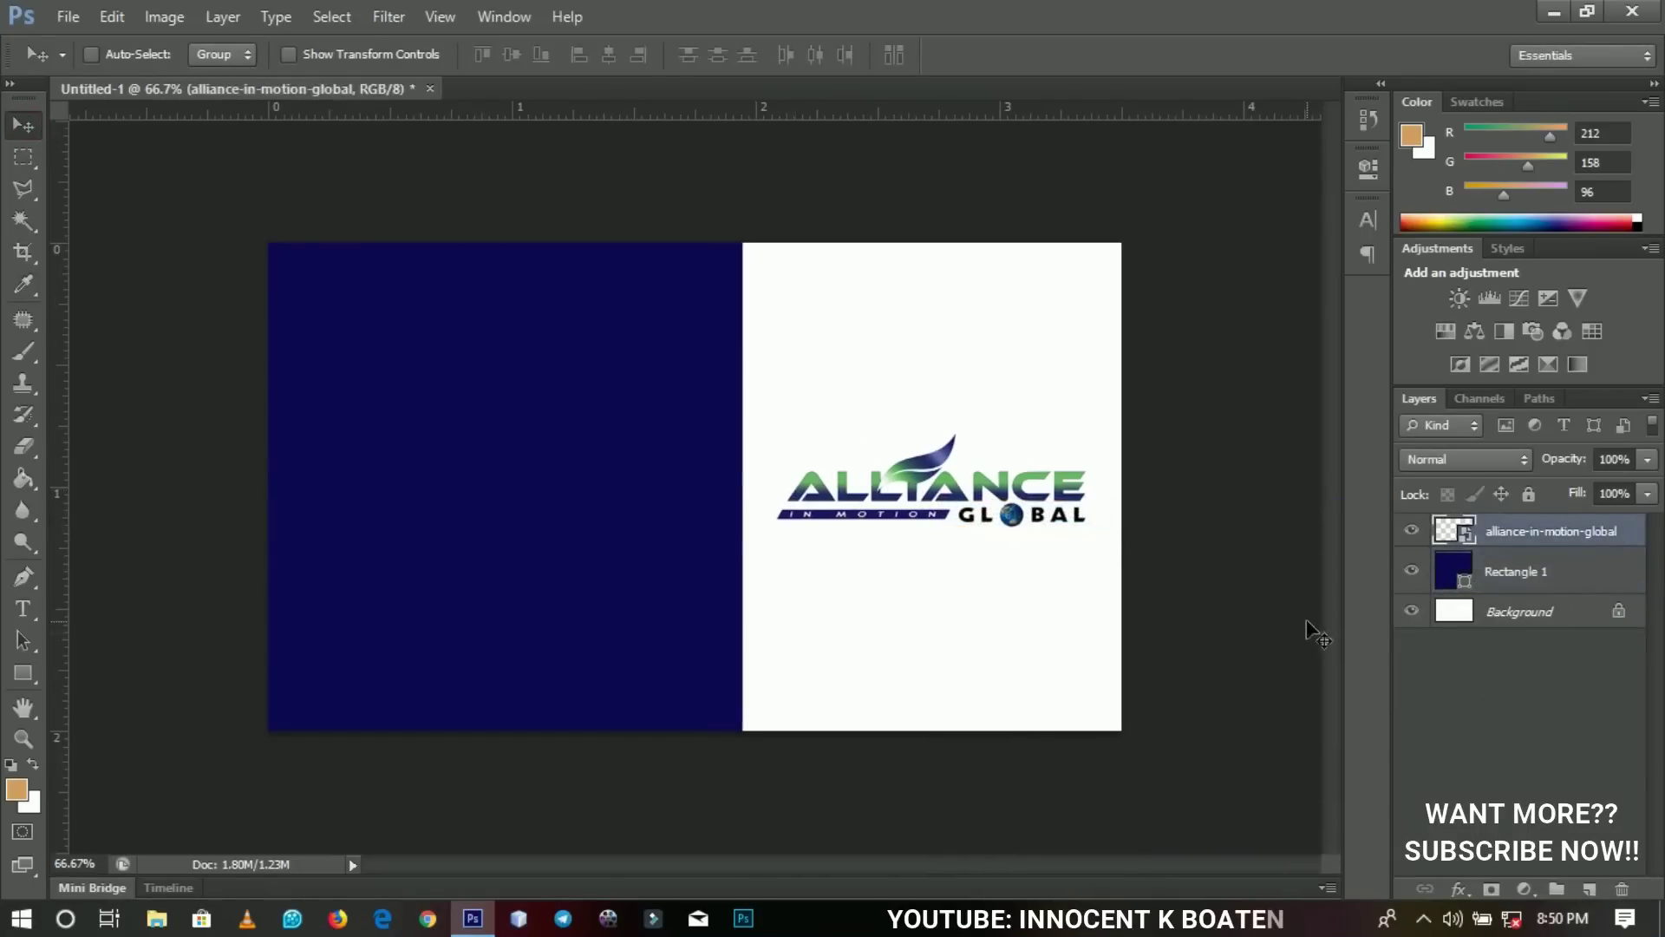
click(22, 673)
click(112, 668)
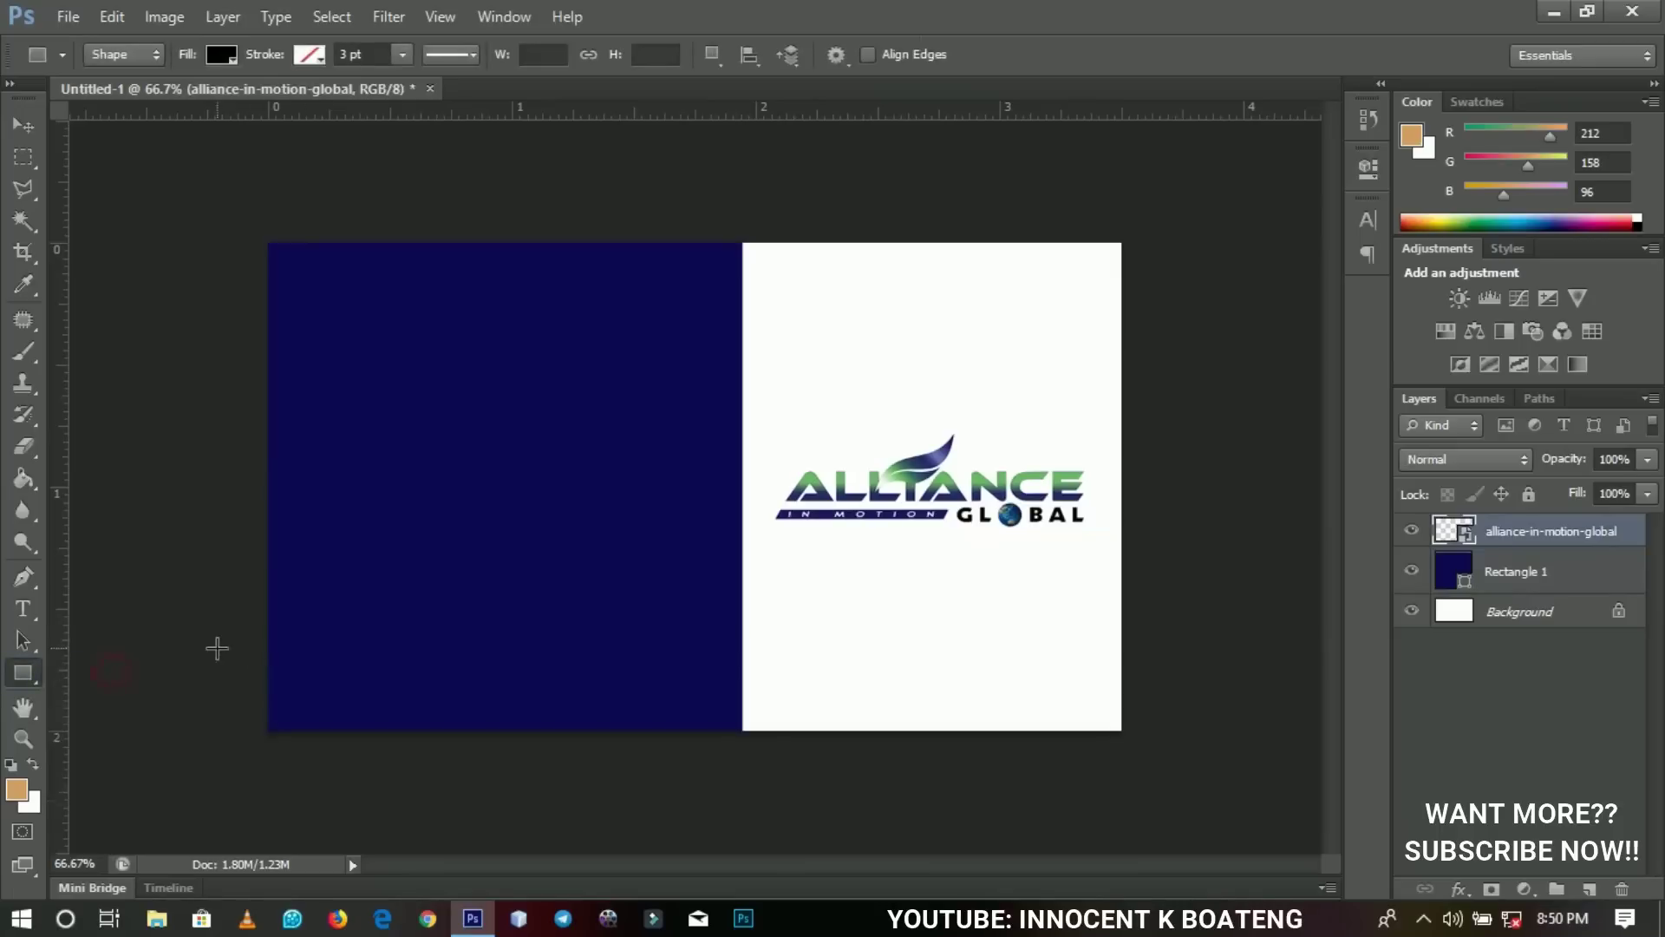
drag(231, 630, 763, 703)
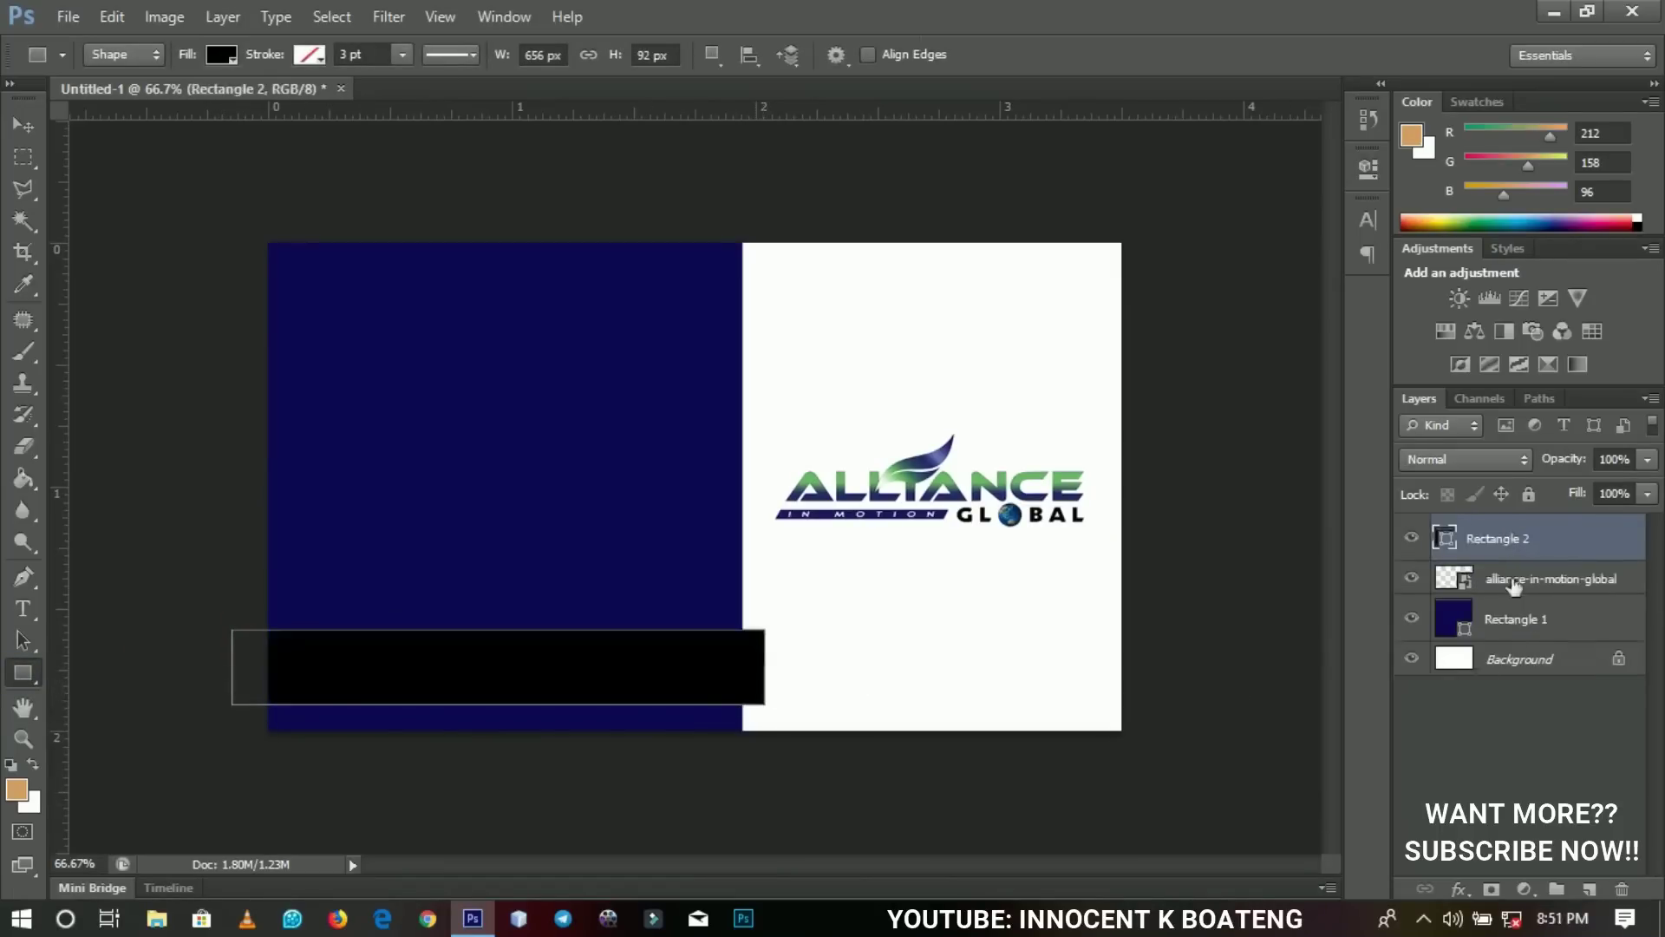
double_click(1446, 546)
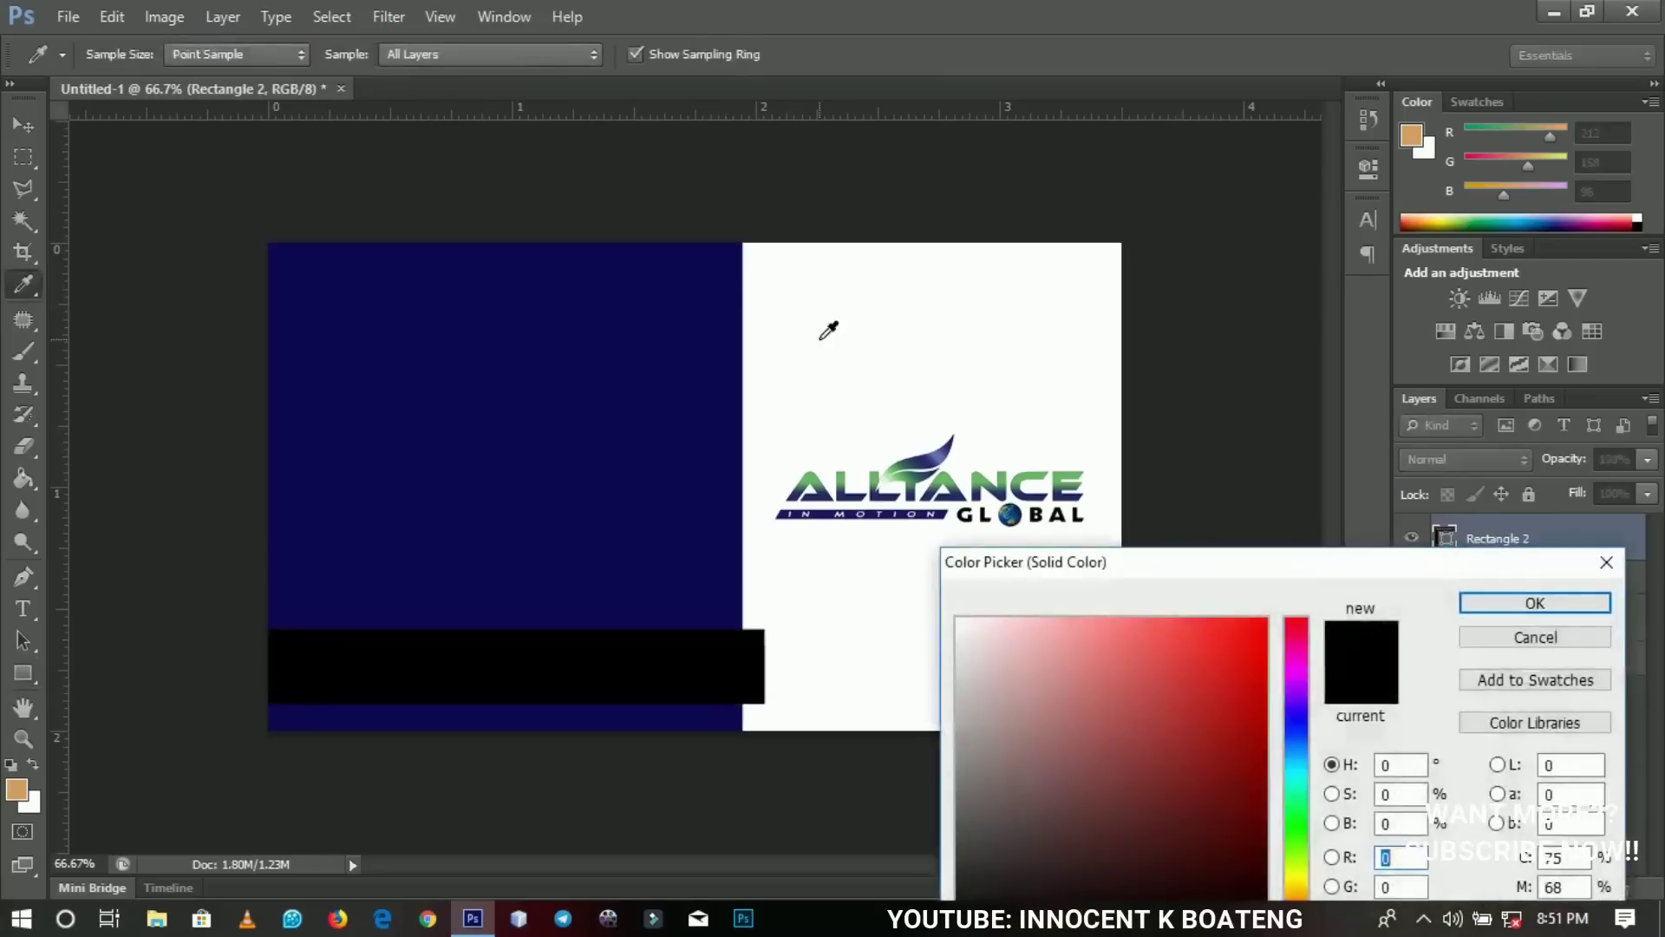
click(912, 320)
click(1534, 603)
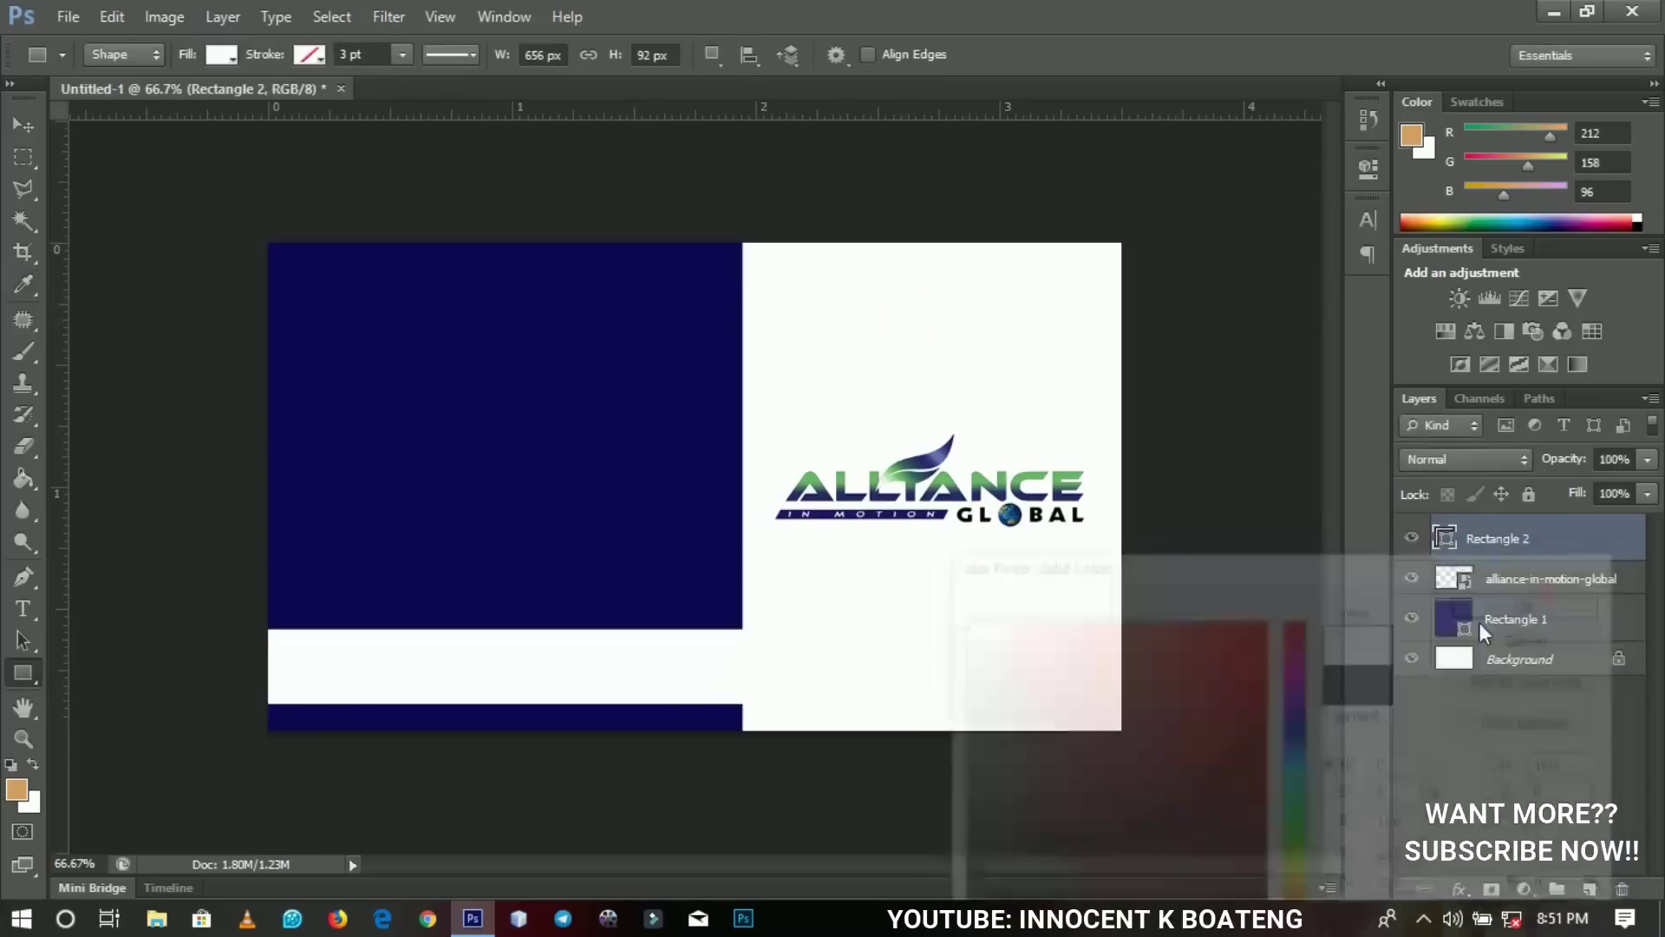
Move the white bar up into the navy panel and slim its height slightly.
key(v)
drag(742, 694, 713, 668)
key(ctrl+t)
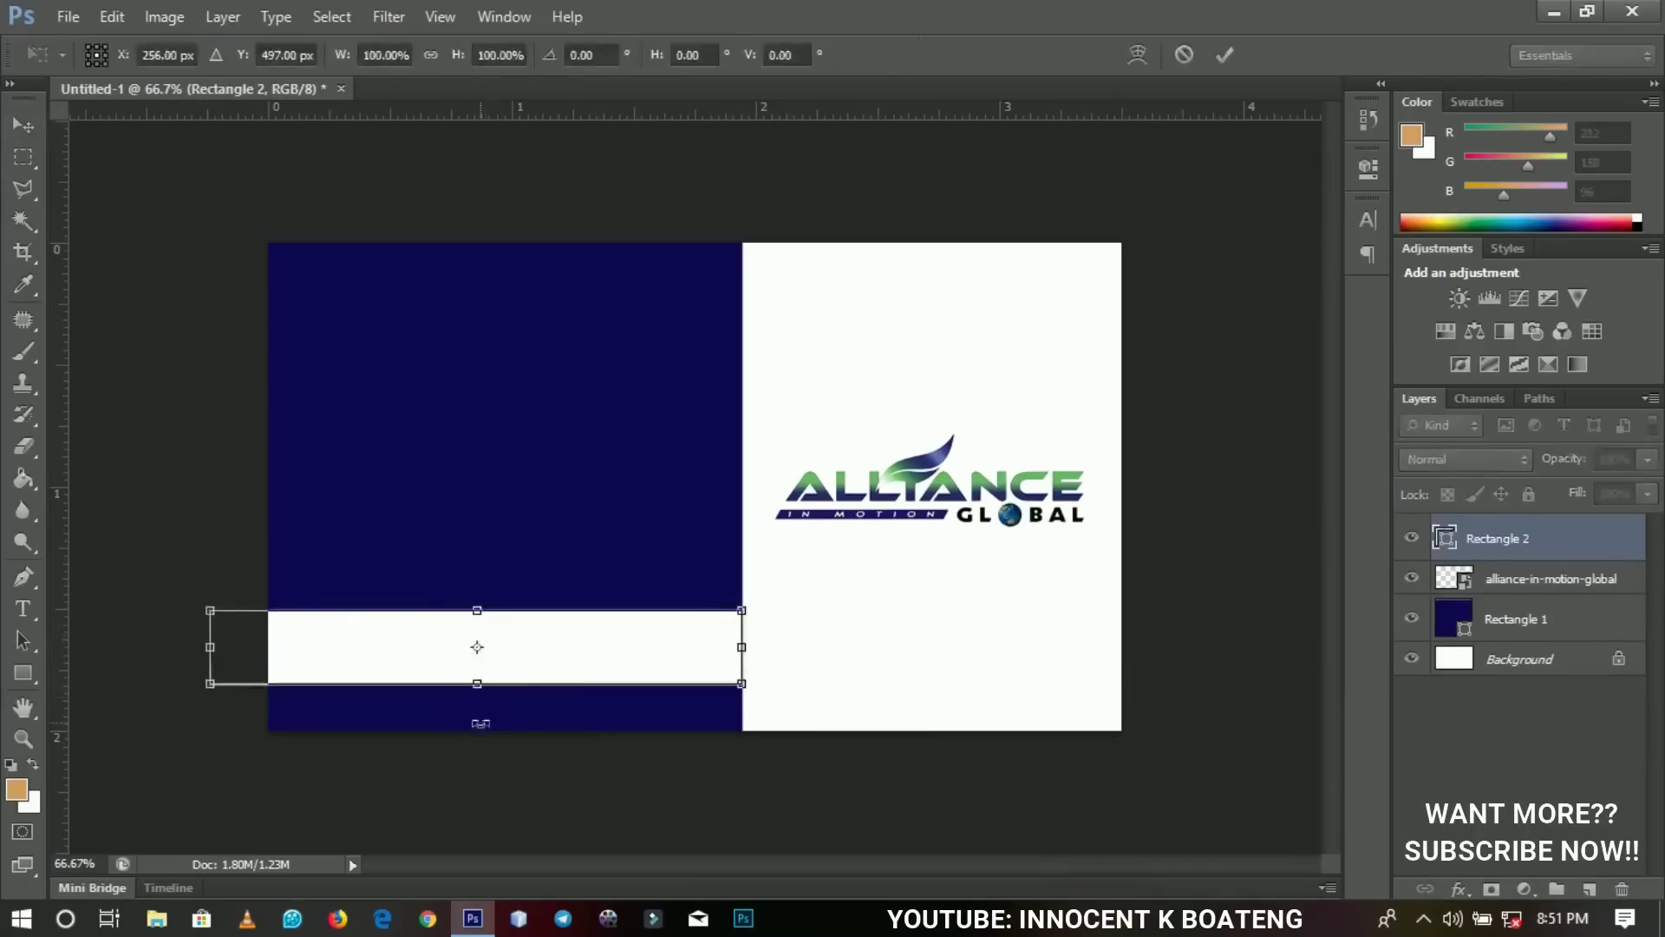
drag(479, 692, 478, 676)
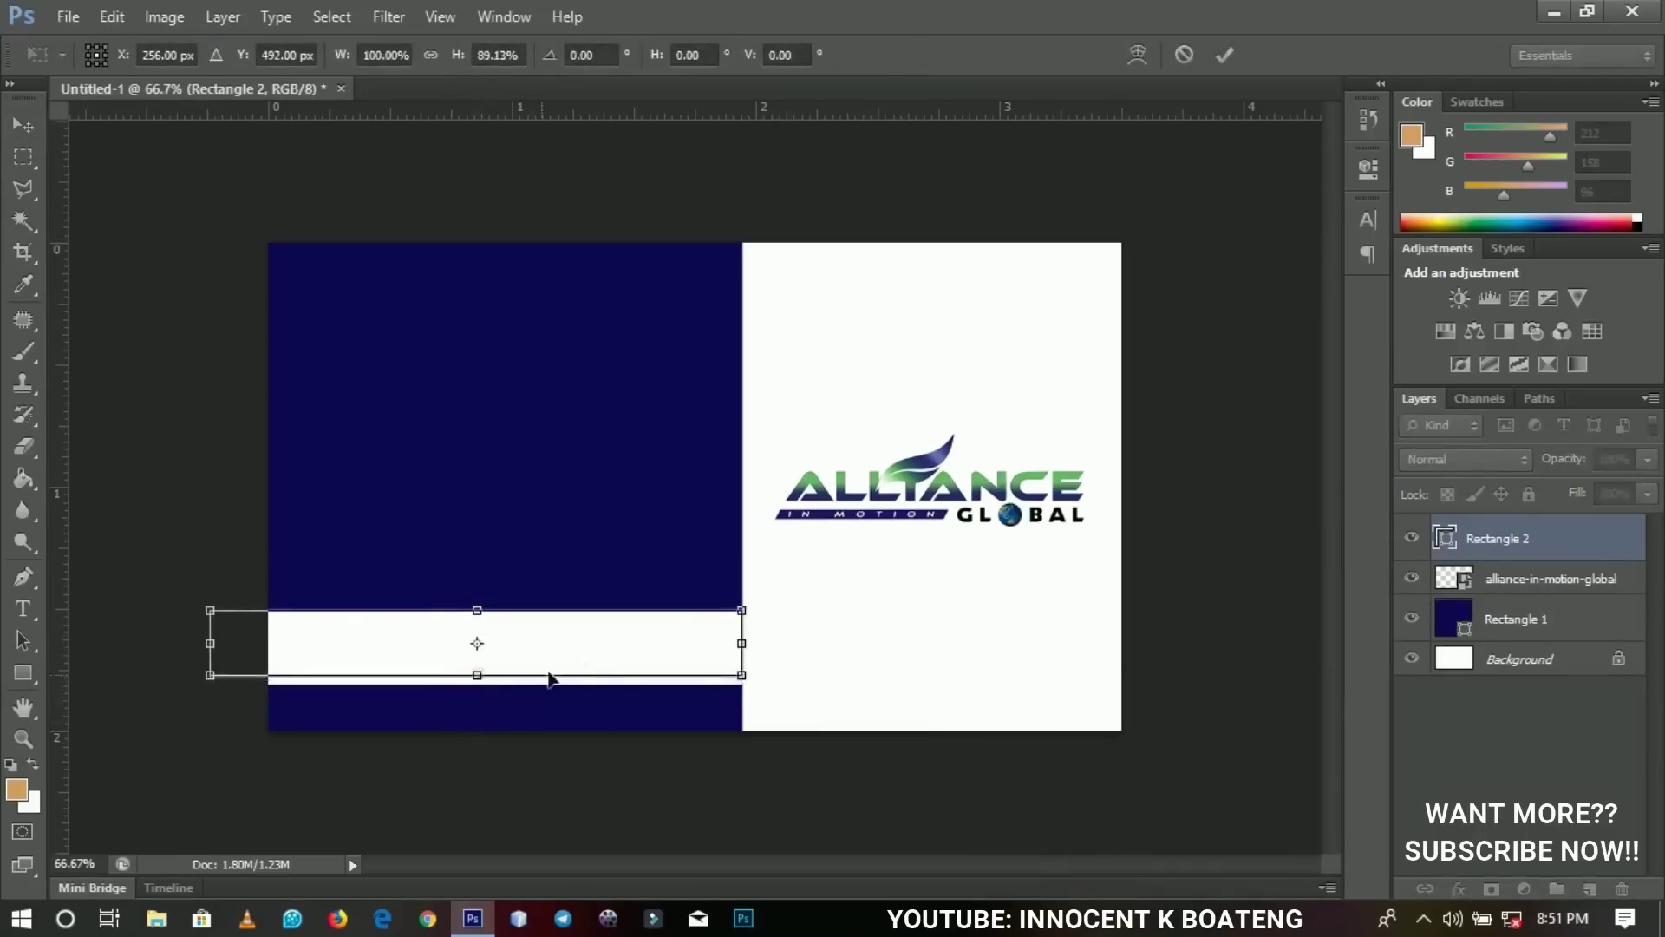
double_click(612, 647)
key(Down)
key(Down)
key(Down)
key(Down)
key(Down)
key(Down)
key(Down)
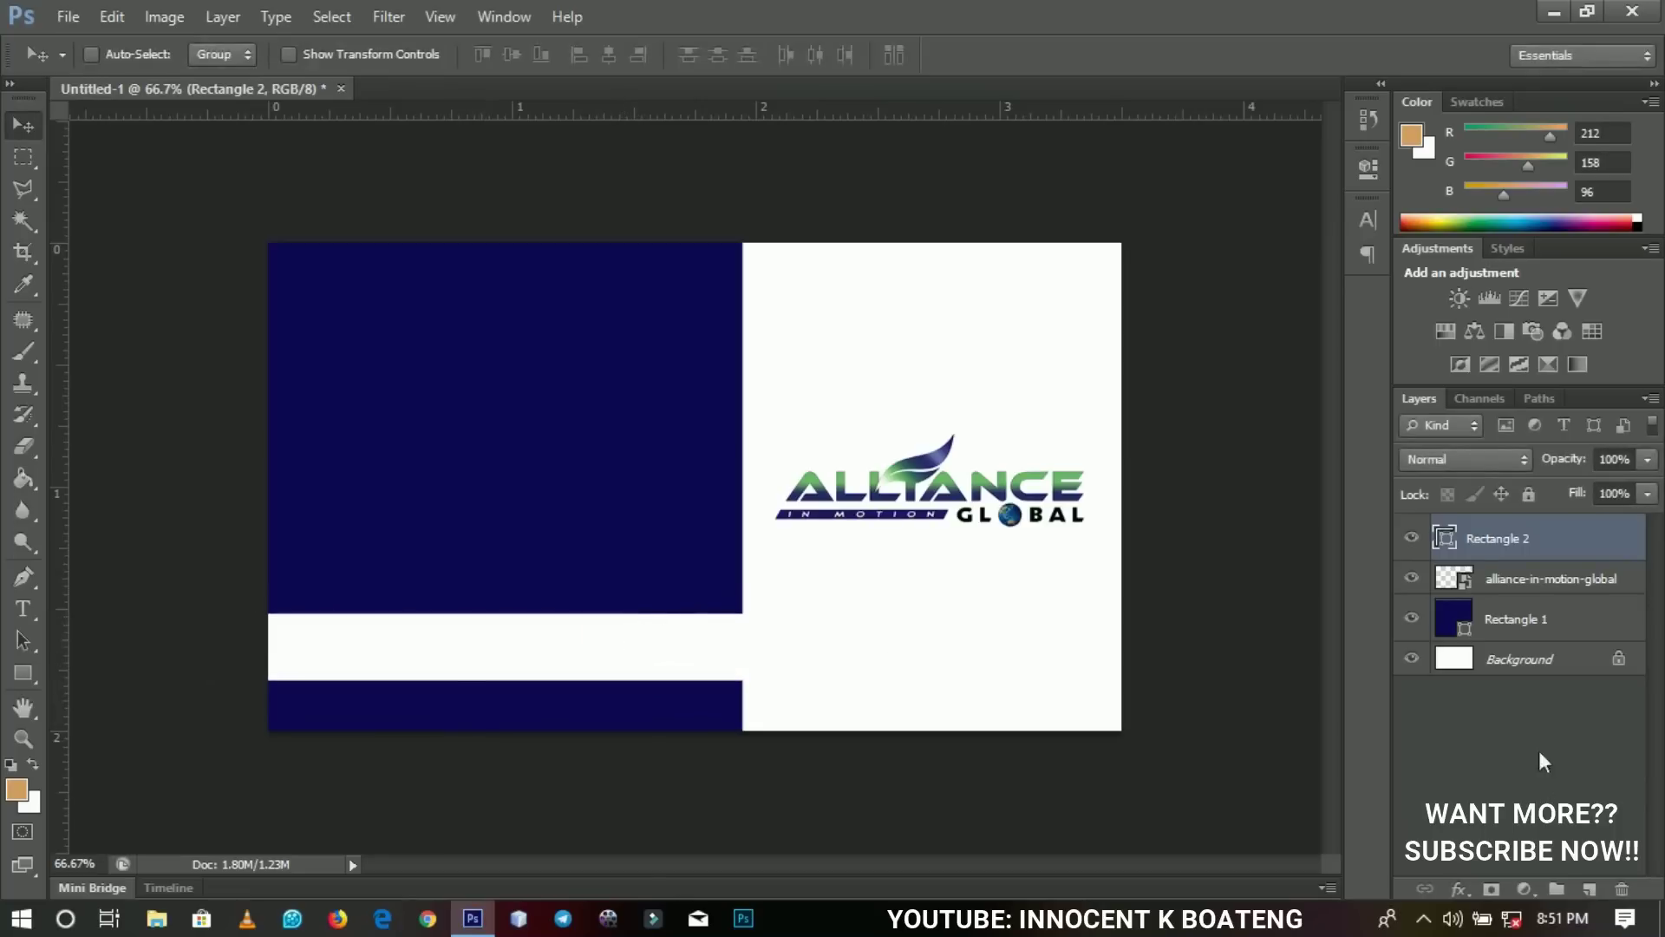
Duplicate Rectangle 1 and rotate the original about 3° to reveal a slanted edge.
click(1545, 621)
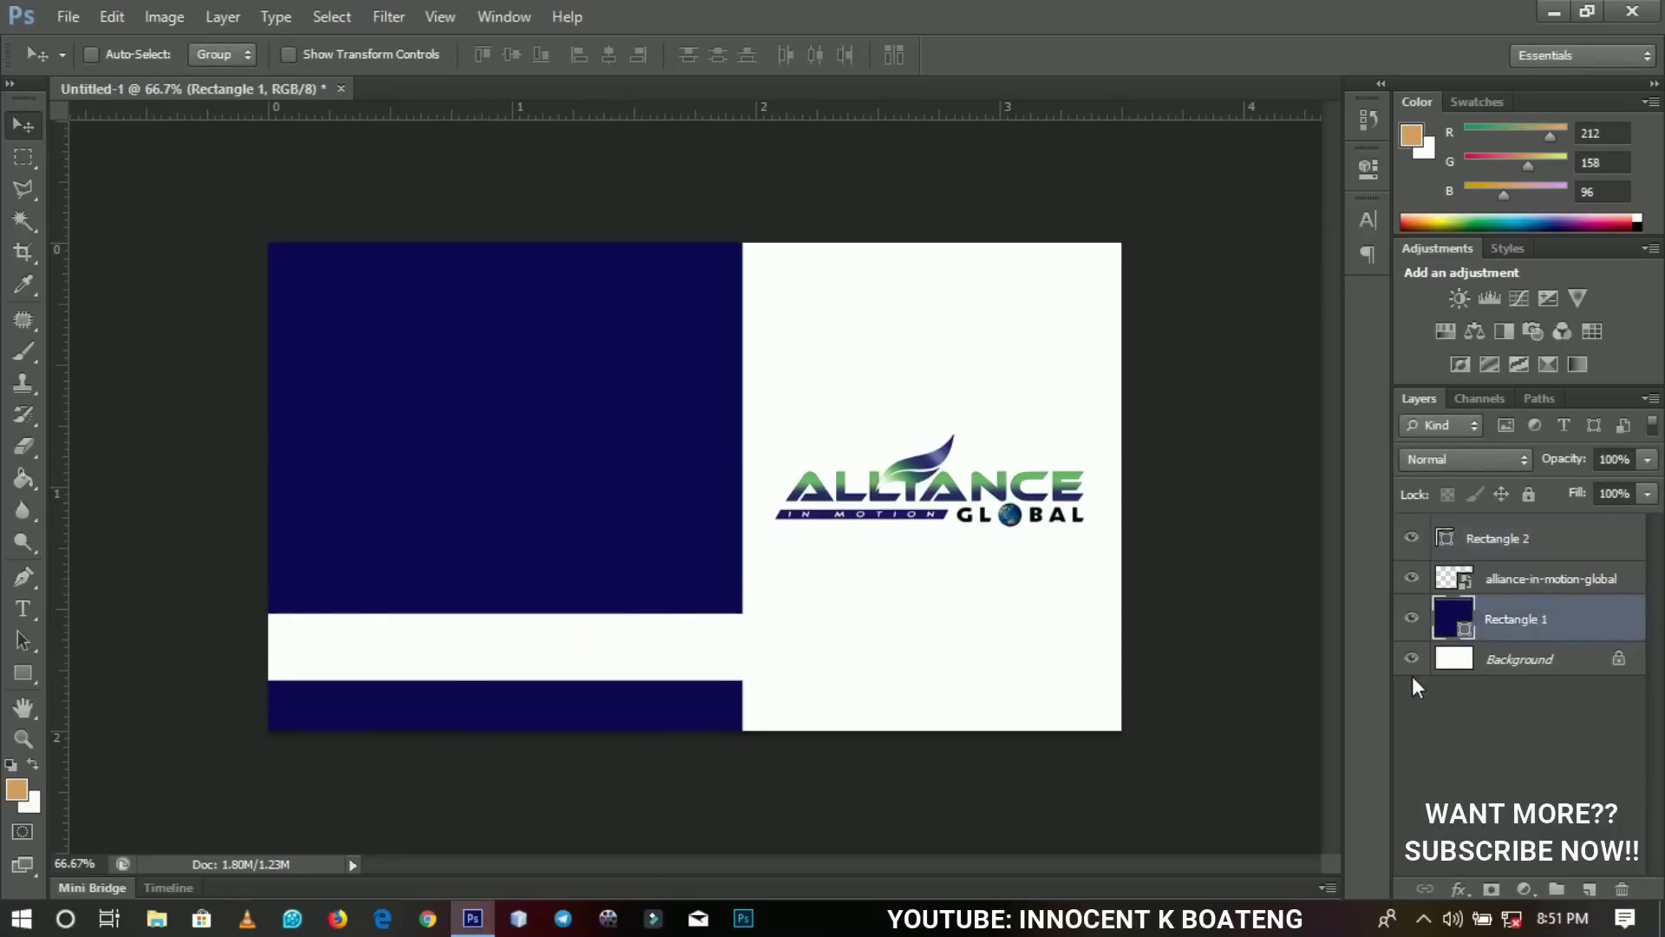
key(ctrl+j)
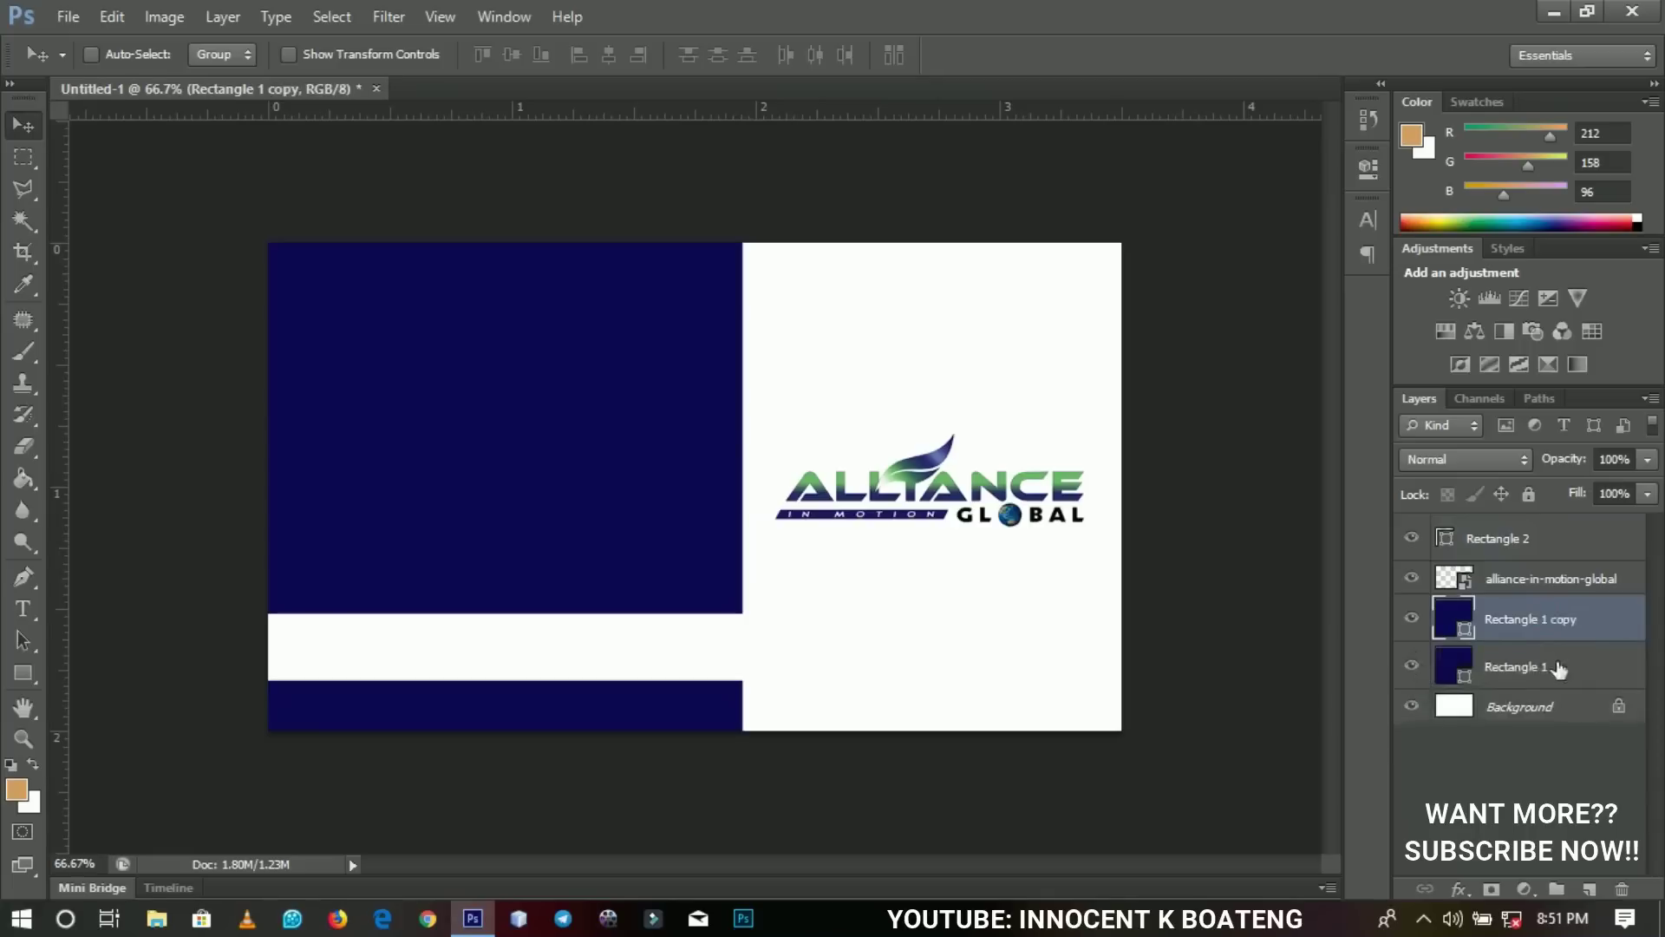
click(1532, 670)
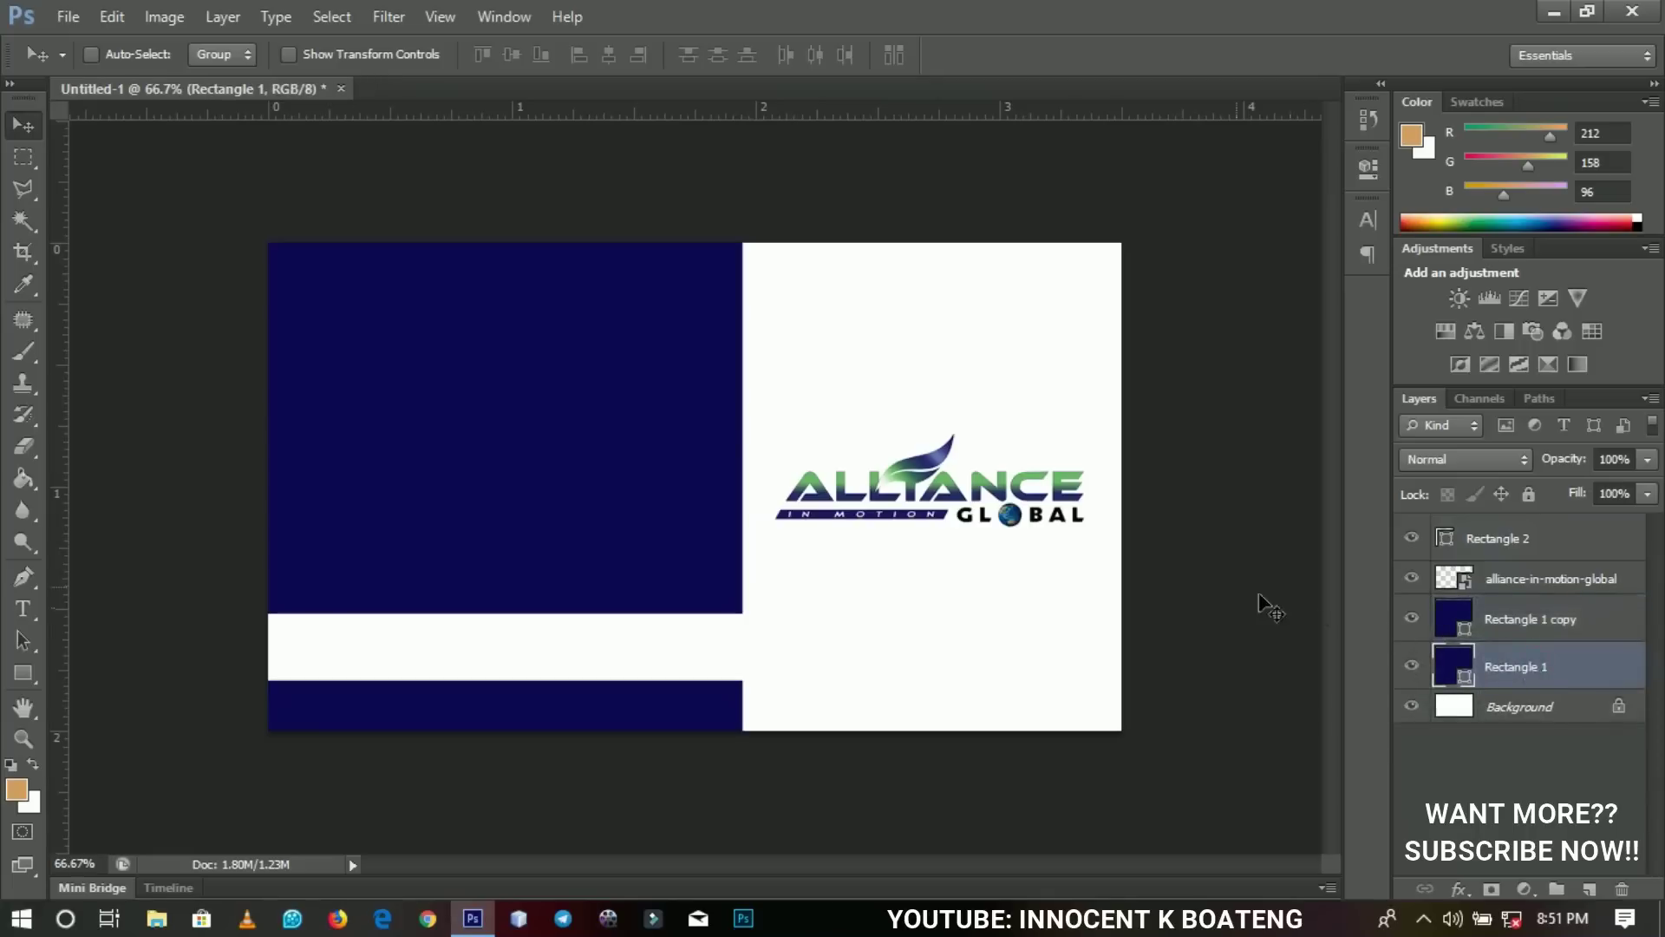
key(ctrl+t)
drag(854, 310, 870, 328)
double_click(657, 325)
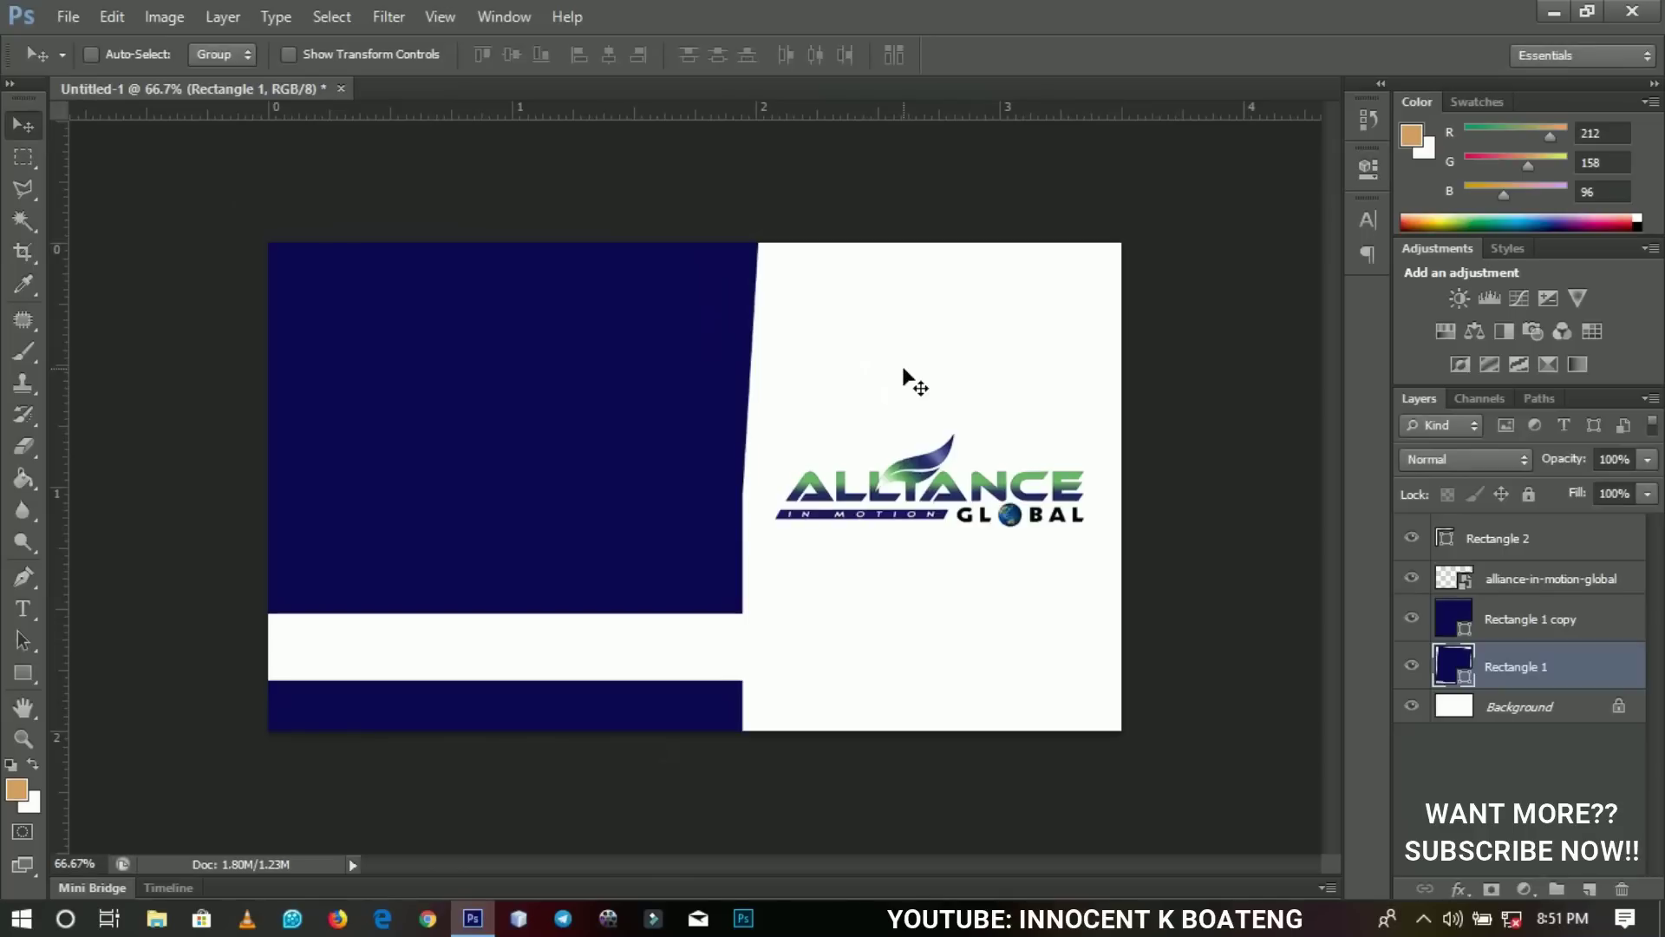
Fill Rectangle 1 with a brightened green sampled from the logo.
double_click(1464, 666)
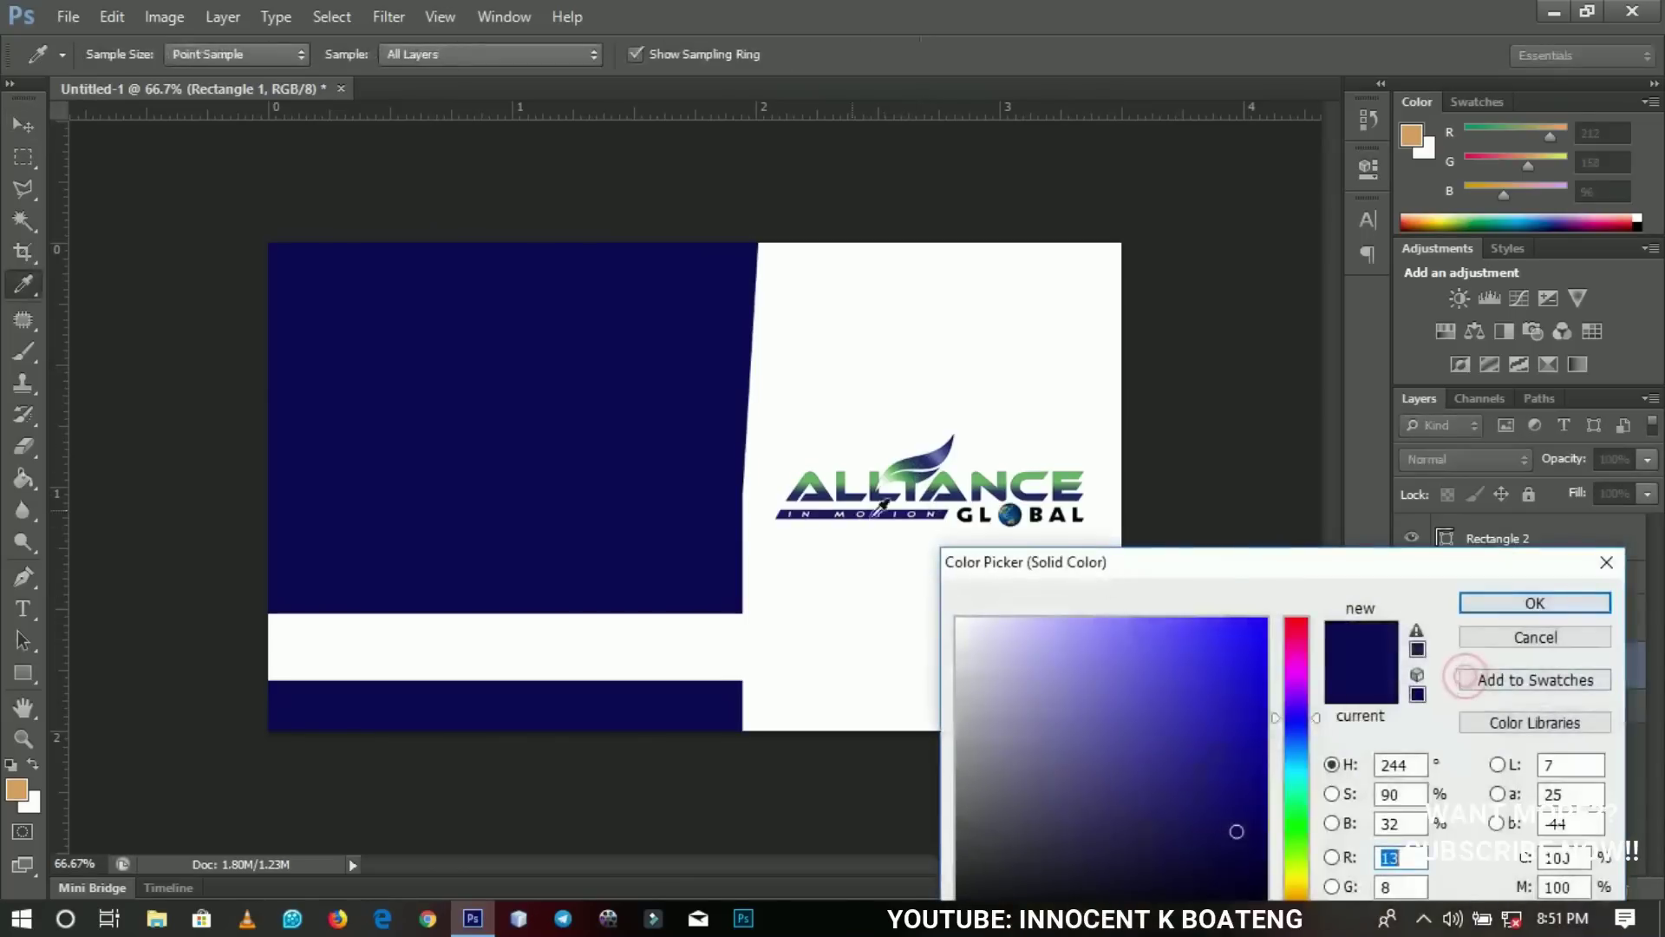
click(812, 475)
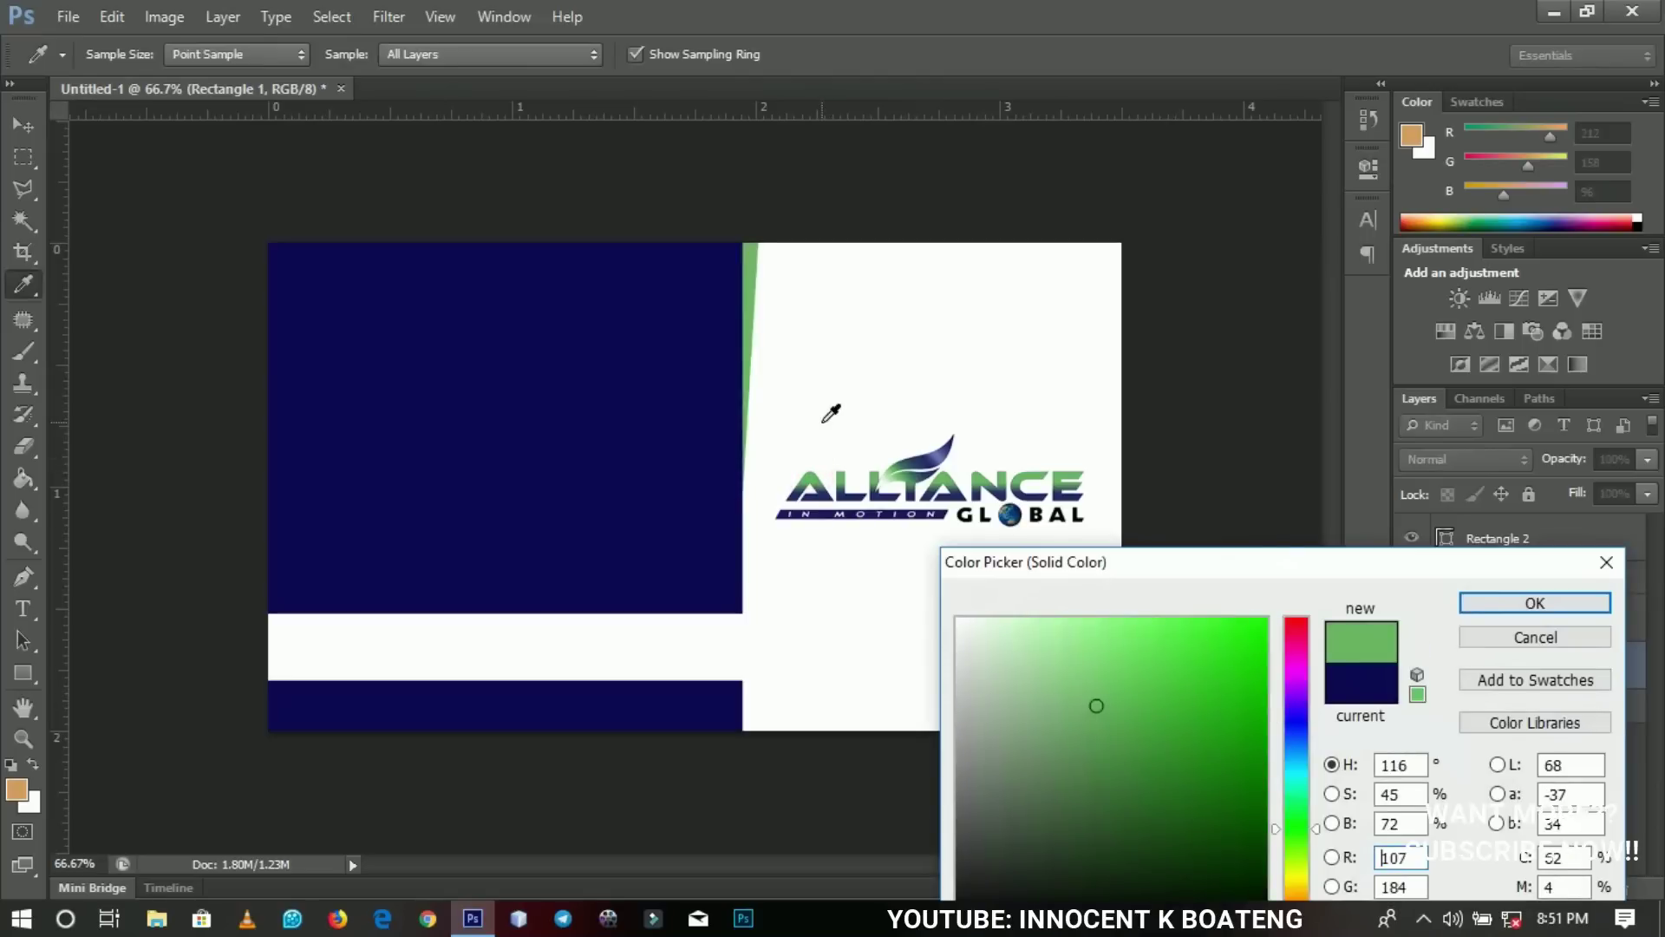
click(1206, 687)
click(1171, 699)
drag(1169, 701, 1169, 710)
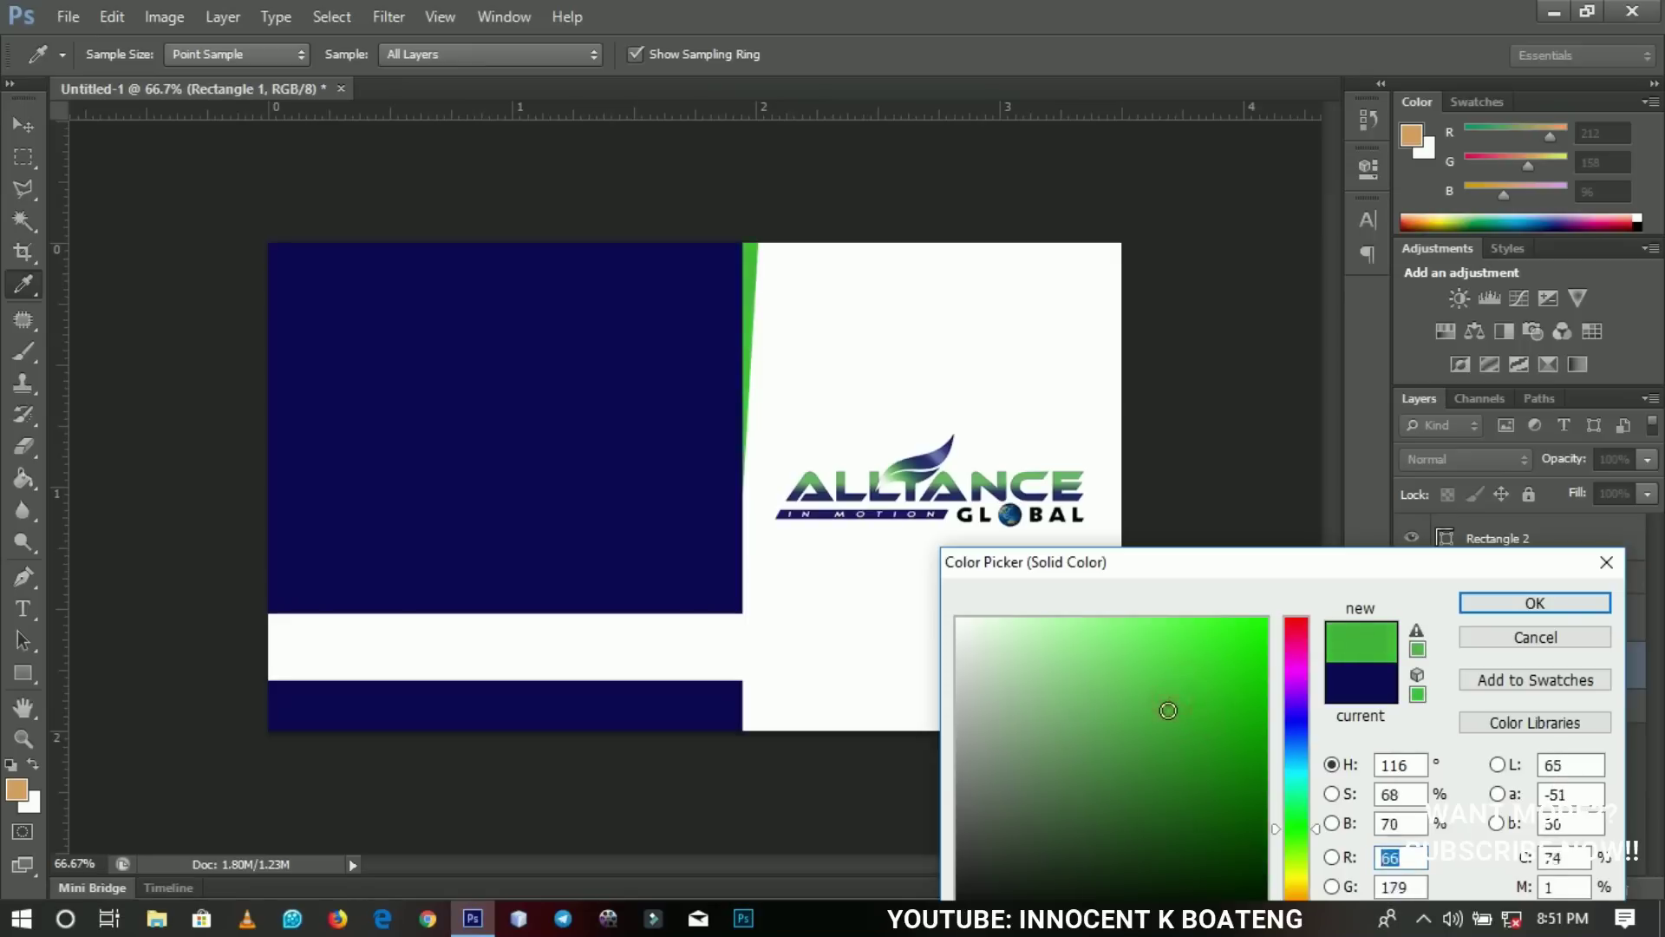
click(1521, 606)
Adjust the green panel's tilt and shift it so a thin green stripe shows.
key(ctrl+t)
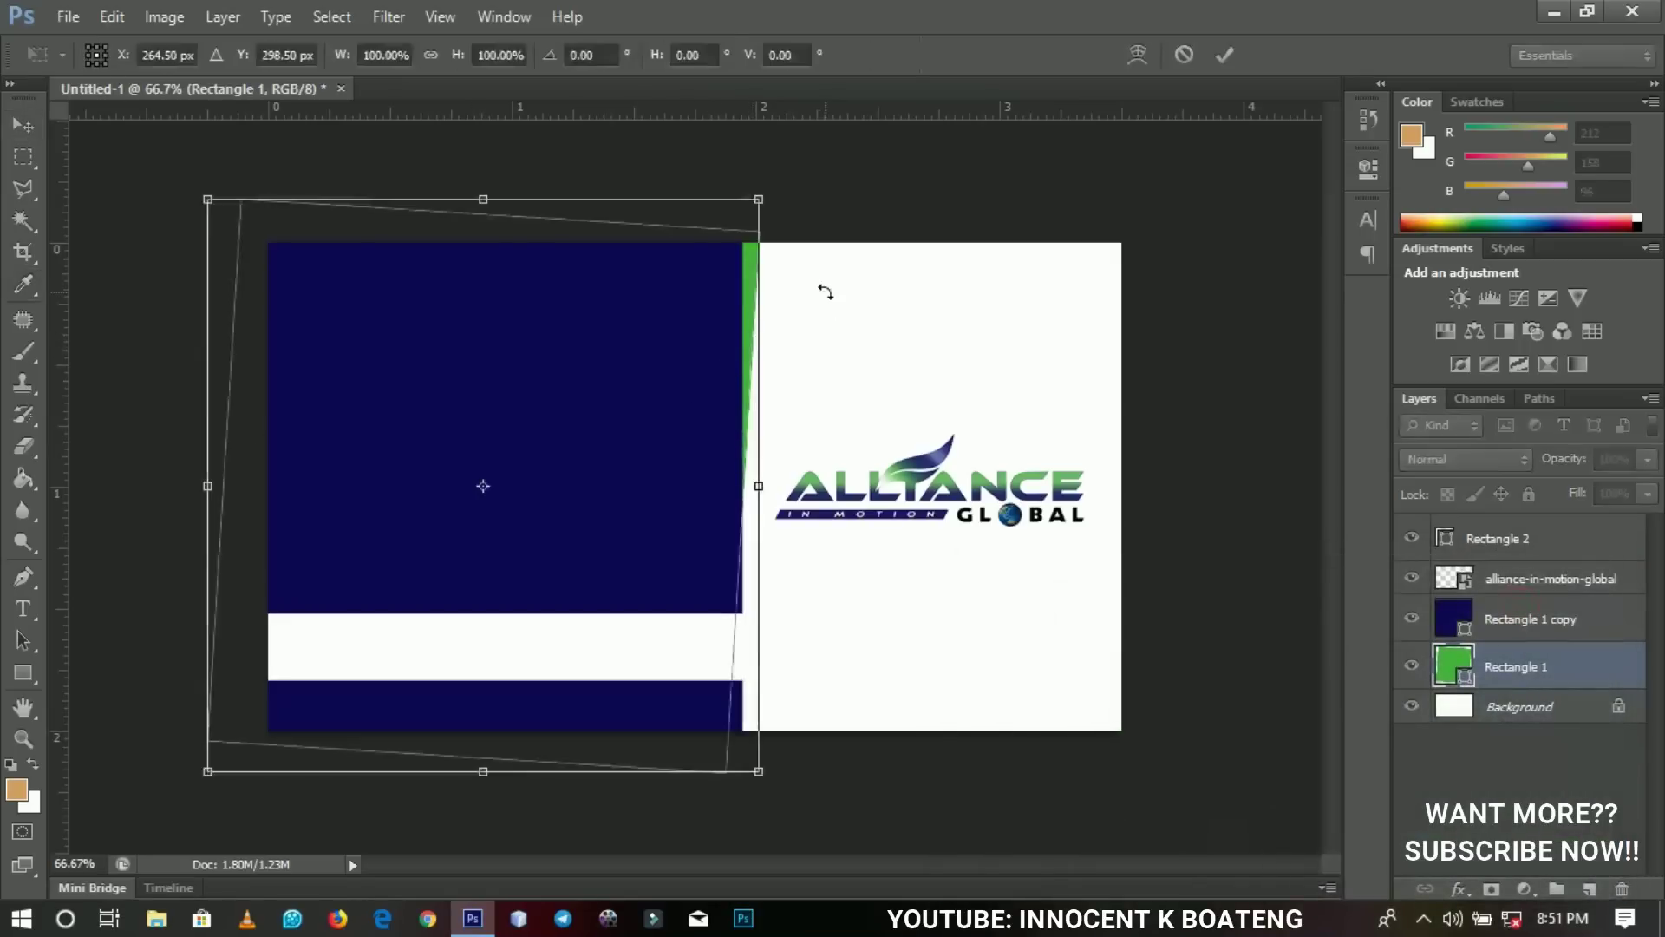
drag(828, 291, 835, 290)
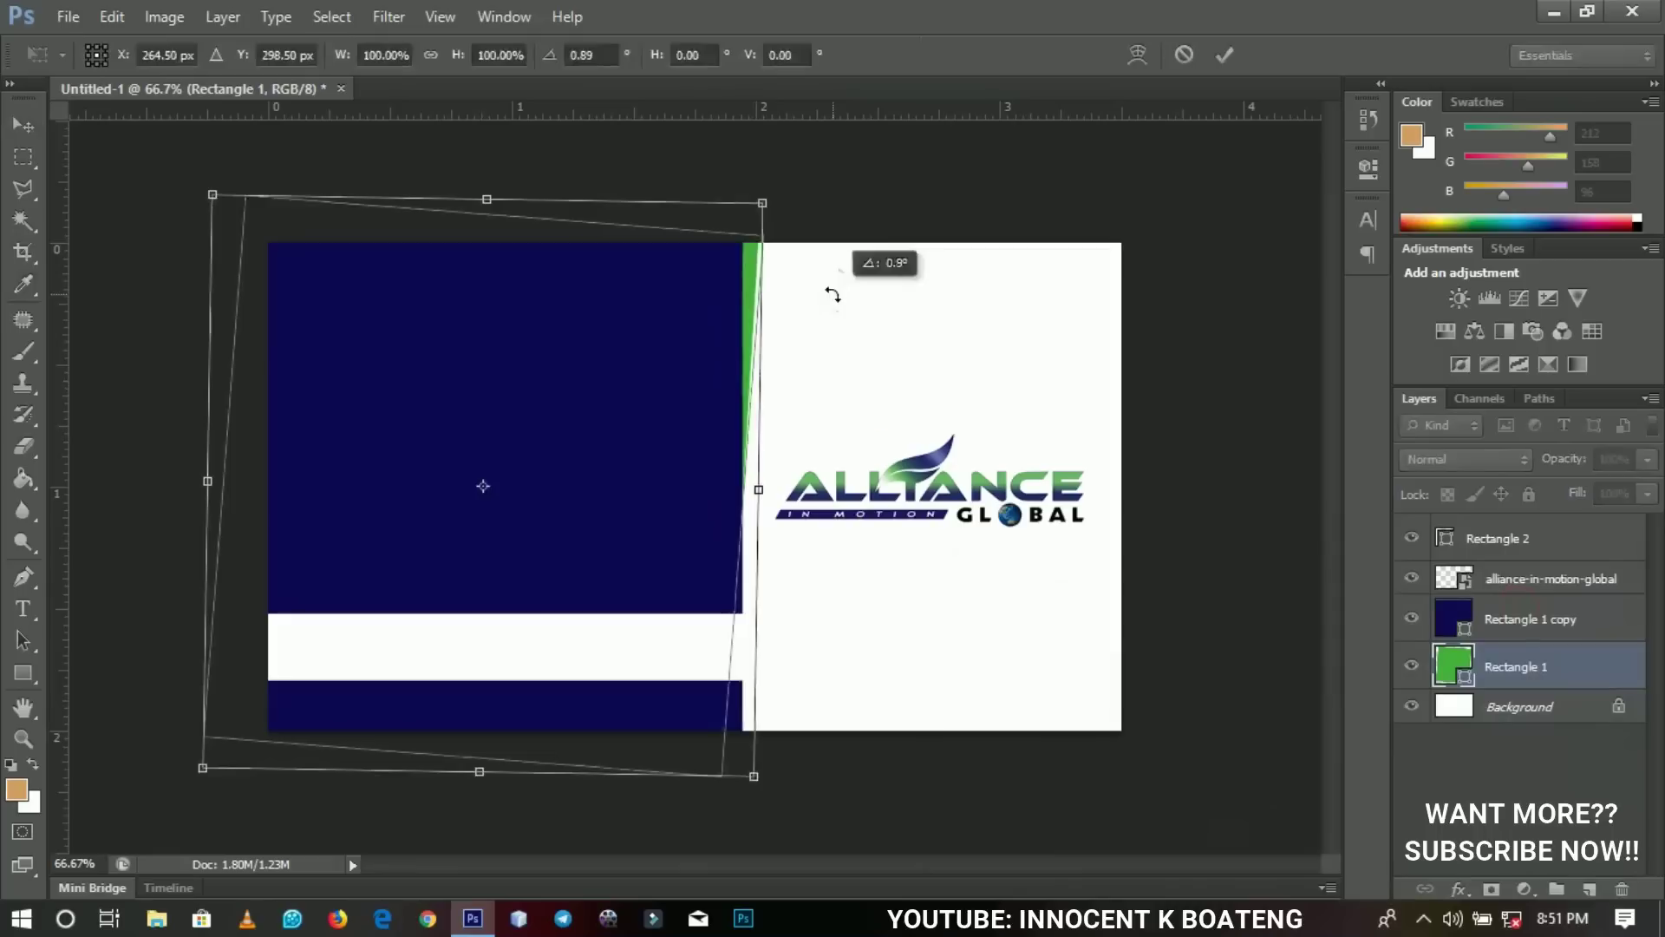
double_click(677, 393)
drag(680, 414, 687, 382)
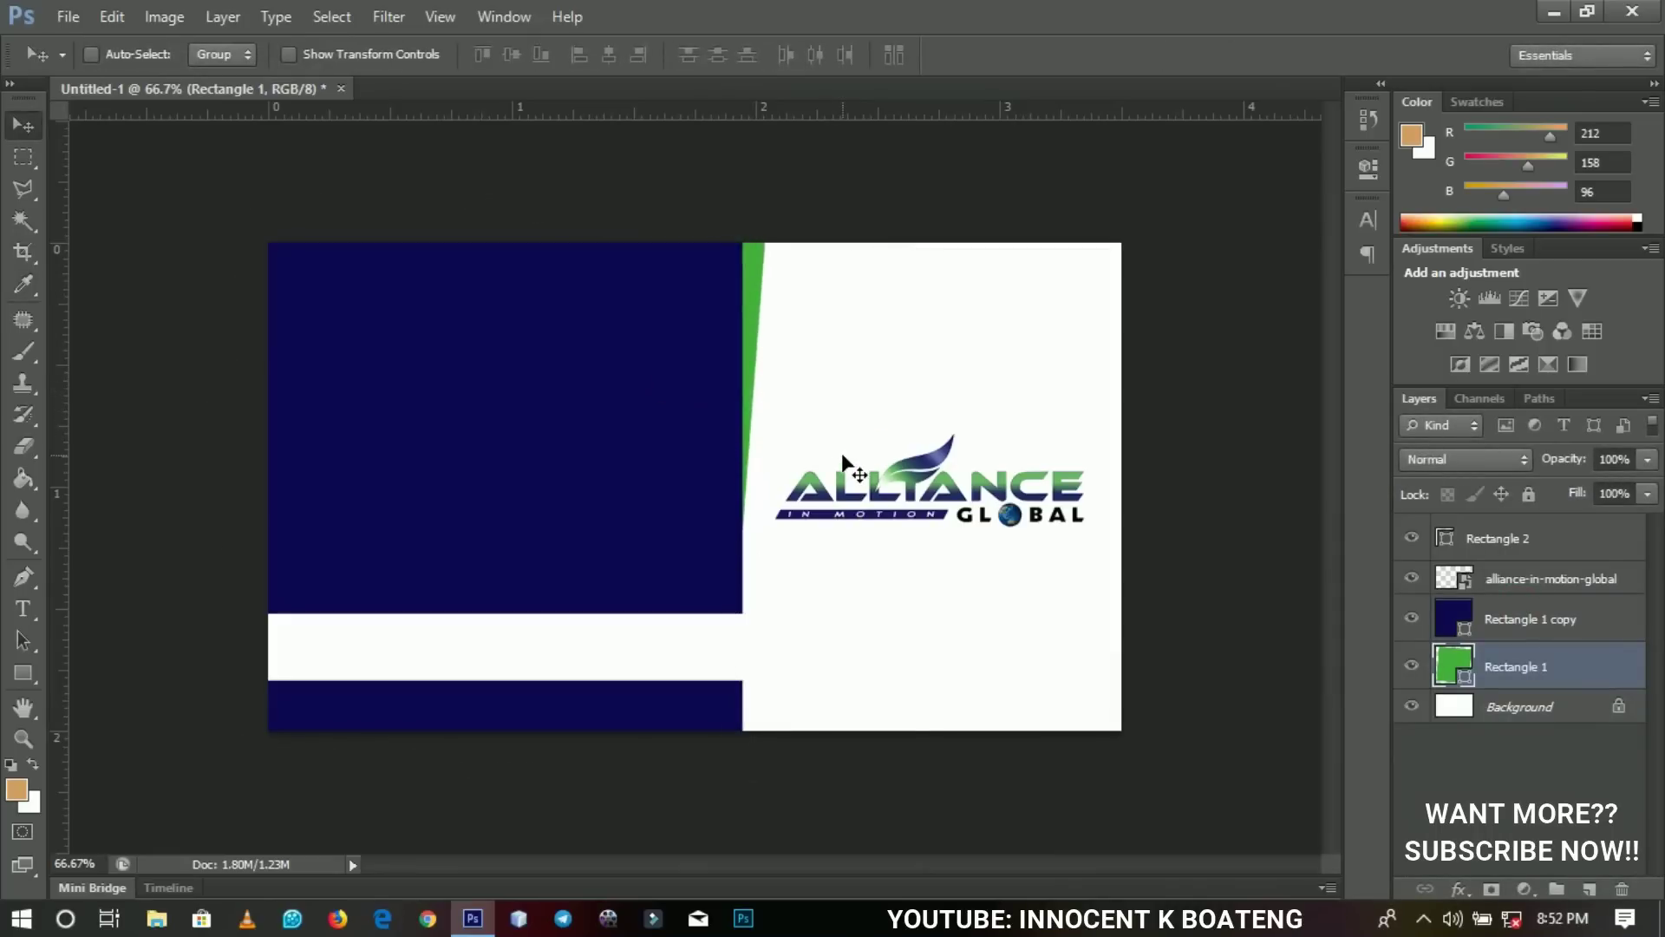
Draw a rectangle at the bottom-right corner and rotate it about -33.55° into a wedge.
click(34, 673)
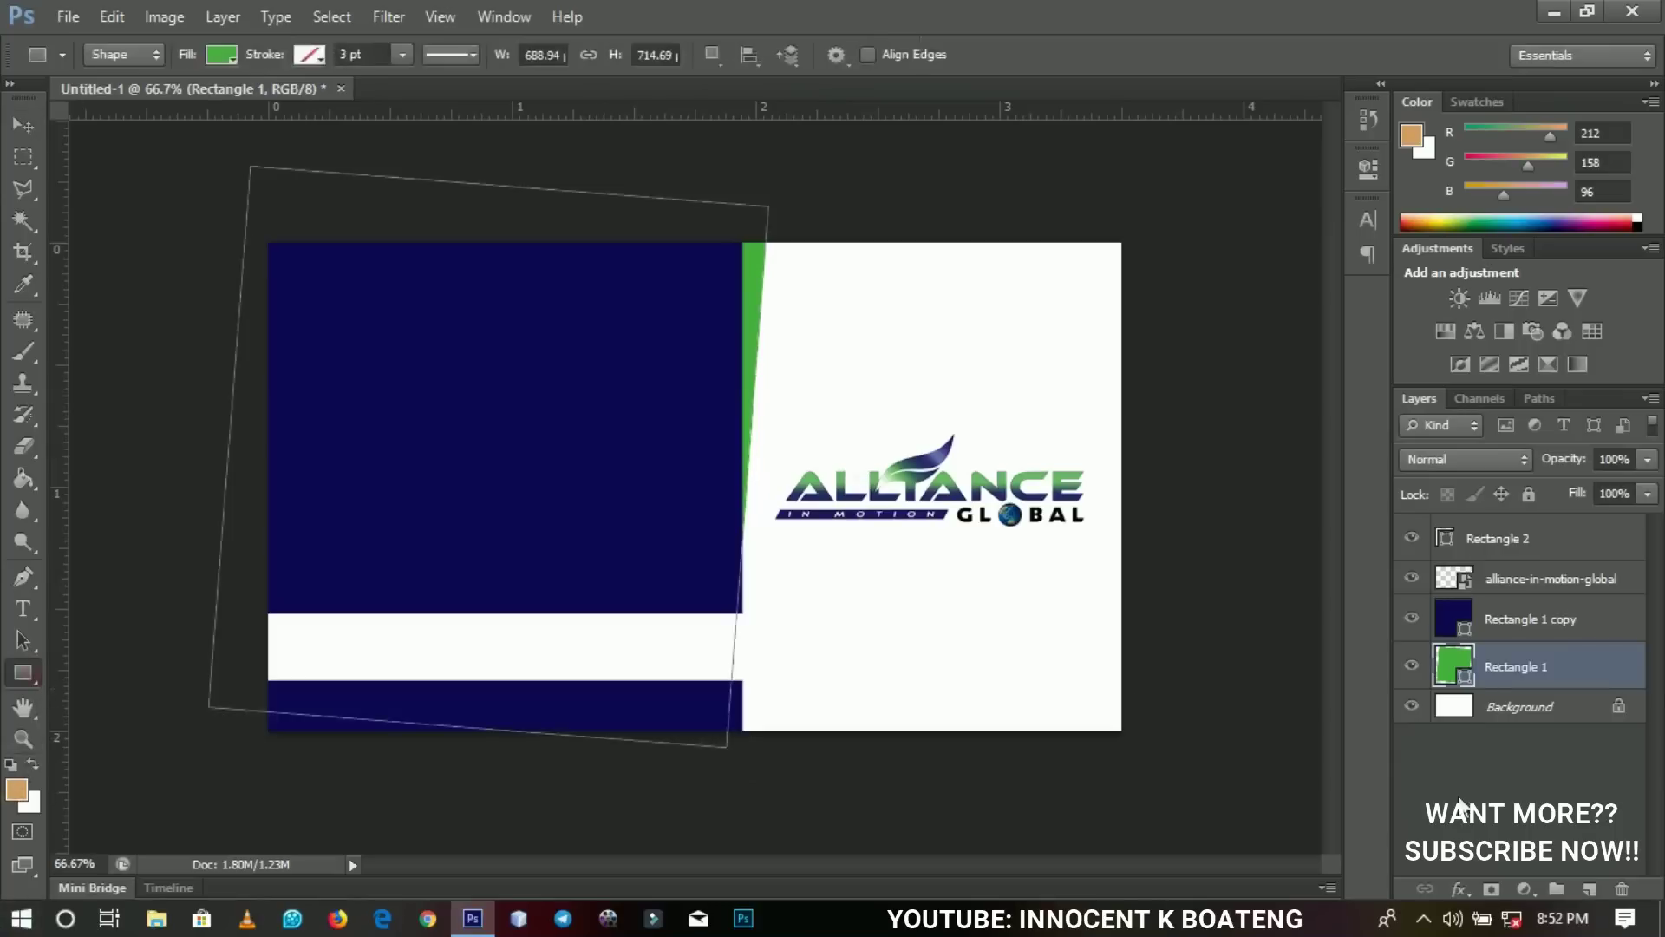
drag(961, 644, 1249, 848)
key(ctrl+t)
drag(1230, 590, 1128, 308)
key(Return)
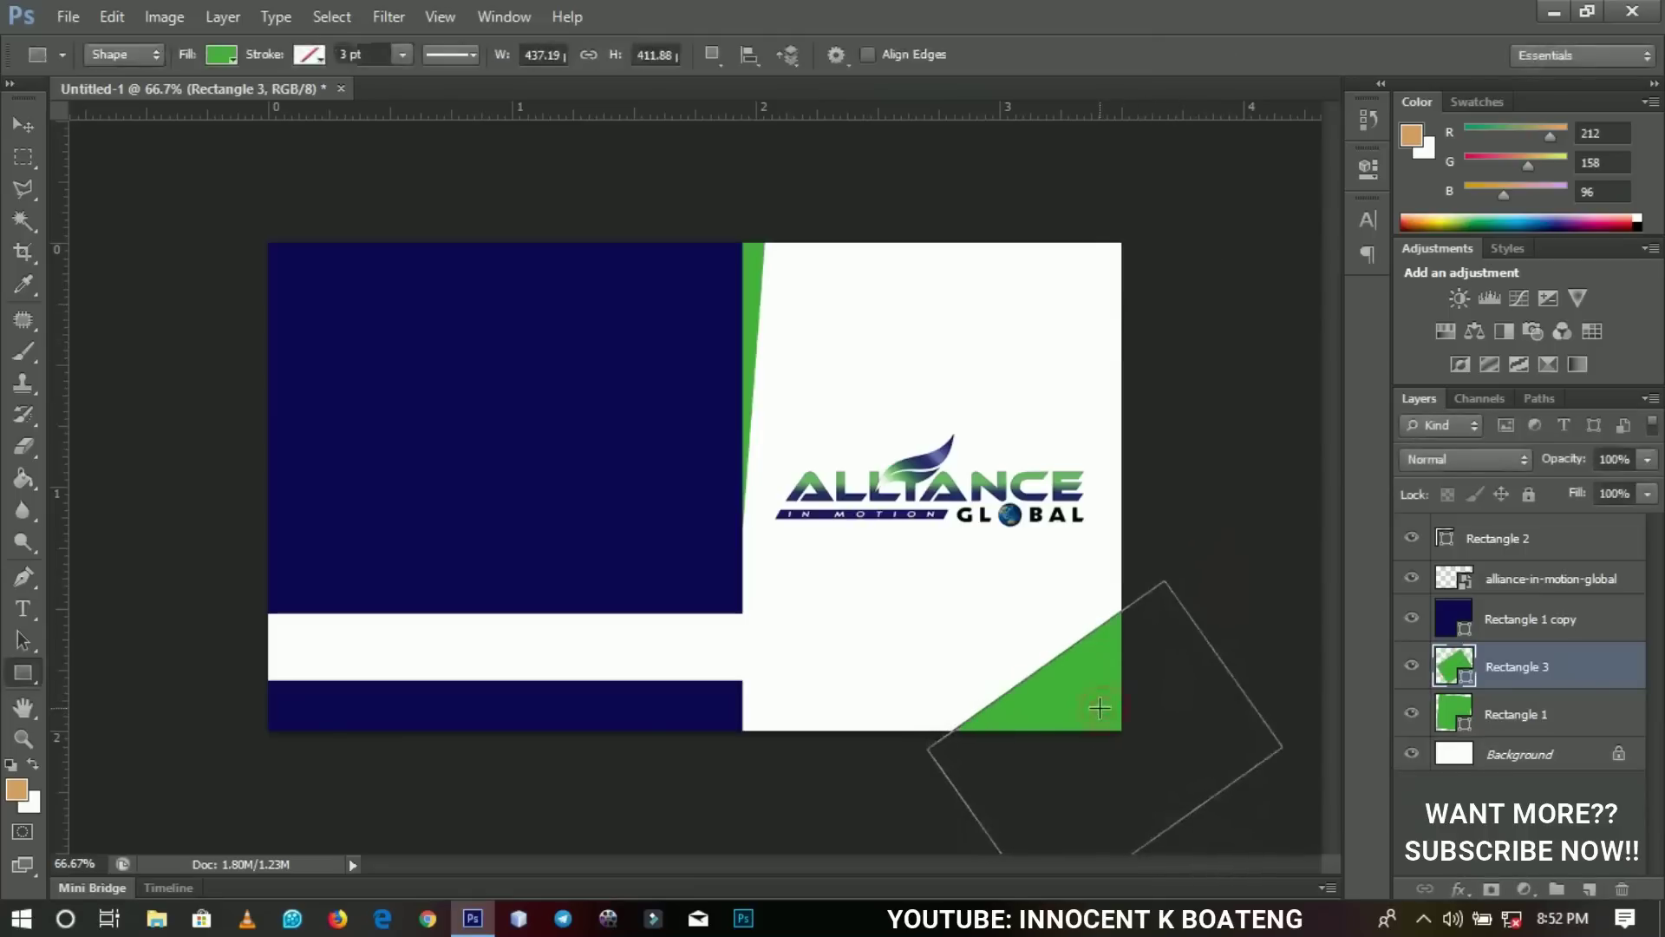
key(v)
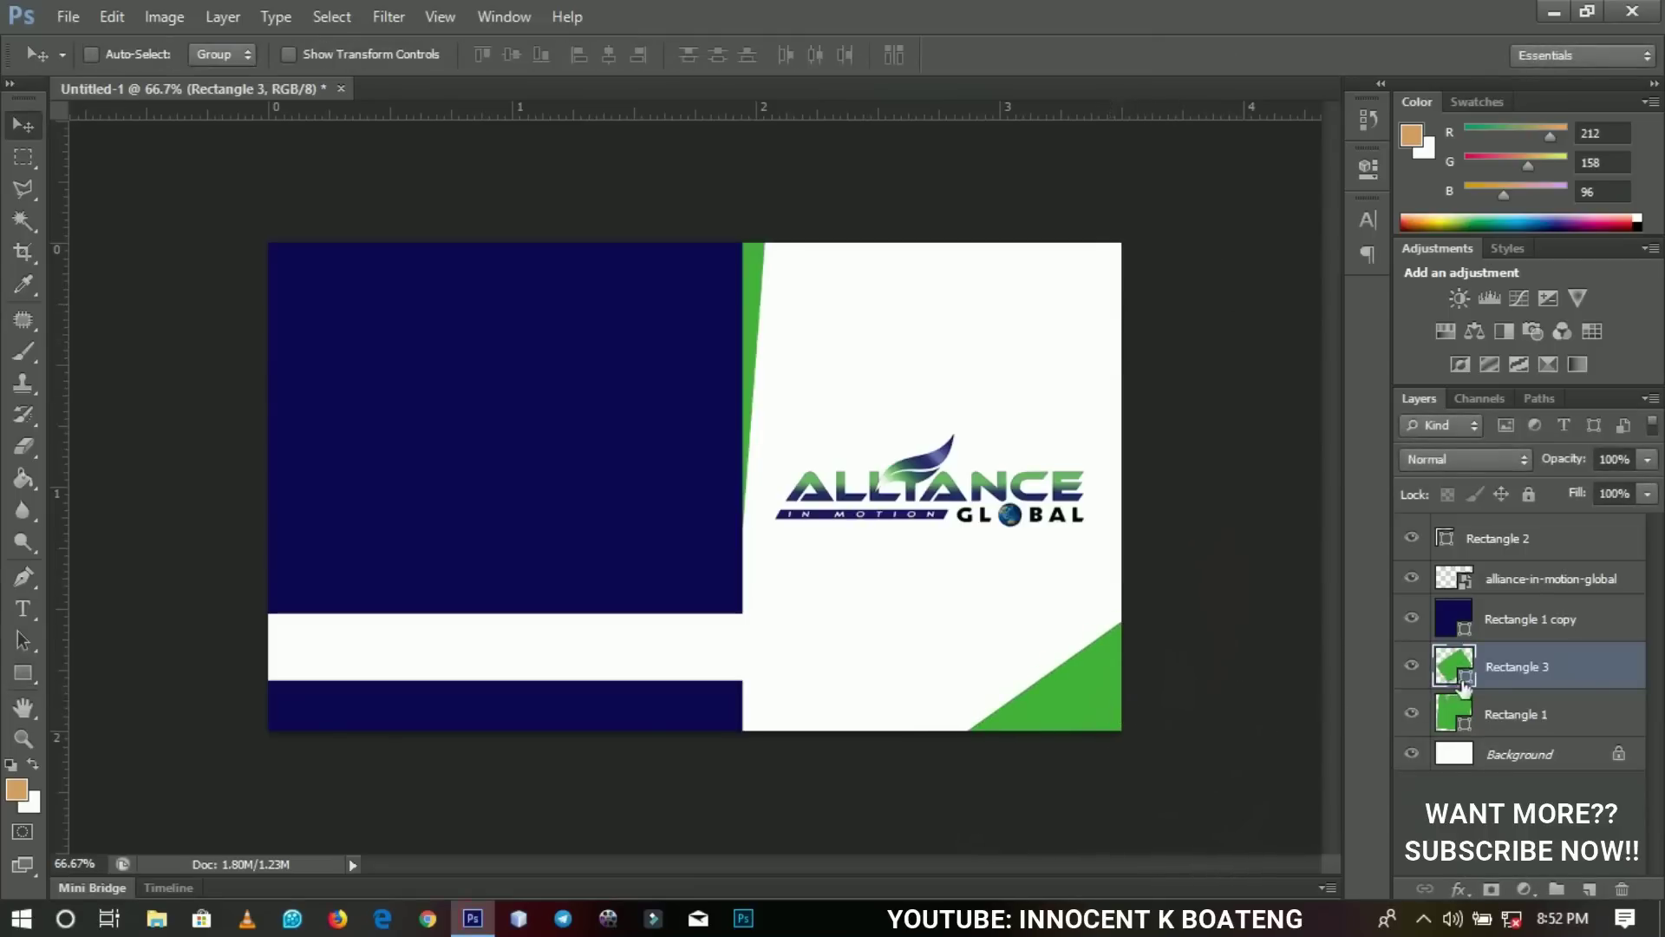
Fill Rectangle 3 with the panel's navy, rotate it 4.95°, and shift it down-right.
double_click(1463, 684)
click(576, 461)
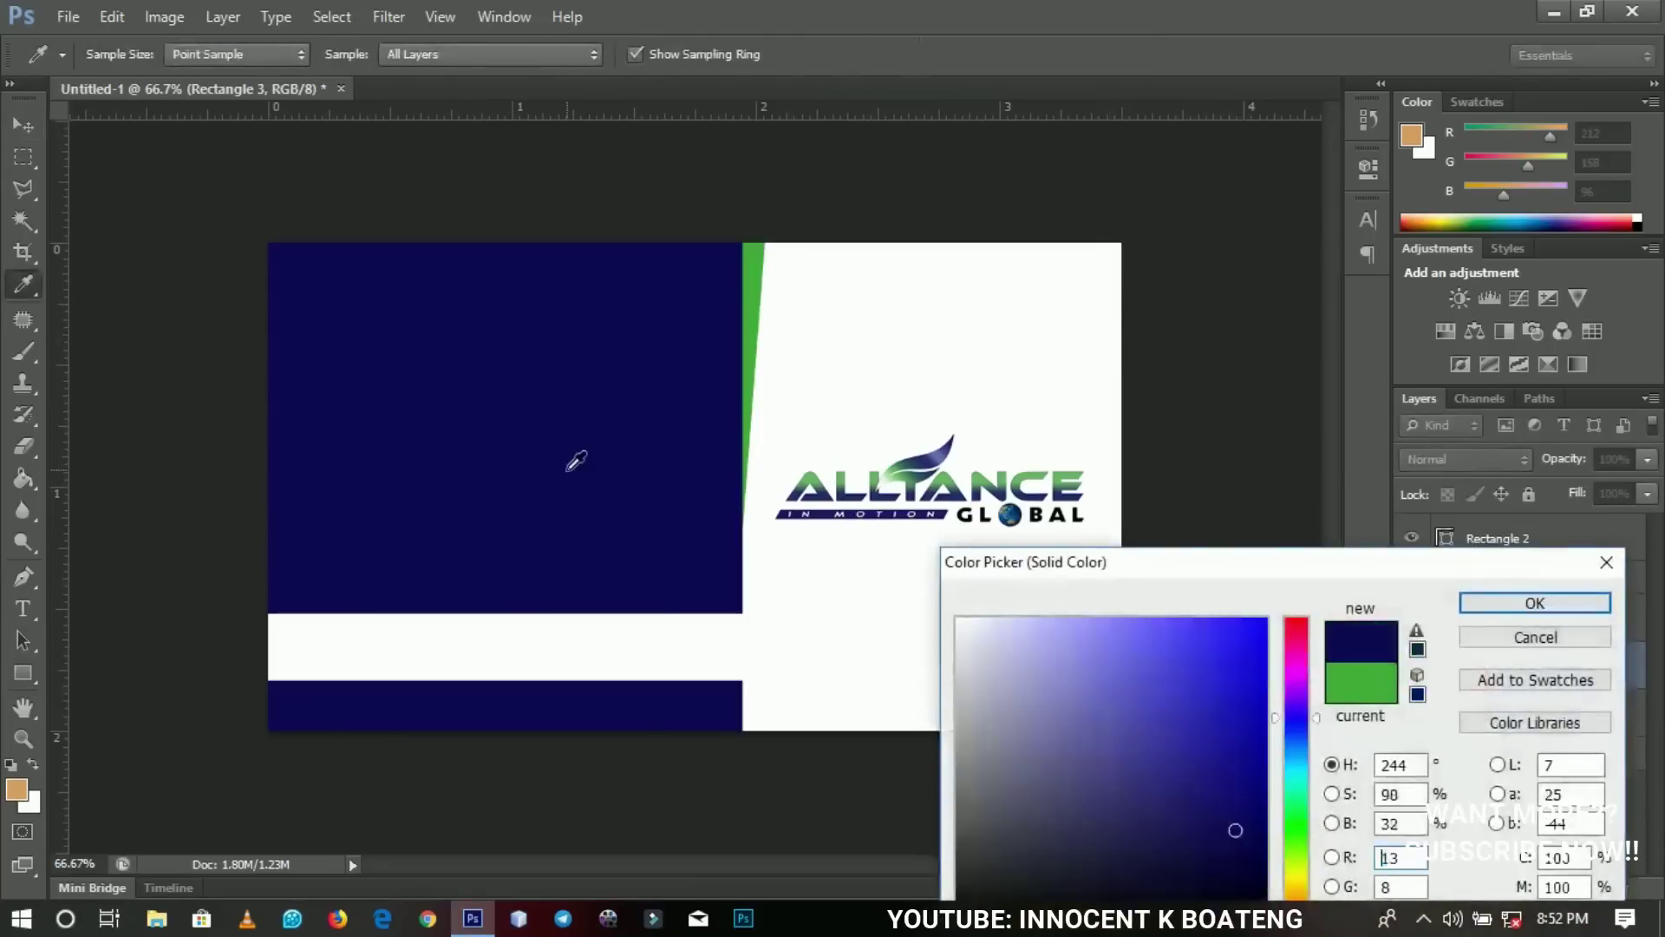
click(1478, 599)
key(ctrl+t)
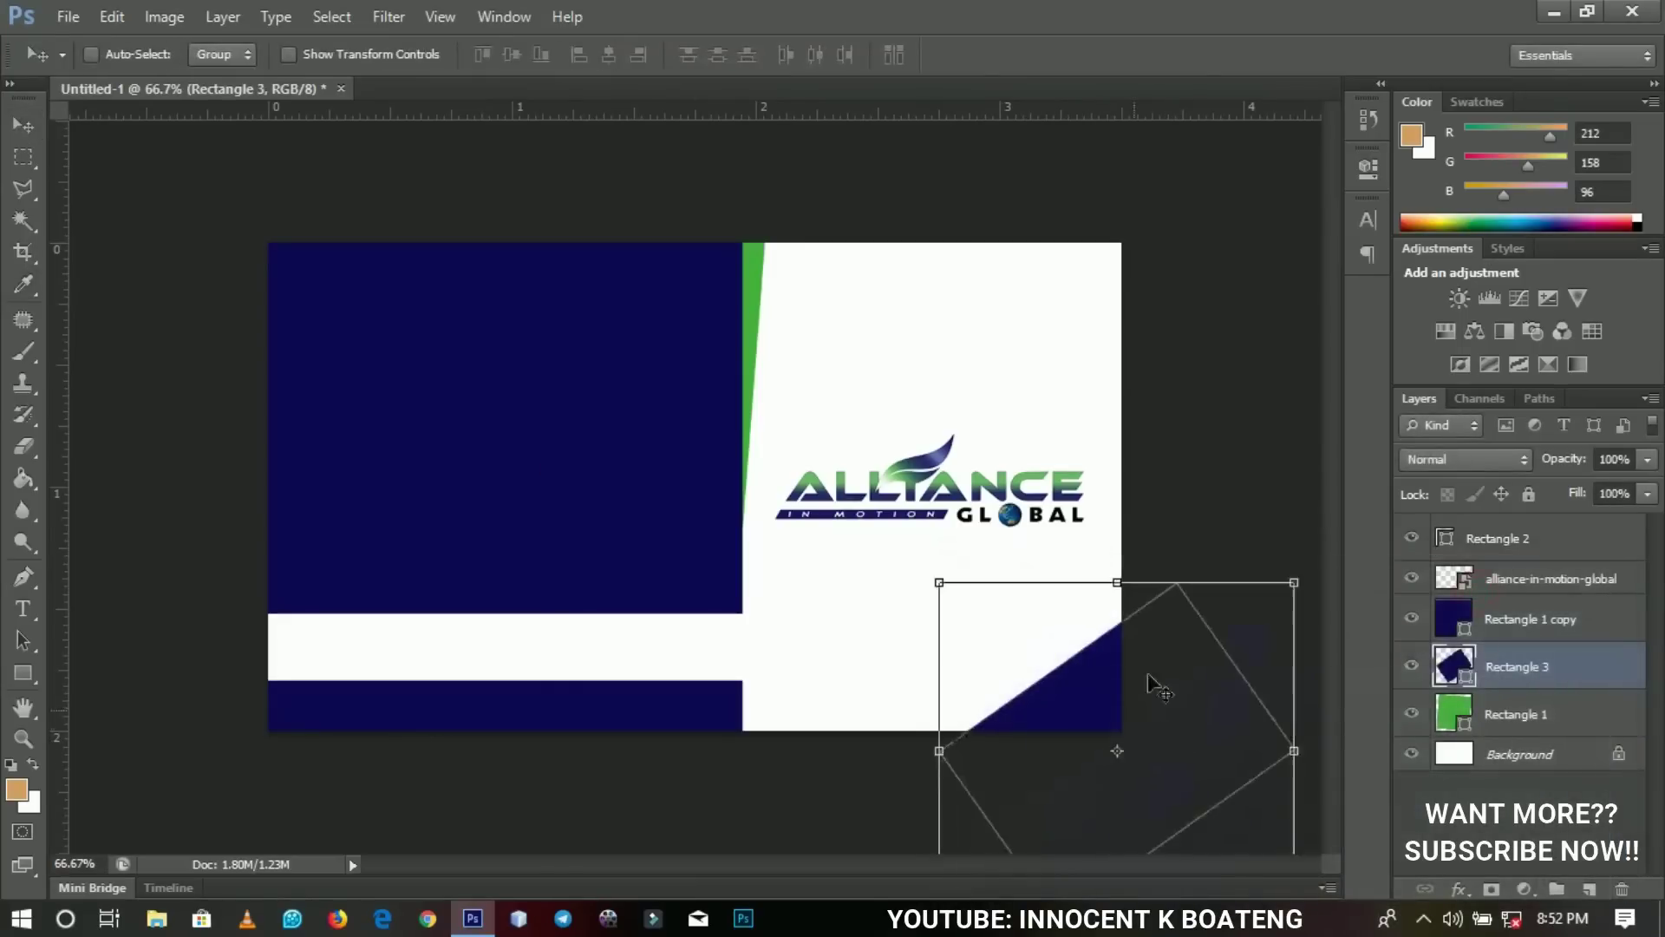
drag(1184, 502, 1207, 508)
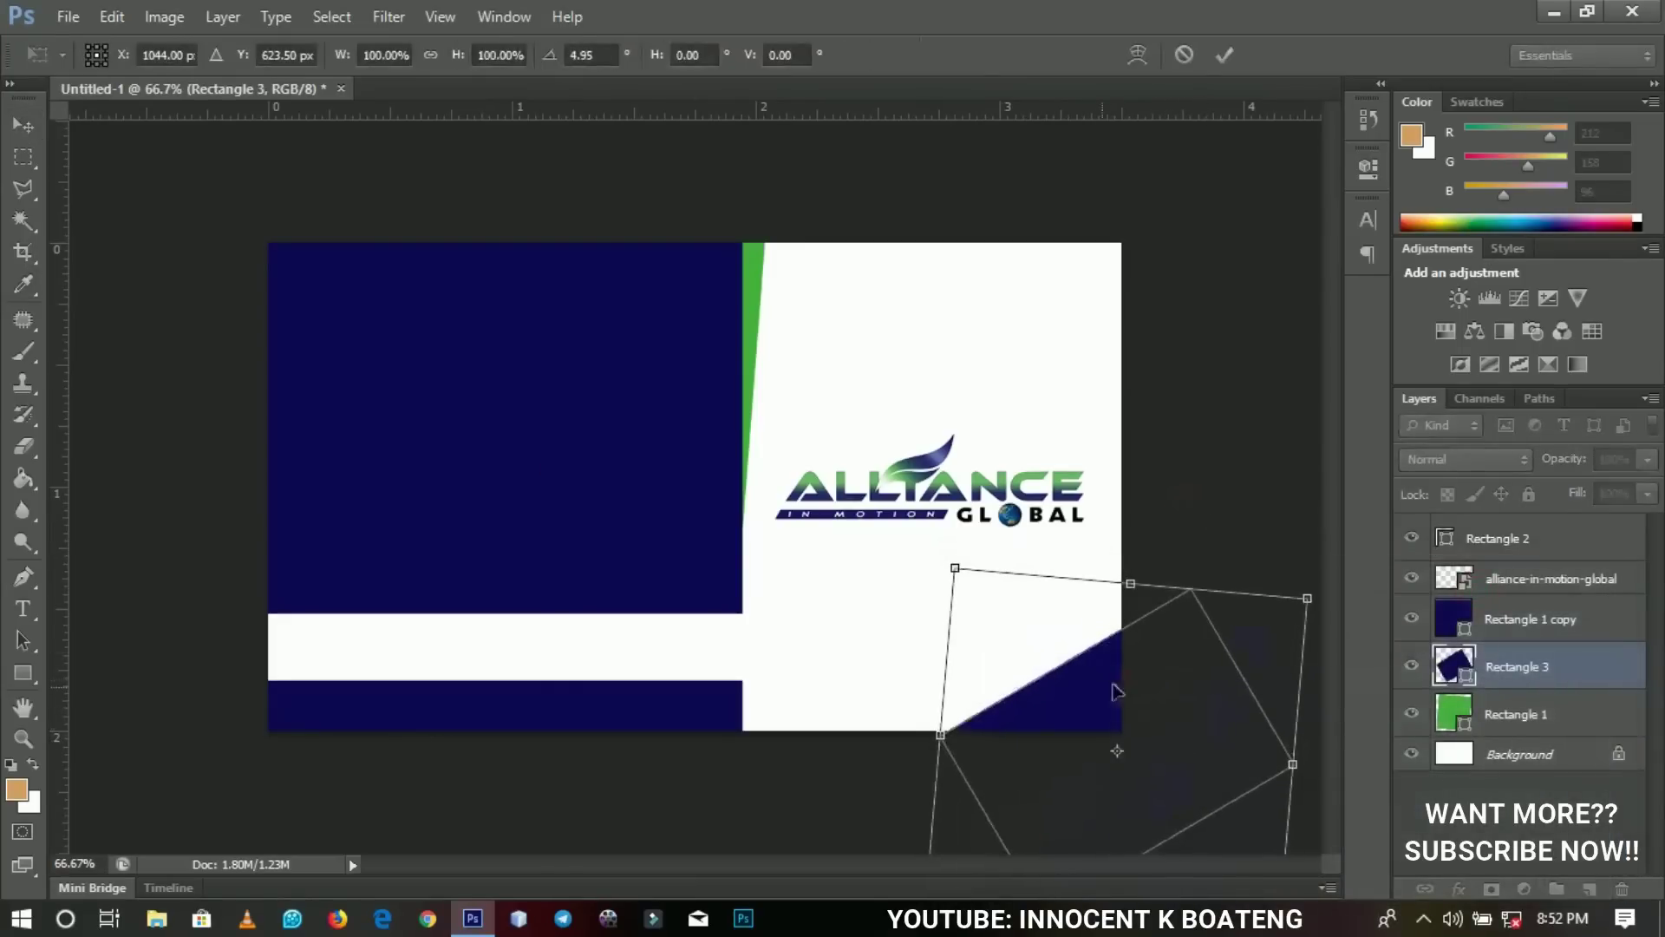
drag(1091, 689, 1108, 700)
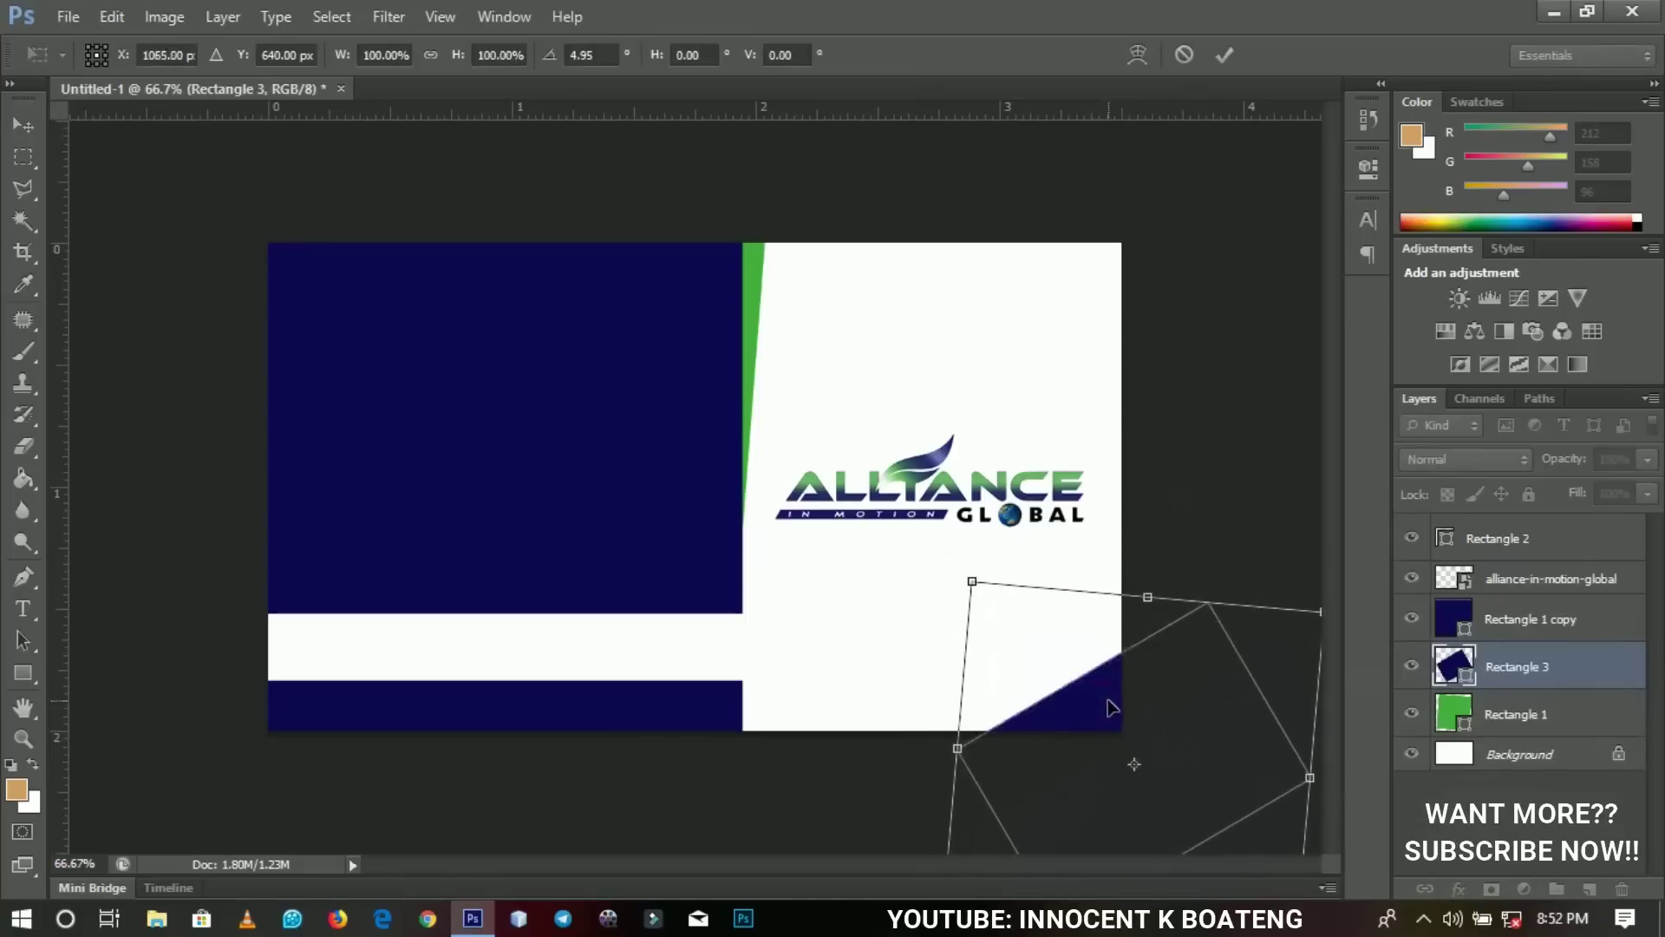
key(Return)
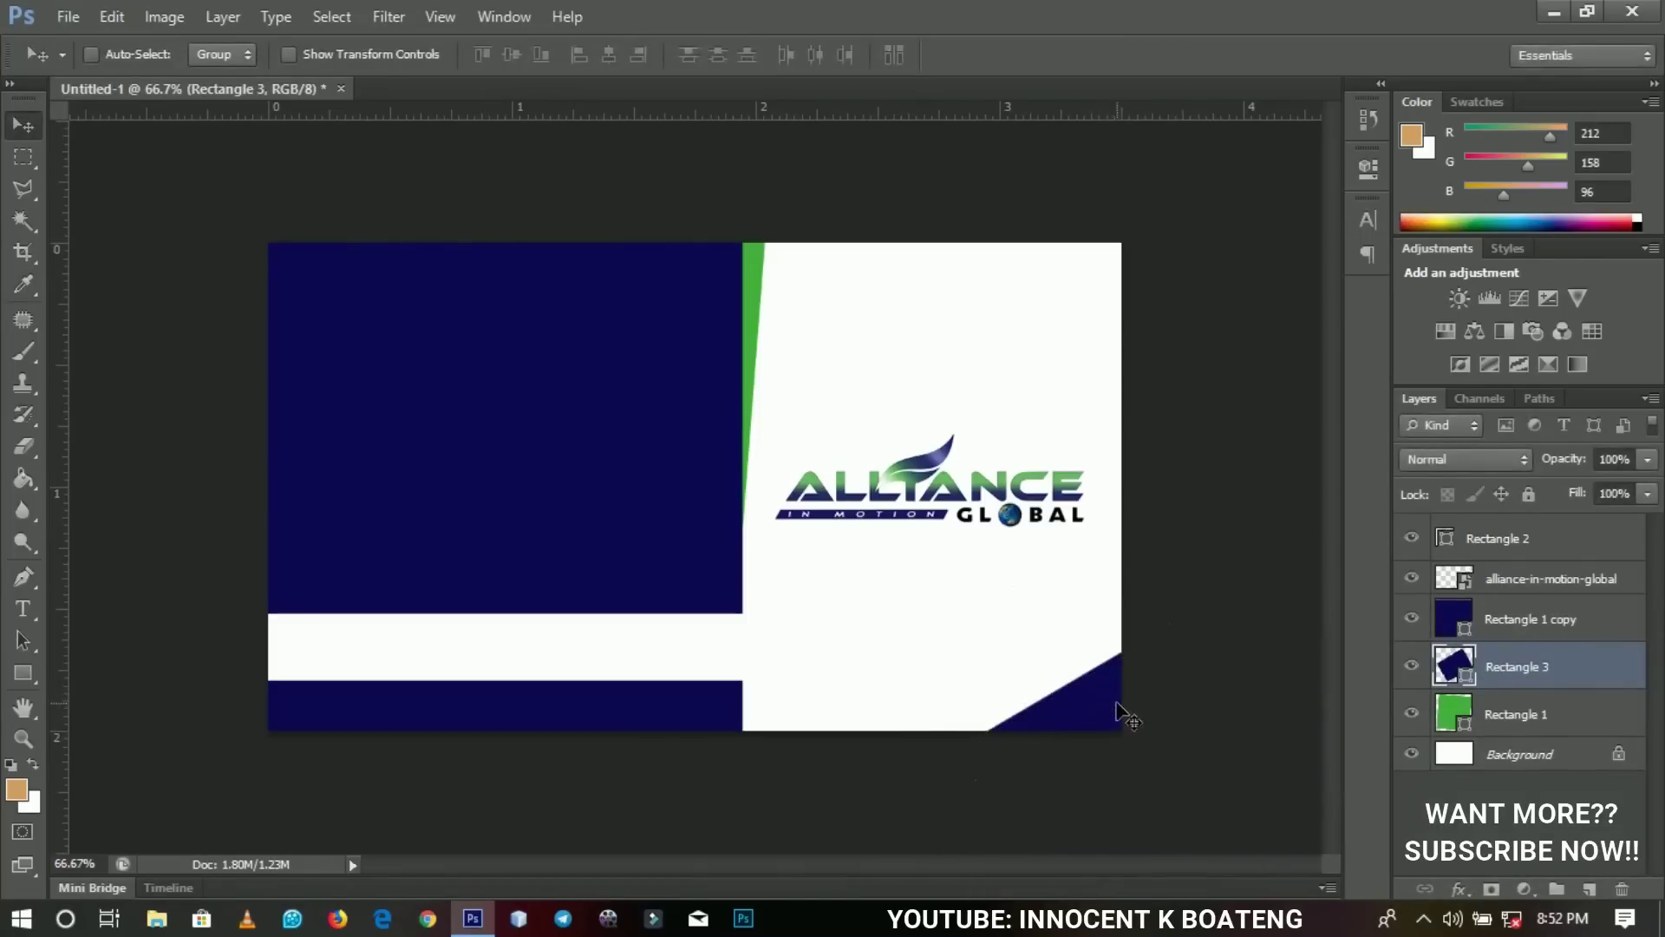
Duplicate Rectangle 3 and rotate the copy about -13°, shifting it up and right.
key(ctrl+j)
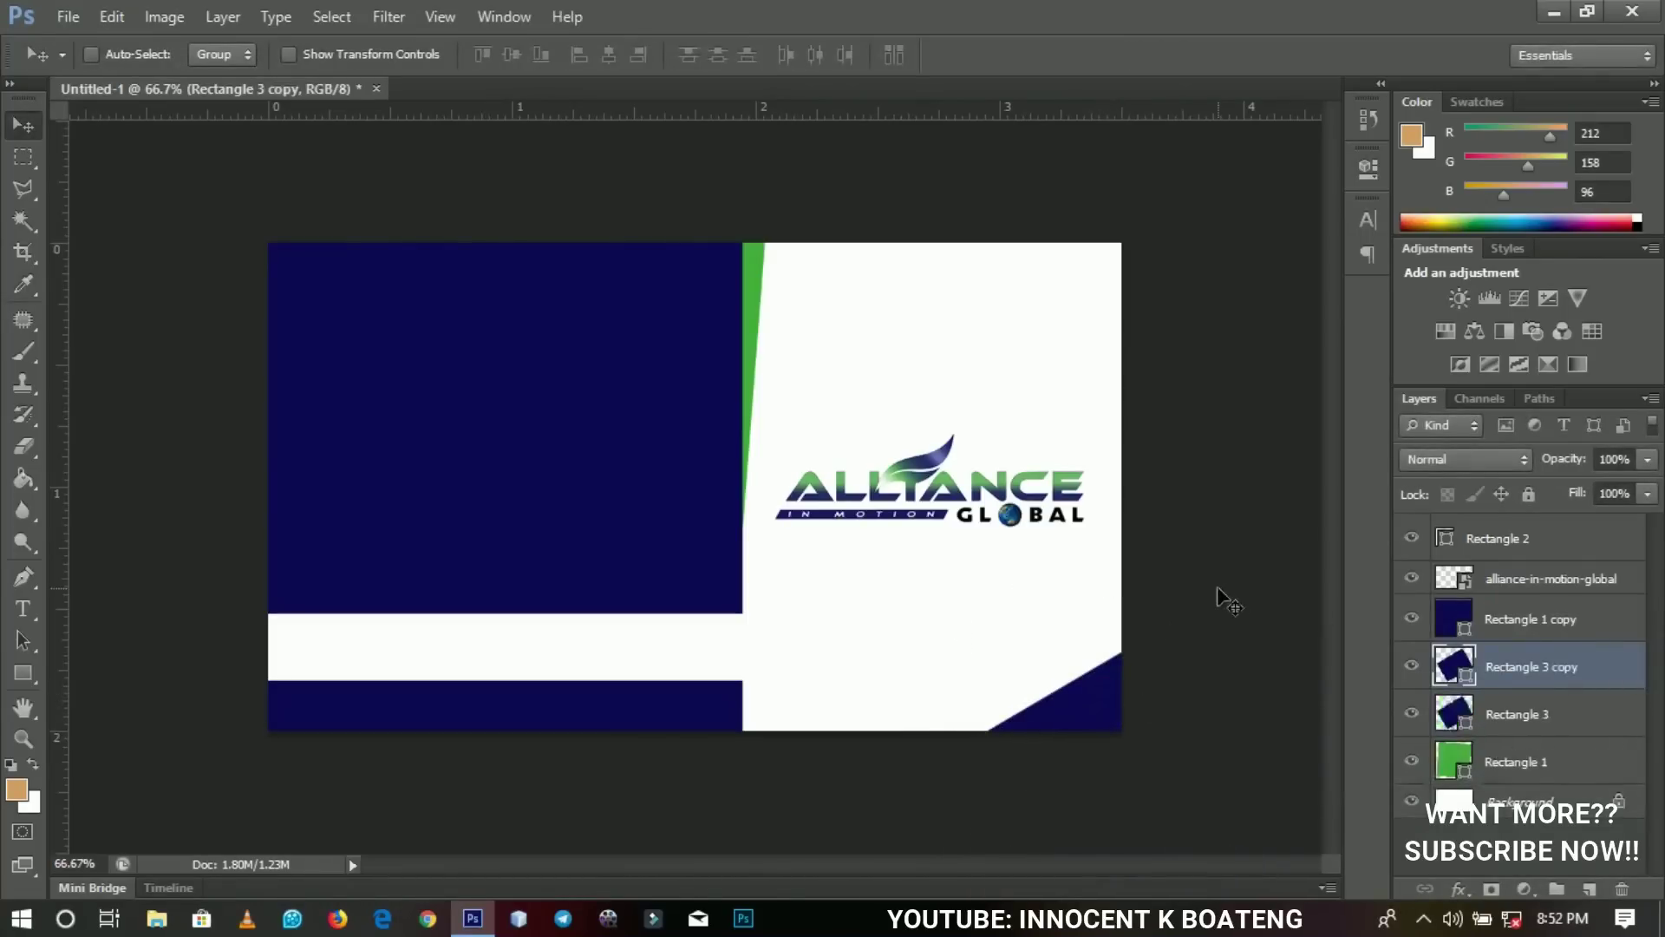
key(ctrl+t)
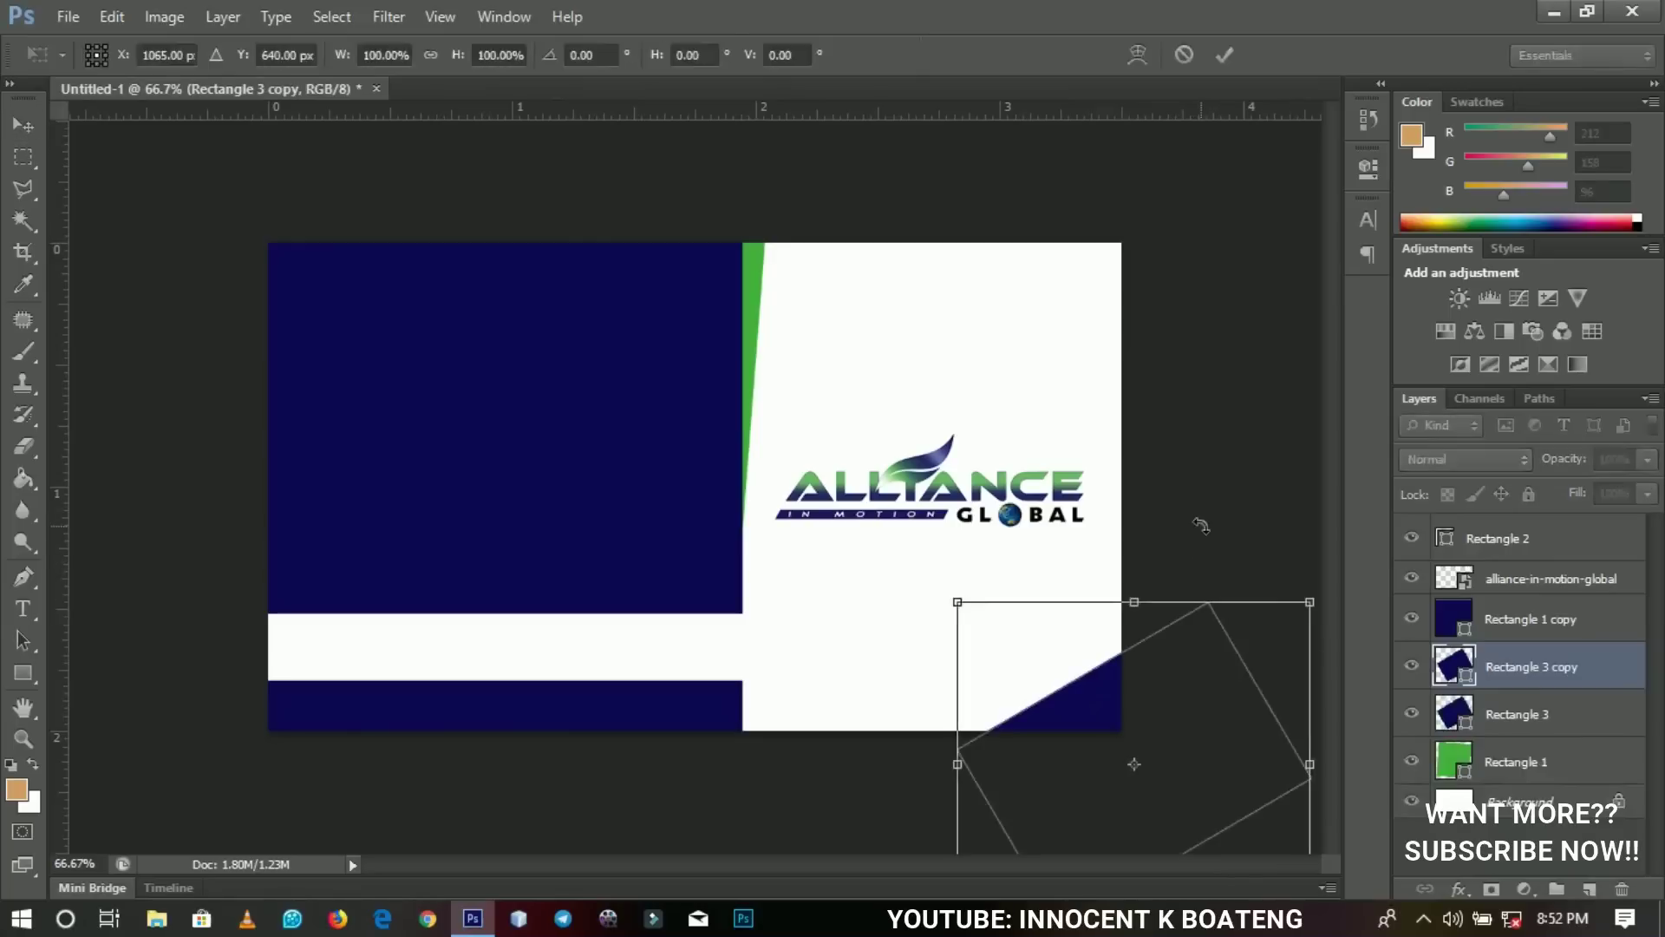
drag(1201, 522, 1154, 457)
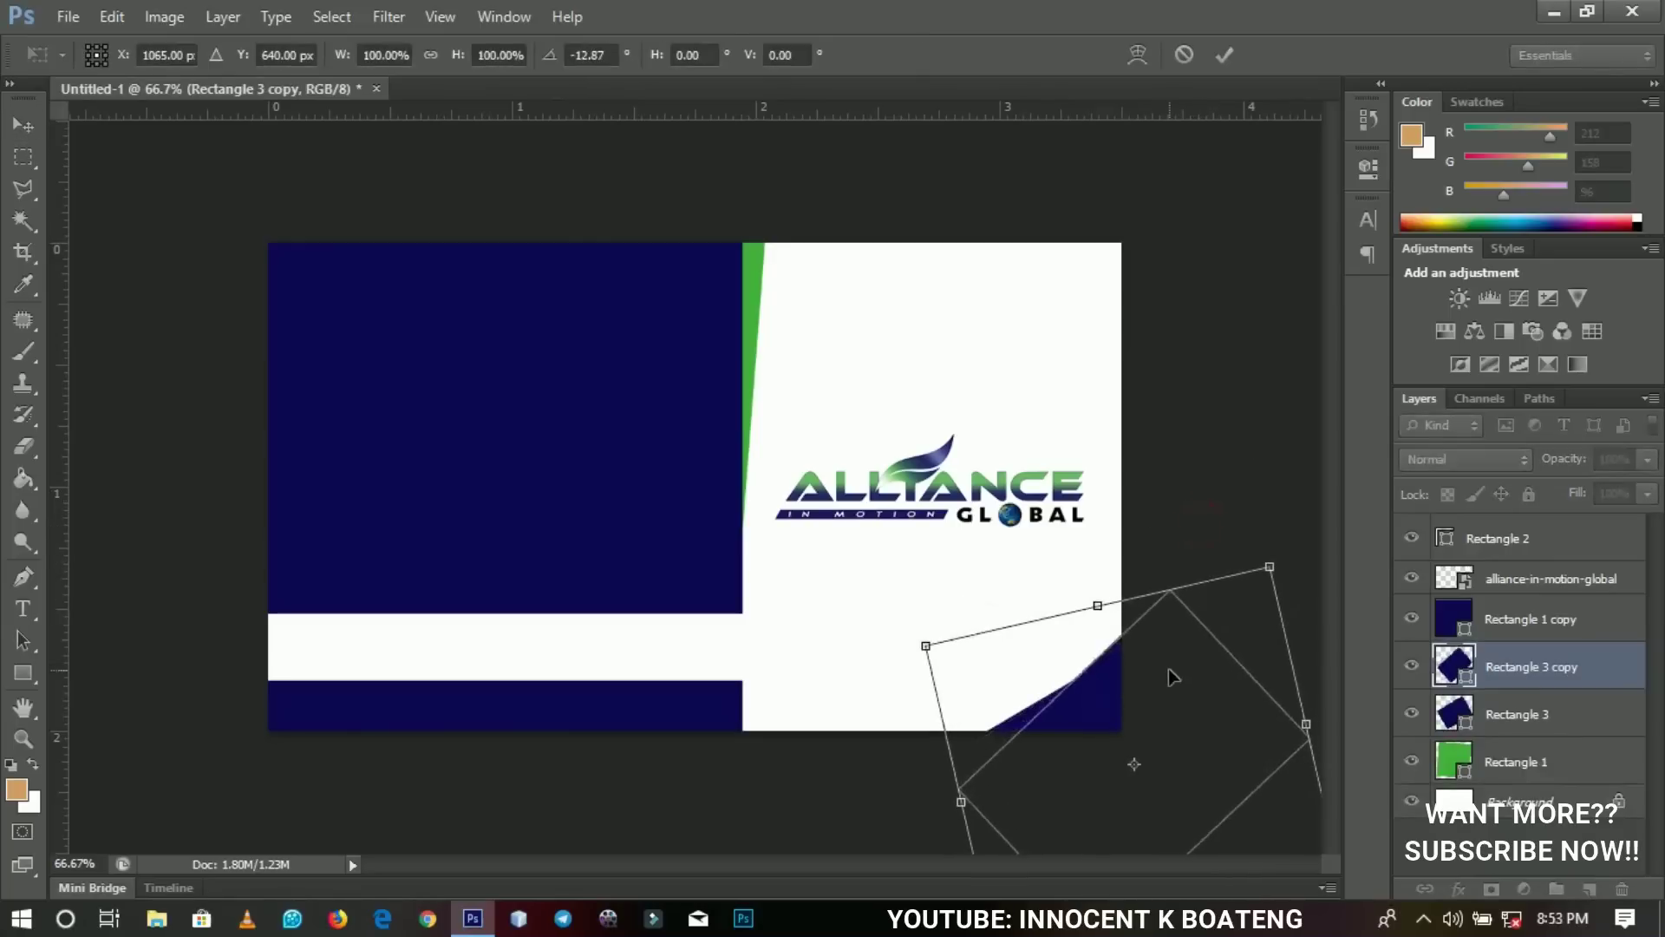
drag(1165, 646, 1192, 632)
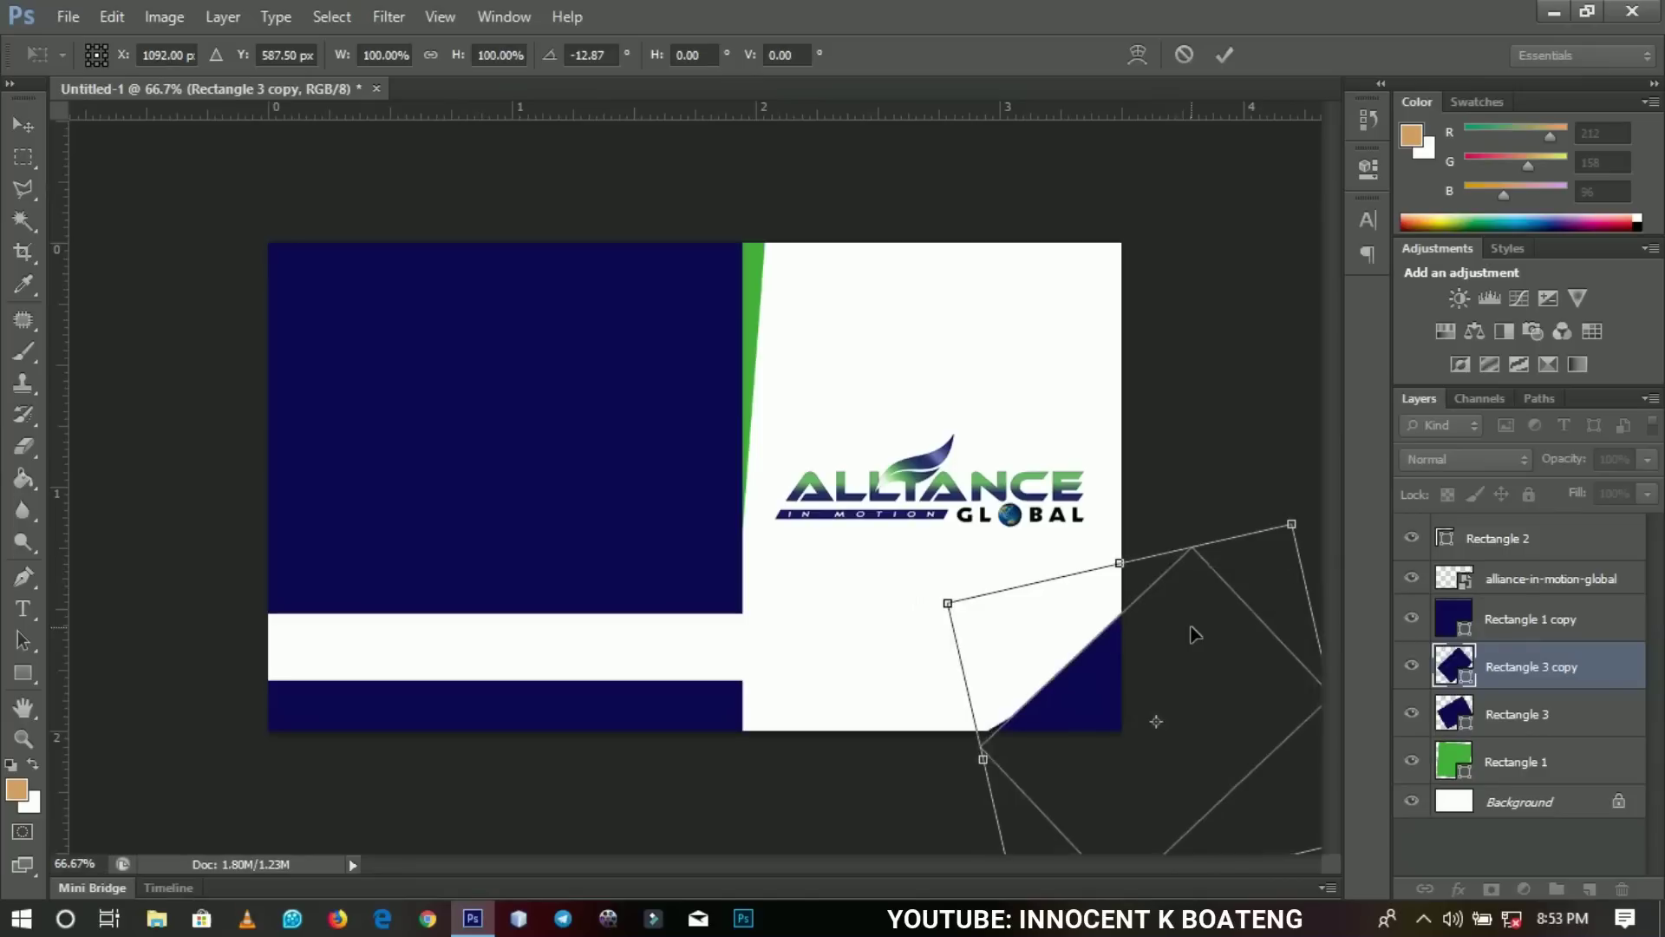
double_click(1207, 695)
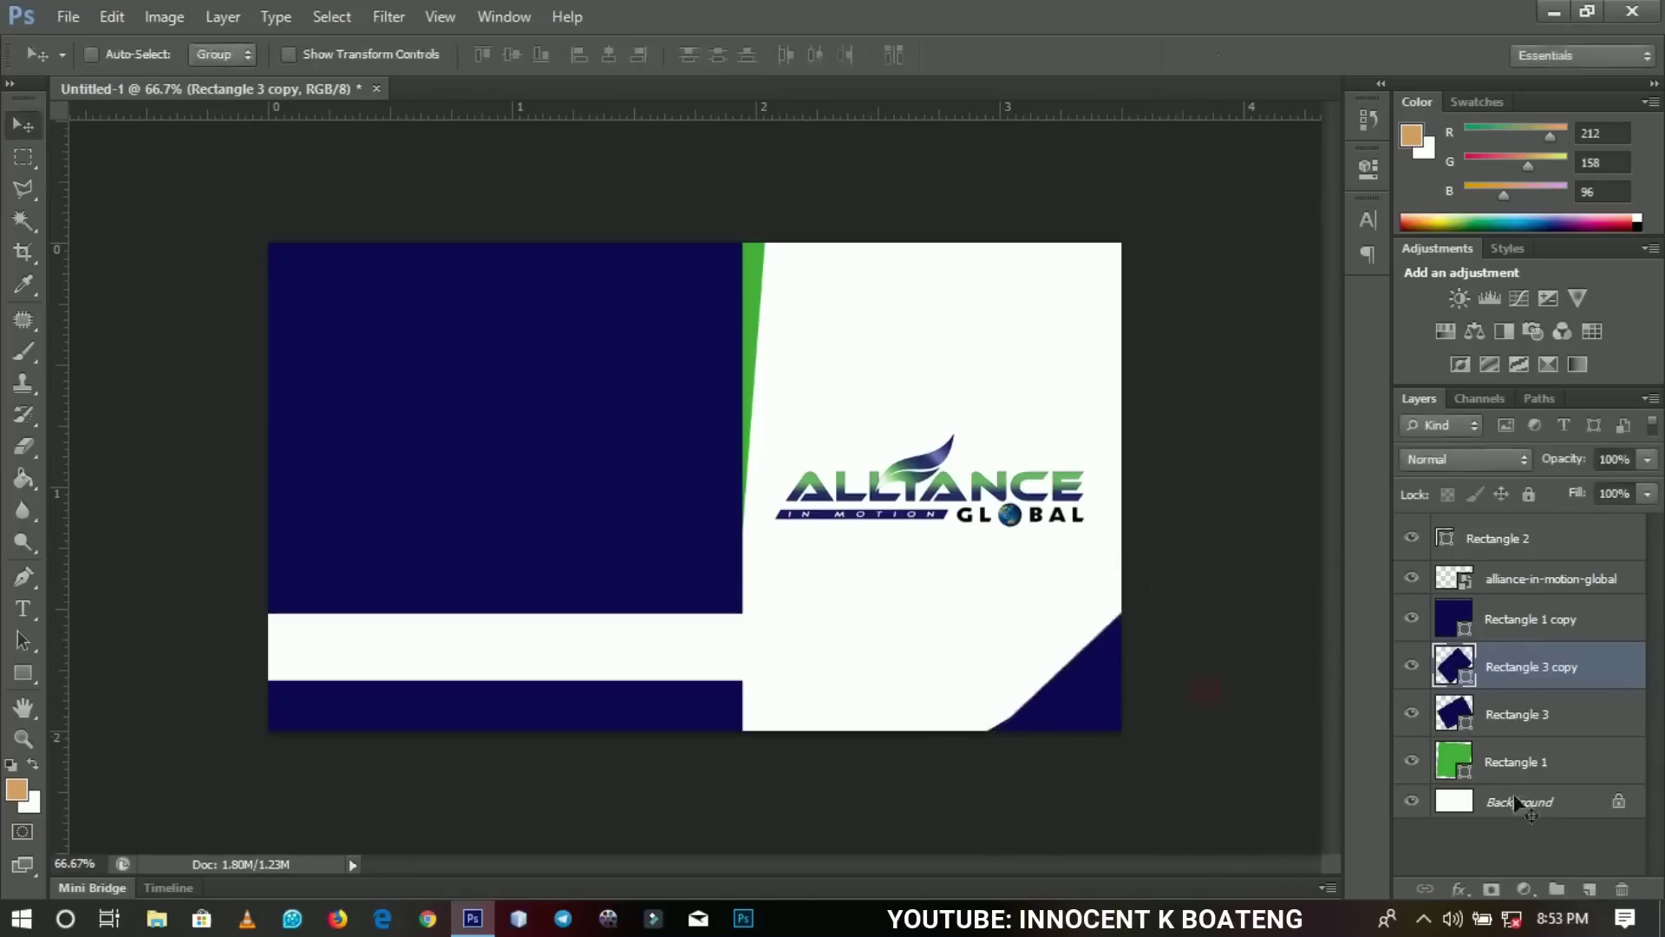
Recolour the copy green sampled from the stripe and move it beneath Rectangle 3.
double_click(1464, 679)
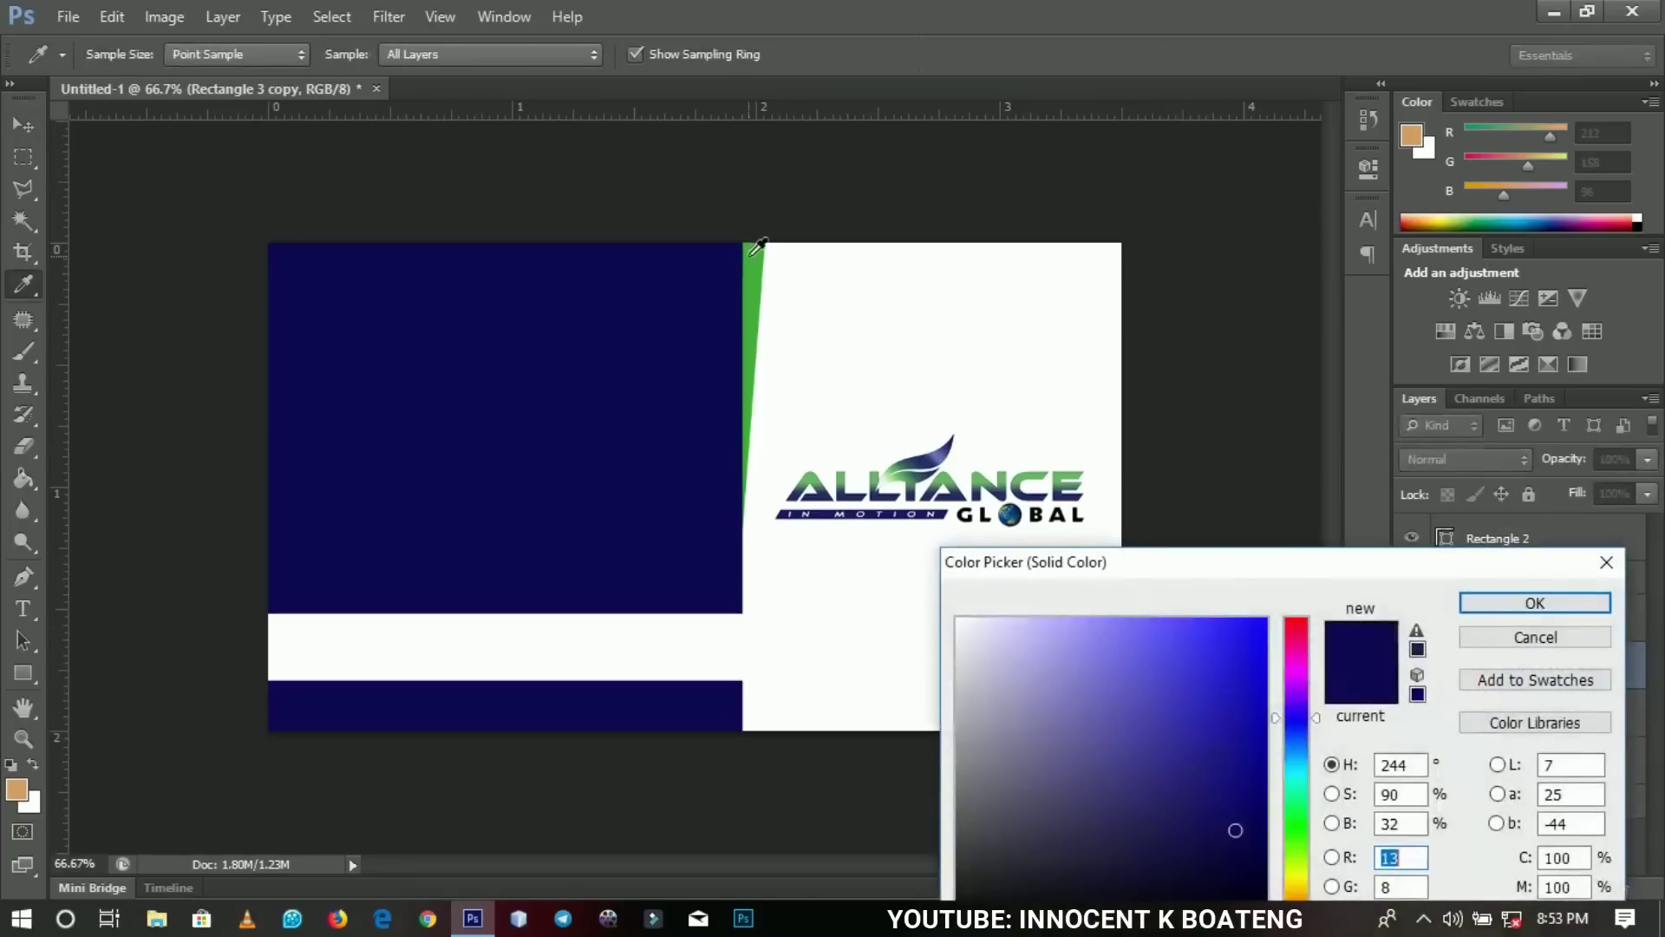
click(751, 253)
click(1534, 603)
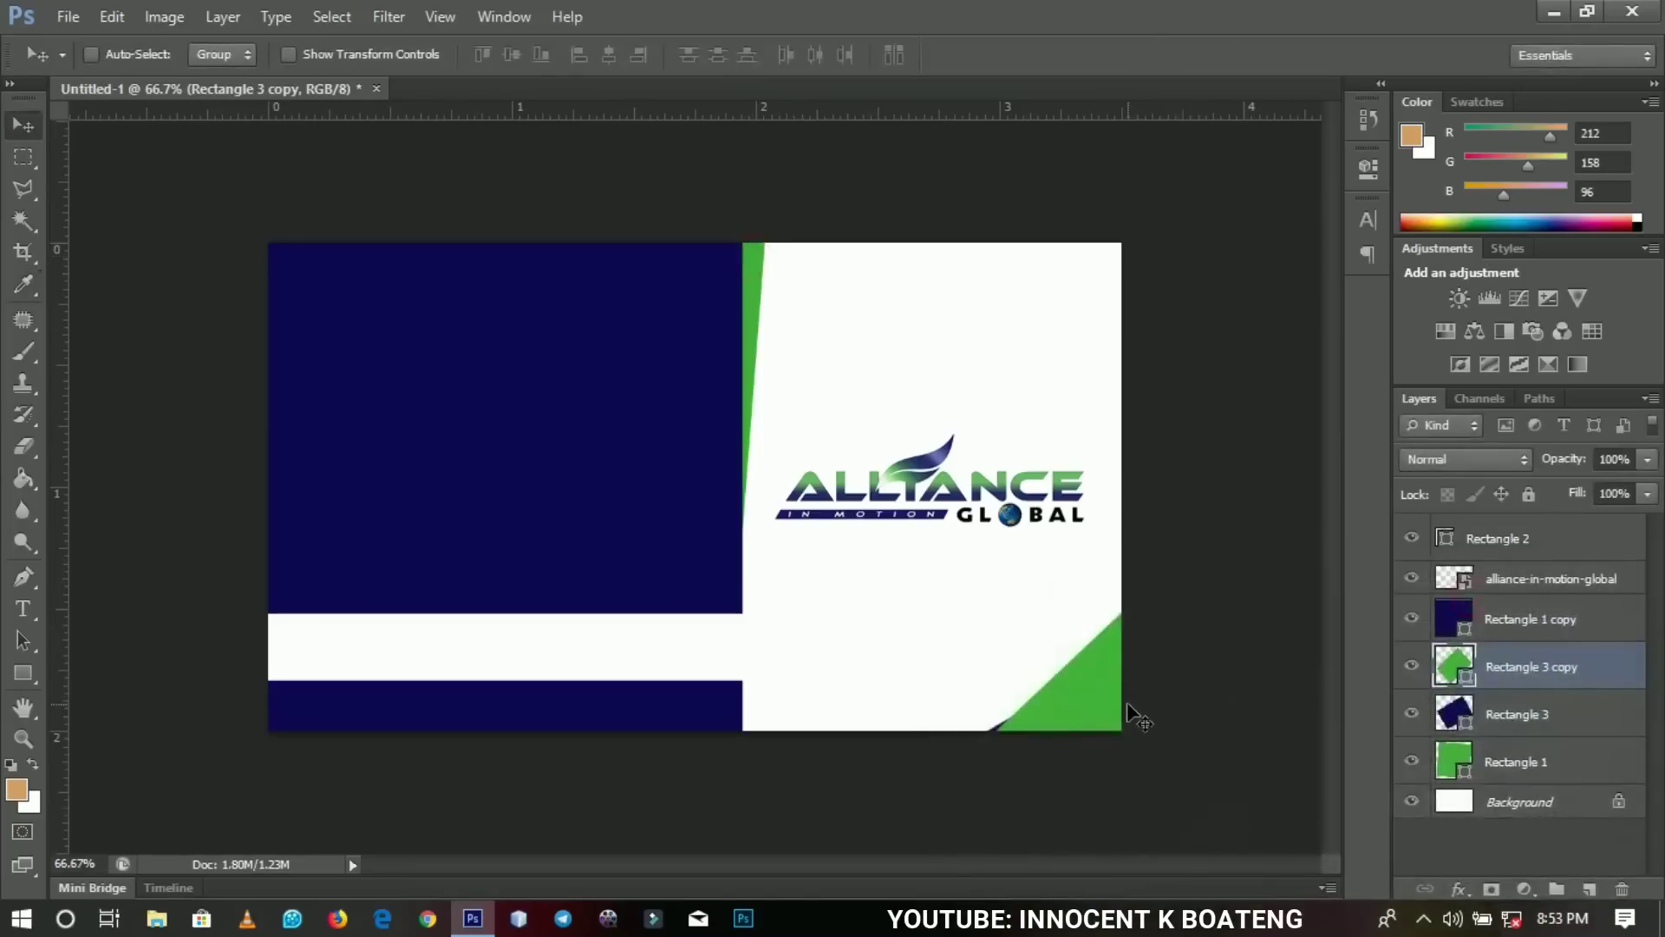
drag(1562, 676, 1546, 725)
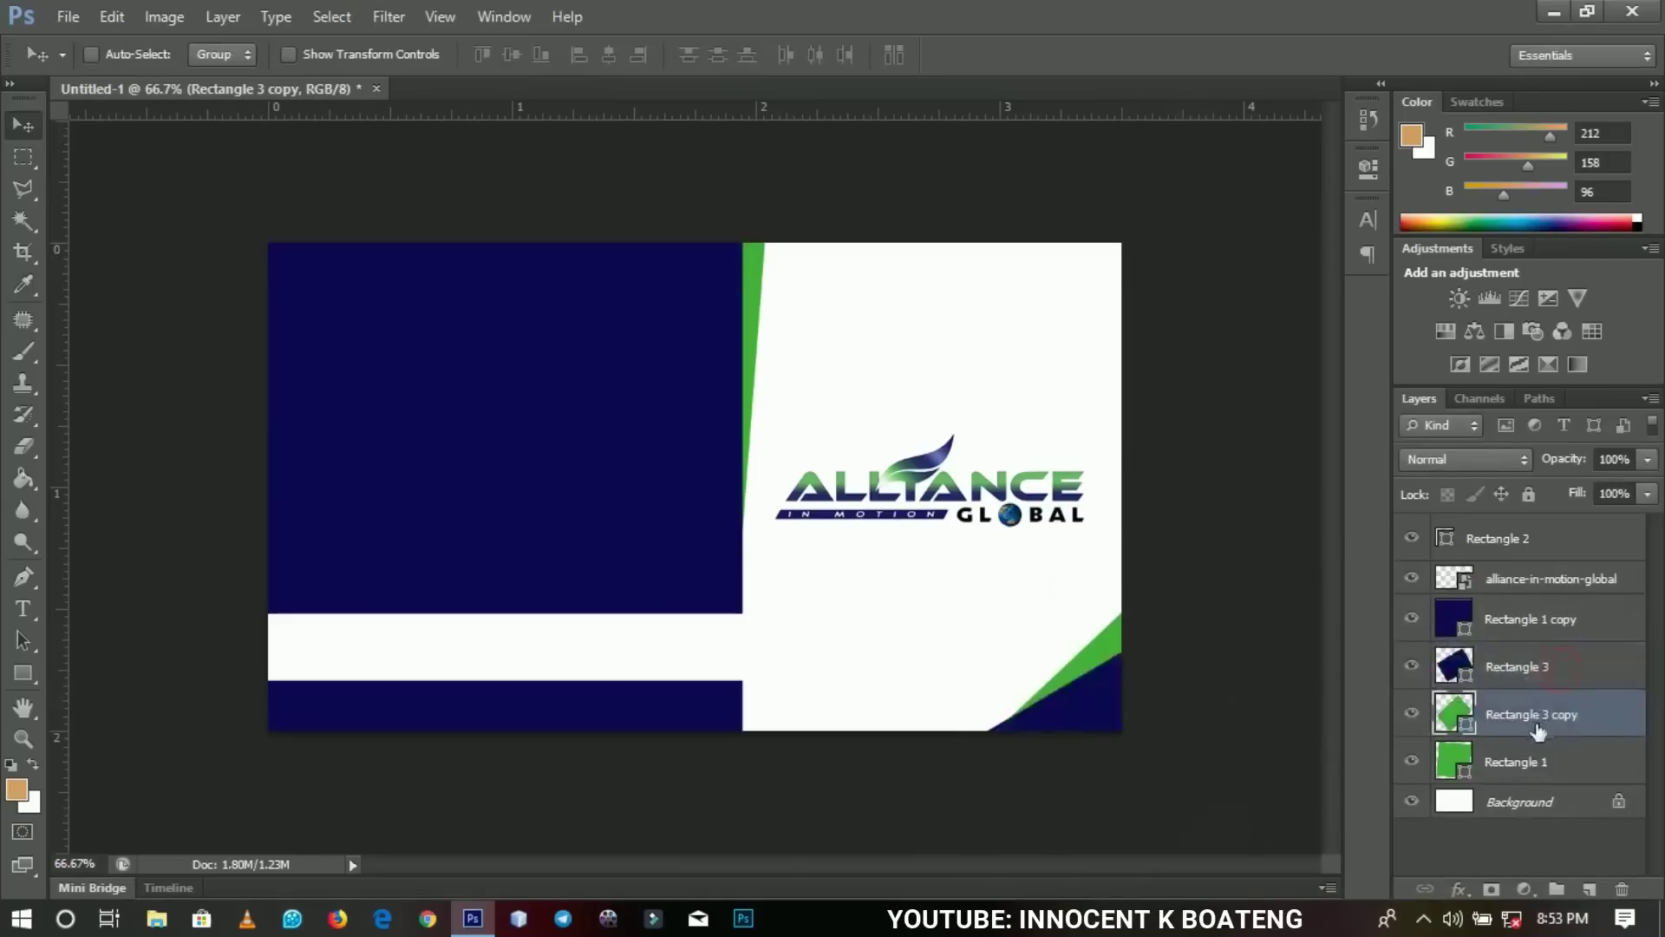
drag(1146, 742, 1150, 737)
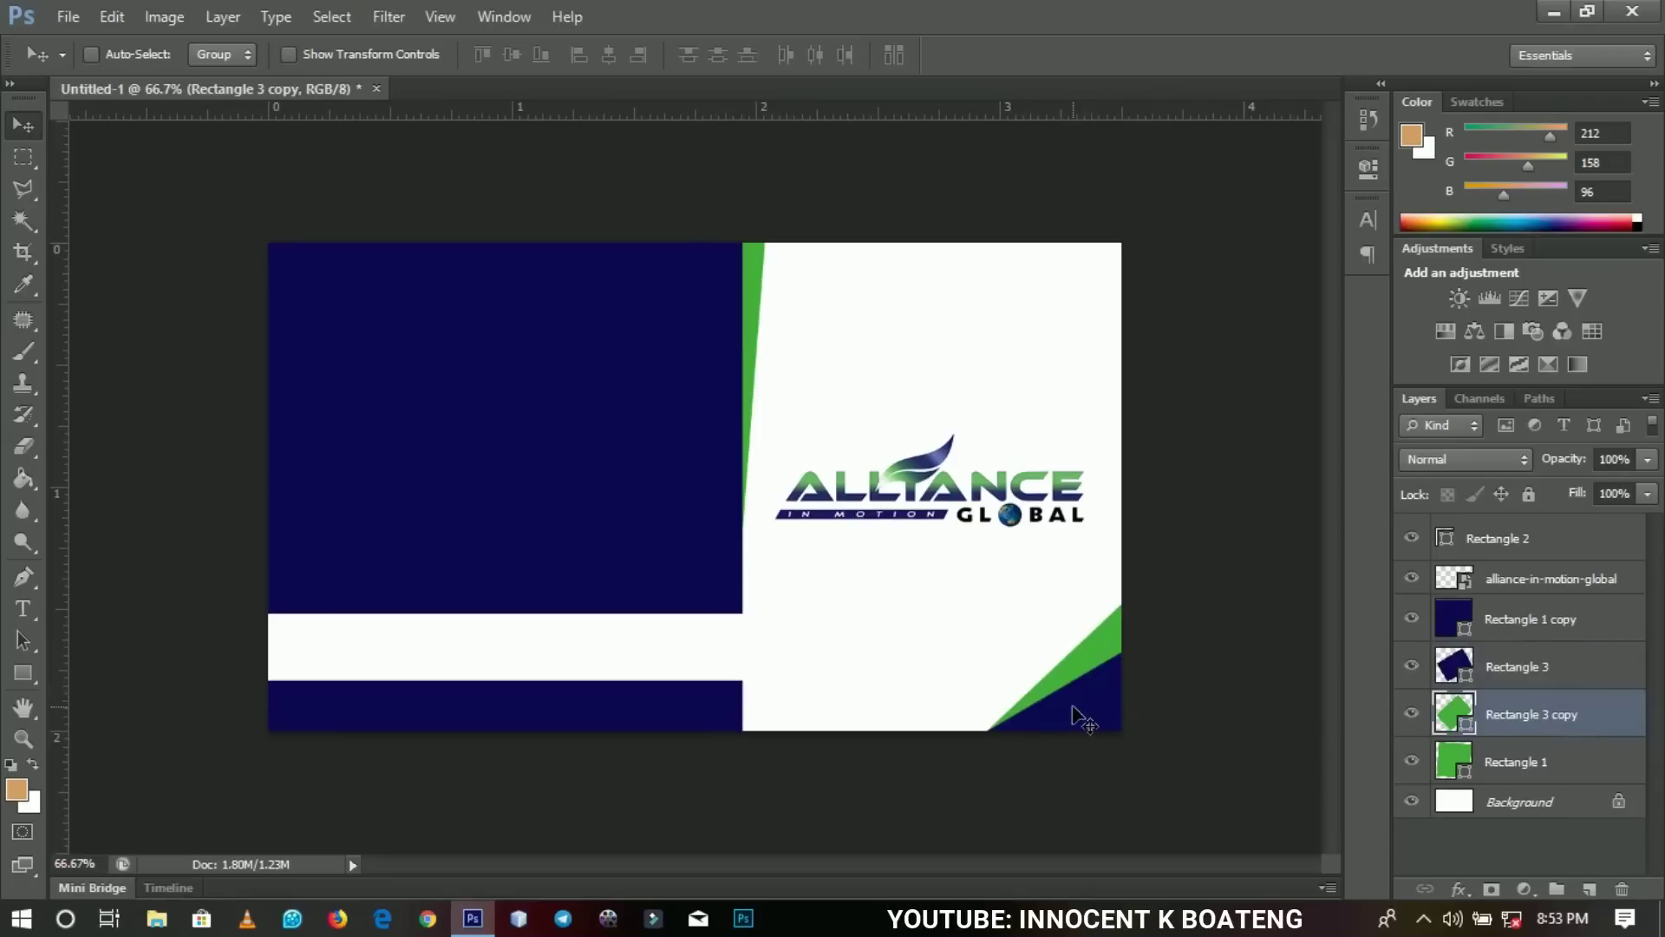
click(1554, 580)
click(1540, 547)
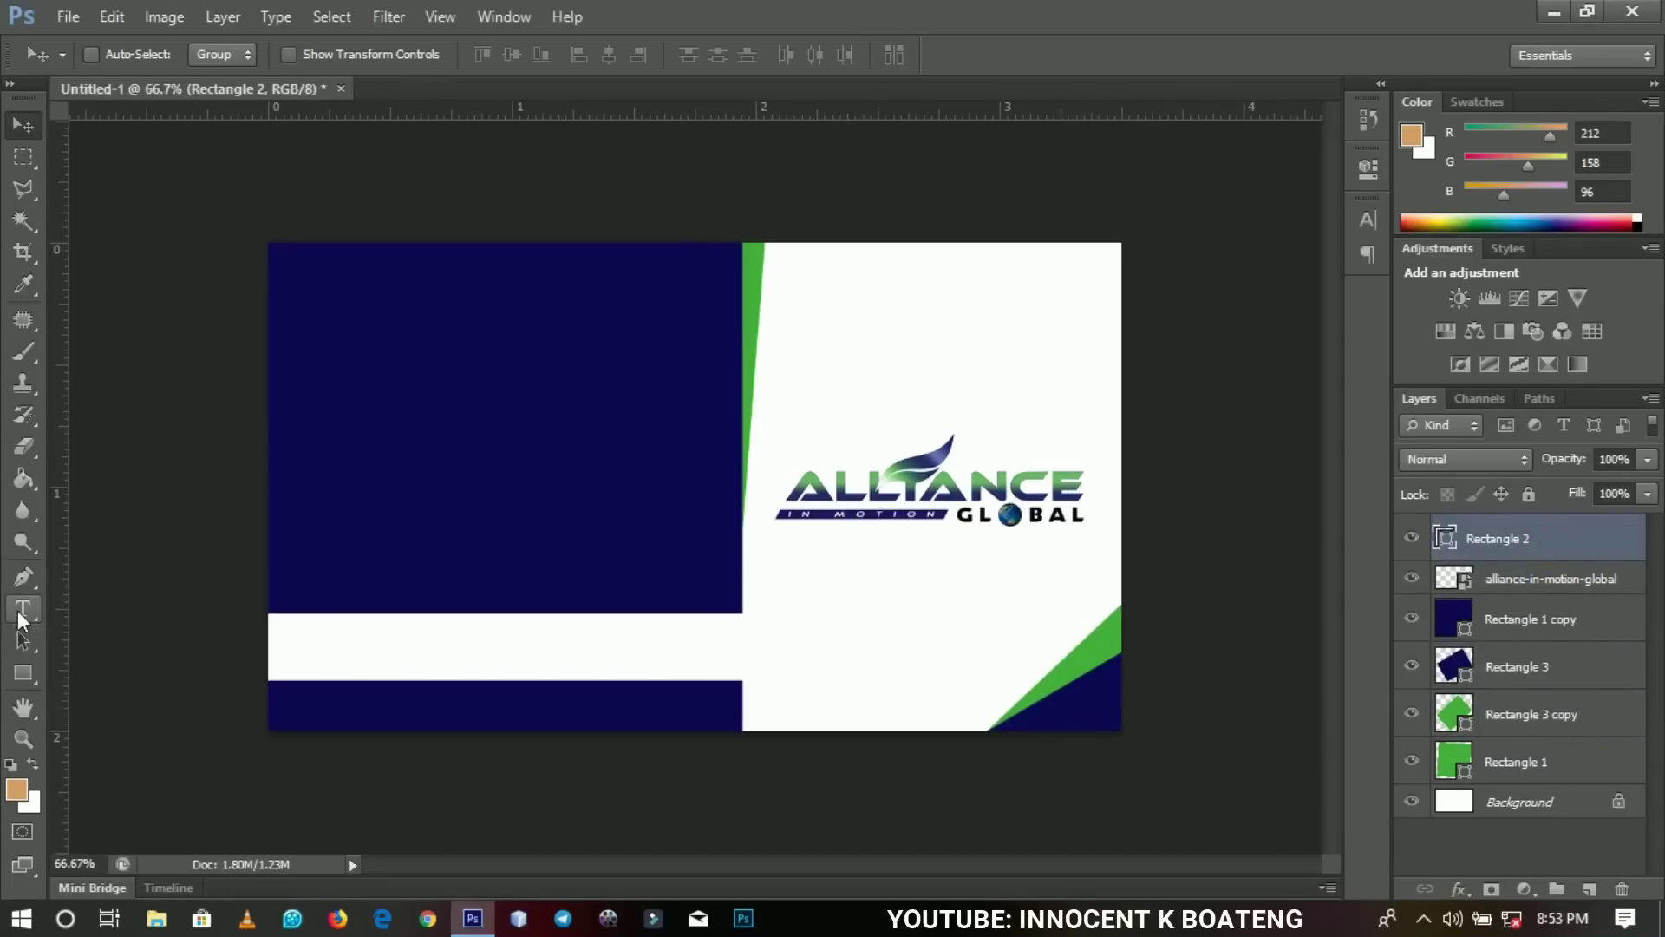
Start a text line atop the navy panel using Helvetica in white.
click(23, 614)
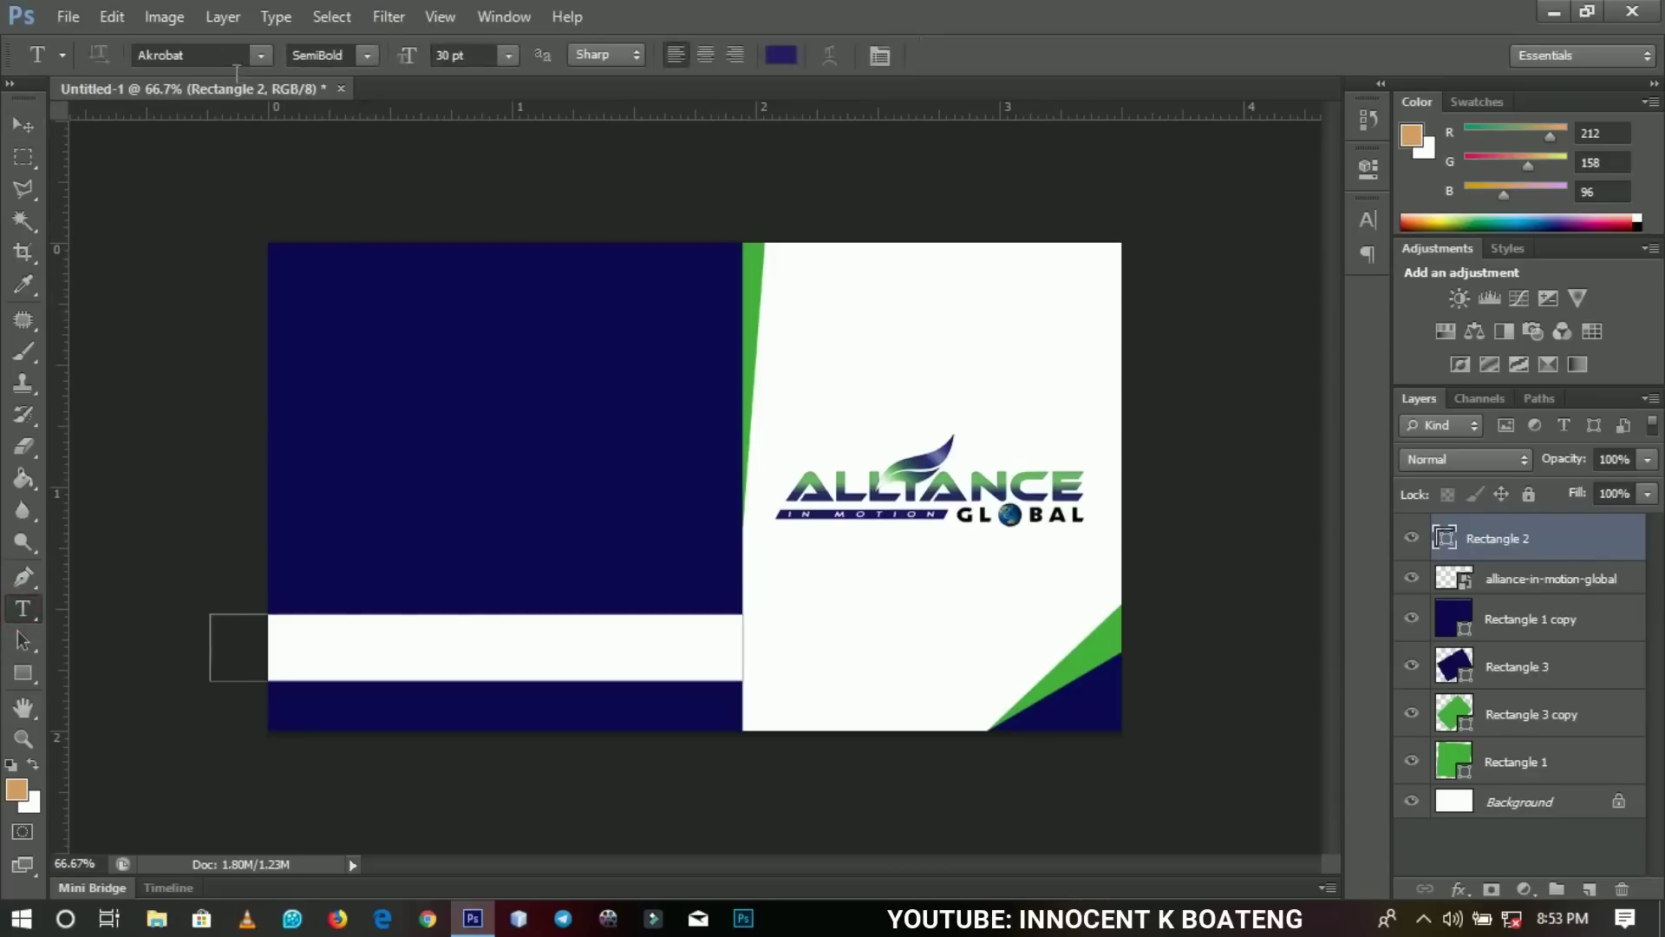
click(335, 278)
click(207, 55)
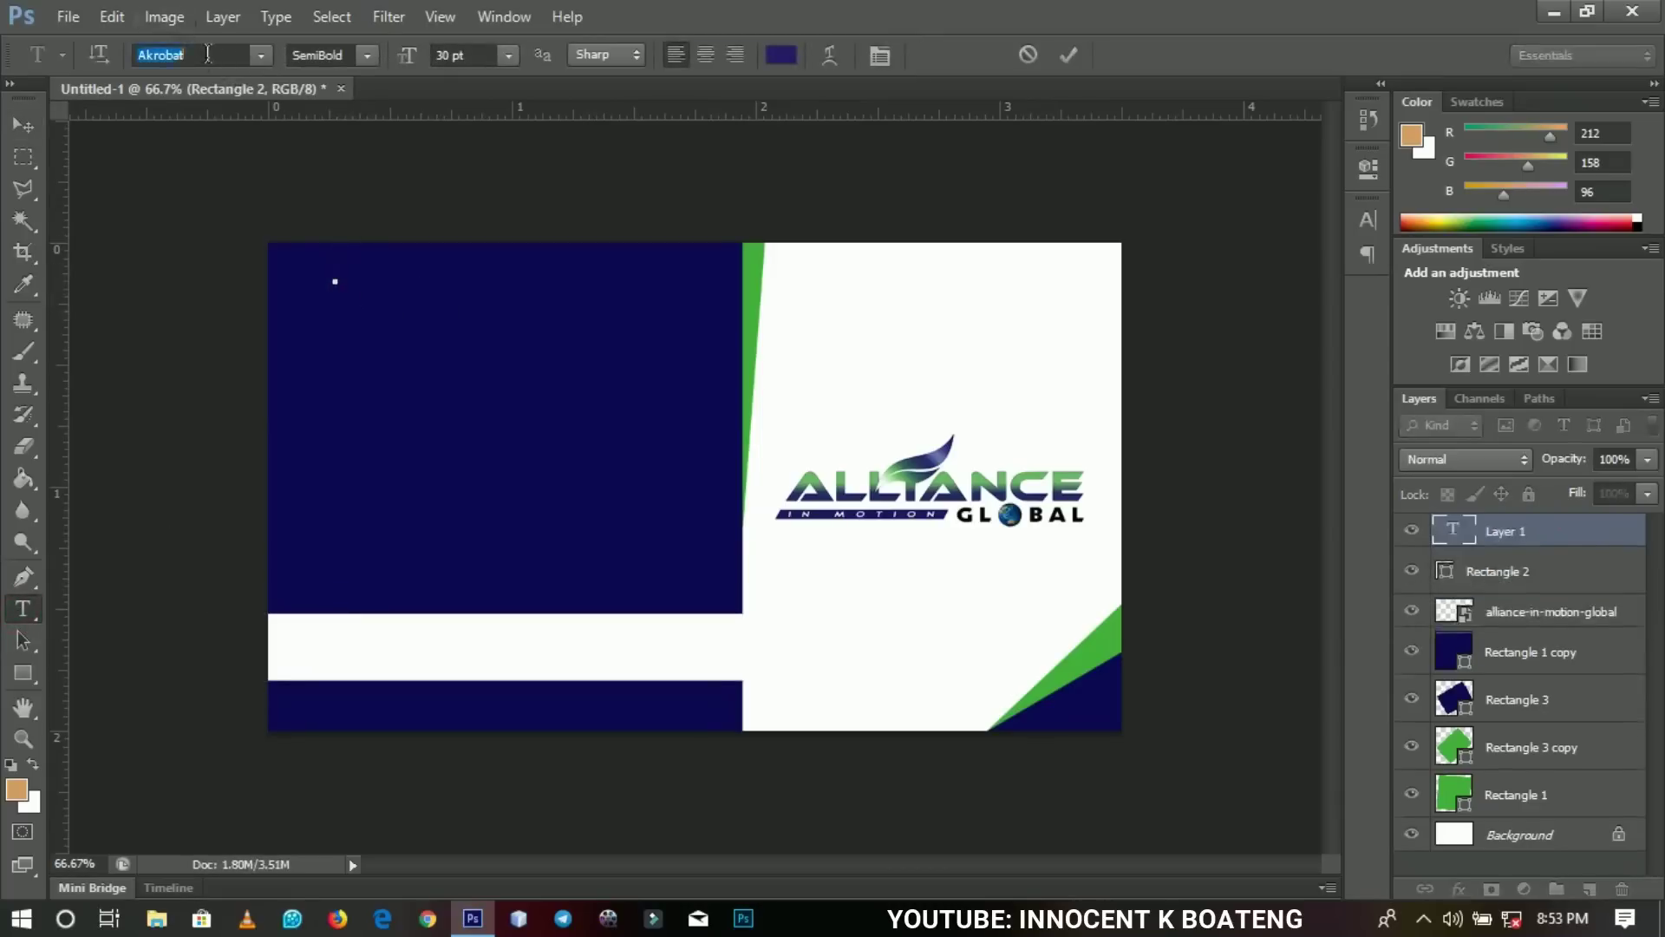
text(HelveticaInserat...)
key(Return)
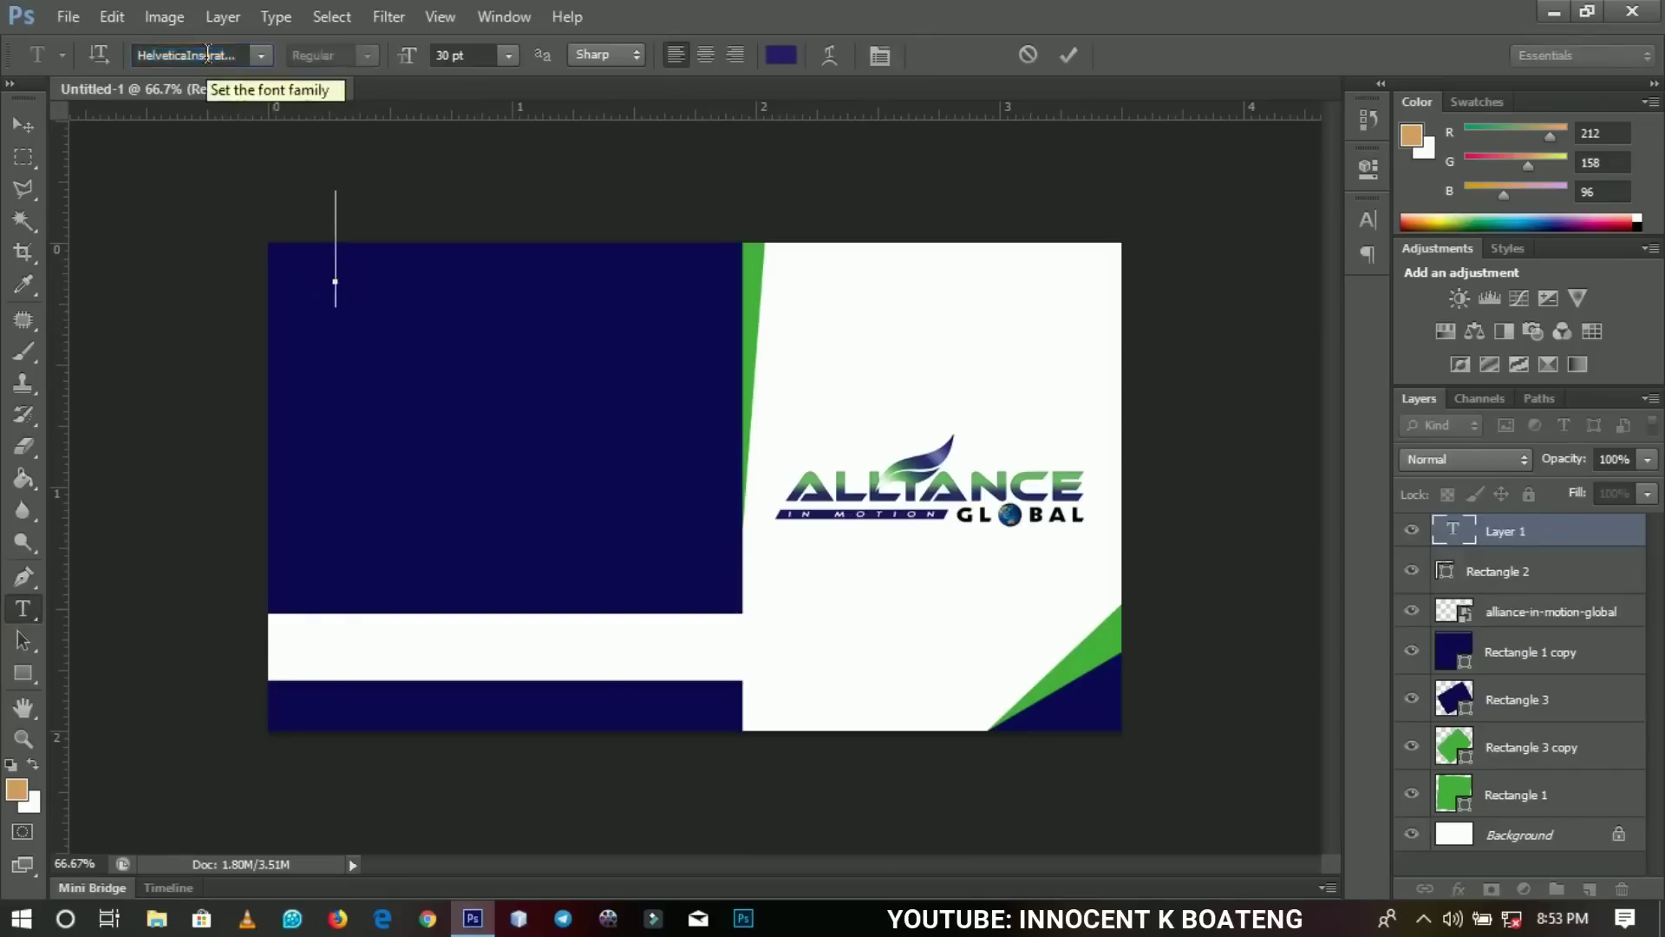
click(778, 57)
click(913, 359)
click(1534, 603)
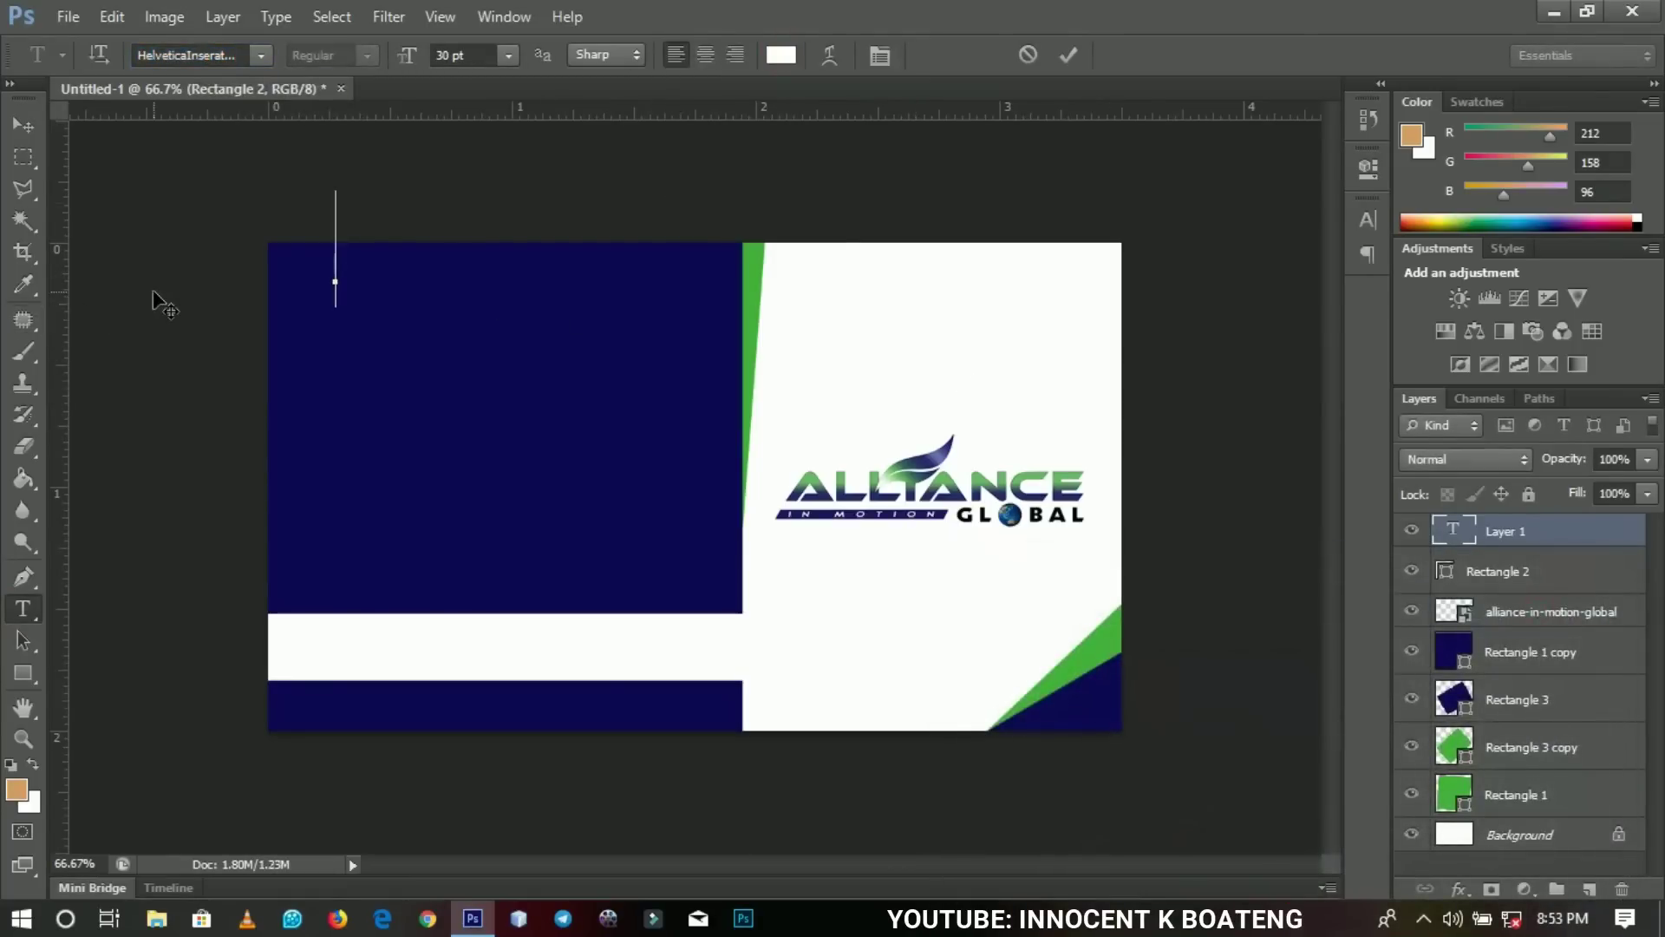
Type the cardholder's name in capitals, then scale and position it across the navy panel top.
click(21, 123)
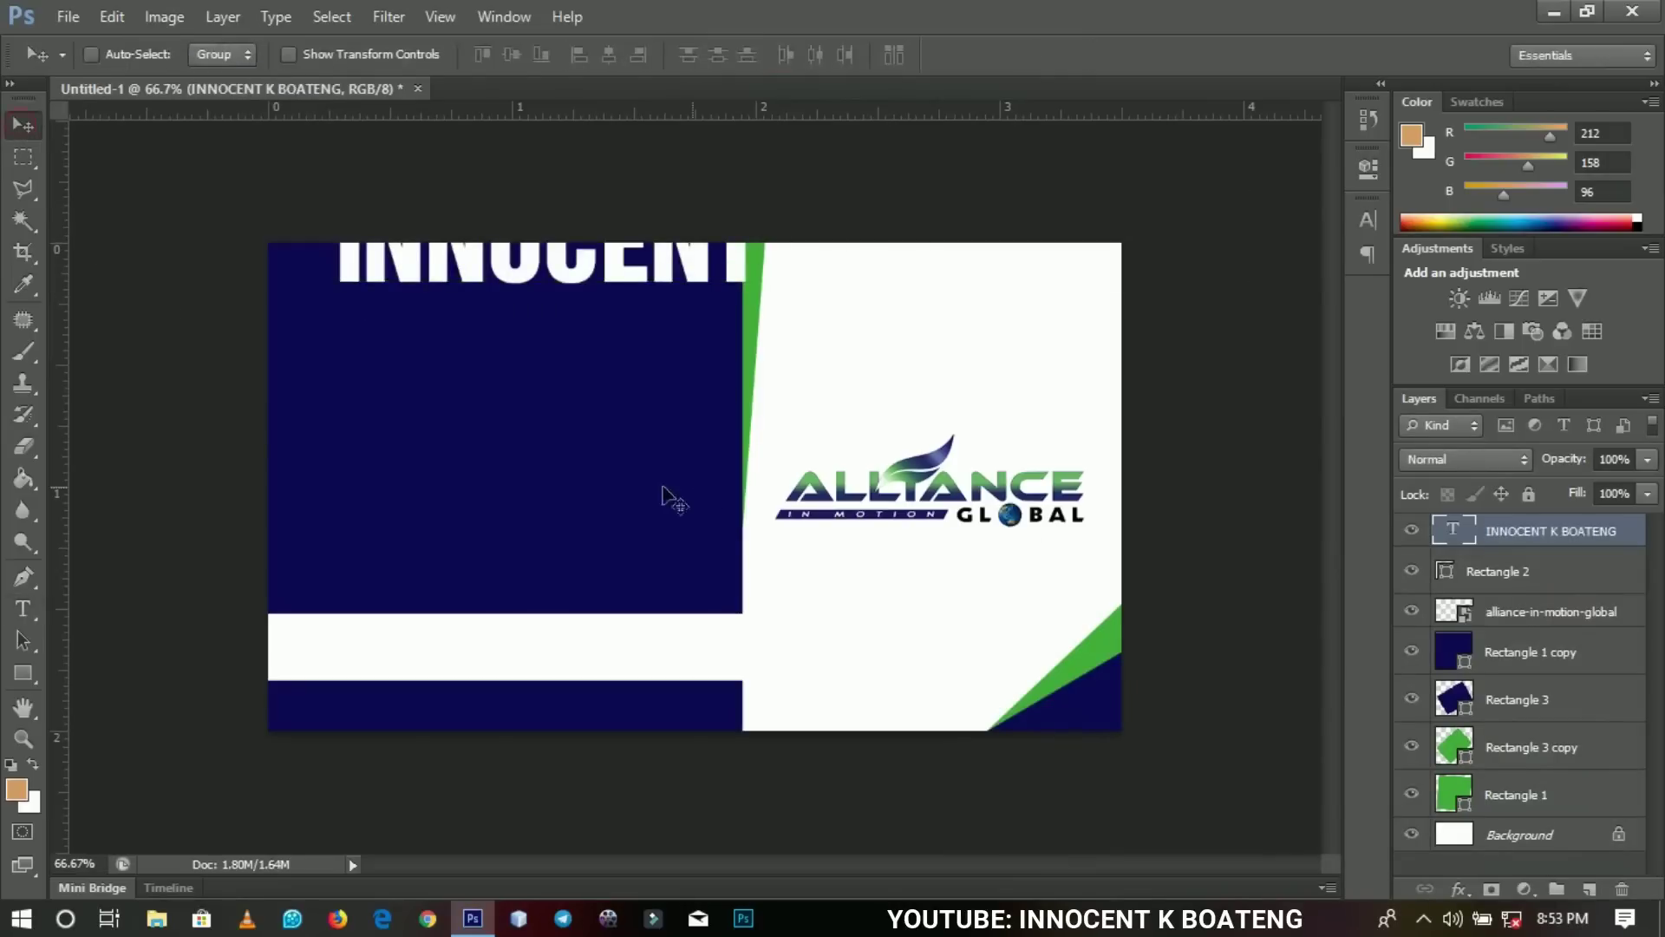
key(ctrl+t)
drag(335, 308, 629, 234)
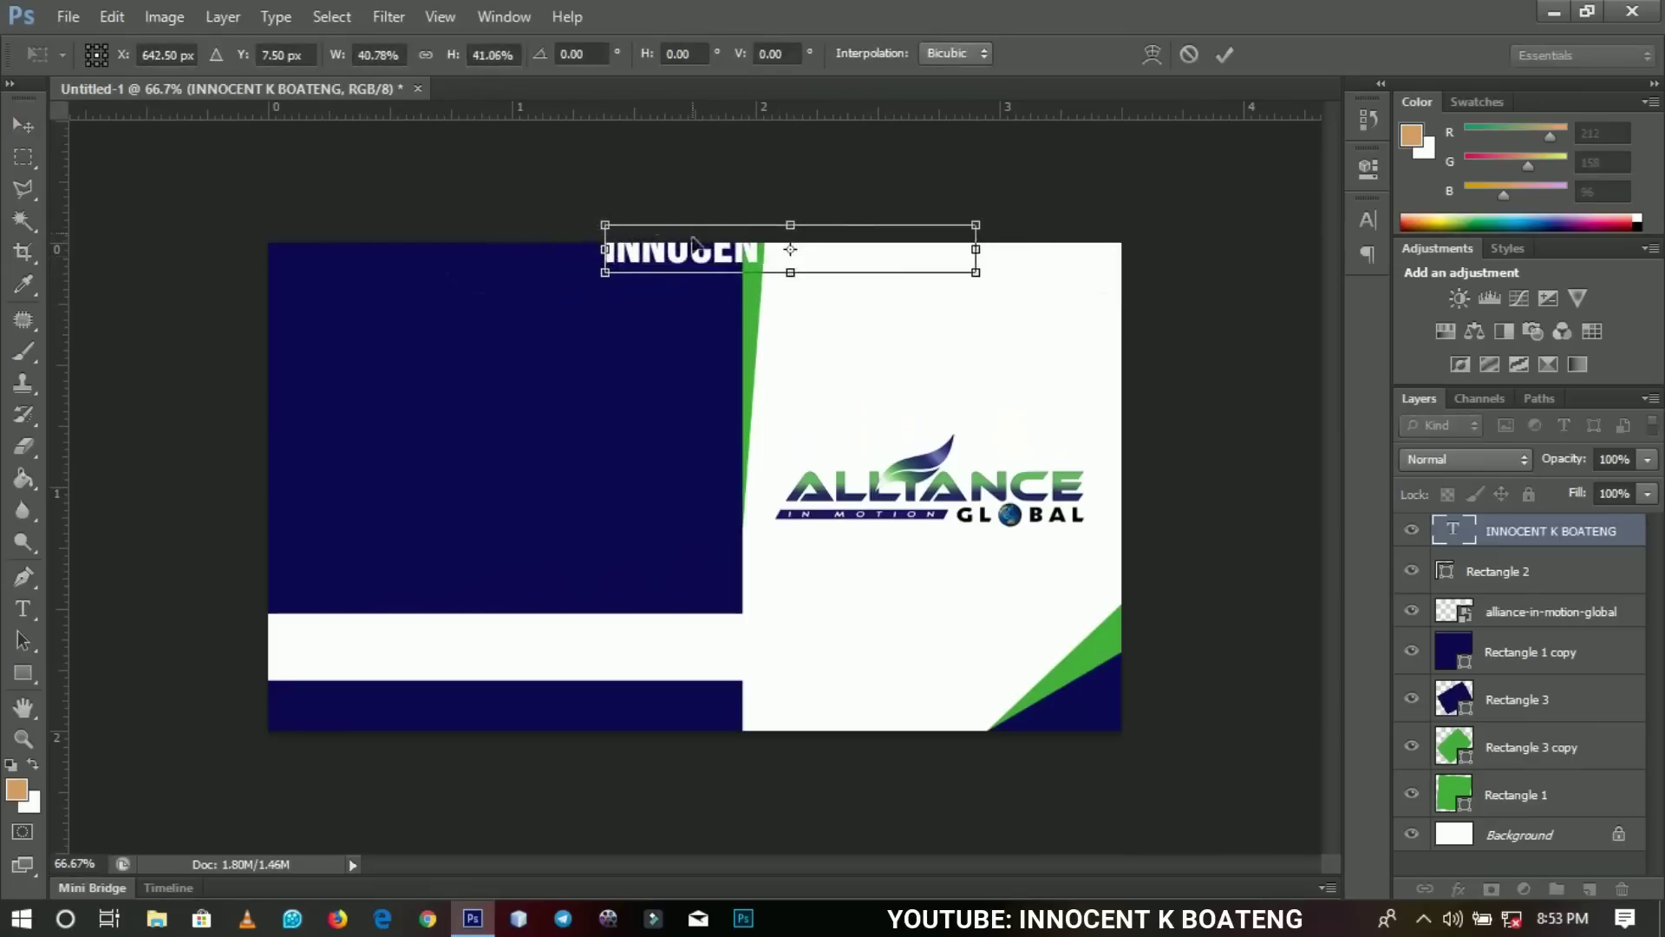
key(Return)
drag(736, 280, 453, 321)
key(ctrl+t)
drag(692, 323, 702, 317)
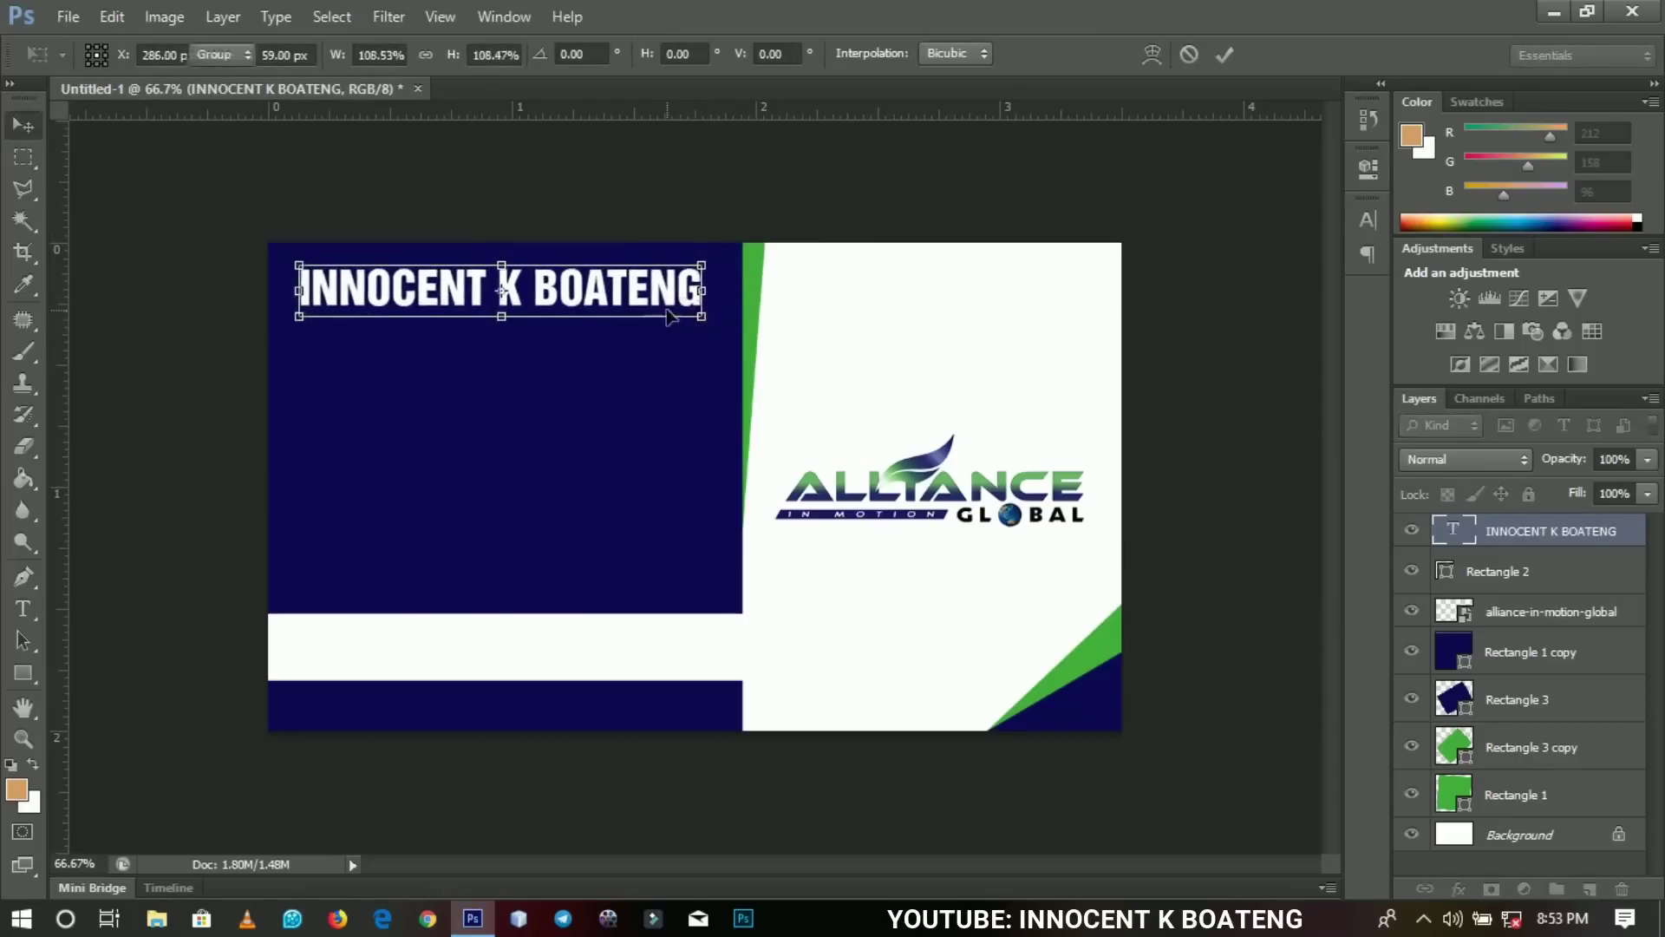
key(Return)
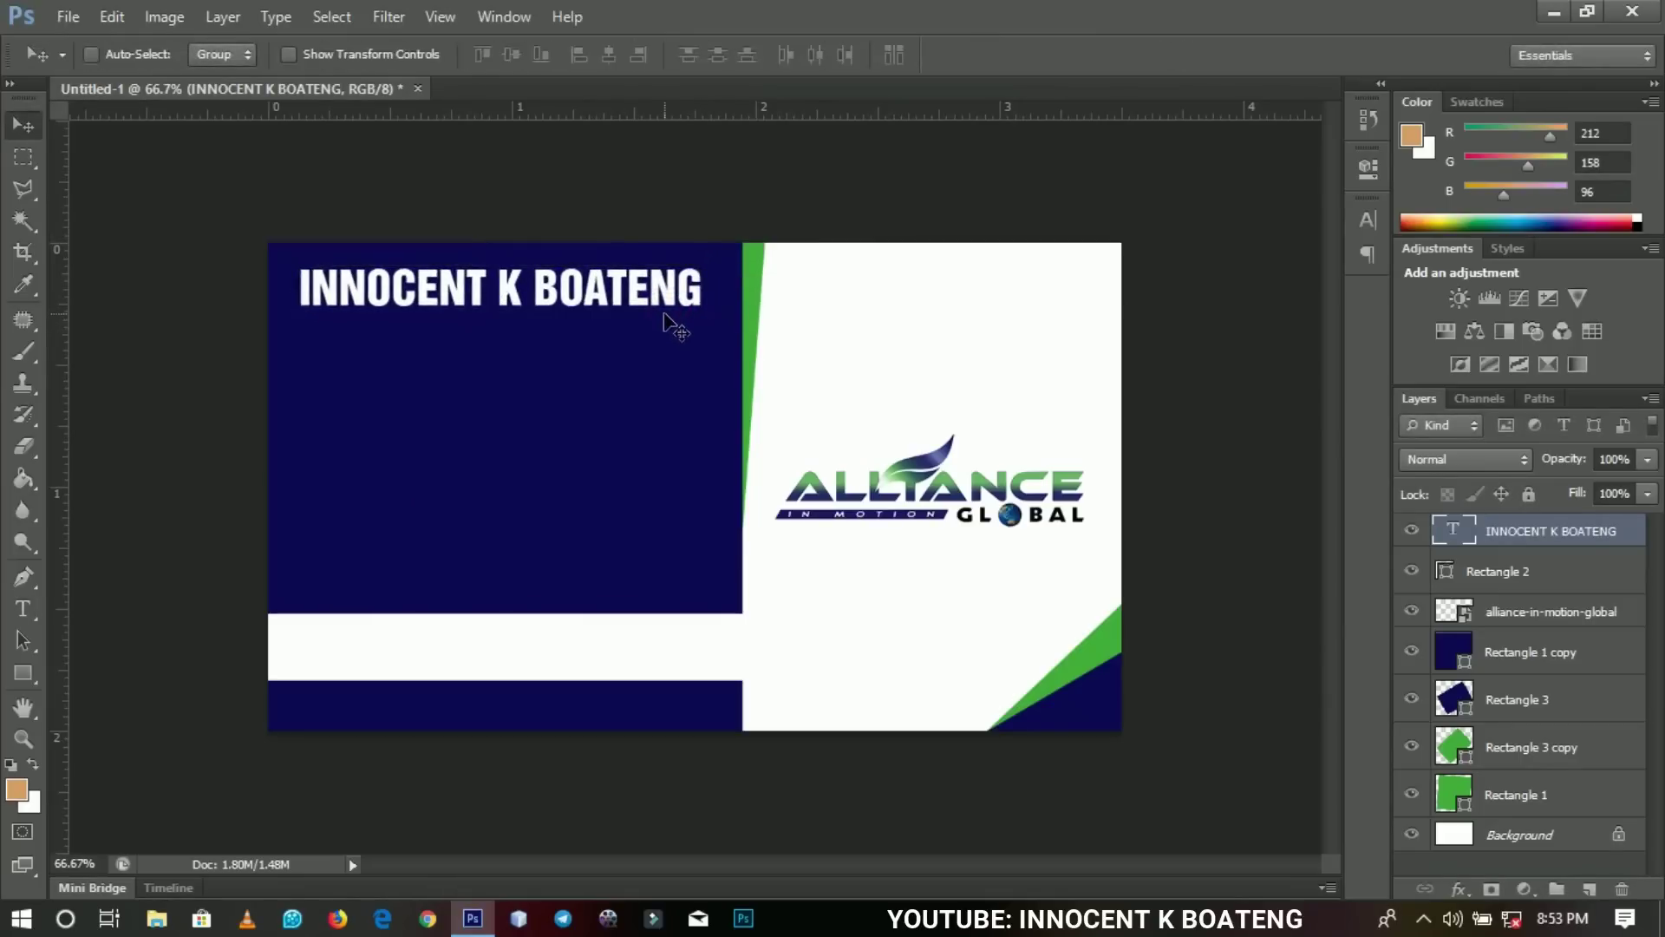
Duplicate the name layer below it and change its text to DISTRIBUTOR.
key(ctrl+j)
drag(662, 309, 660, 365)
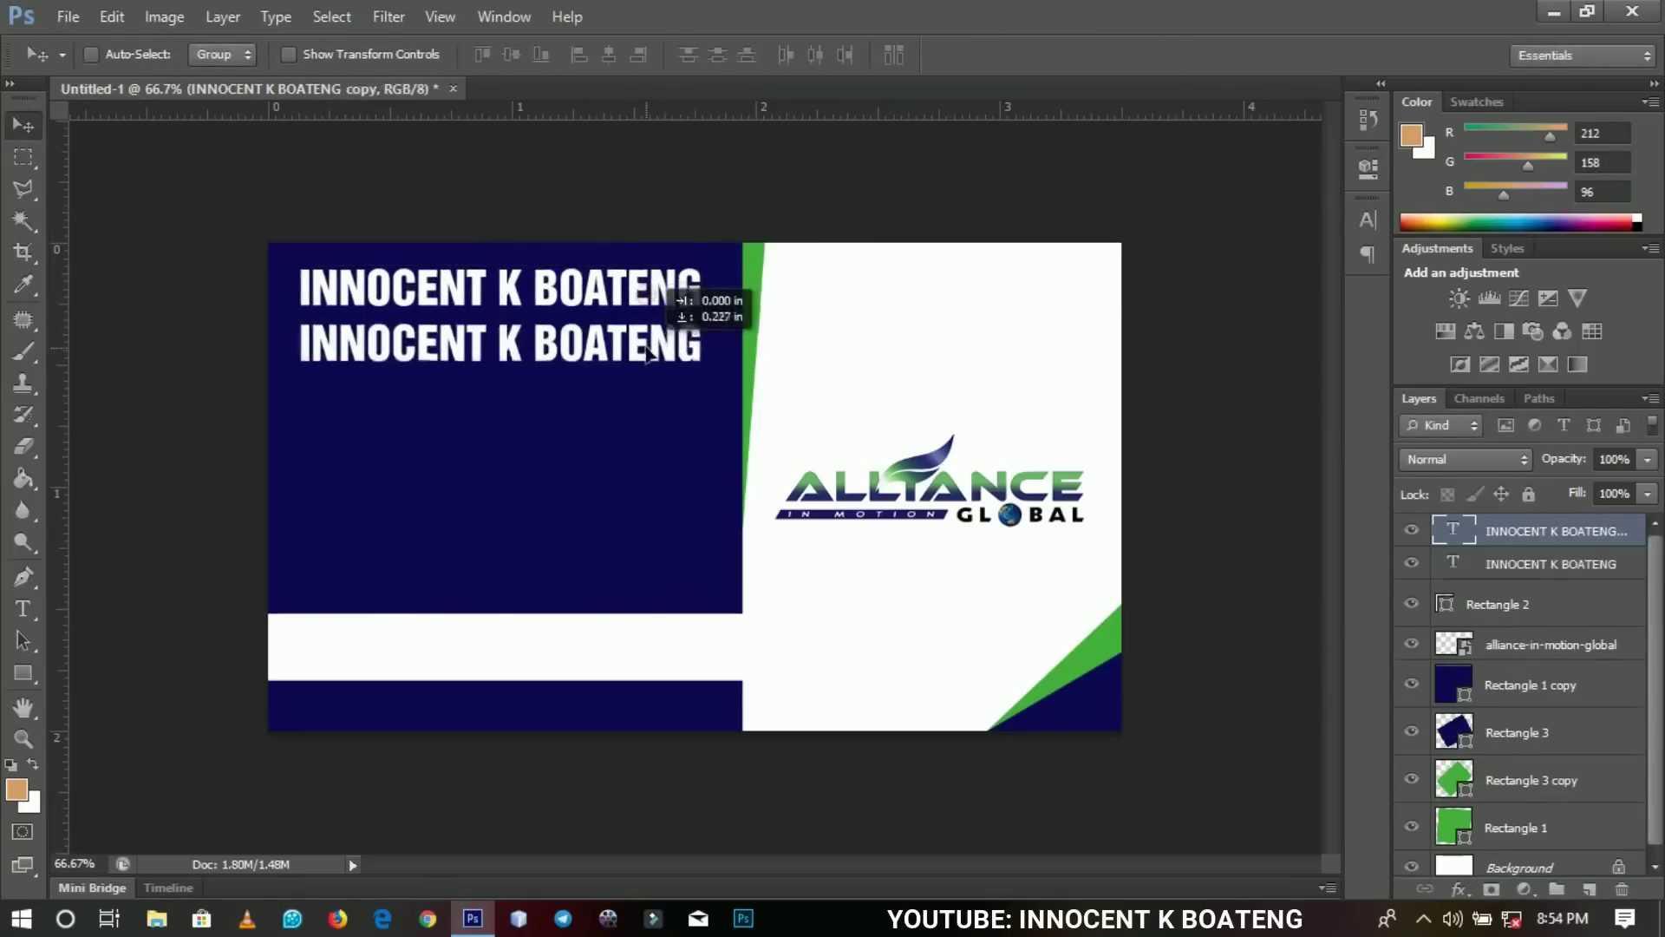
key(t)
click(637, 350)
key(ctrl+a)
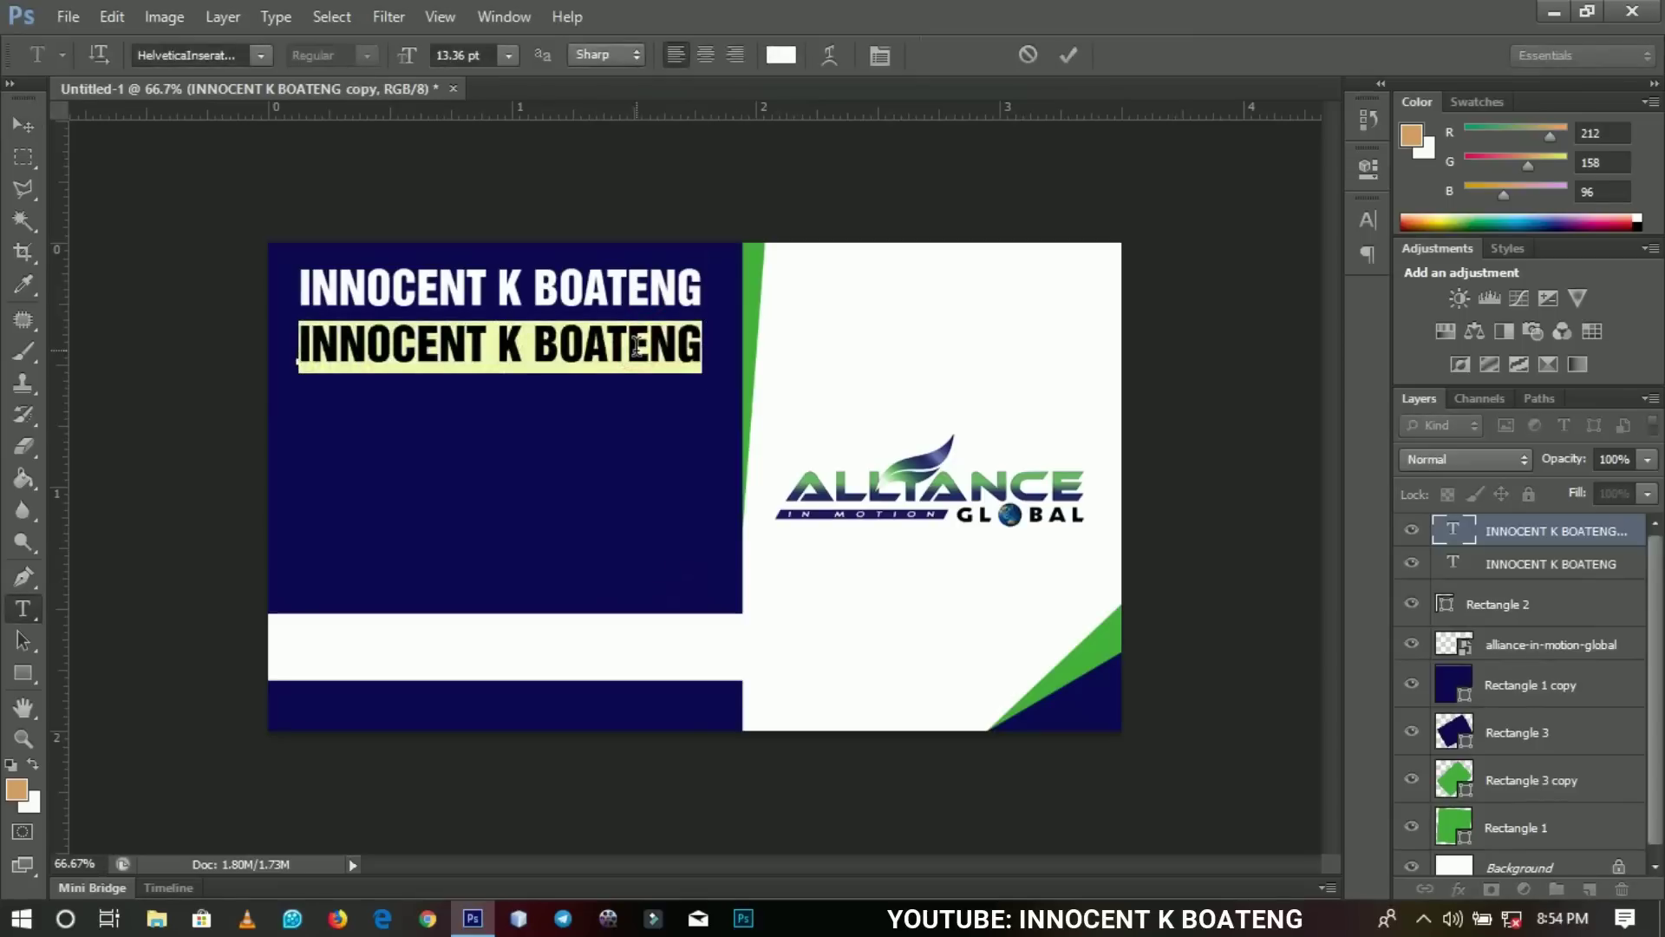
text(DIST)
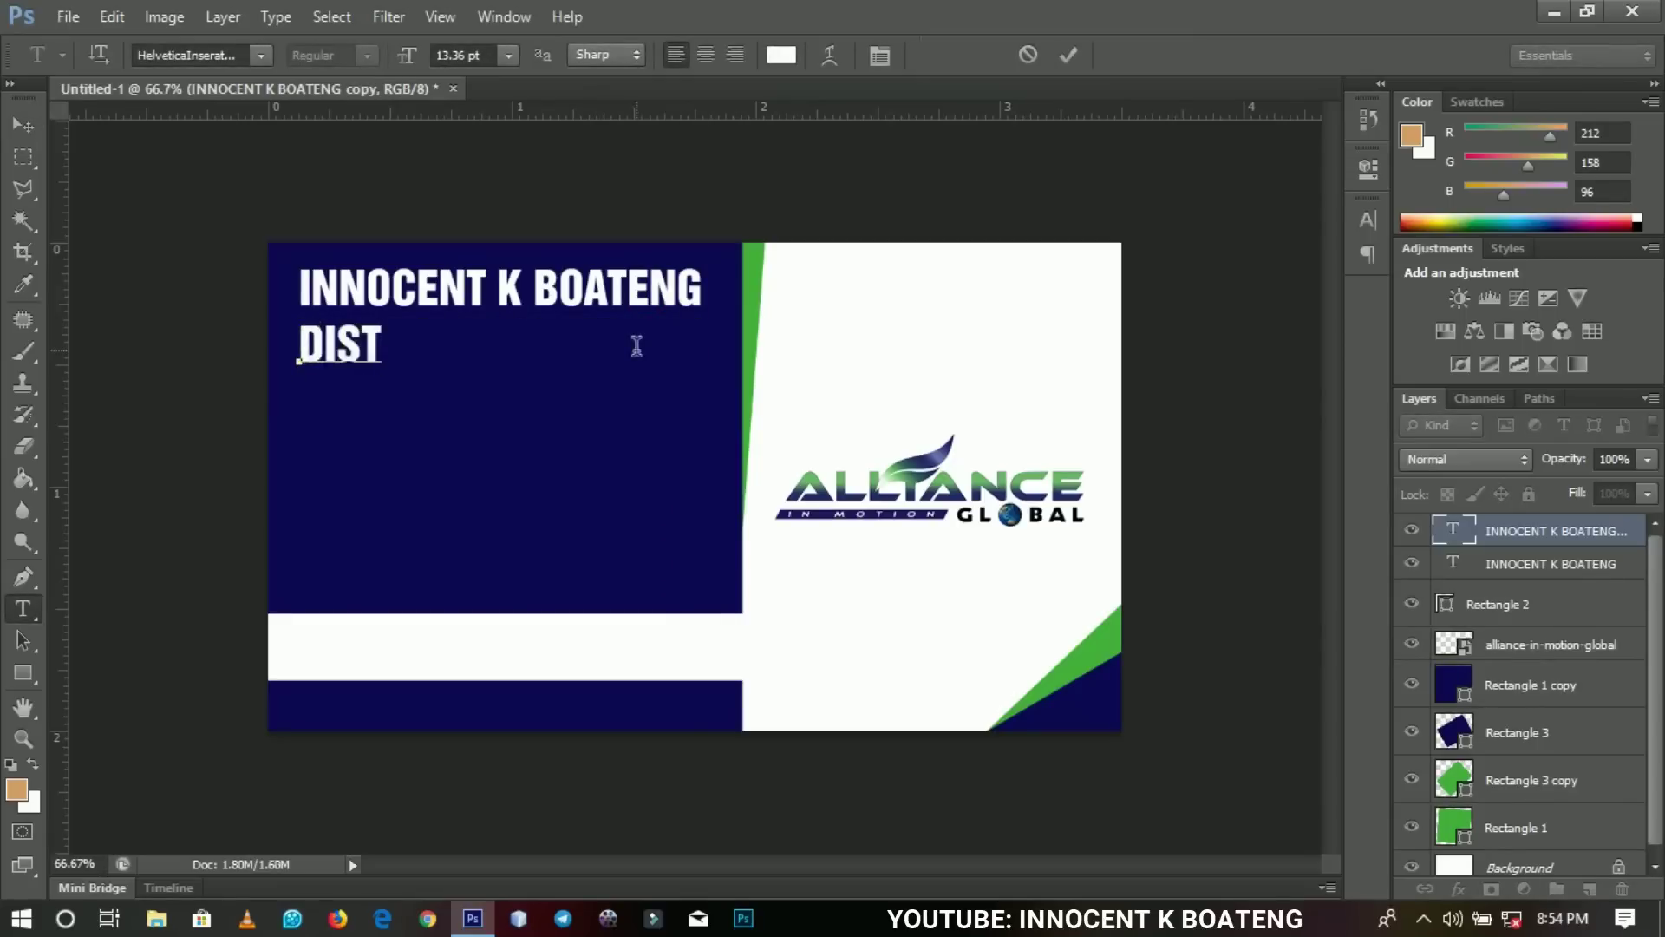
text(RIBUTOR)
Set DISTRIBUTOR to Akrobat Bold and scale it down slightly.
key(ctrl+a)
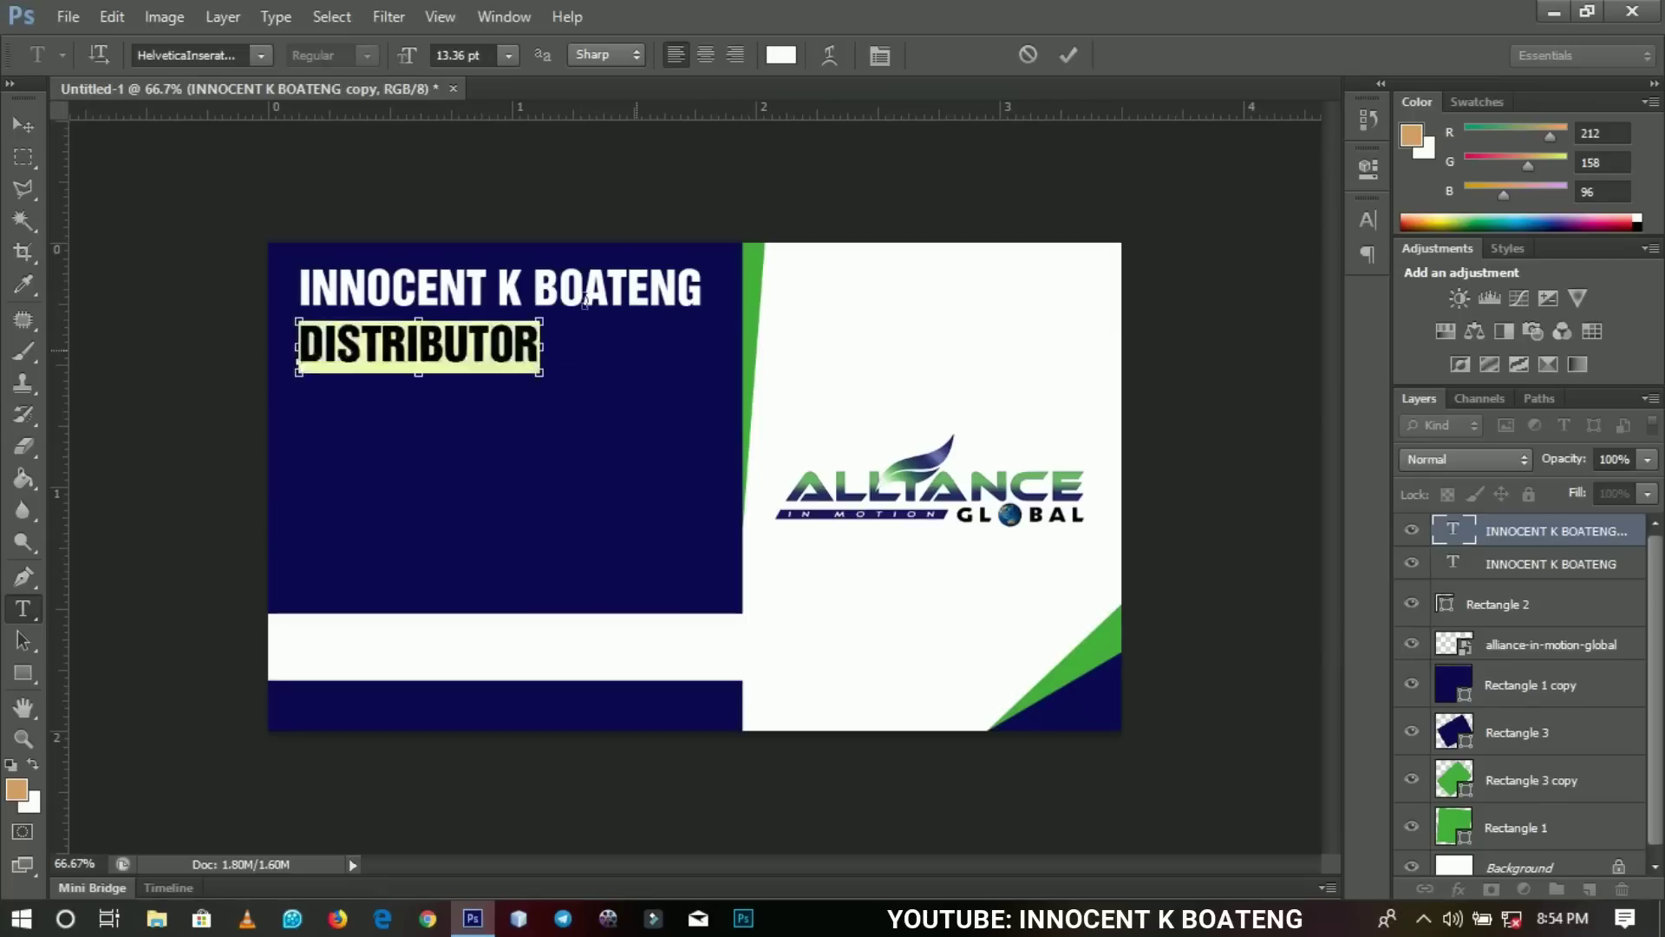
click(225, 56)
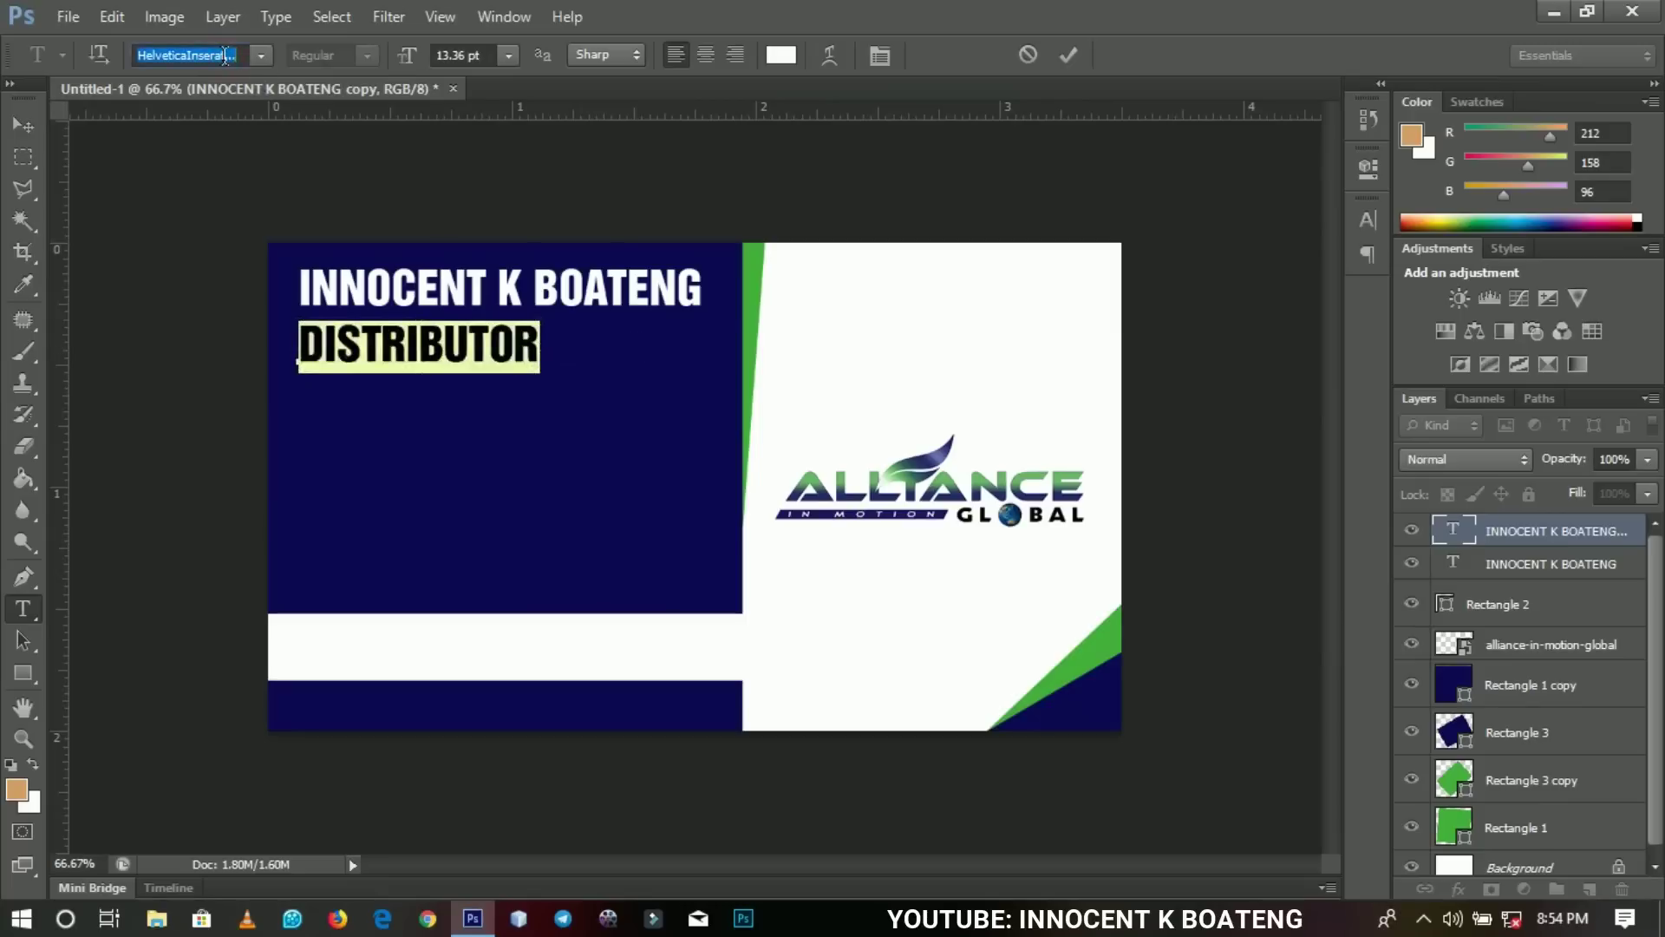
text(Akrobat)
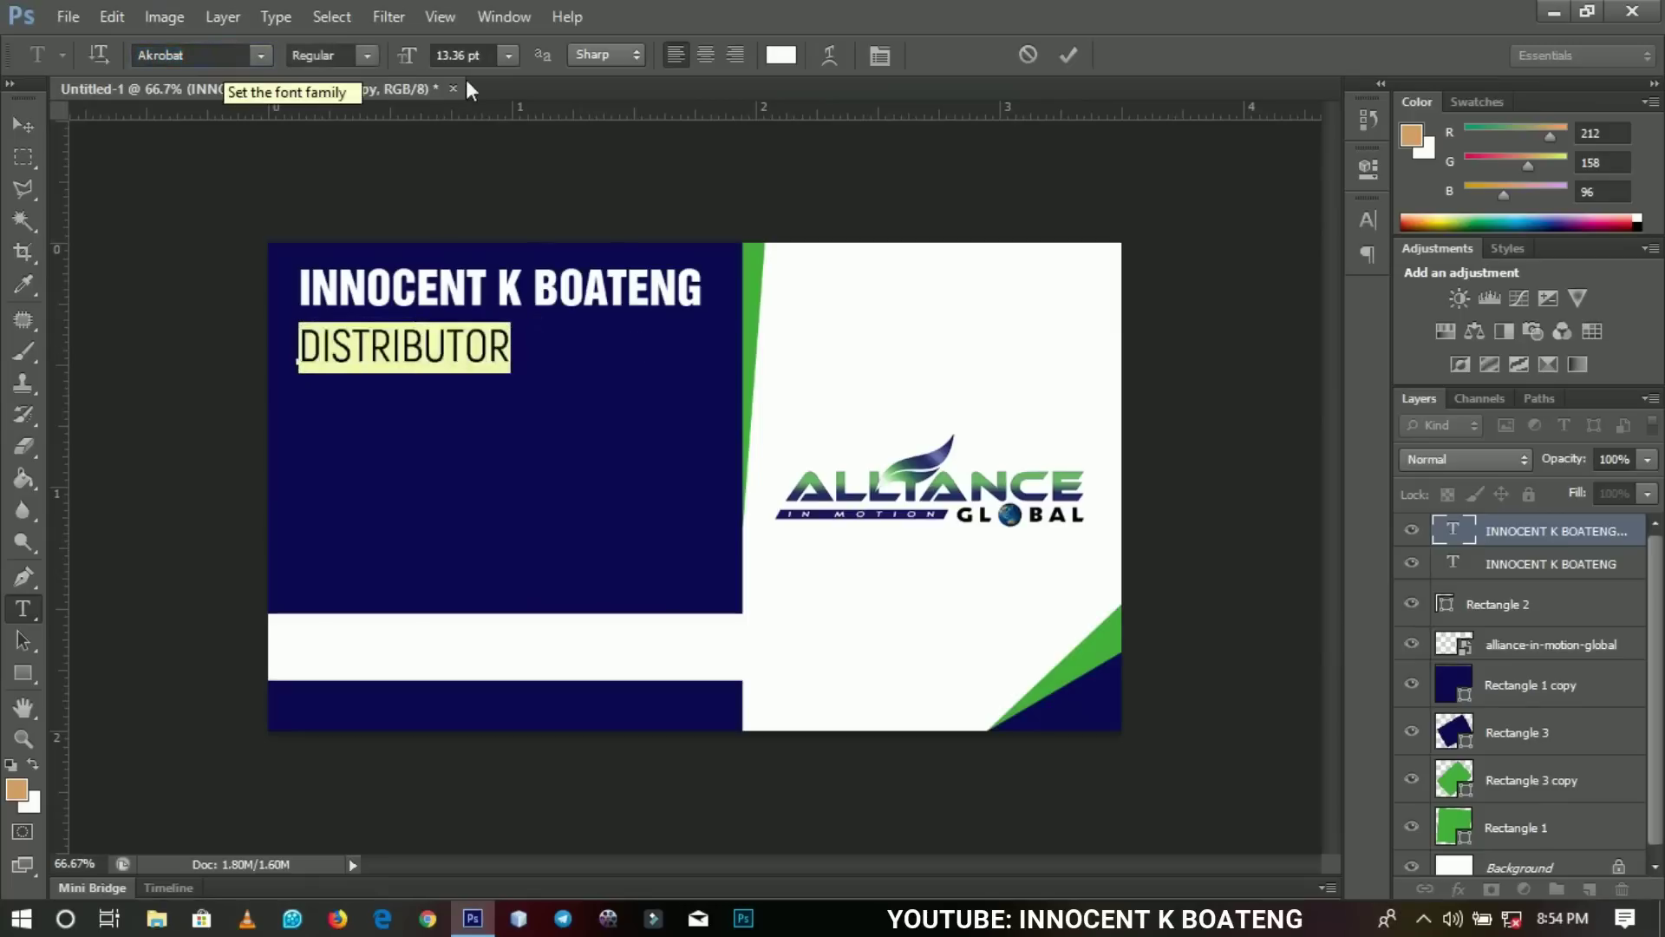
click(363, 55)
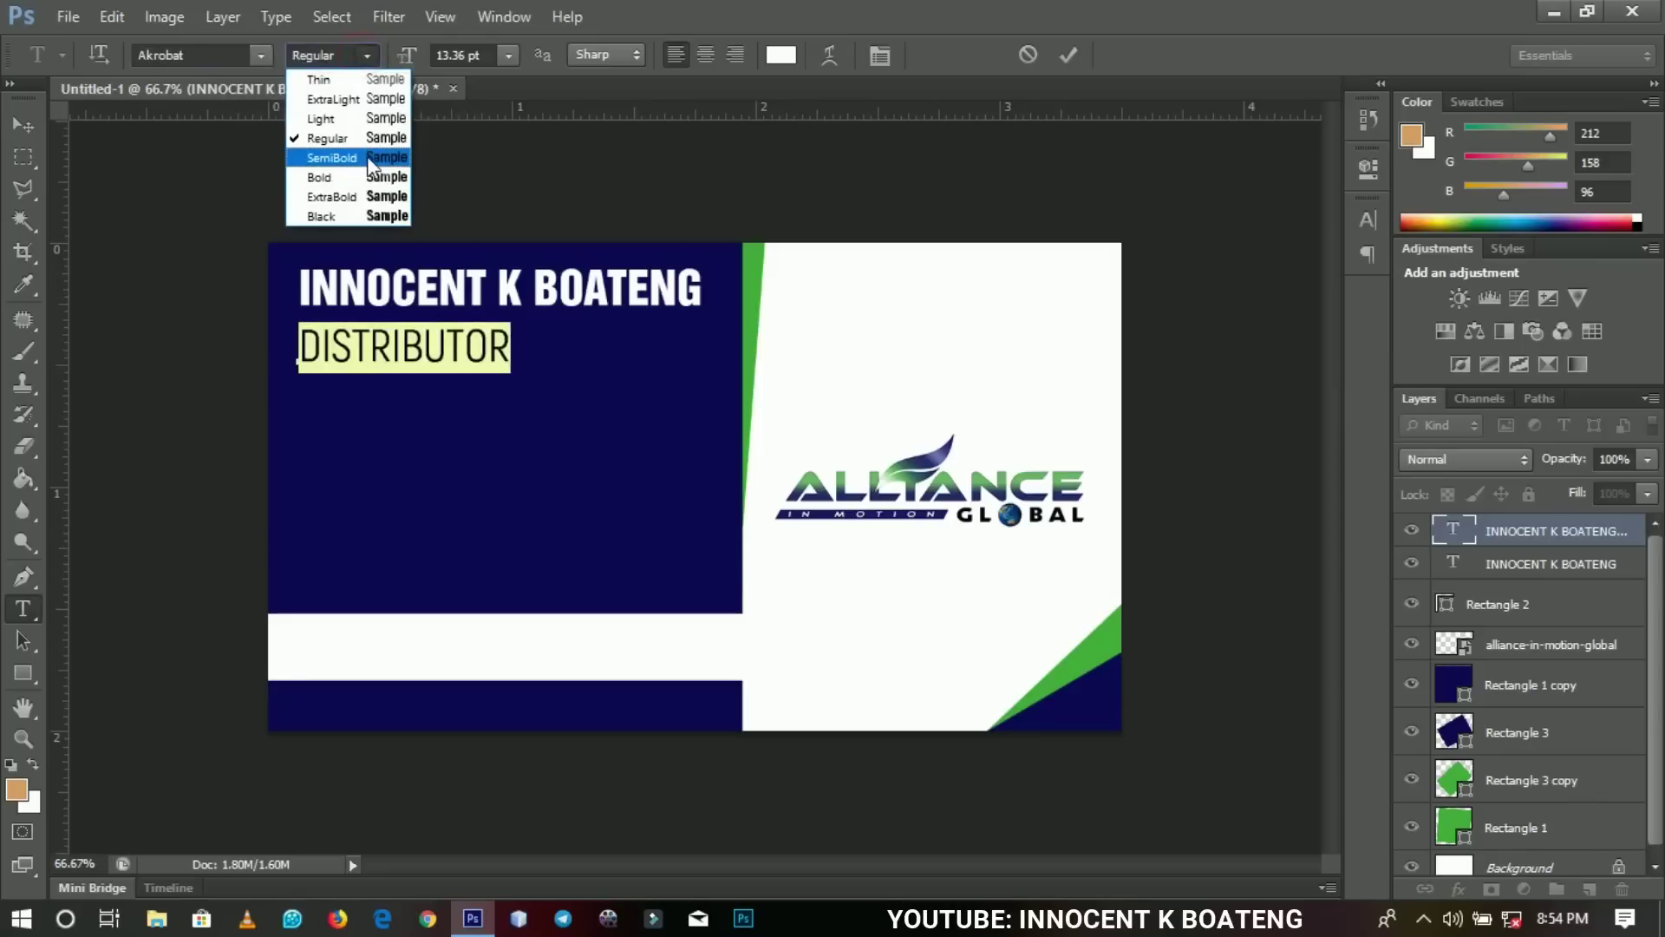
click(368, 176)
click(23, 125)
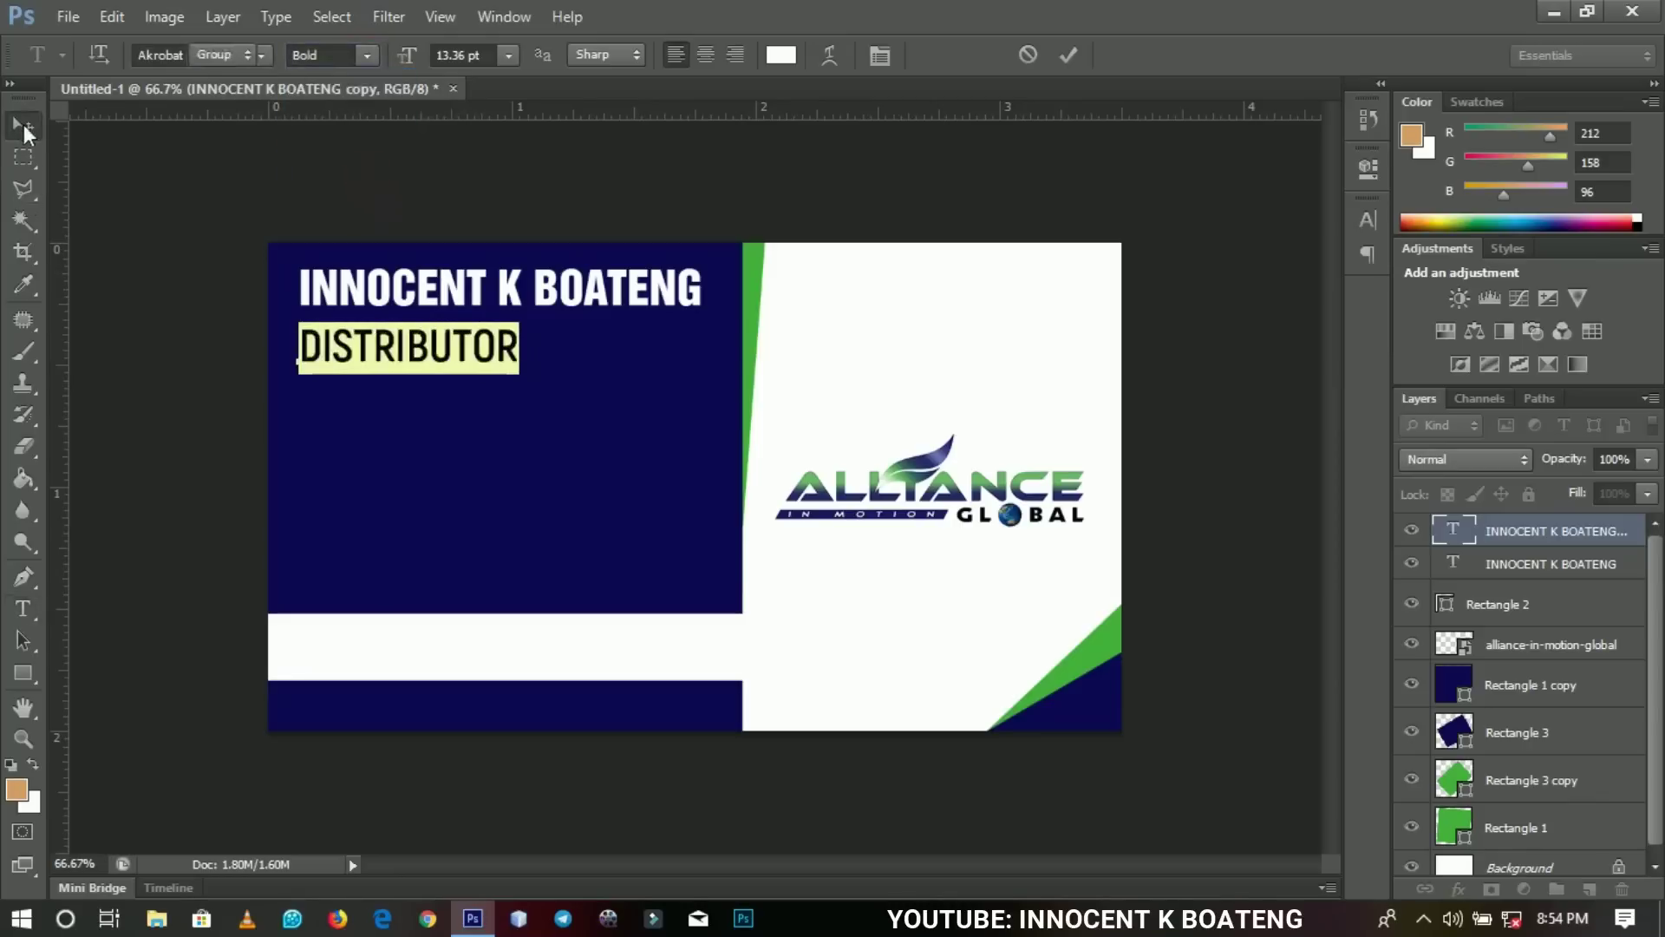
key(ctrl+t)
drag(519, 371, 710, 364)
key(Return)
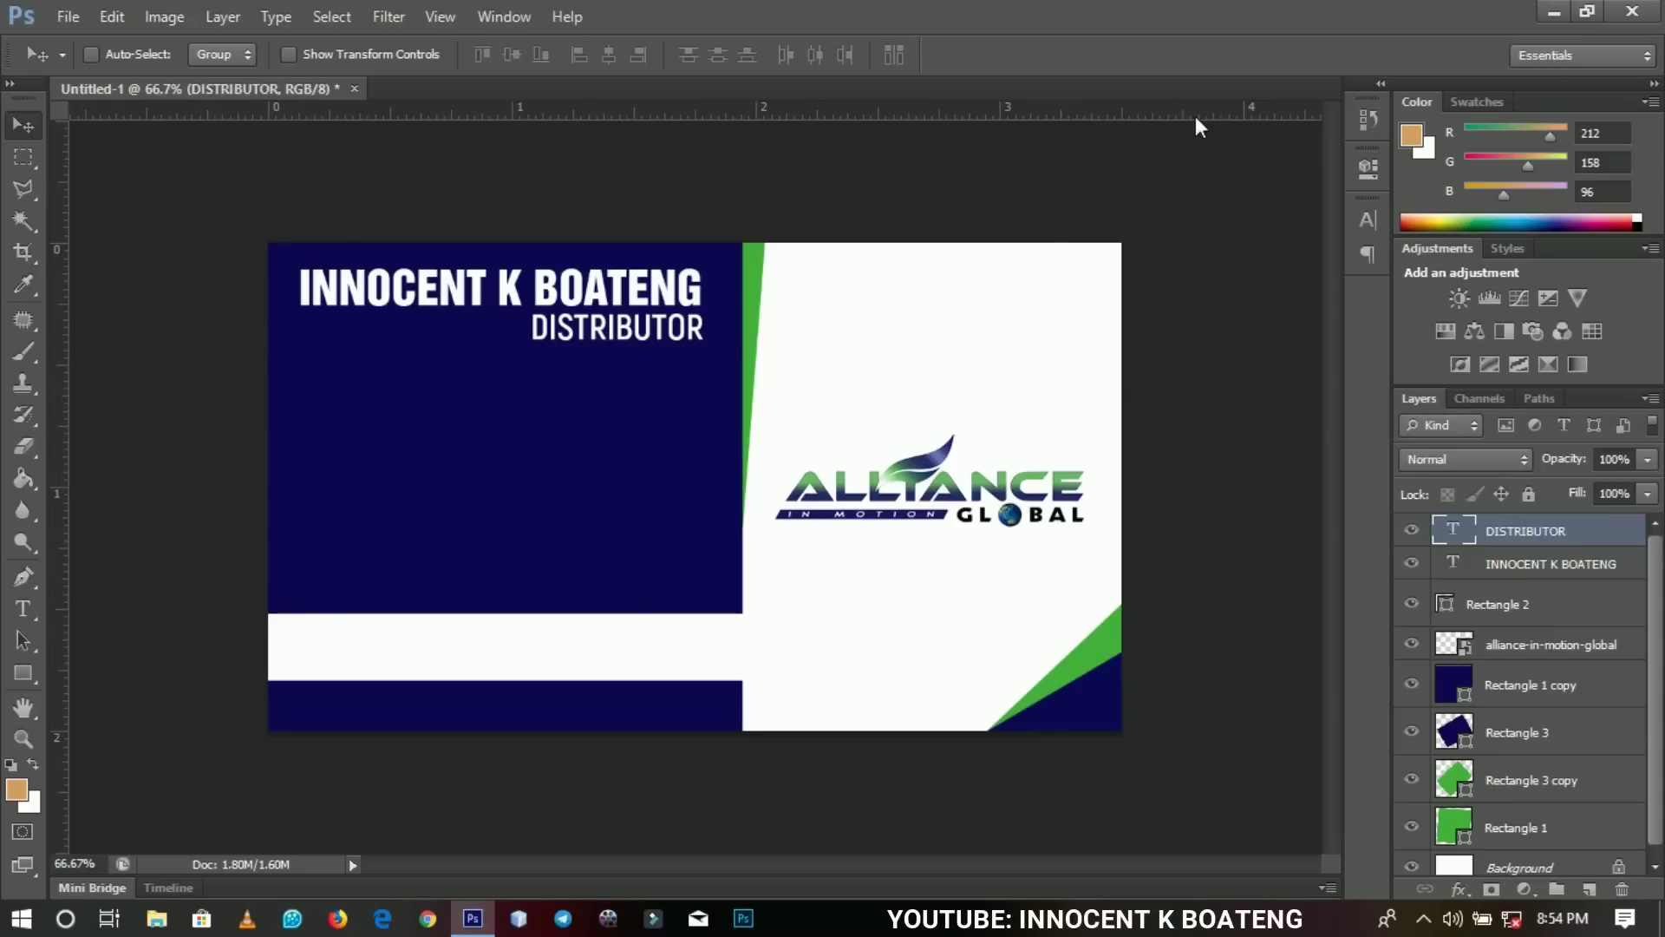
Minimize Photoshop and bring it back with symbols.tif opened from the desktop.
click(1561, 10)
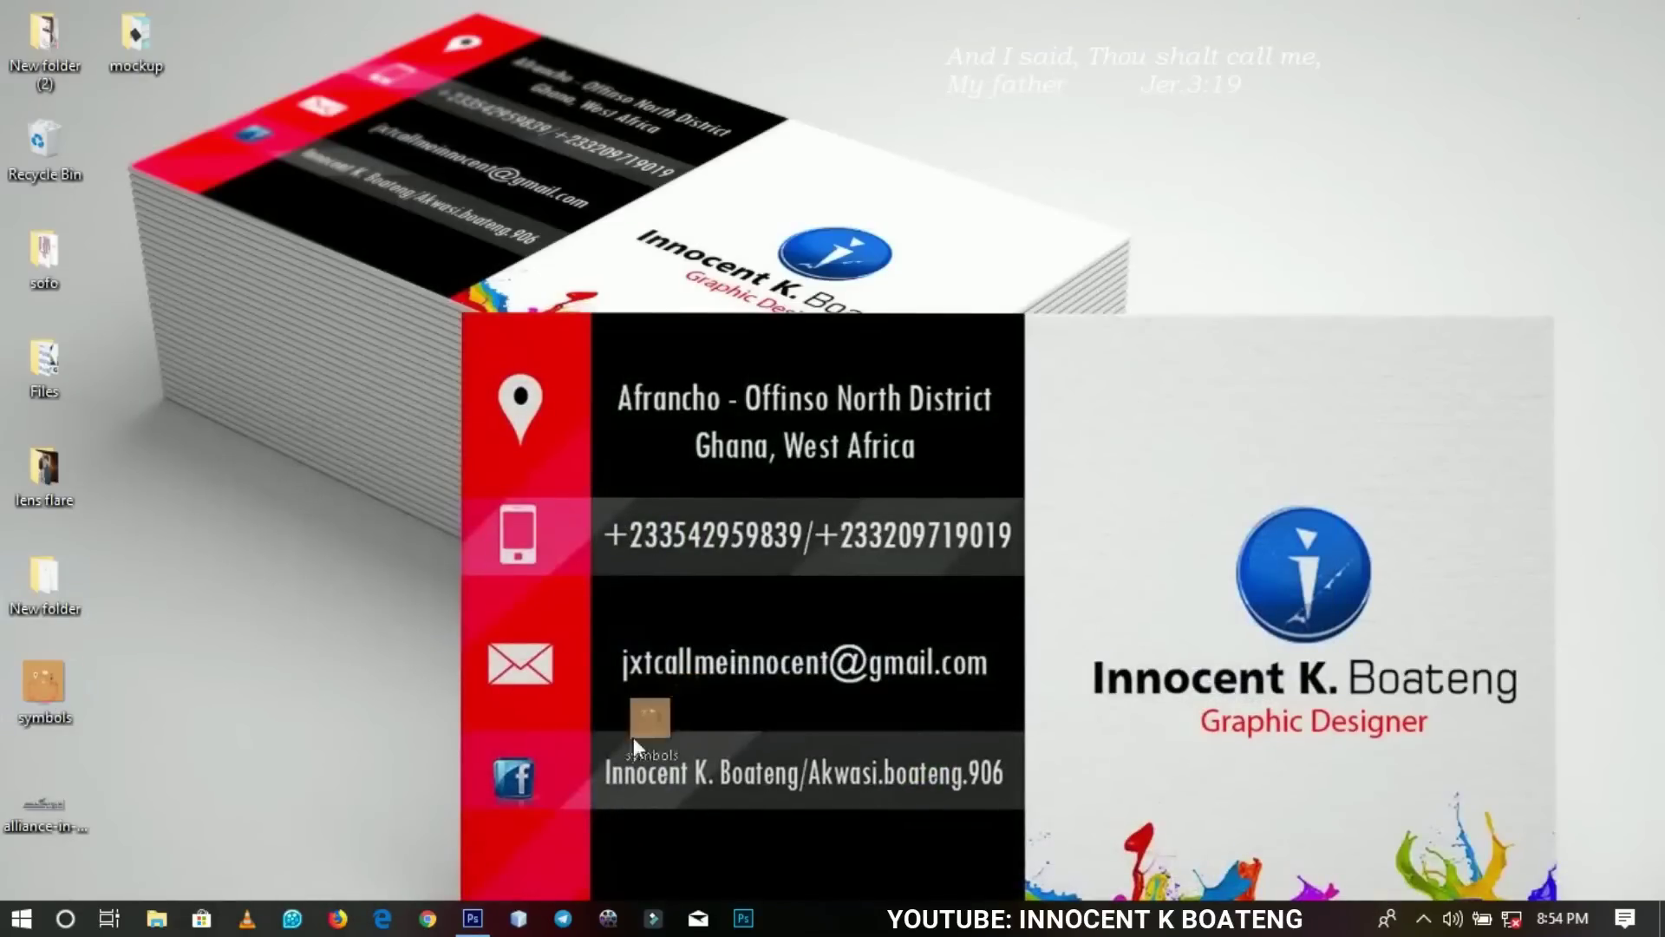
click(473, 918)
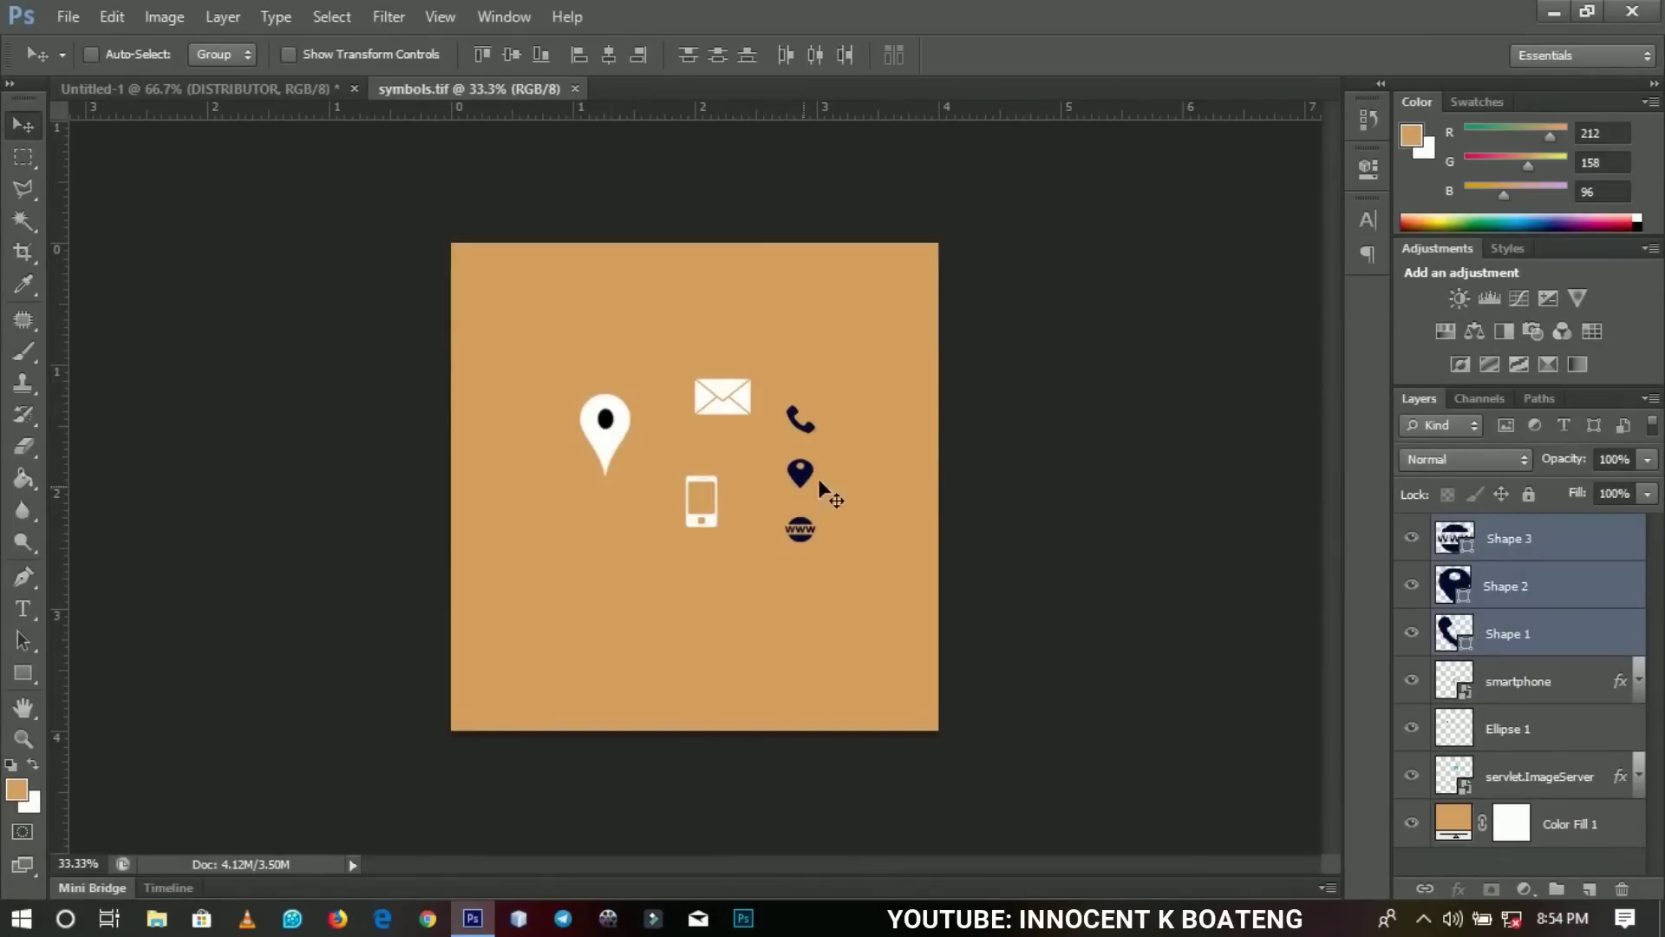
Drag the Shape 1 phone and Shape 2 pin icons from symbols.tif into Untitled-1.
click(1494, 632)
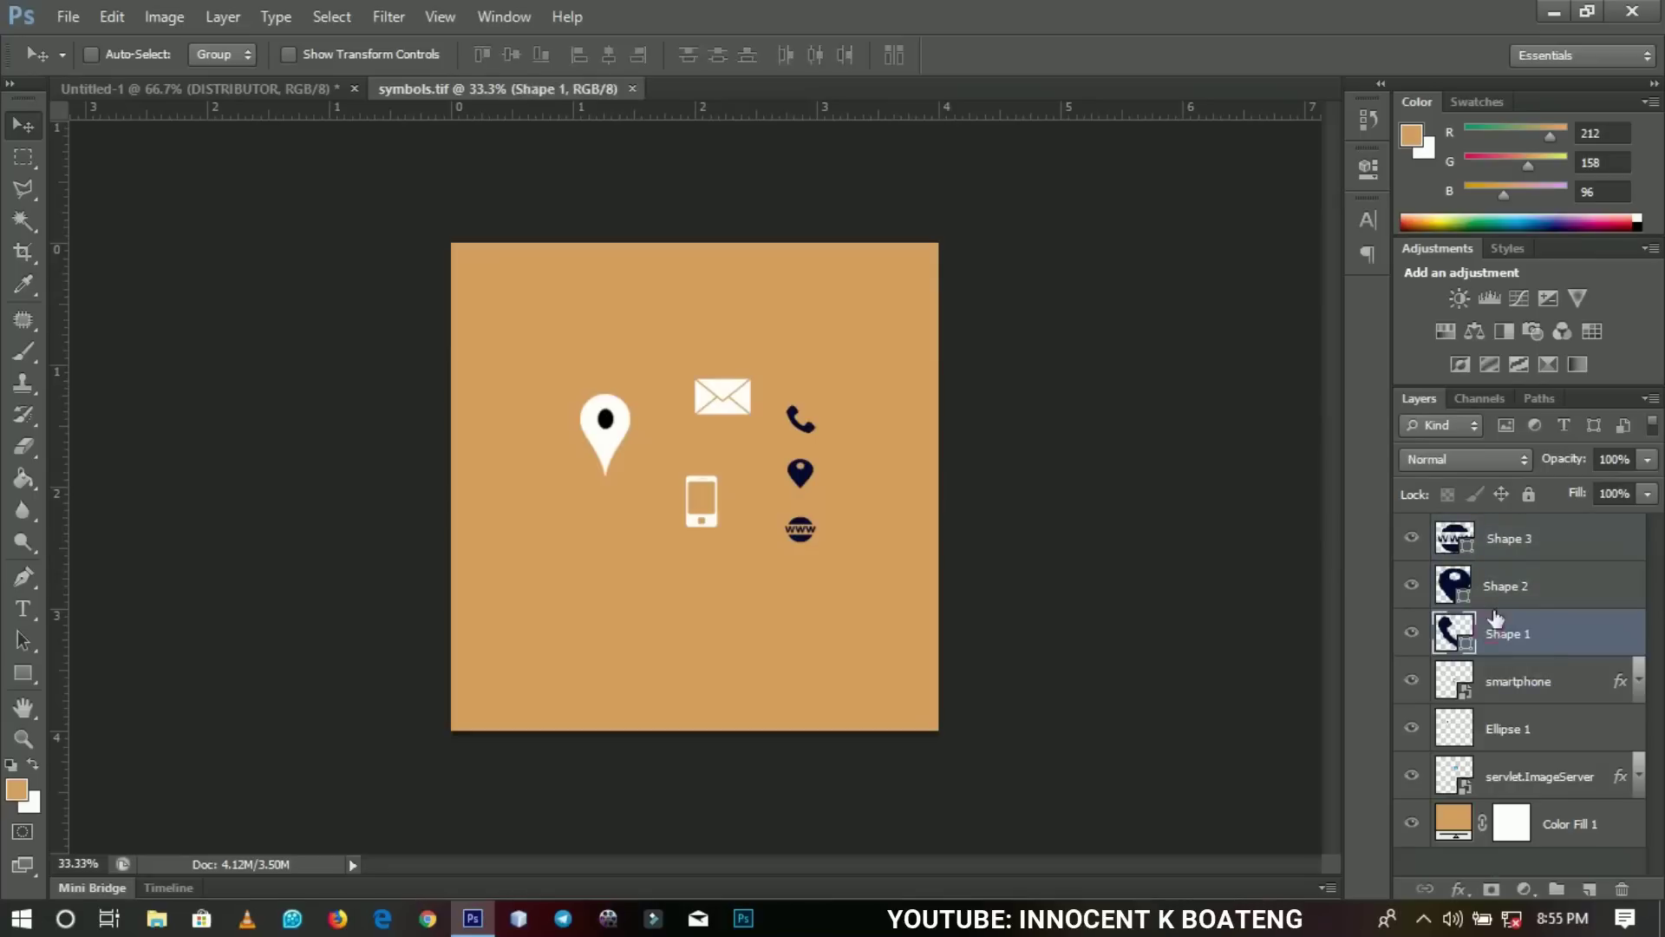
shift+click(1514, 597)
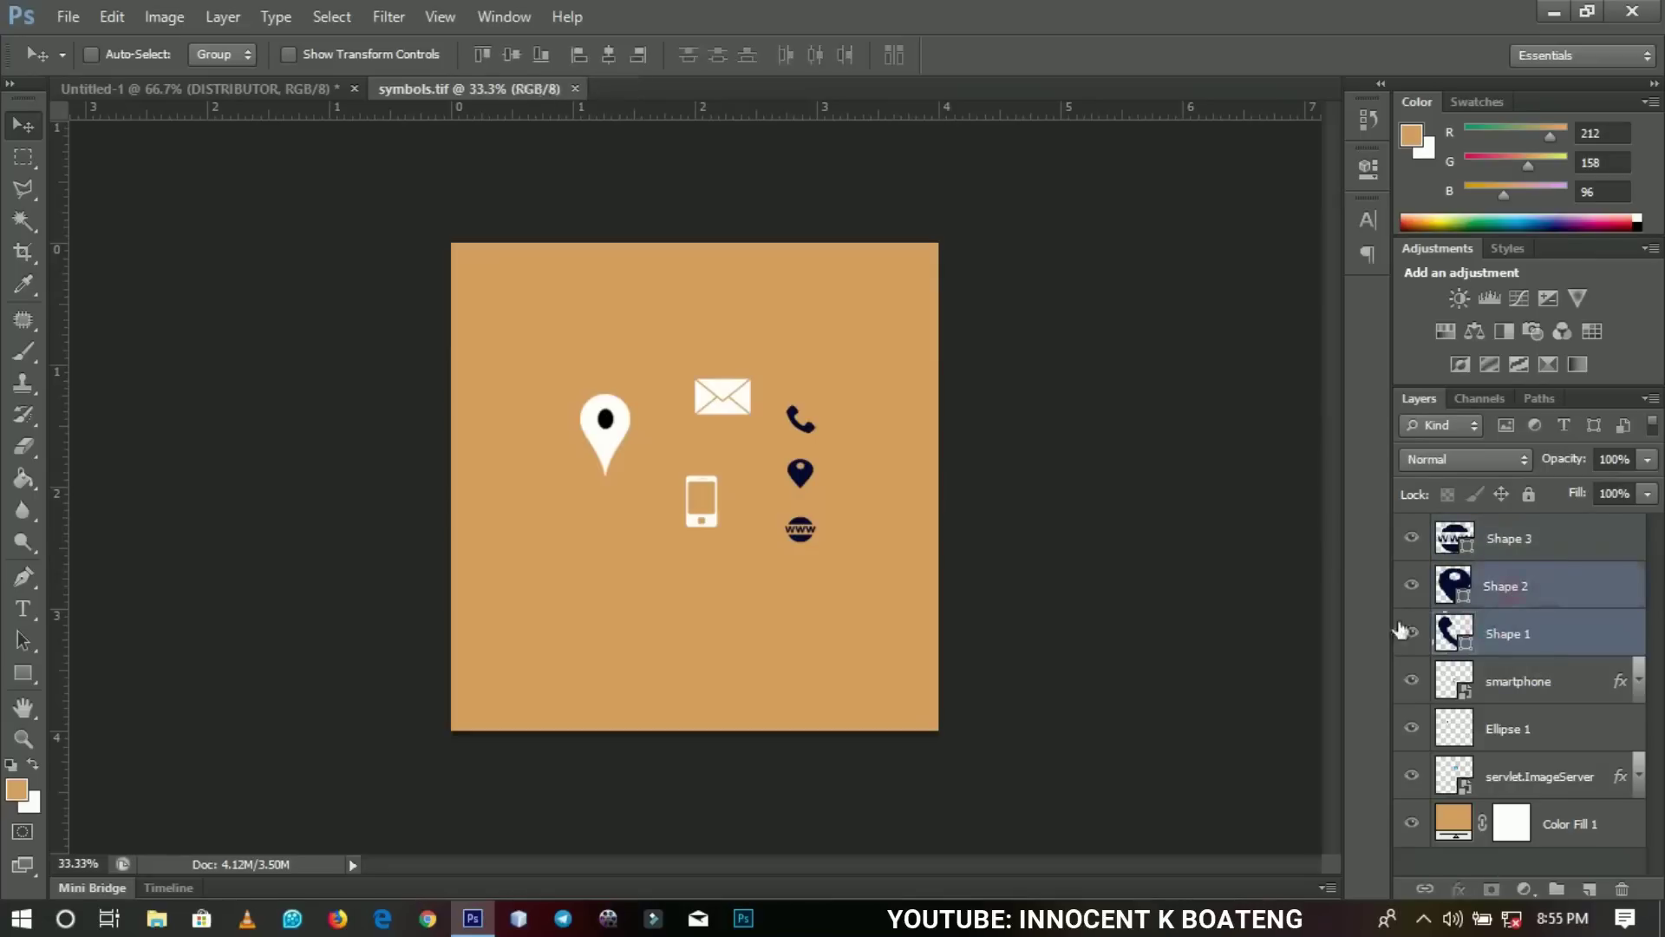
drag(830, 444, 405, 477)
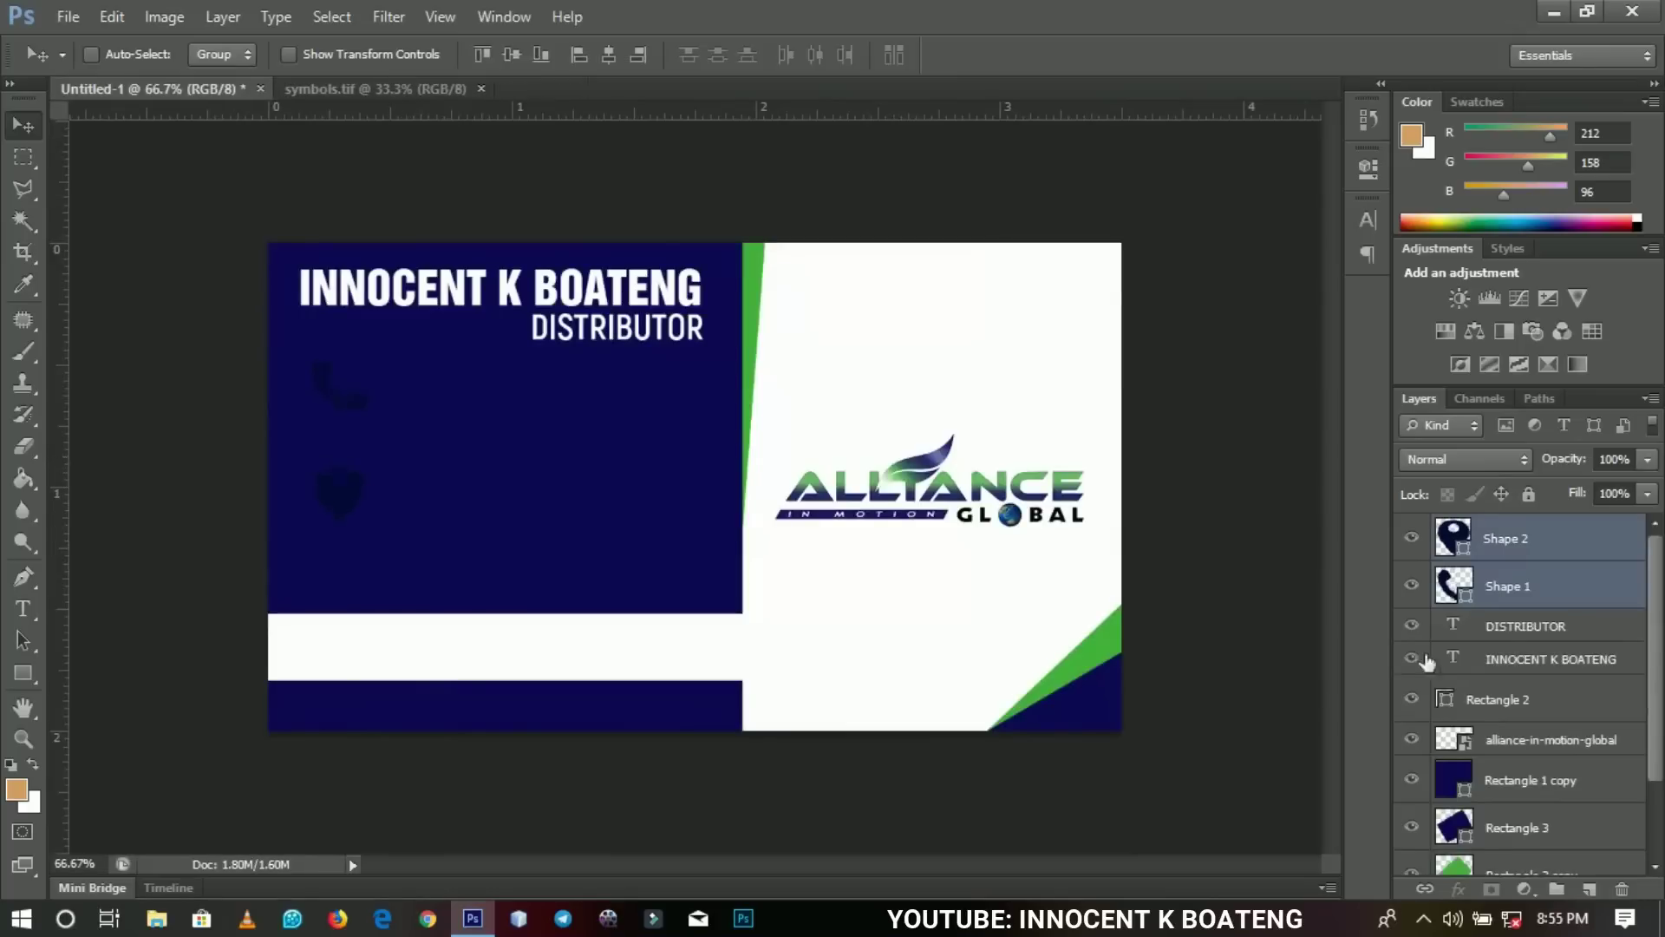
Change the phone and pin icon fills to white.
double_click(1466, 593)
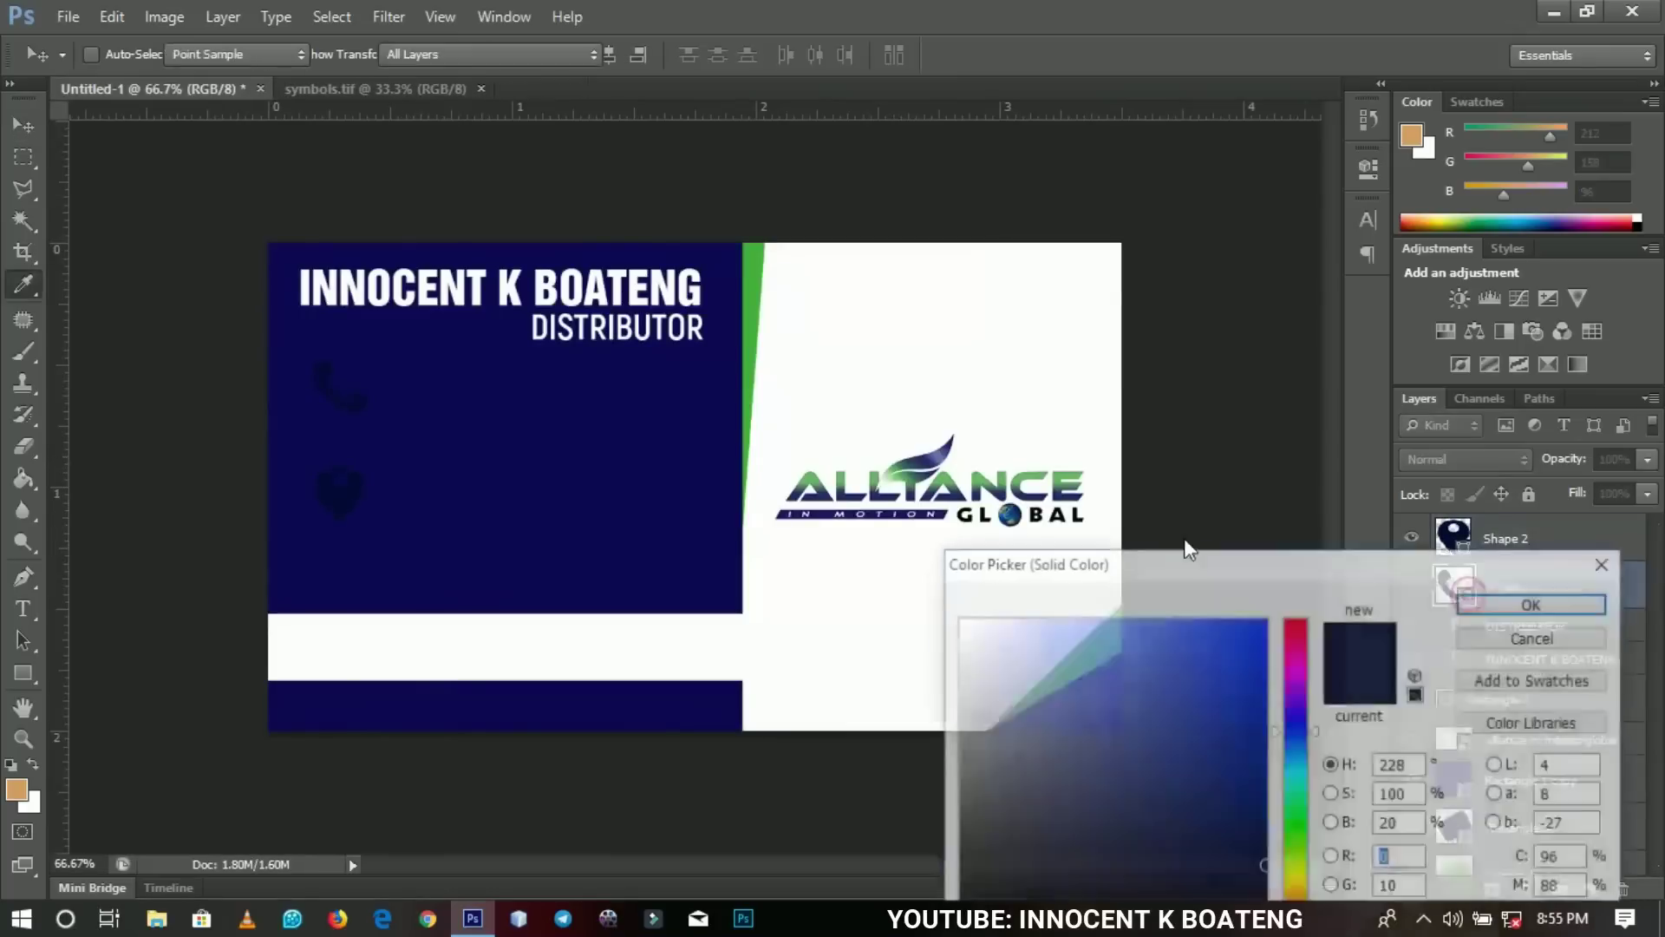
click(1009, 375)
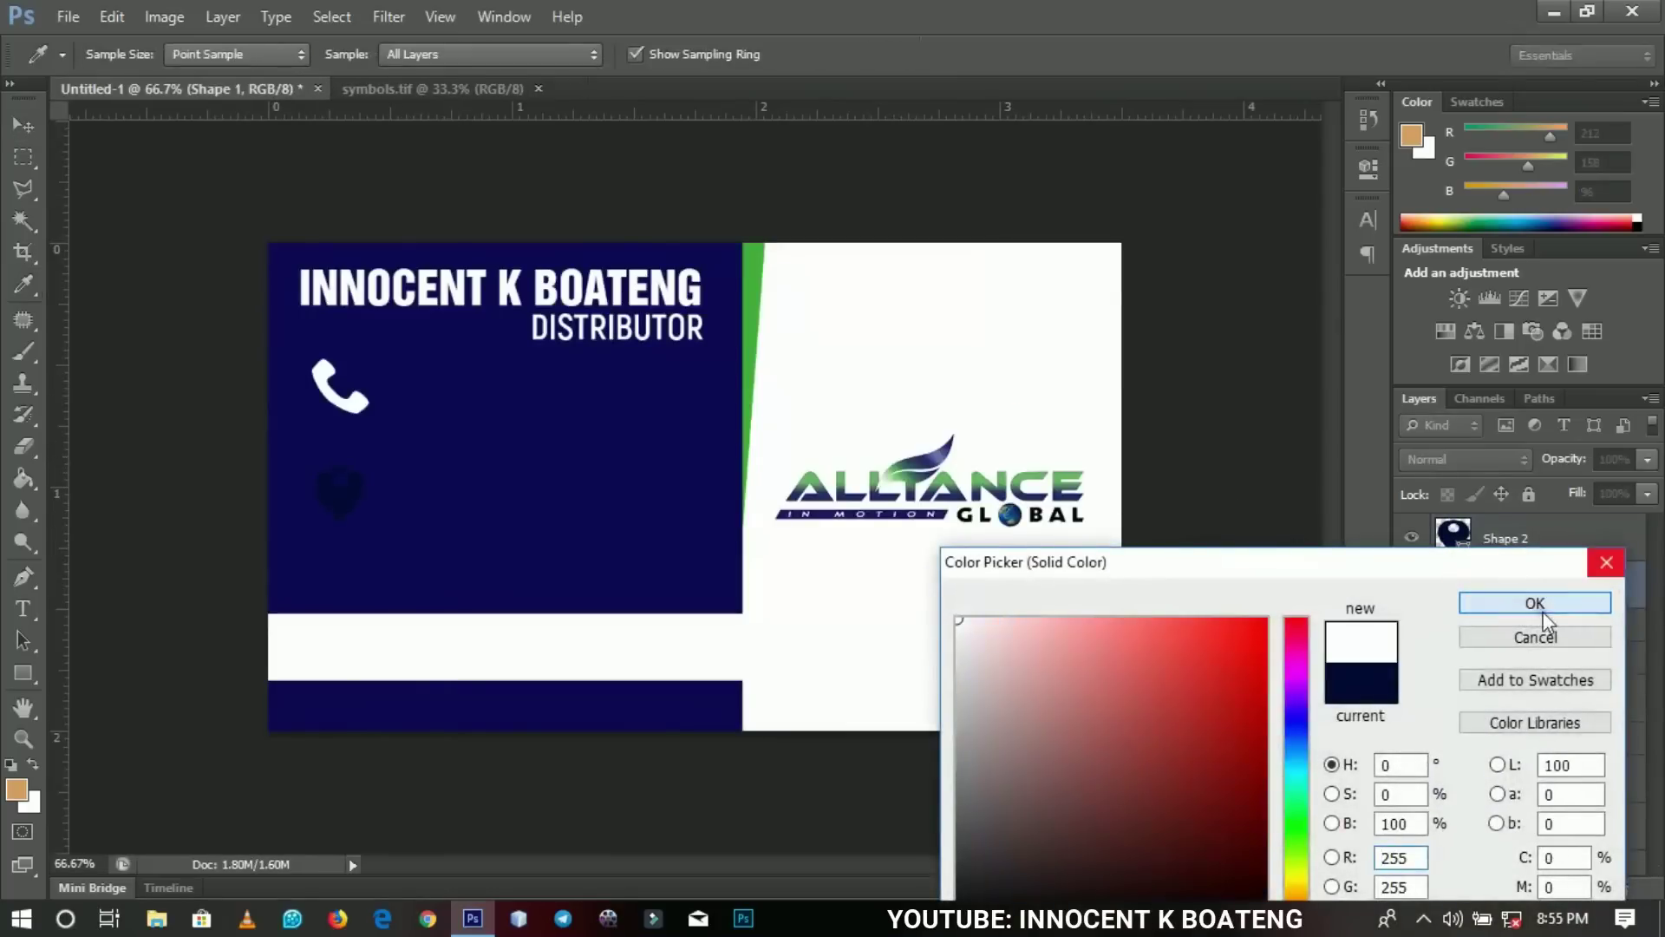
click(1584, 601)
double_click(1465, 552)
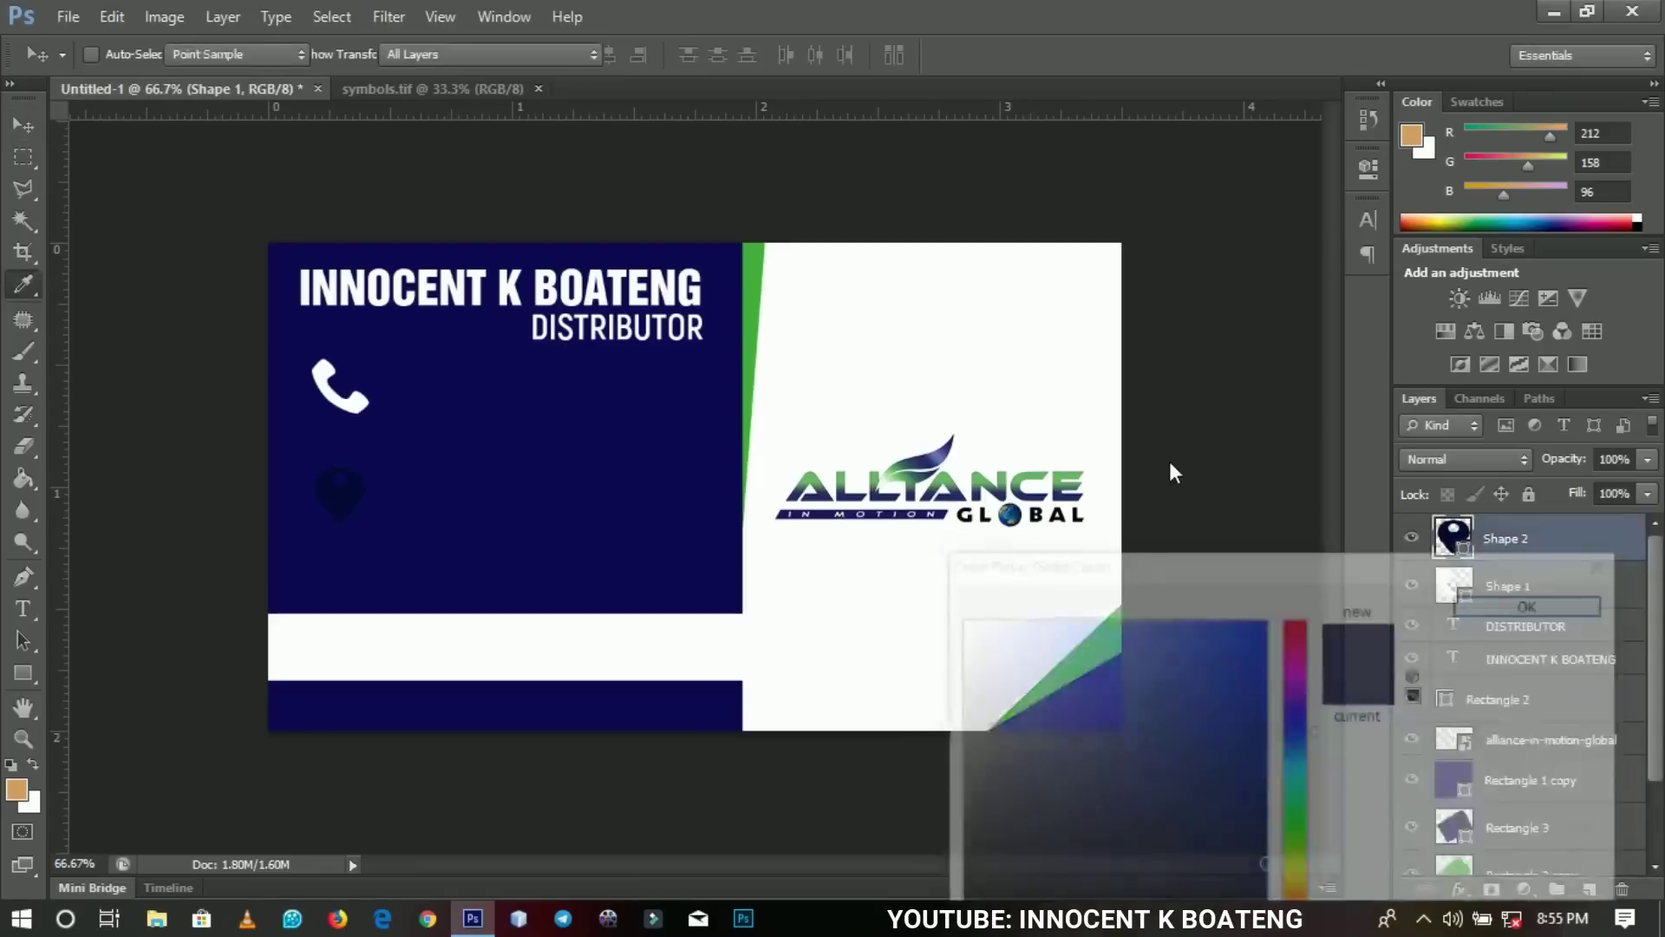
click(1013, 372)
click(1465, 612)
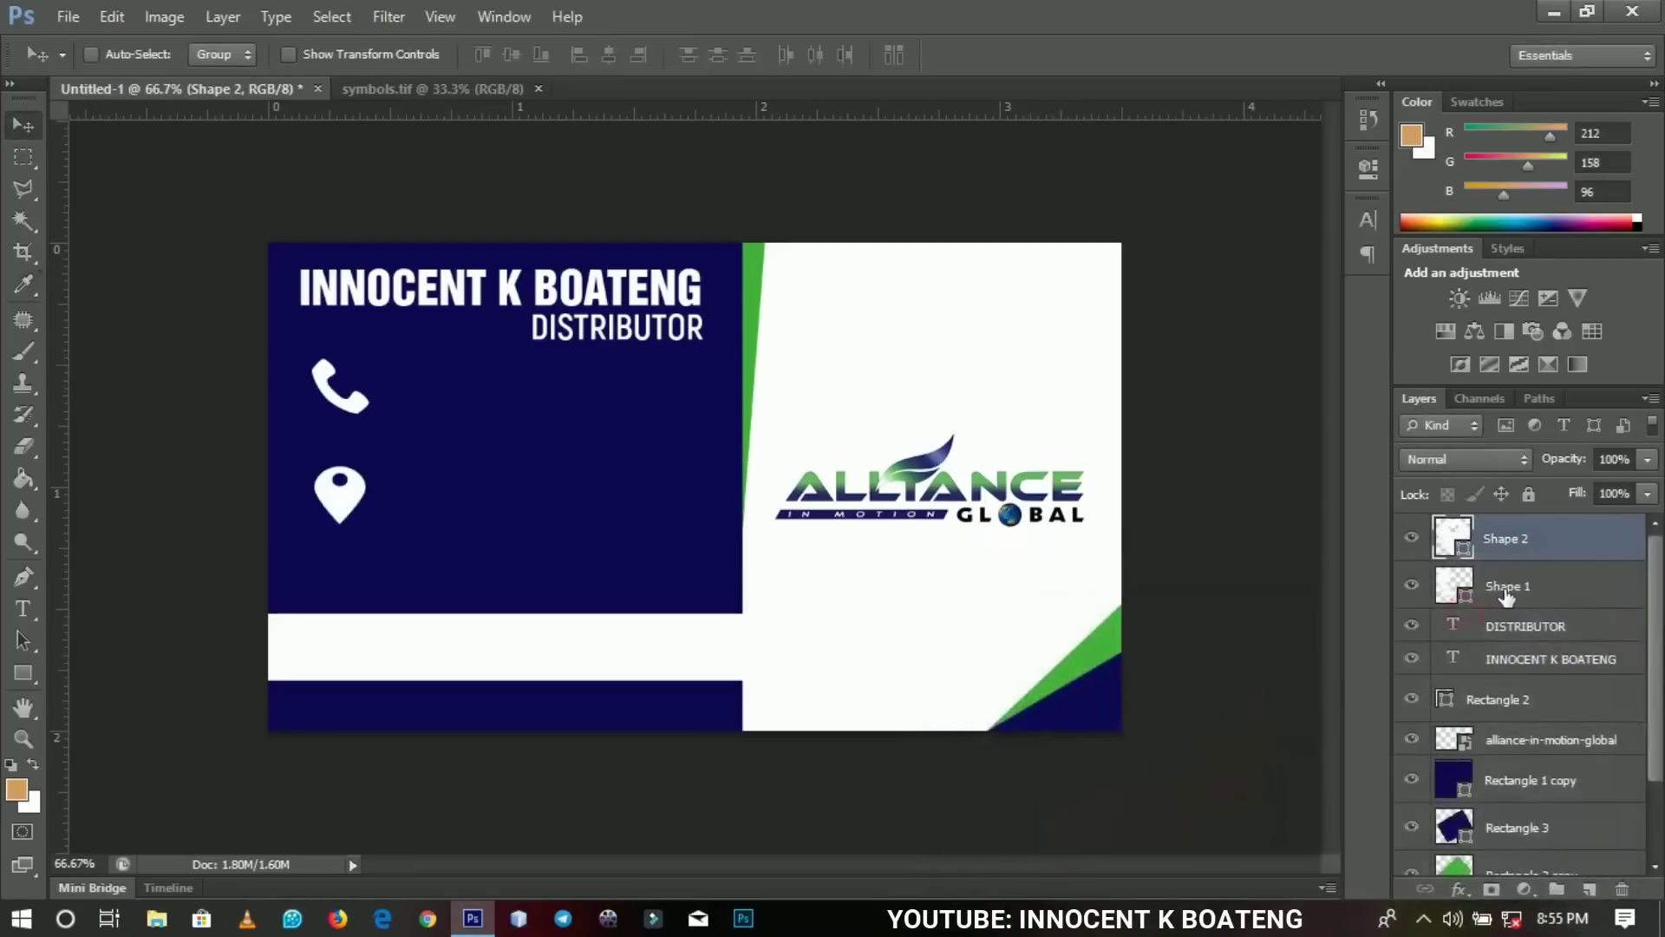
Scale both icons together to about 67%.
ctrl+click(1509, 586)
key(ctrl+t)
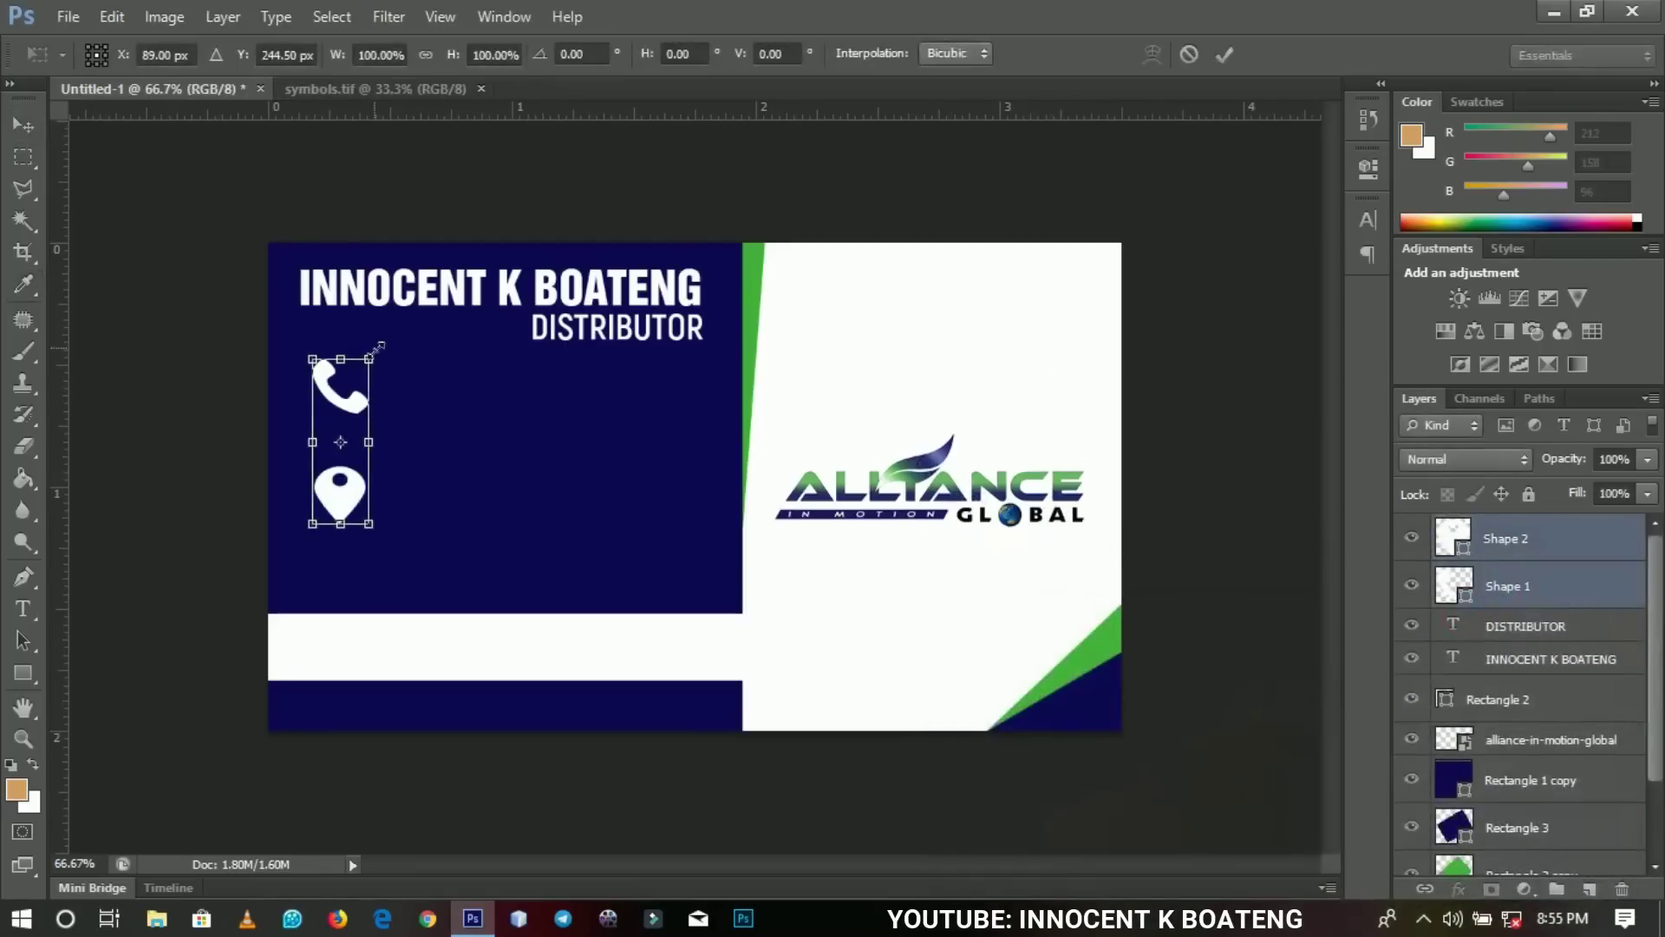
drag(371, 356, 357, 375)
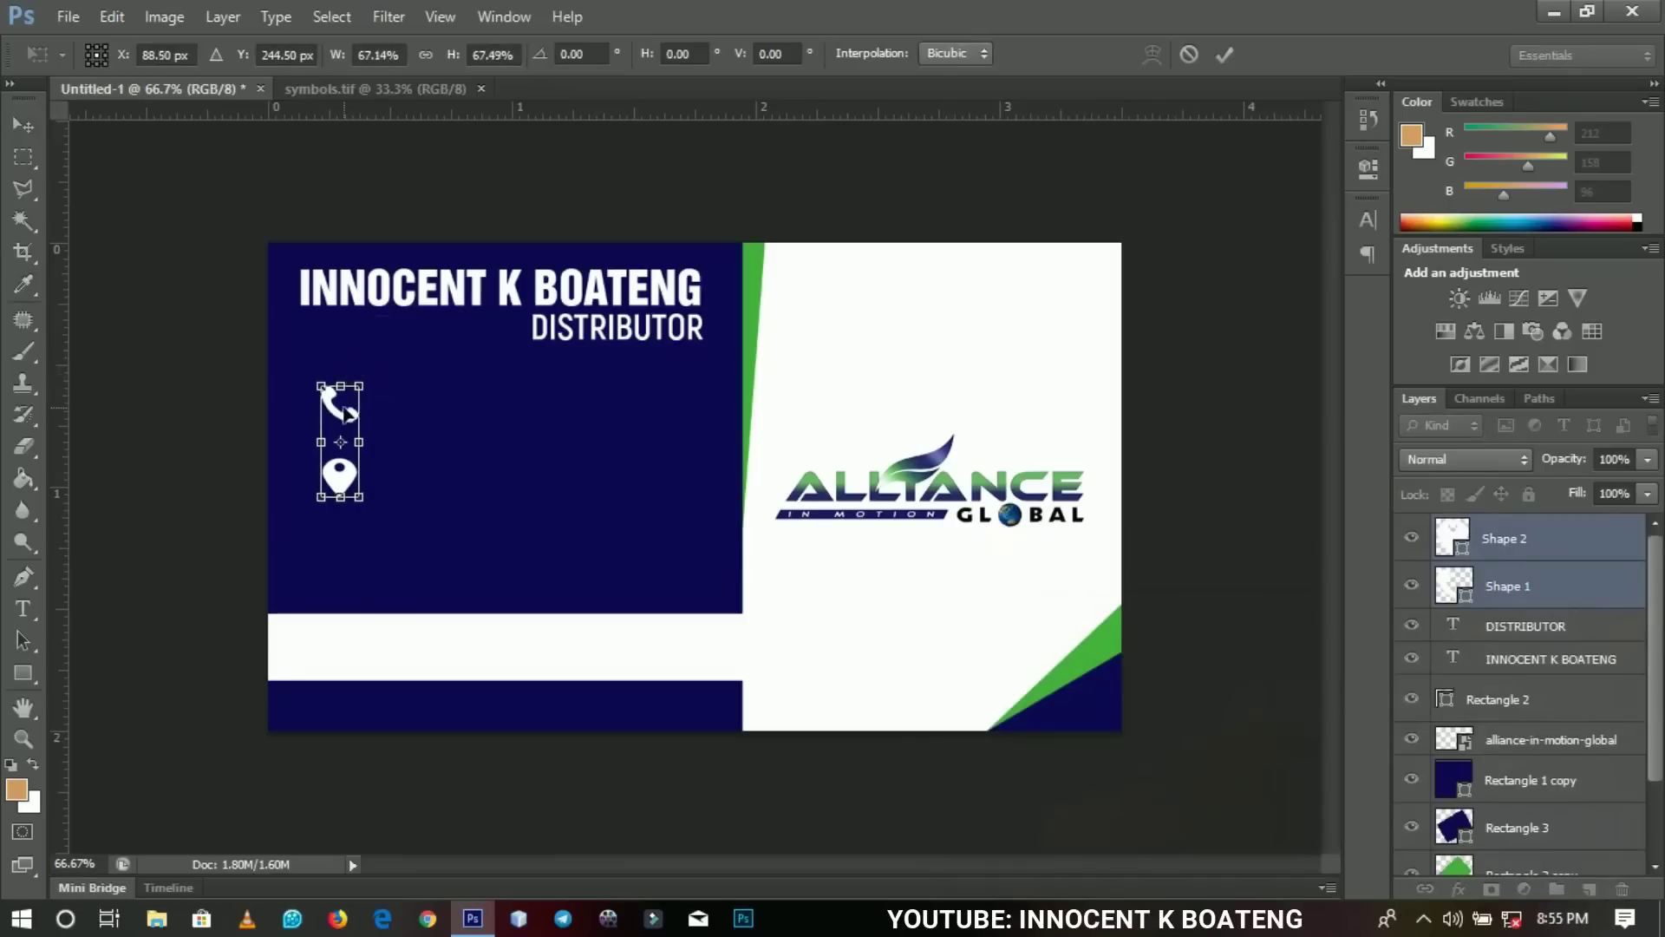
key(Return)
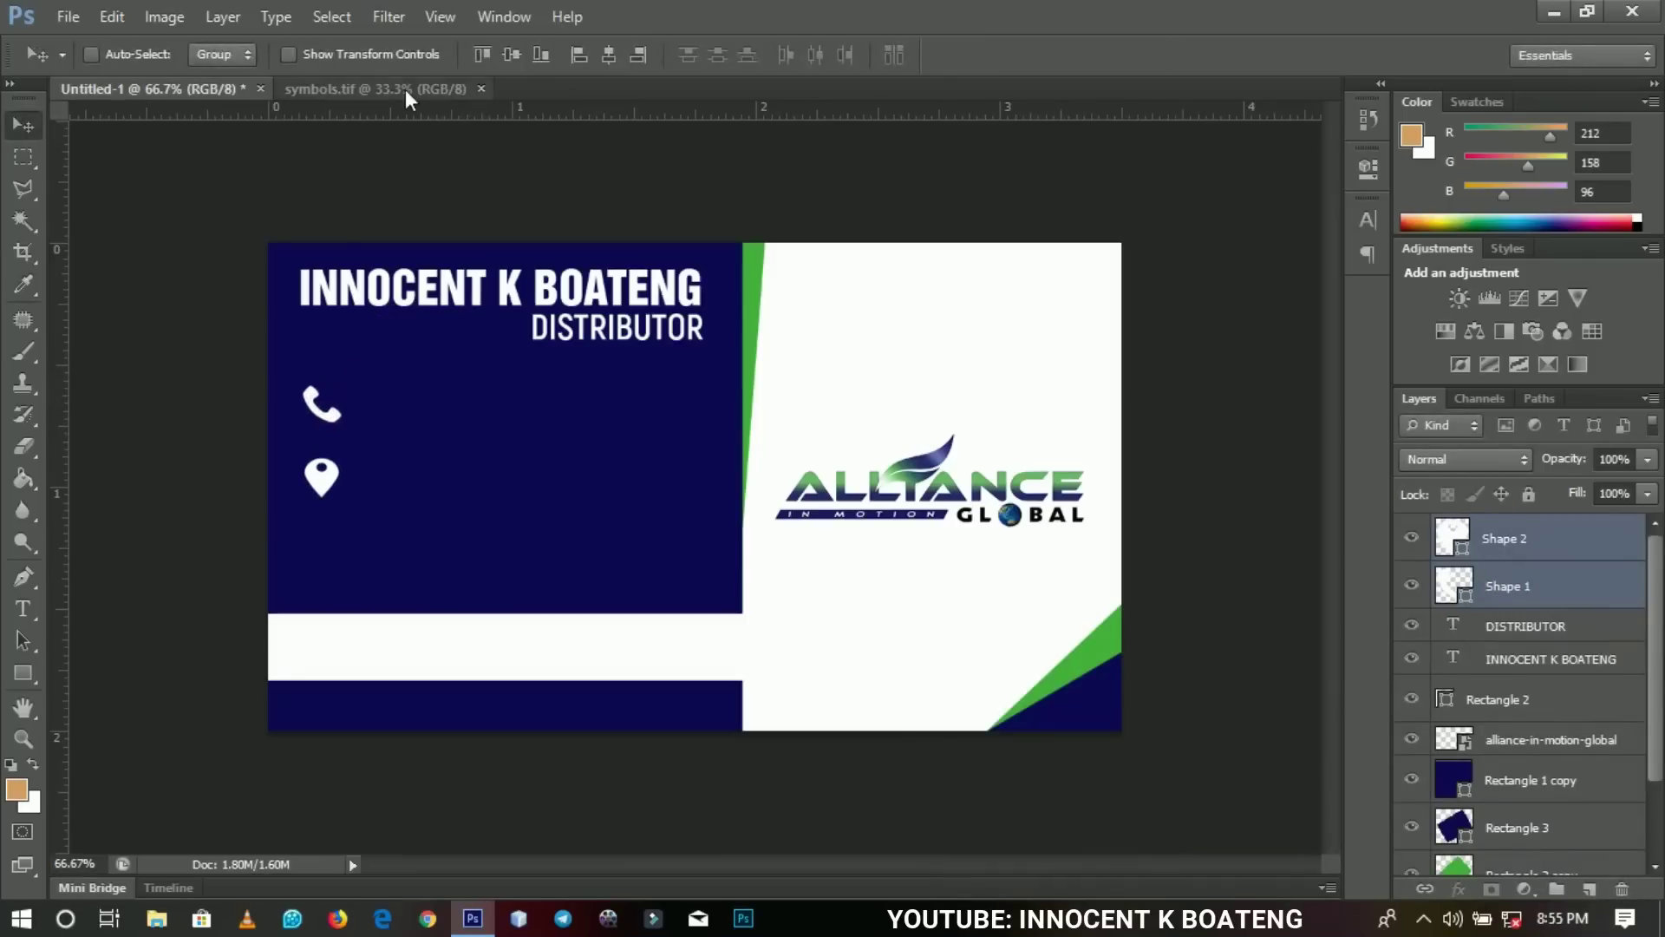
Drag the servlet.ImageServer envelope from symbols.tif into the card below the pin.
click(404, 90)
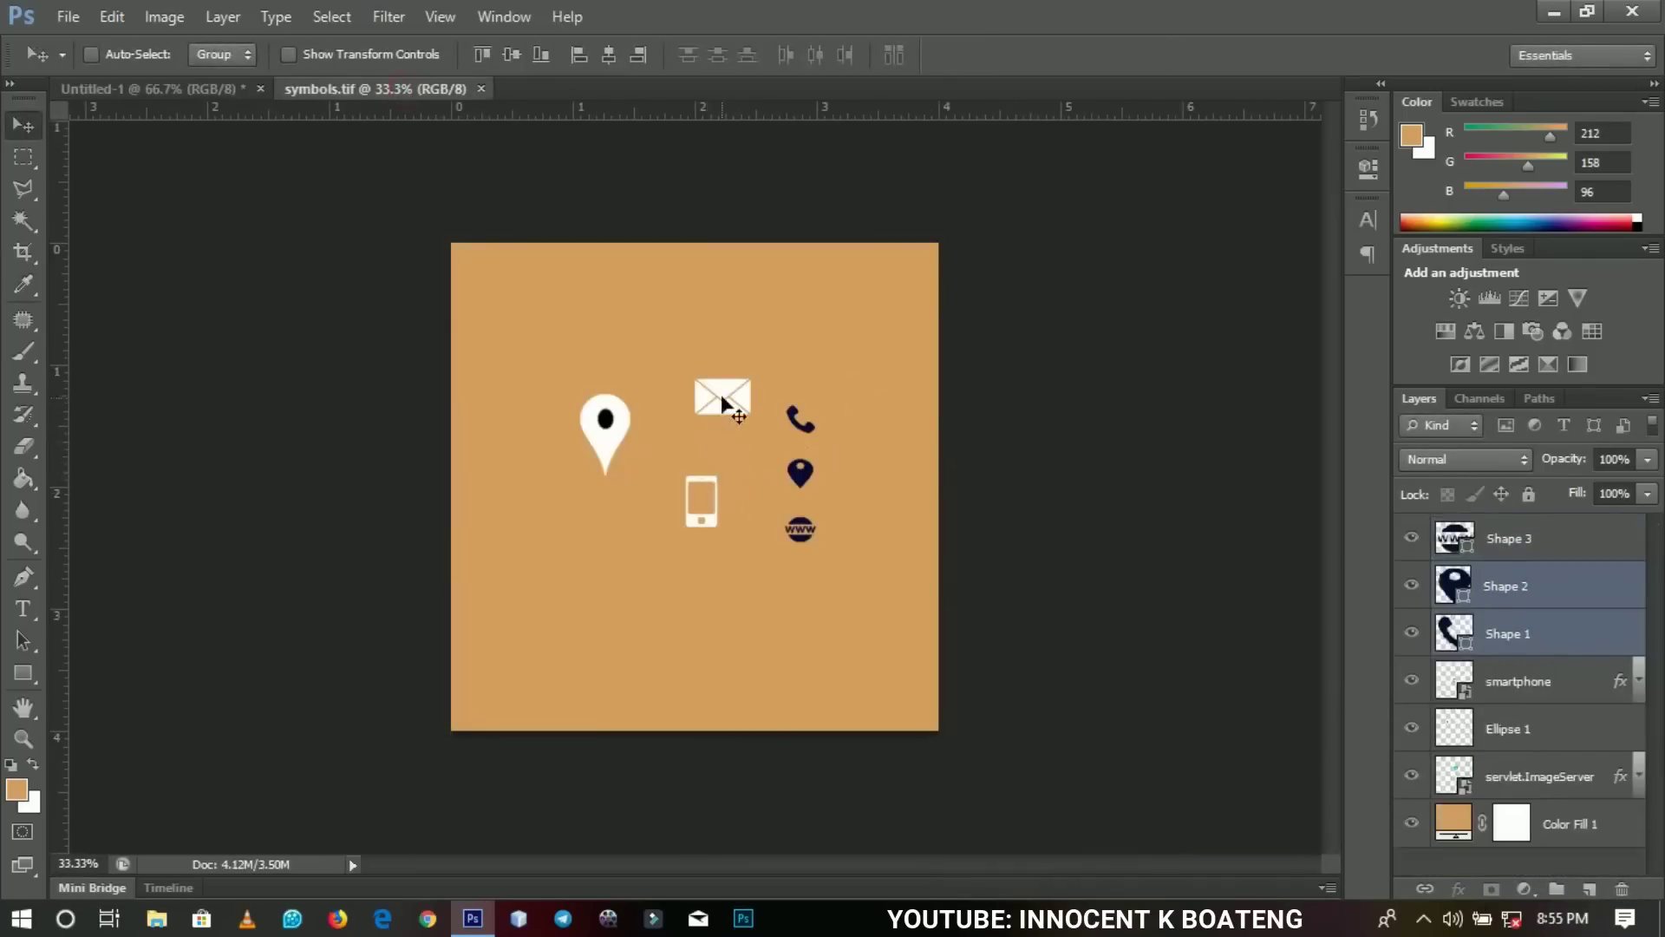
right_click(723, 398)
click(749, 415)
drag(749, 414, 352, 558)
drag(753, 494, 941, 373)
key(z)
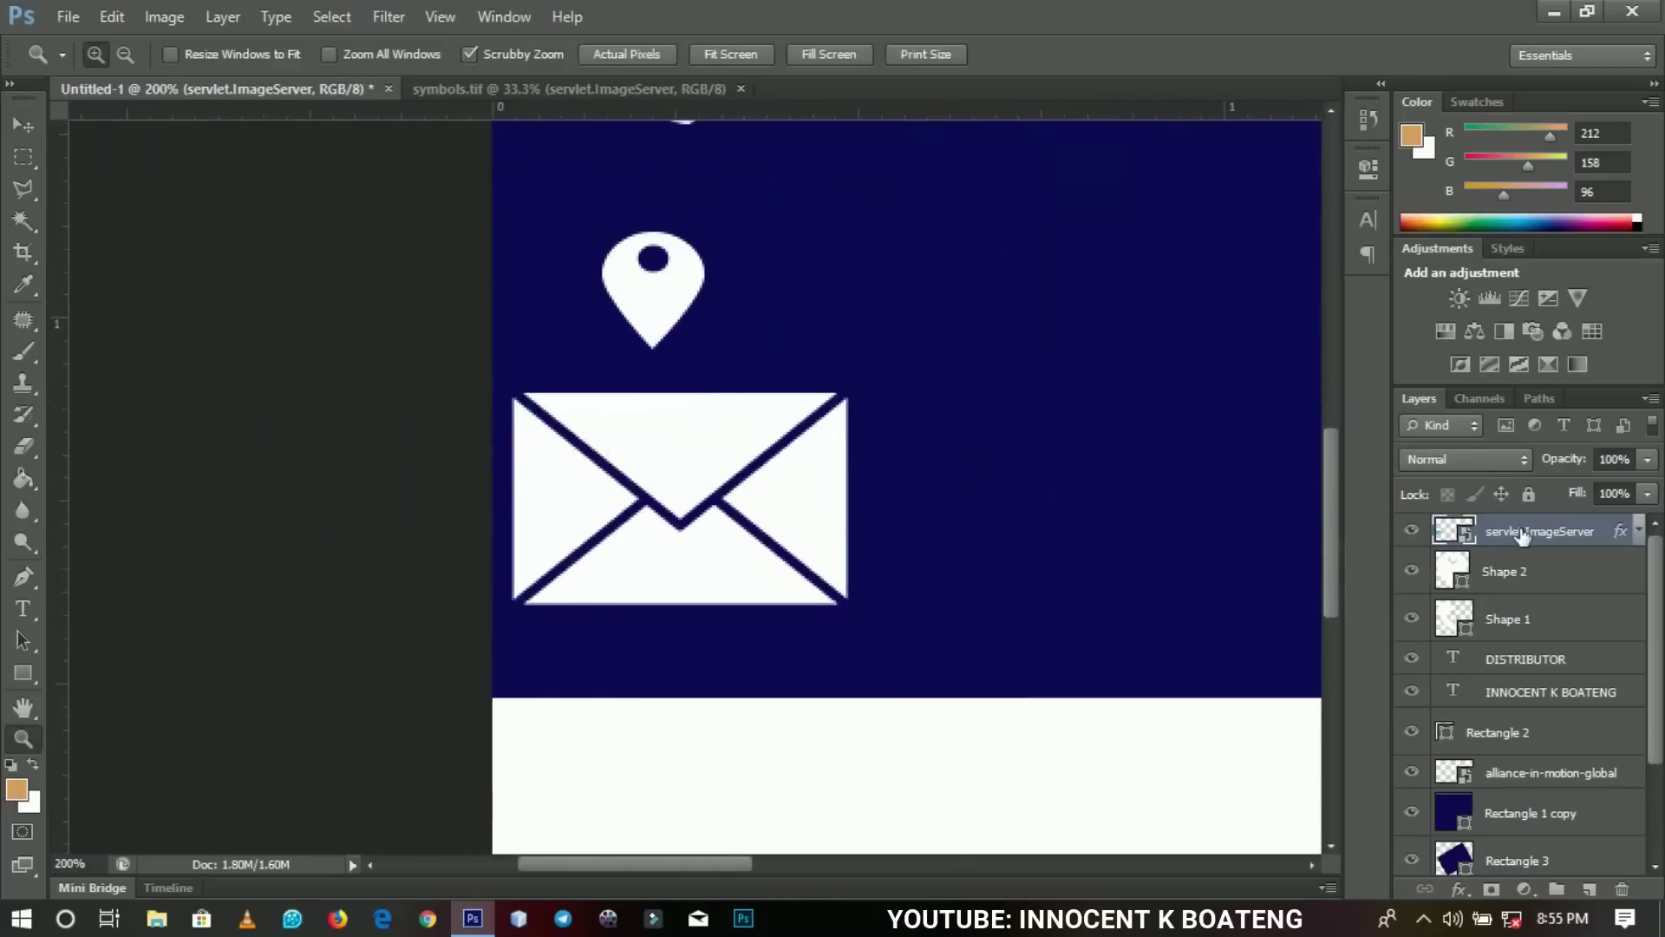
Rasterize the envelope layer and try a red Color Overlay, then cancel it.
right_click(1522, 535)
click(1298, 305)
right_click(1523, 535)
click(1327, 82)
click(935, 621)
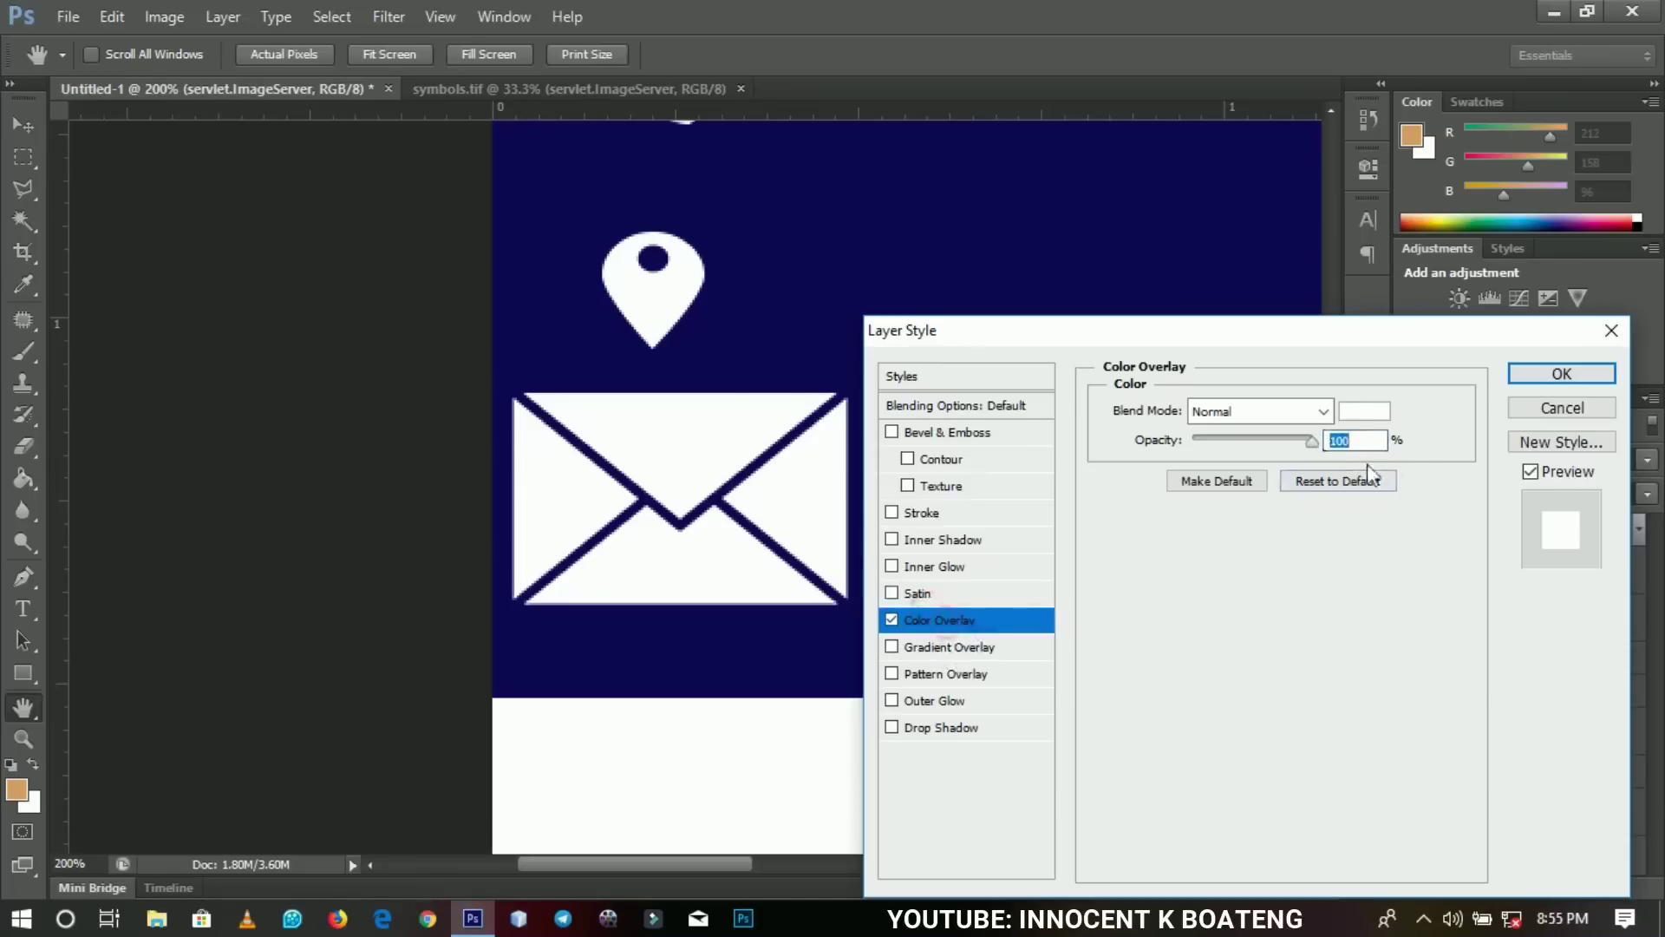
click(1363, 422)
click(1262, 621)
click(1157, 758)
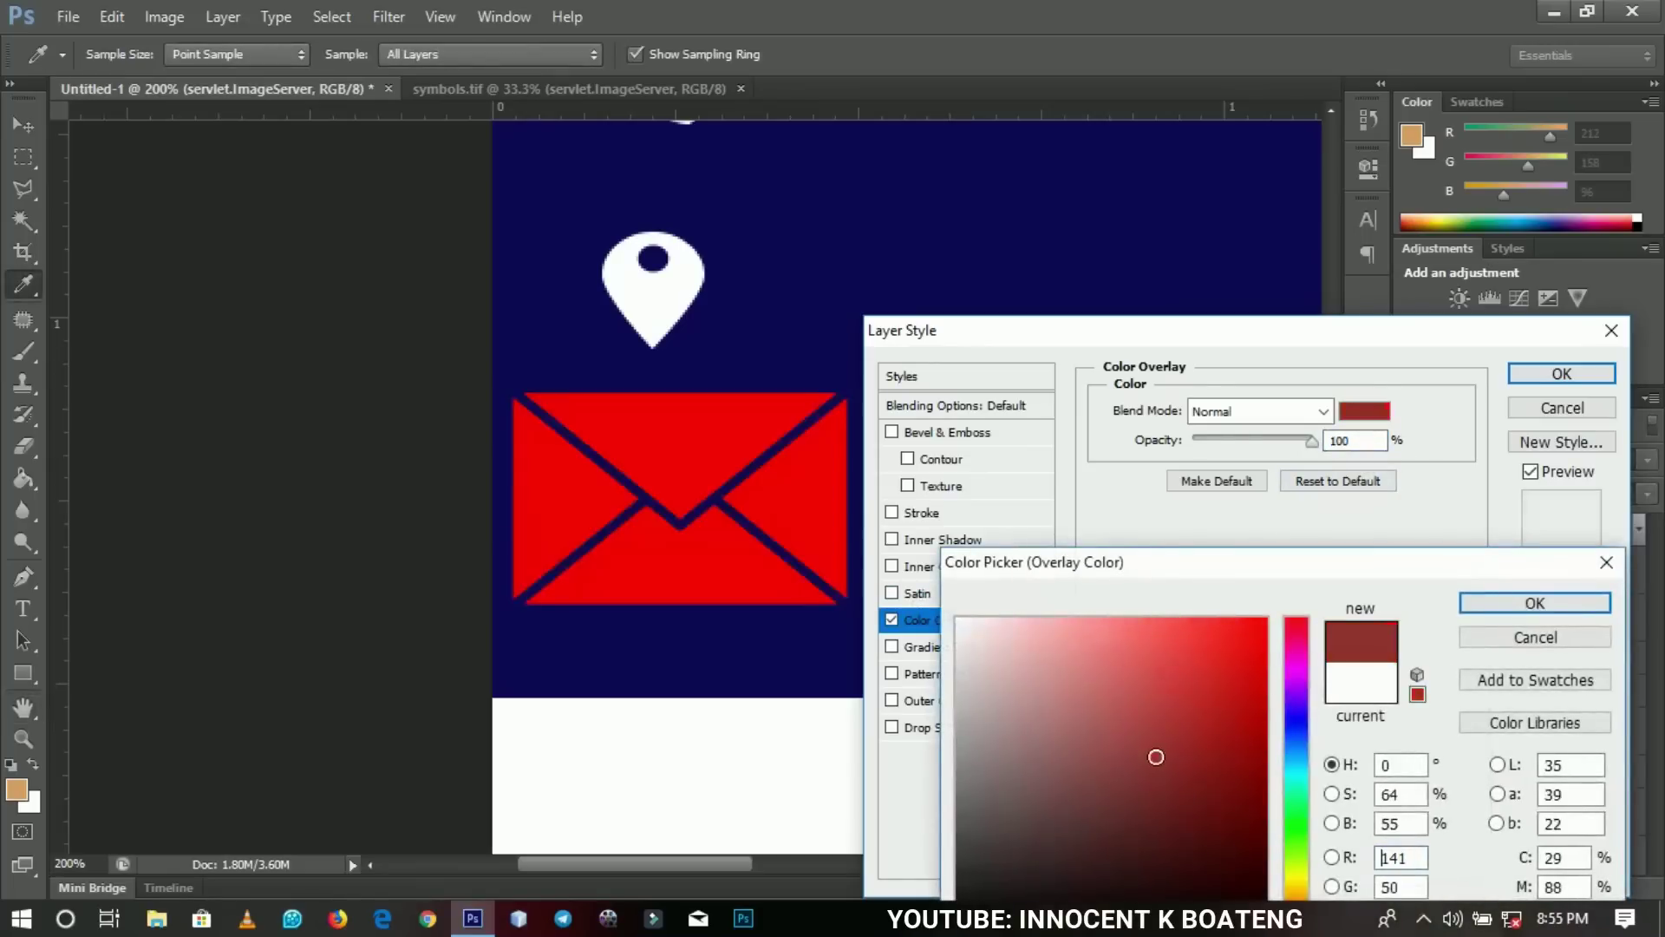
click(1535, 636)
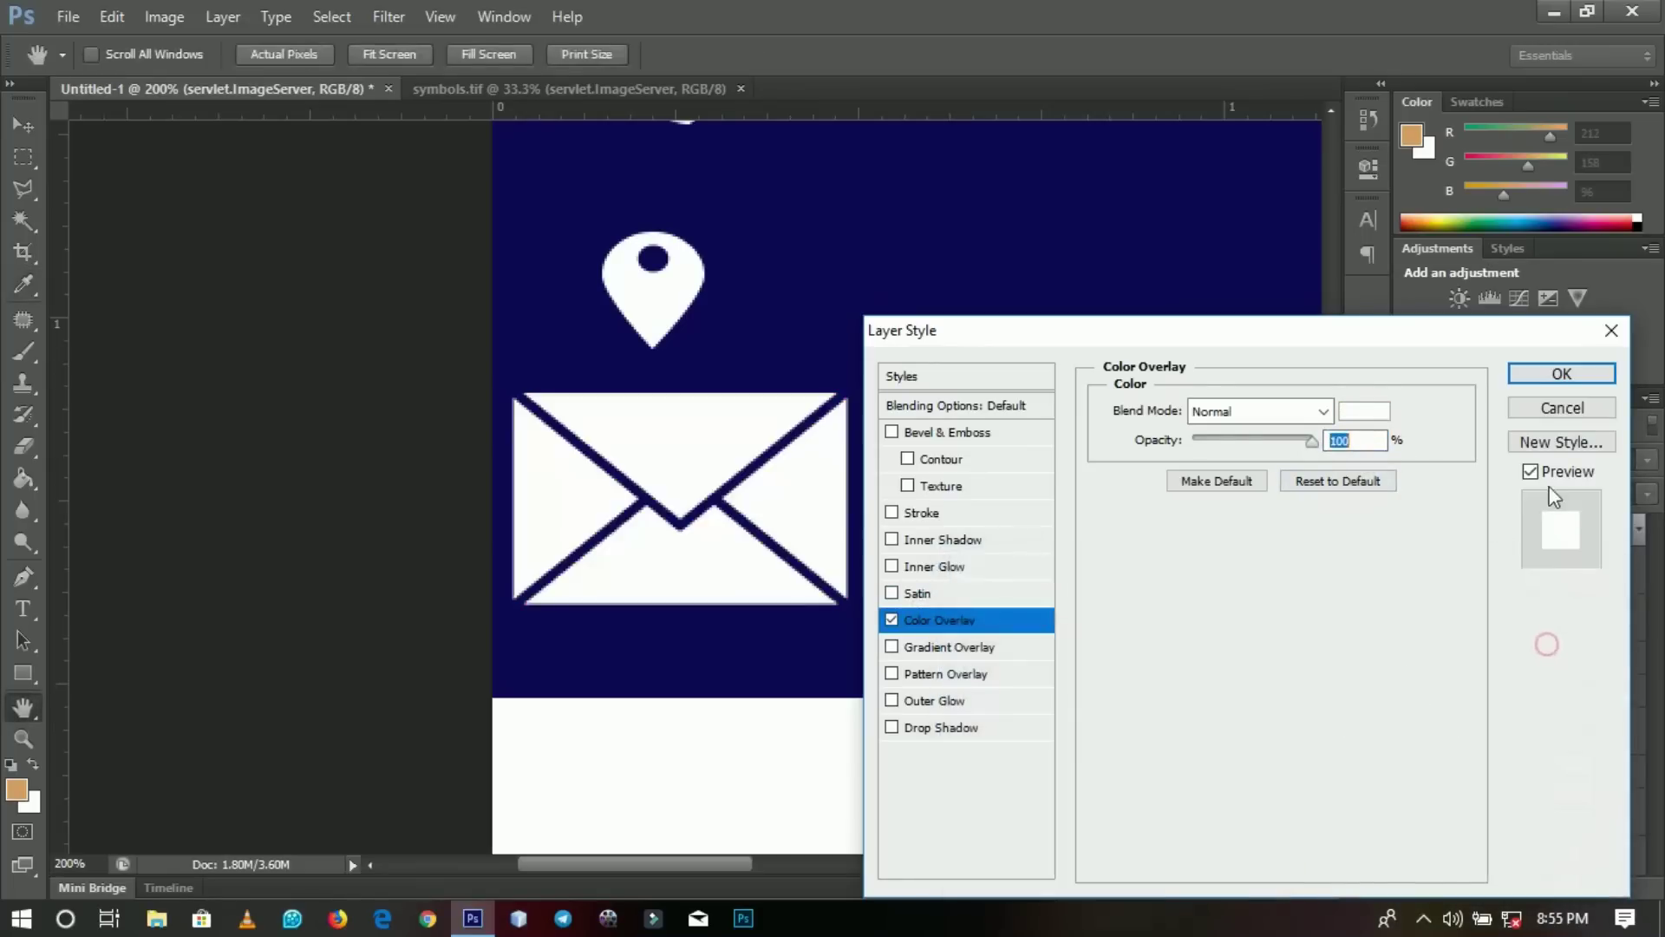
click(1542, 394)
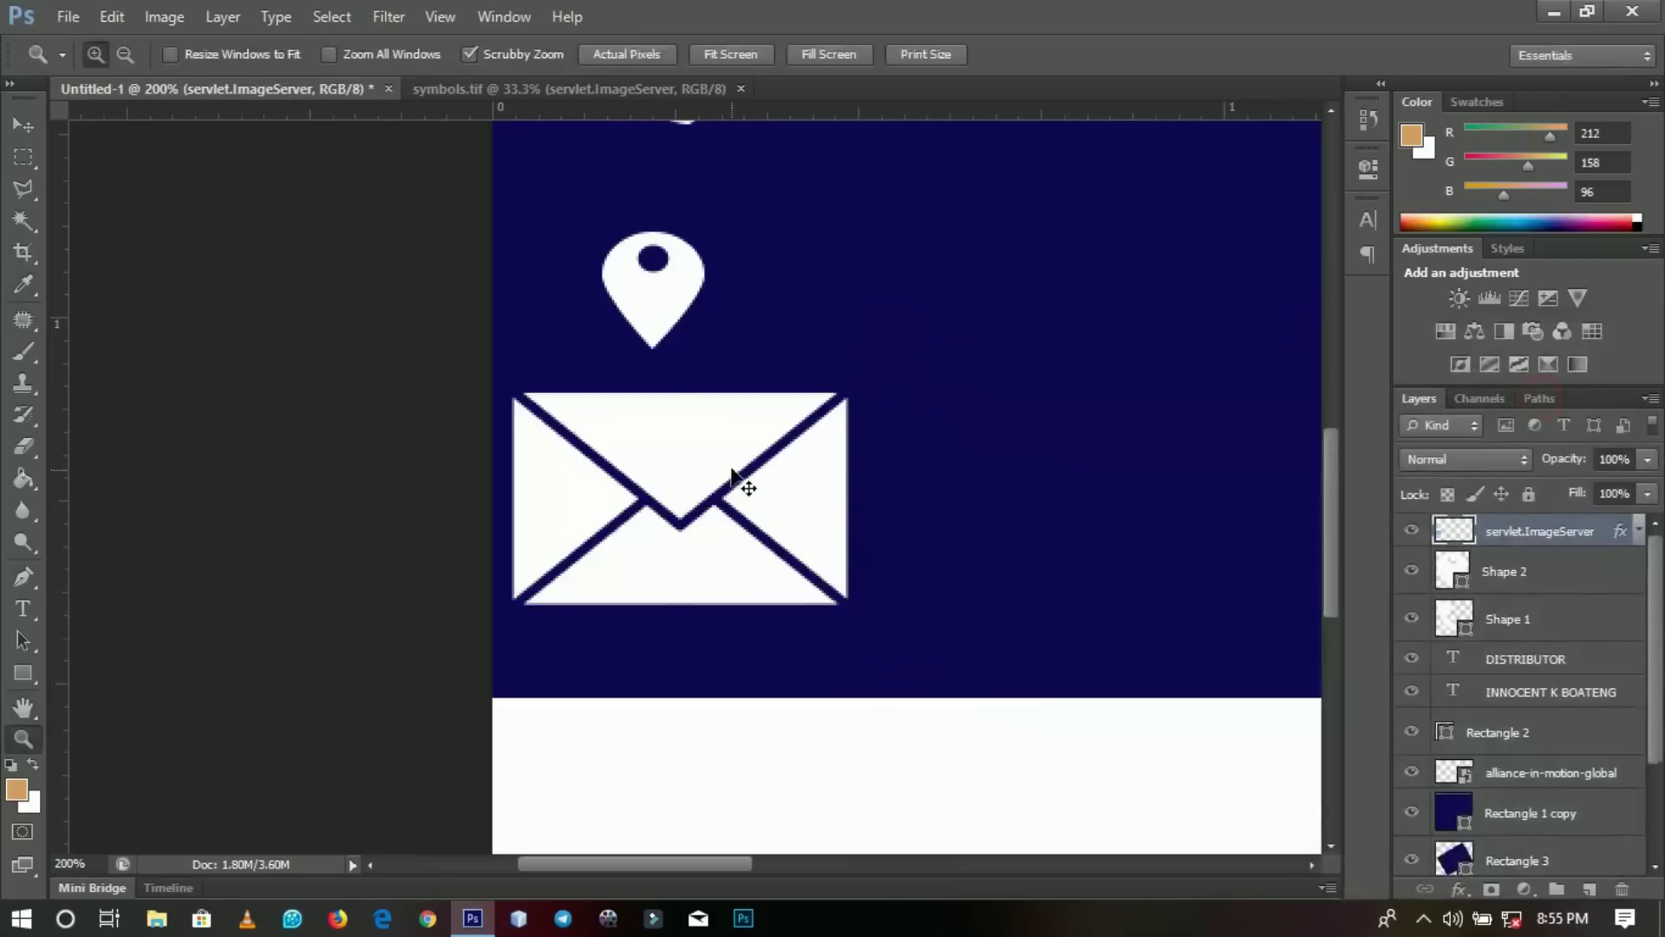
Scale the envelope down to 33.33%.
key(ctrl+t)
drag(850, 394, 736, 458)
key(Return)
key(z)
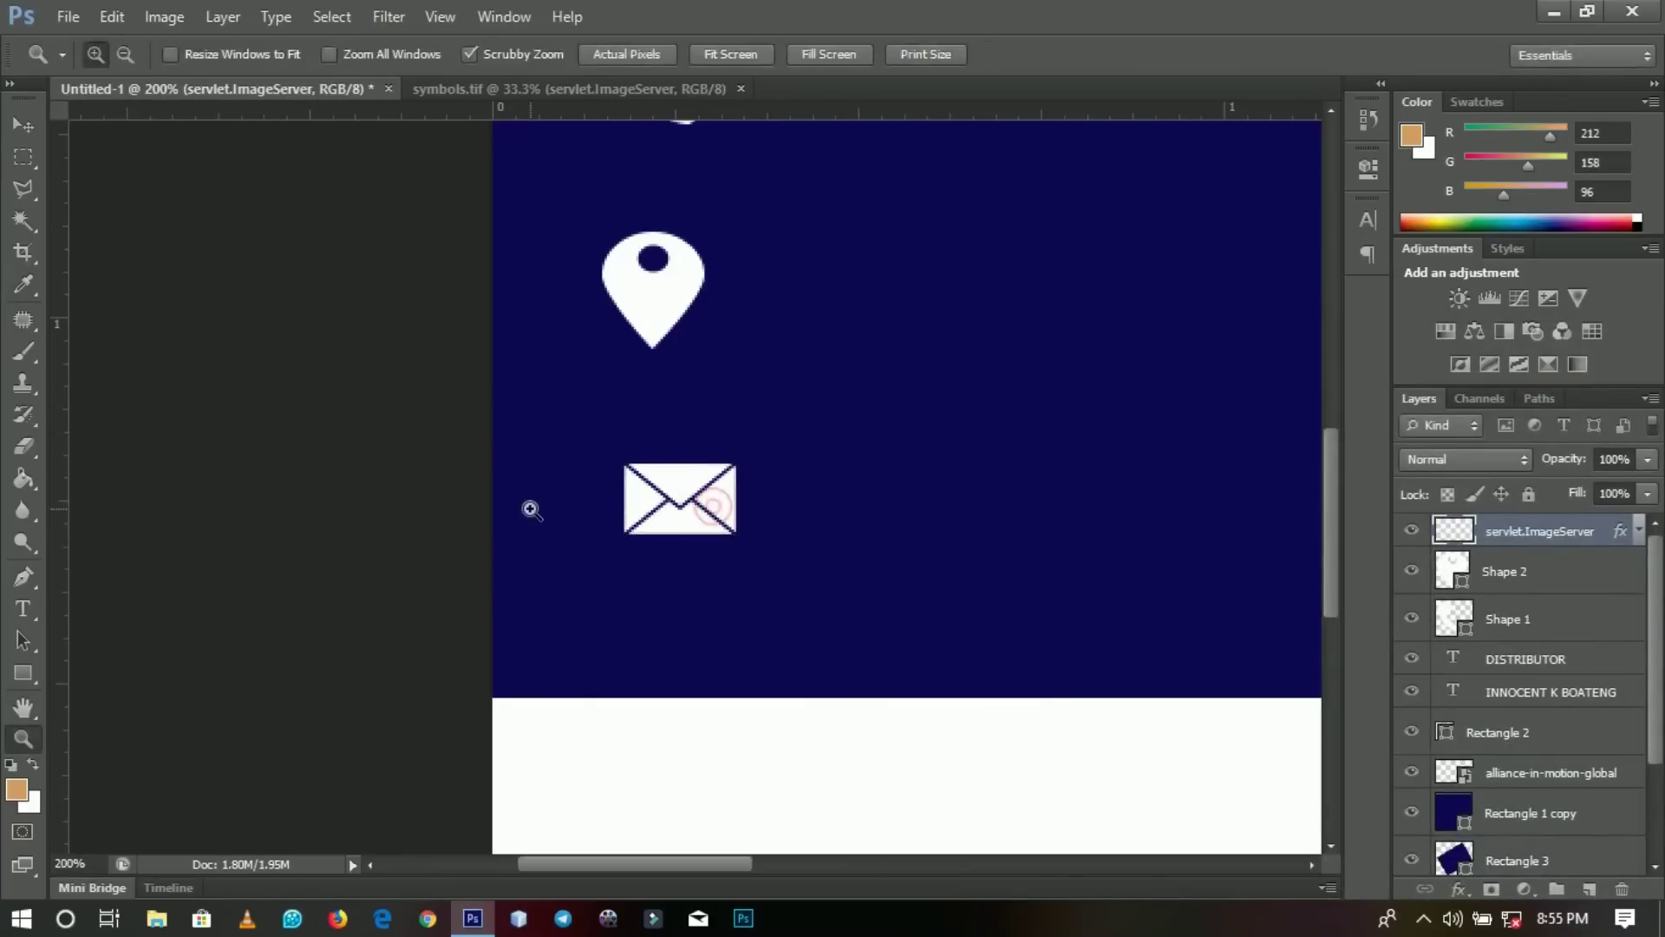
Add vertical guides at the pin's left and right edges and select the envelope layer.
key(ctrl+r)
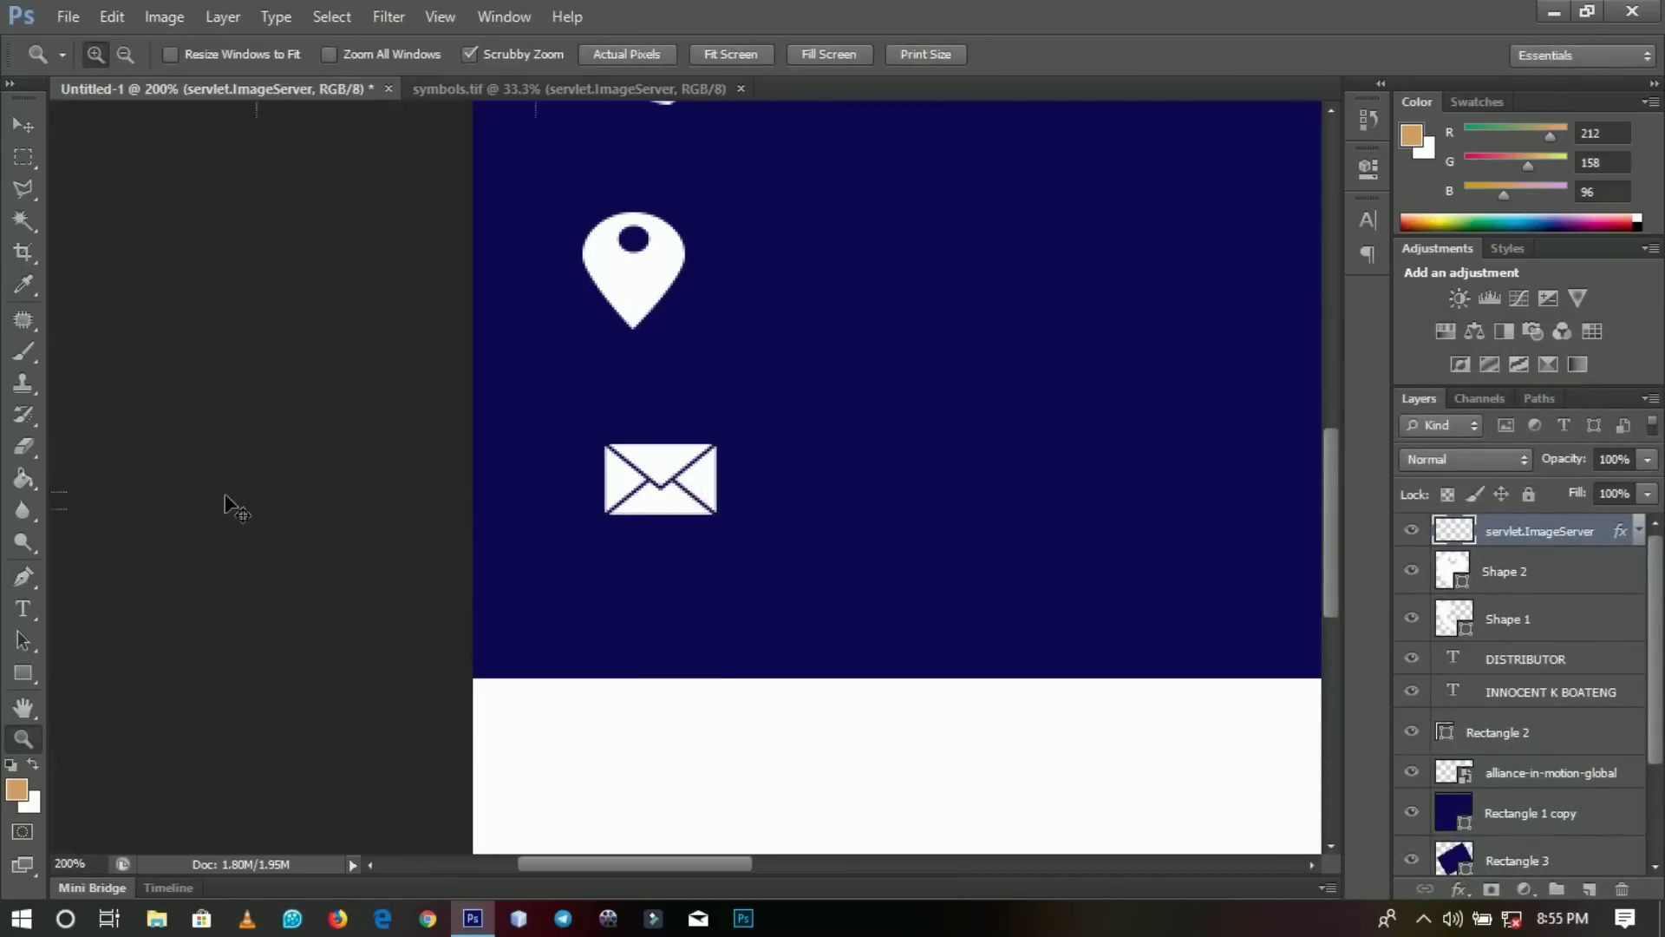
key(ctrl+r)
drag(66, 464, 597, 464)
drag(62, 503, 694, 506)
key(v)
right_click(681, 512)
click(735, 529)
Move the Shape 1 phone icon down to line up between the guides.
drag(688, 408, 688, 535)
right_click(654, 263)
click(694, 275)
drag(658, 258, 656, 439)
Move the Shape 2 pin down onto the white strip and fill it with the panel navy.
right_click(657, 482)
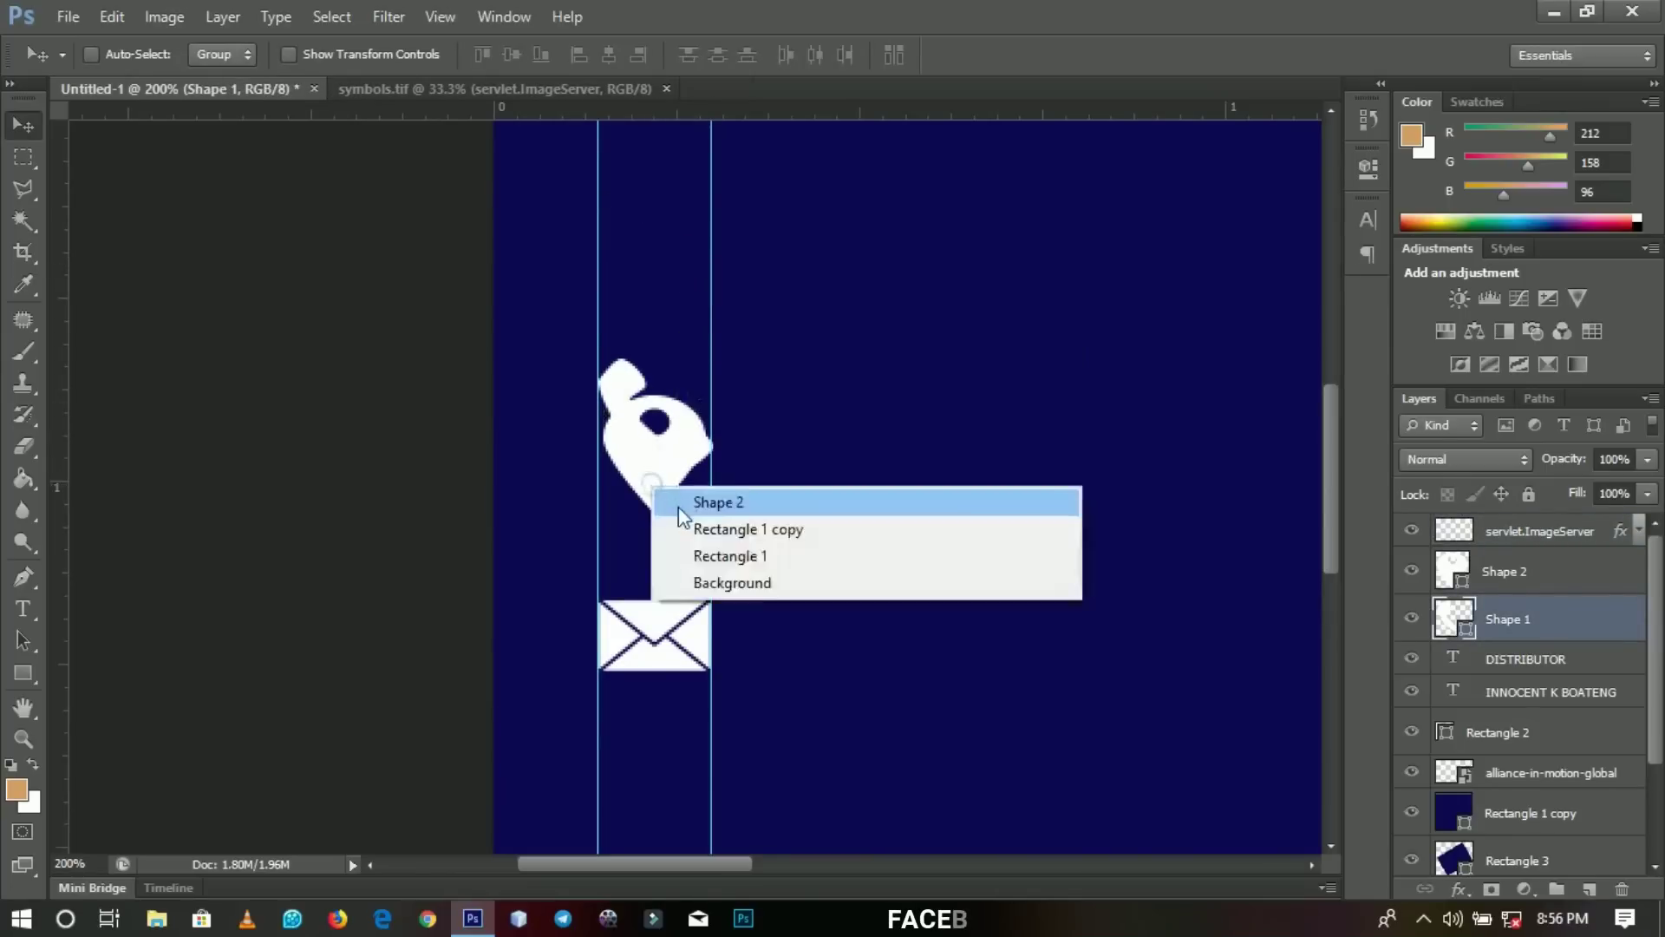
click(685, 496)
drag(685, 603, 688, 342)
drag(668, 235, 665, 733)
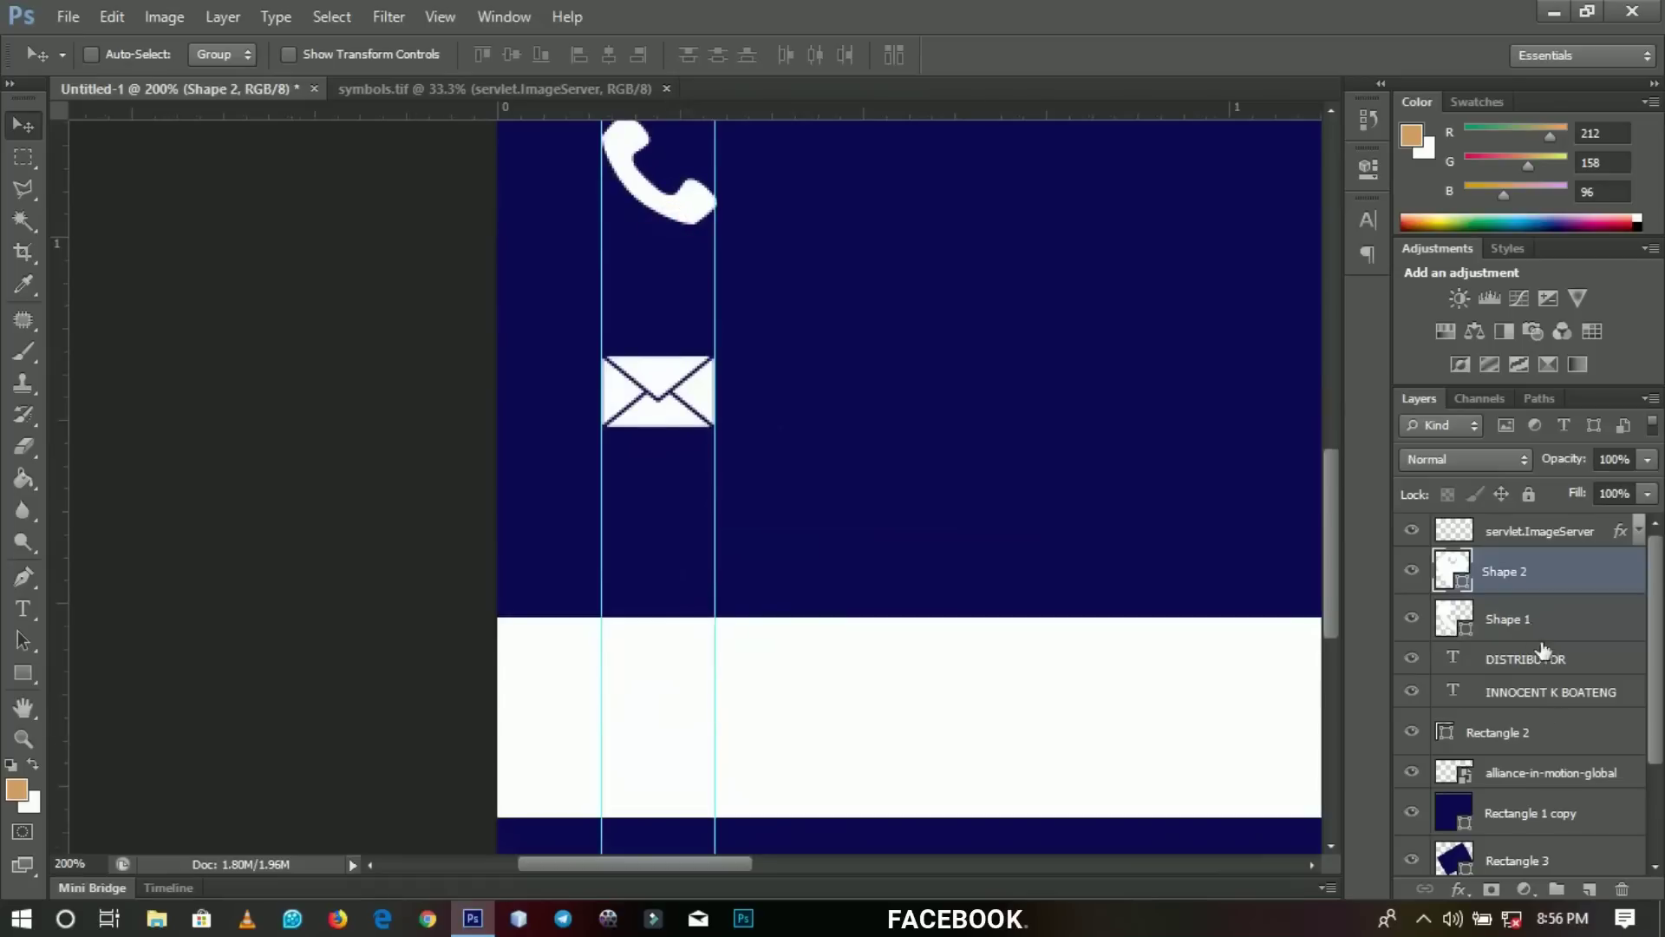
double_click(1462, 581)
click(1120, 442)
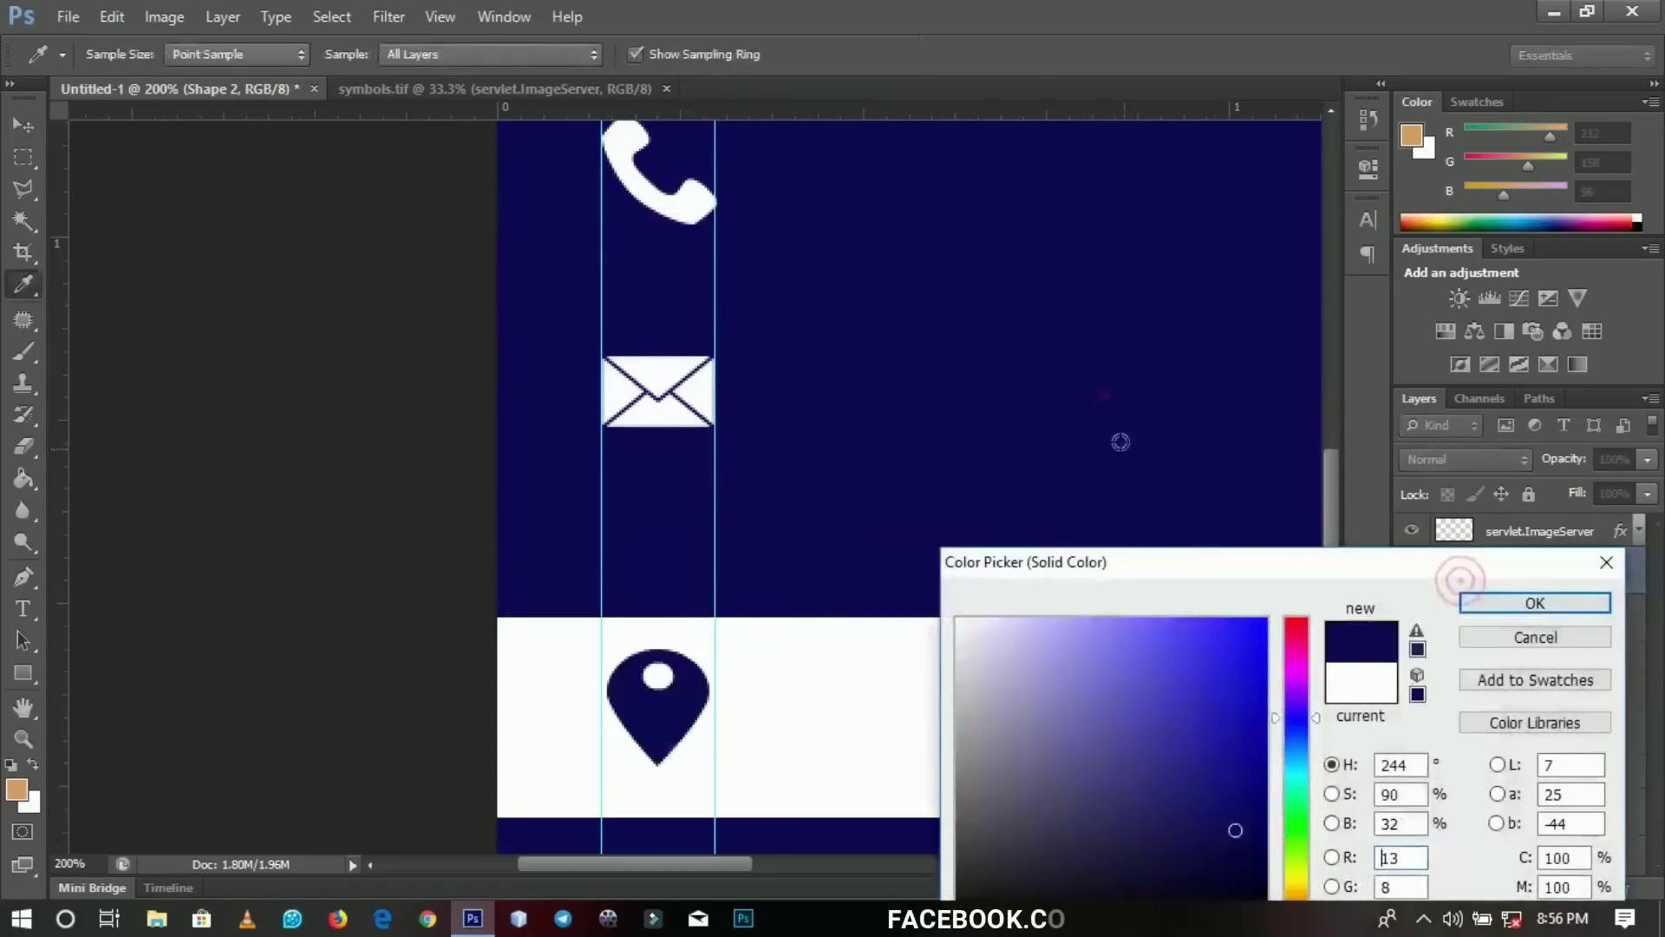
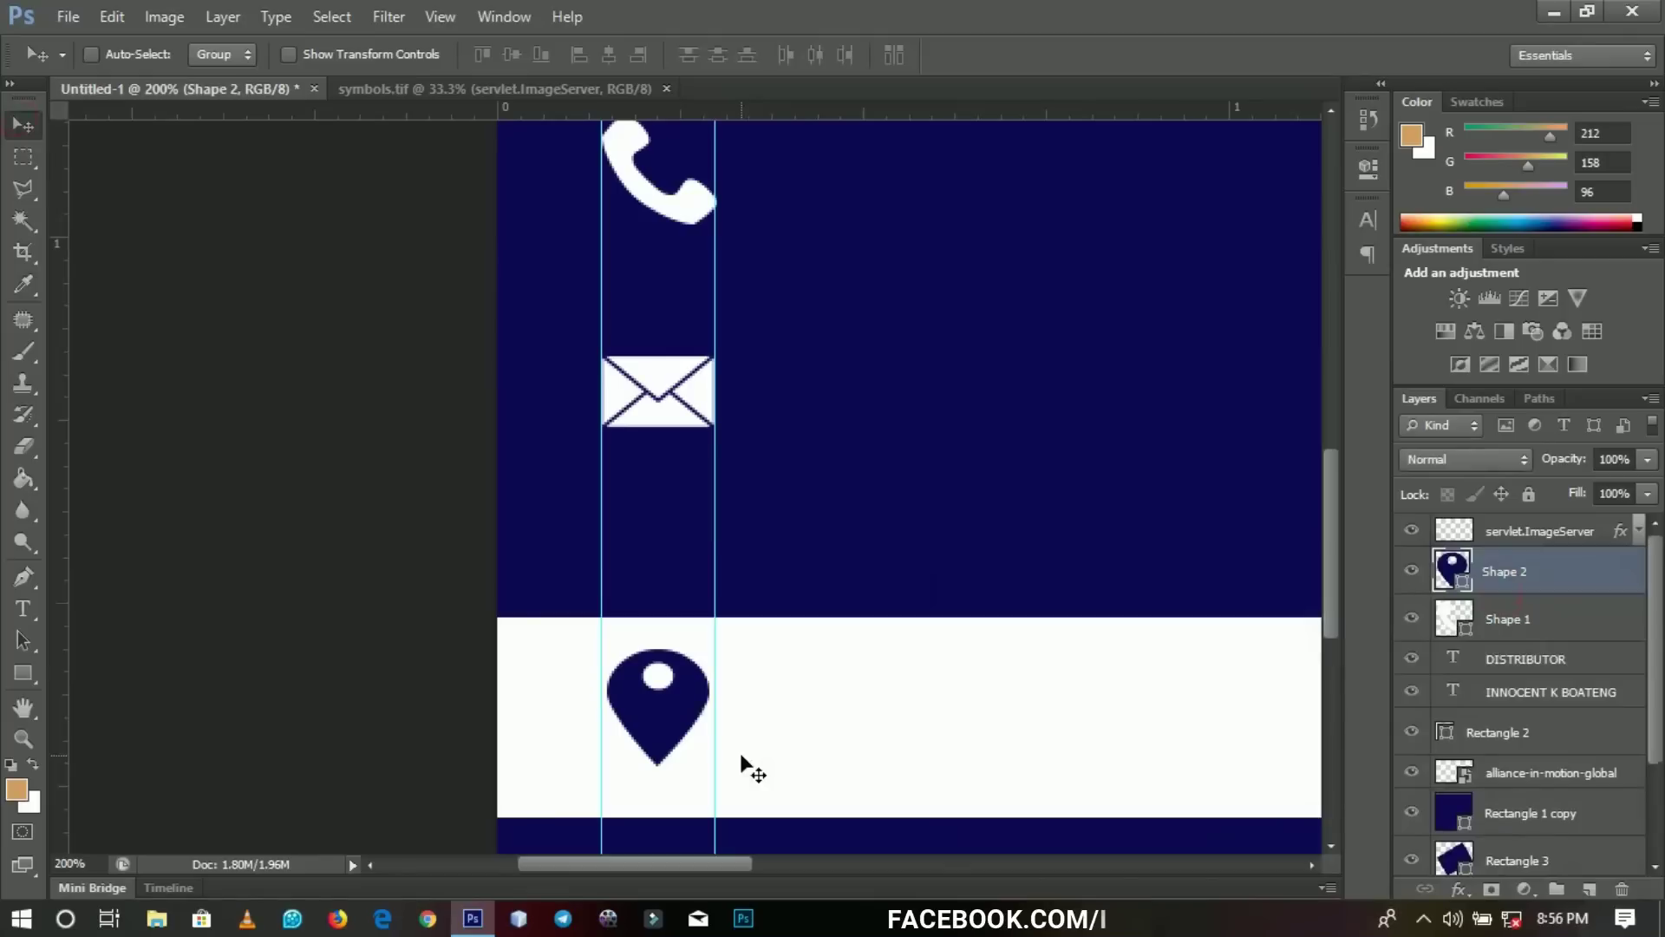
Type the two phone numbers on two lines right of the phone icon.
key(z)
alt+click(714, 488)
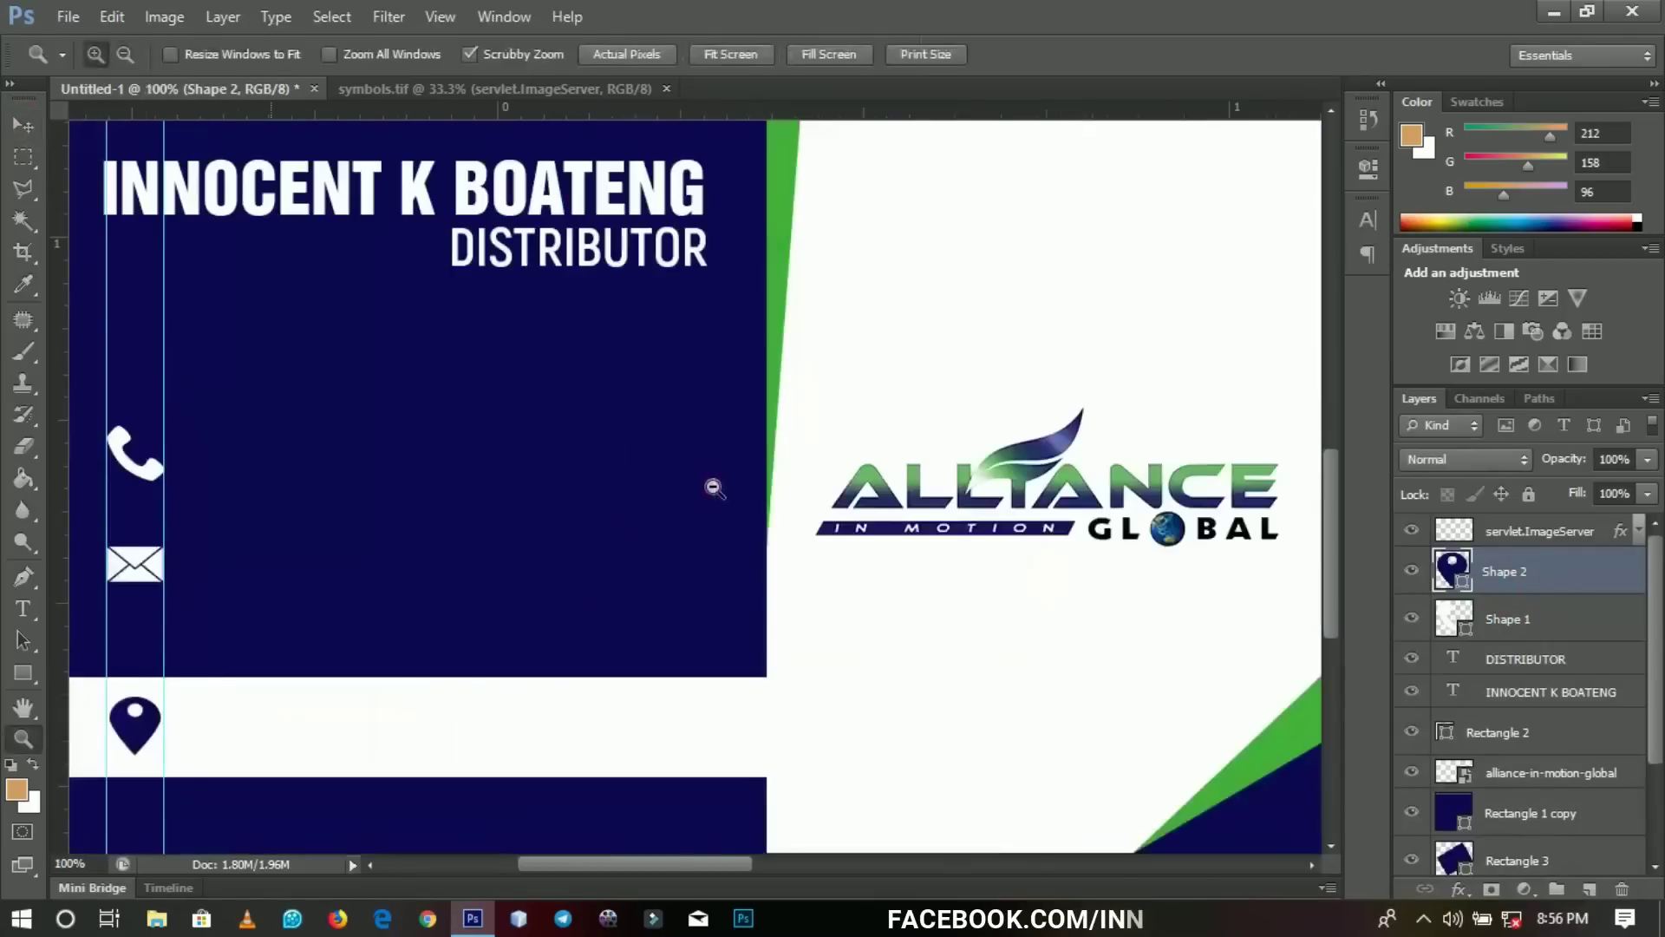
key(v)
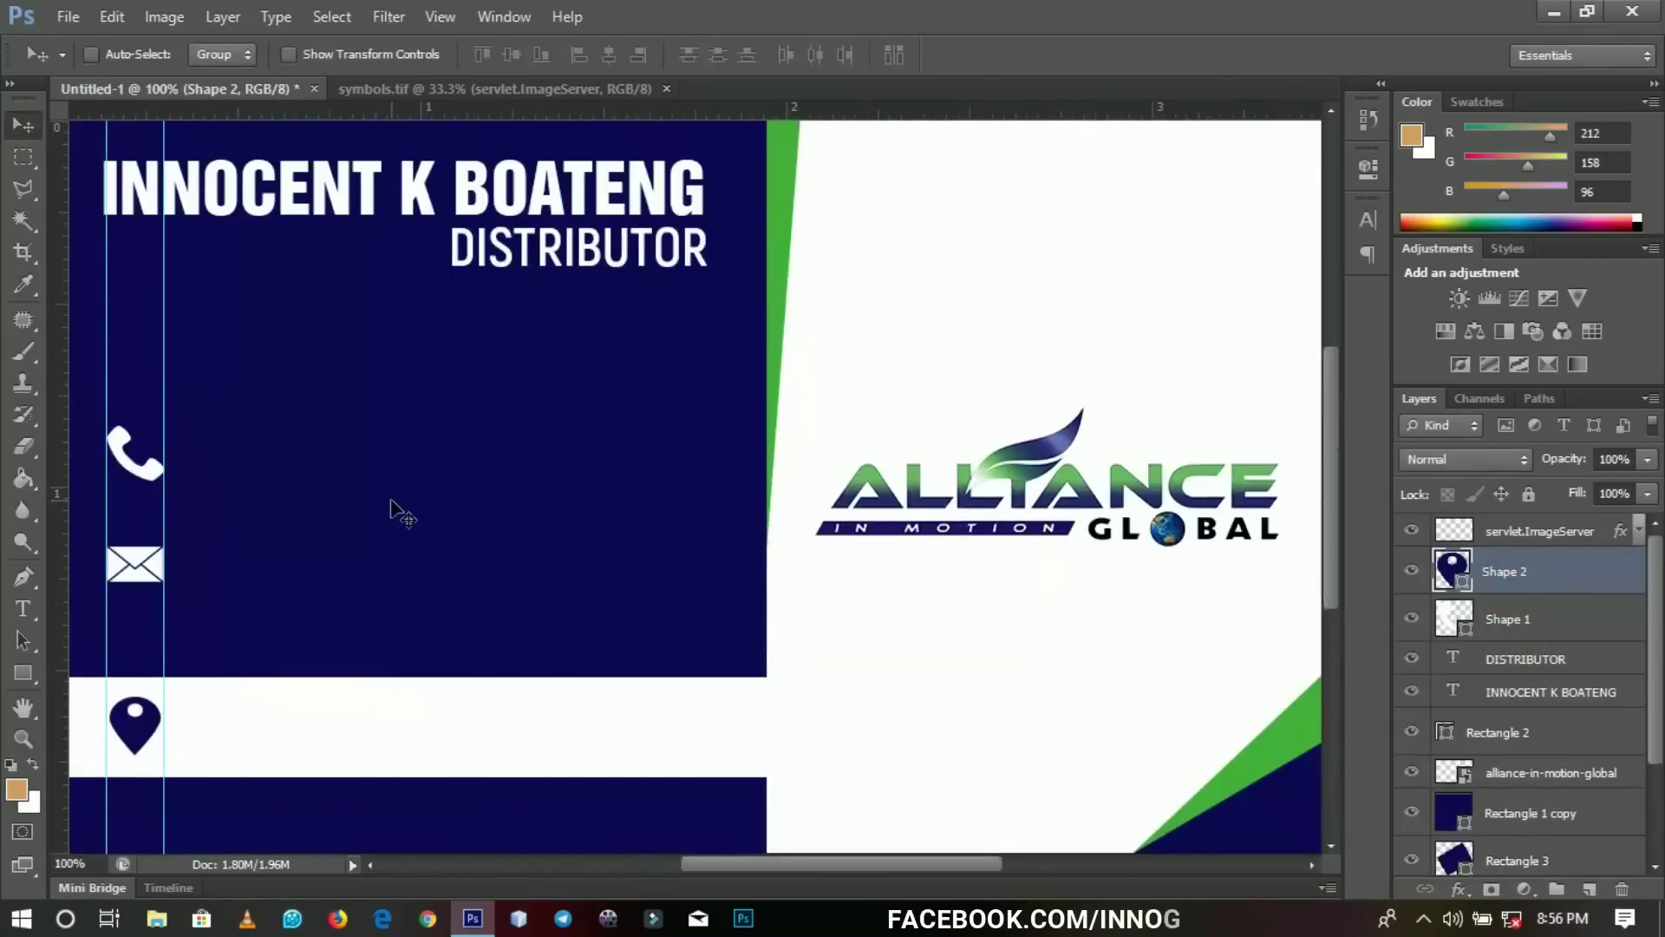
key(z)
click(392, 503)
alt+click(395, 499)
alt+click(396, 501)
click(311, 483)
click(307, 482)
key(h)
drag(307, 482, 143, 502)
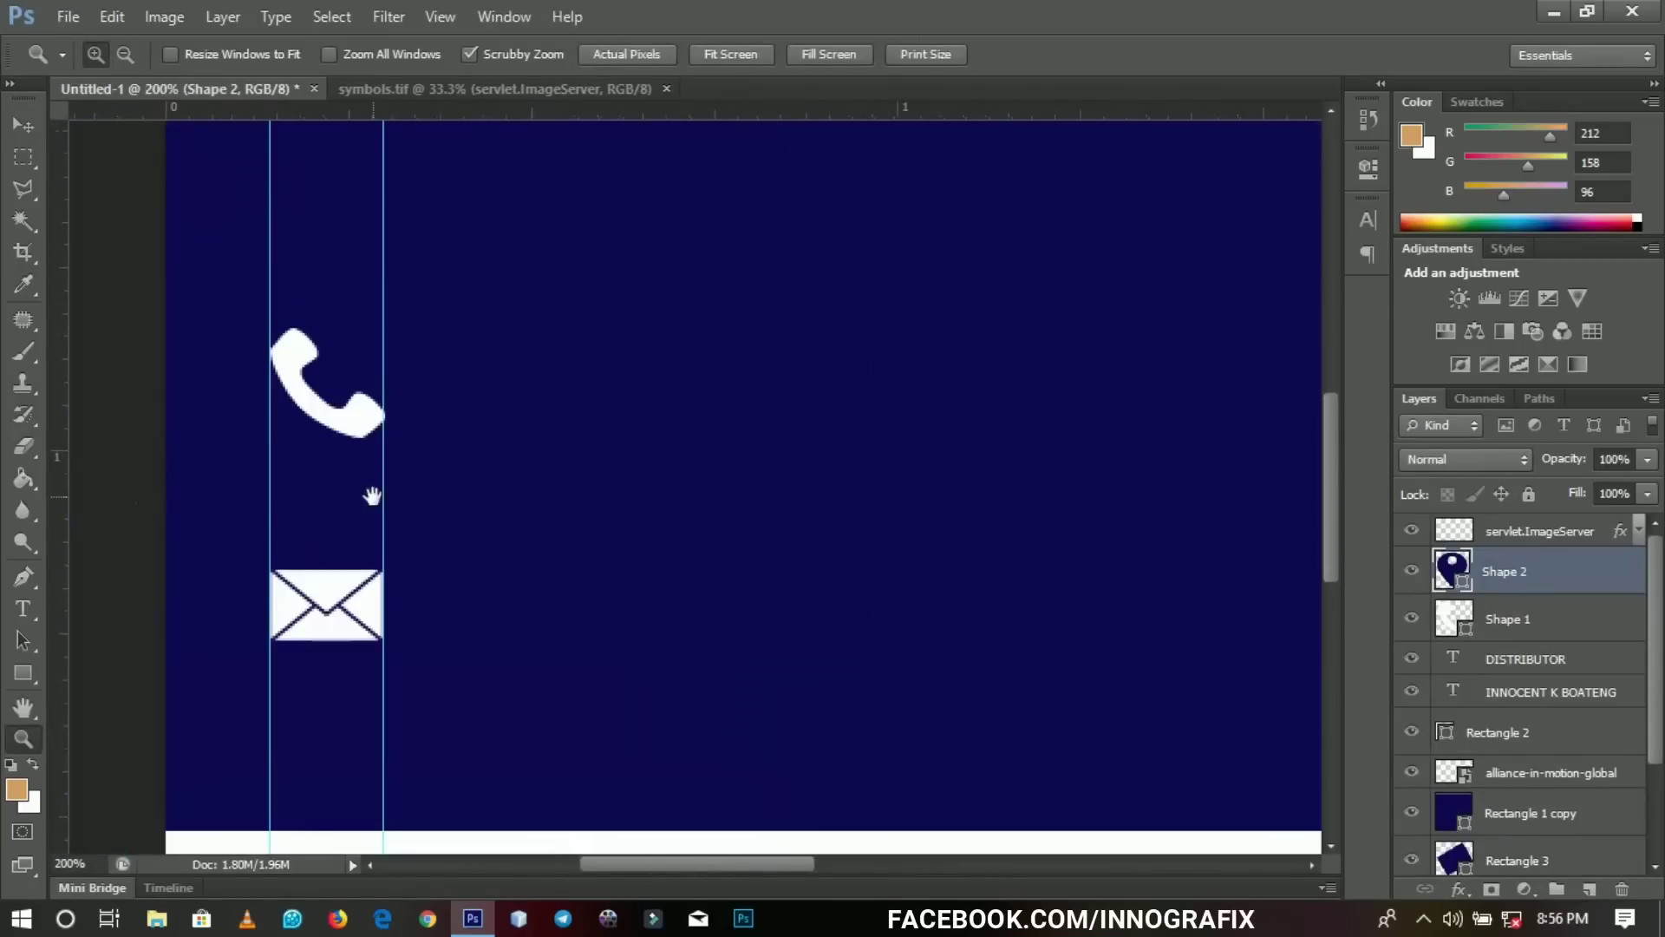
key(v)
drag(460, 438, 589, 524)
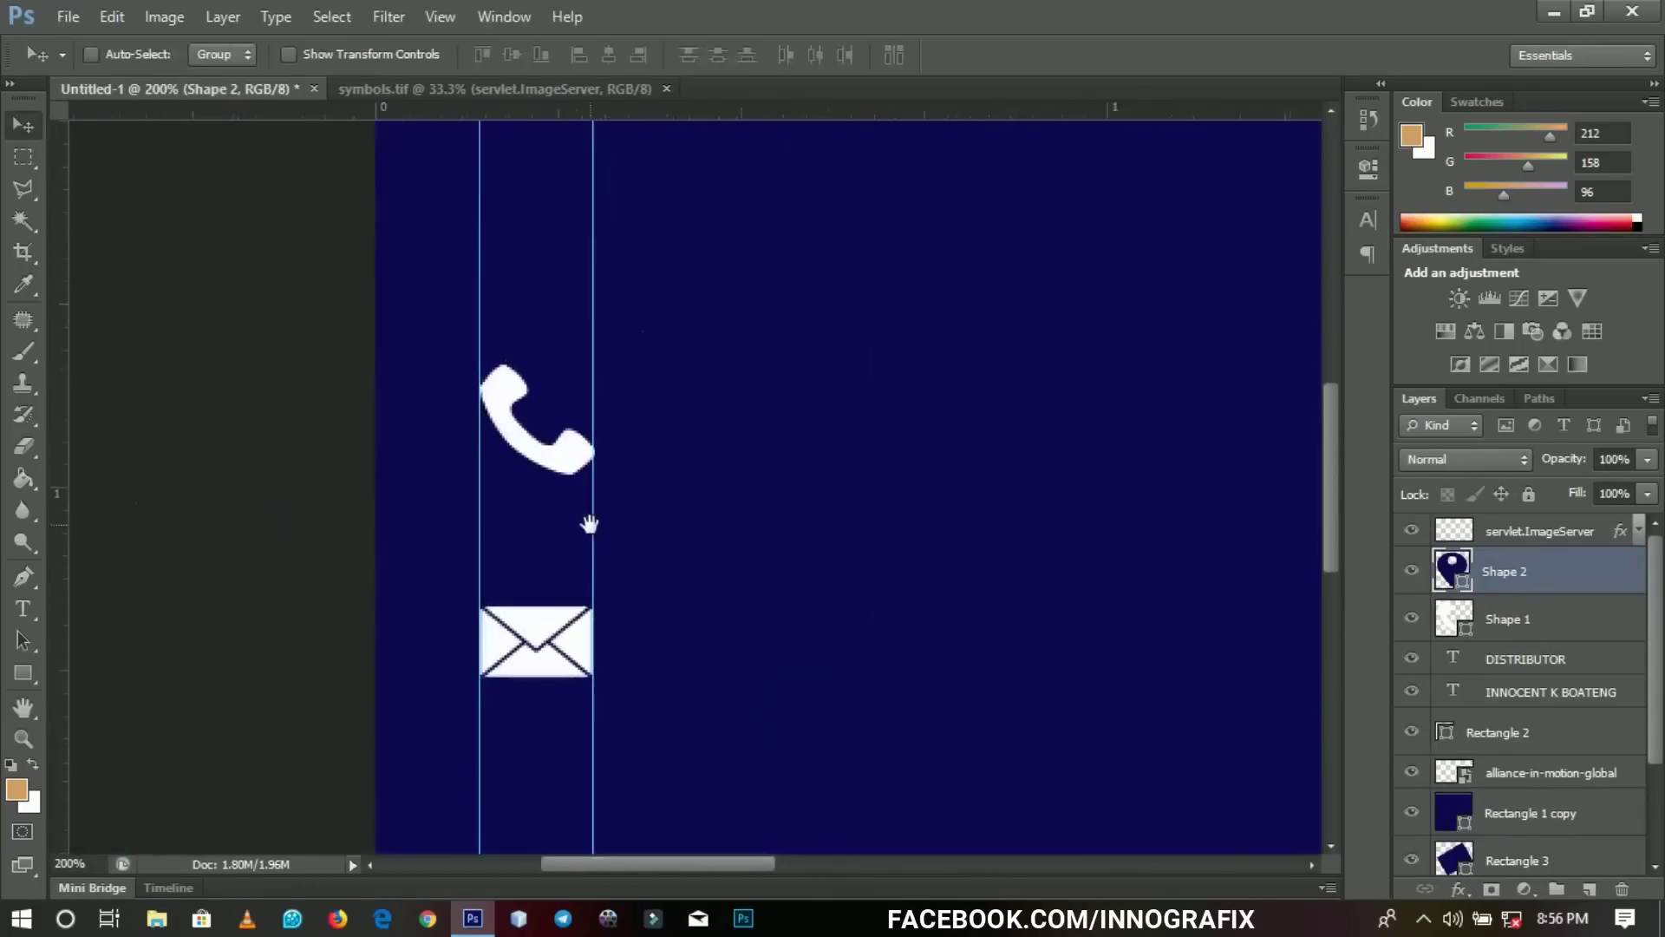
click(17, 612)
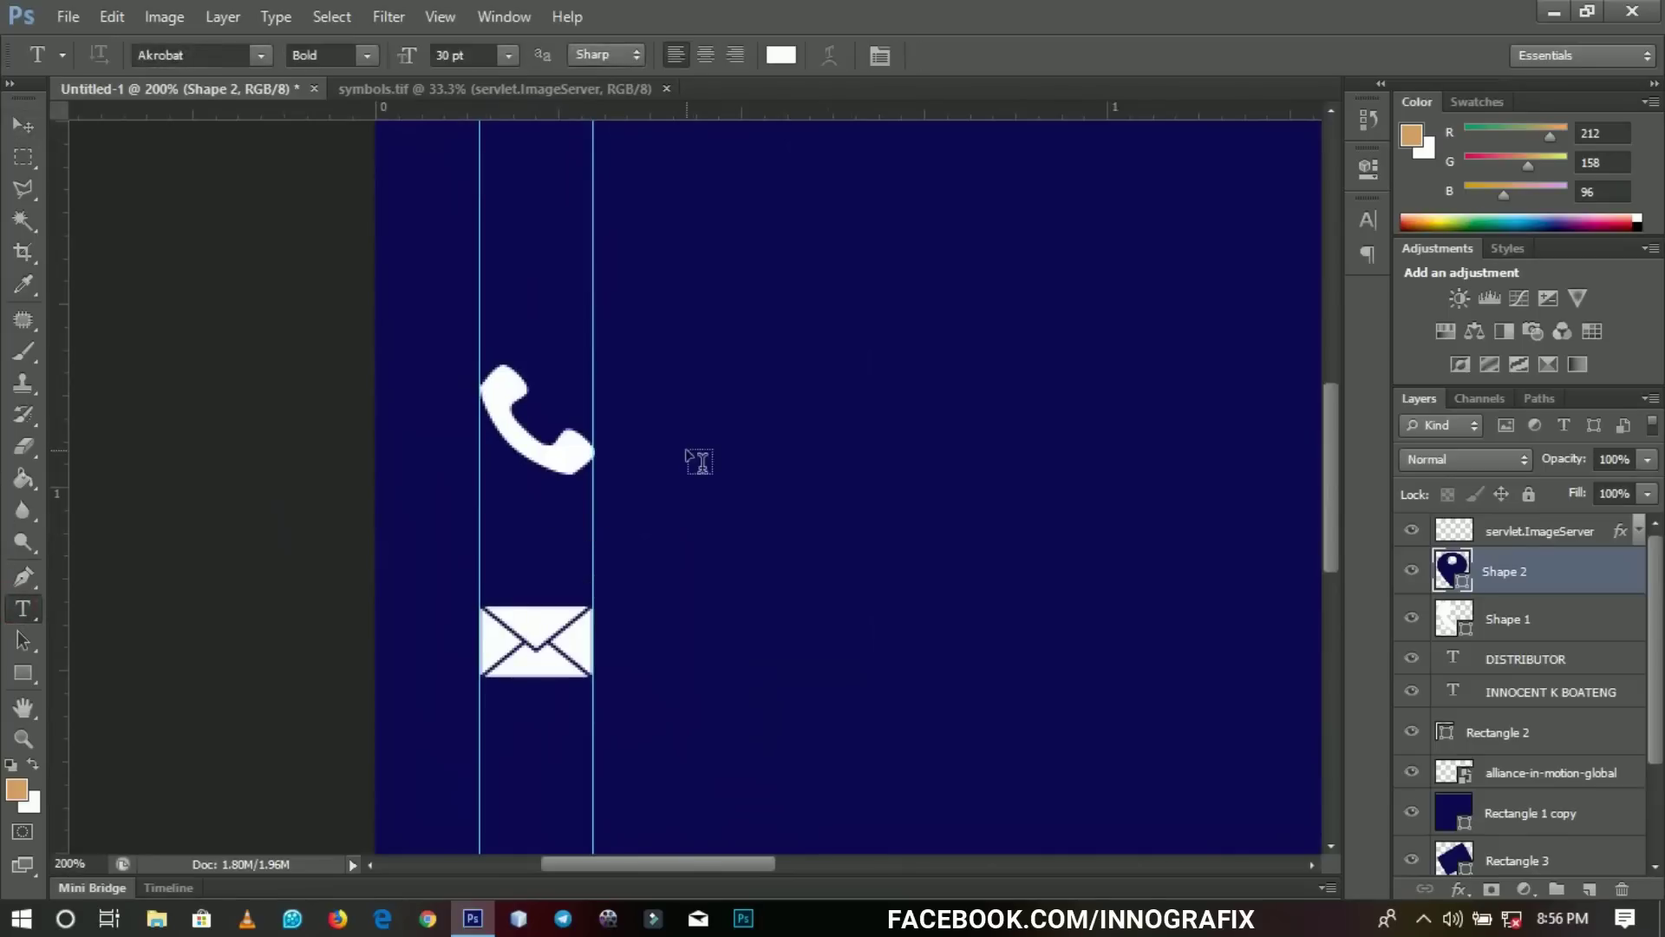
click(685, 423)
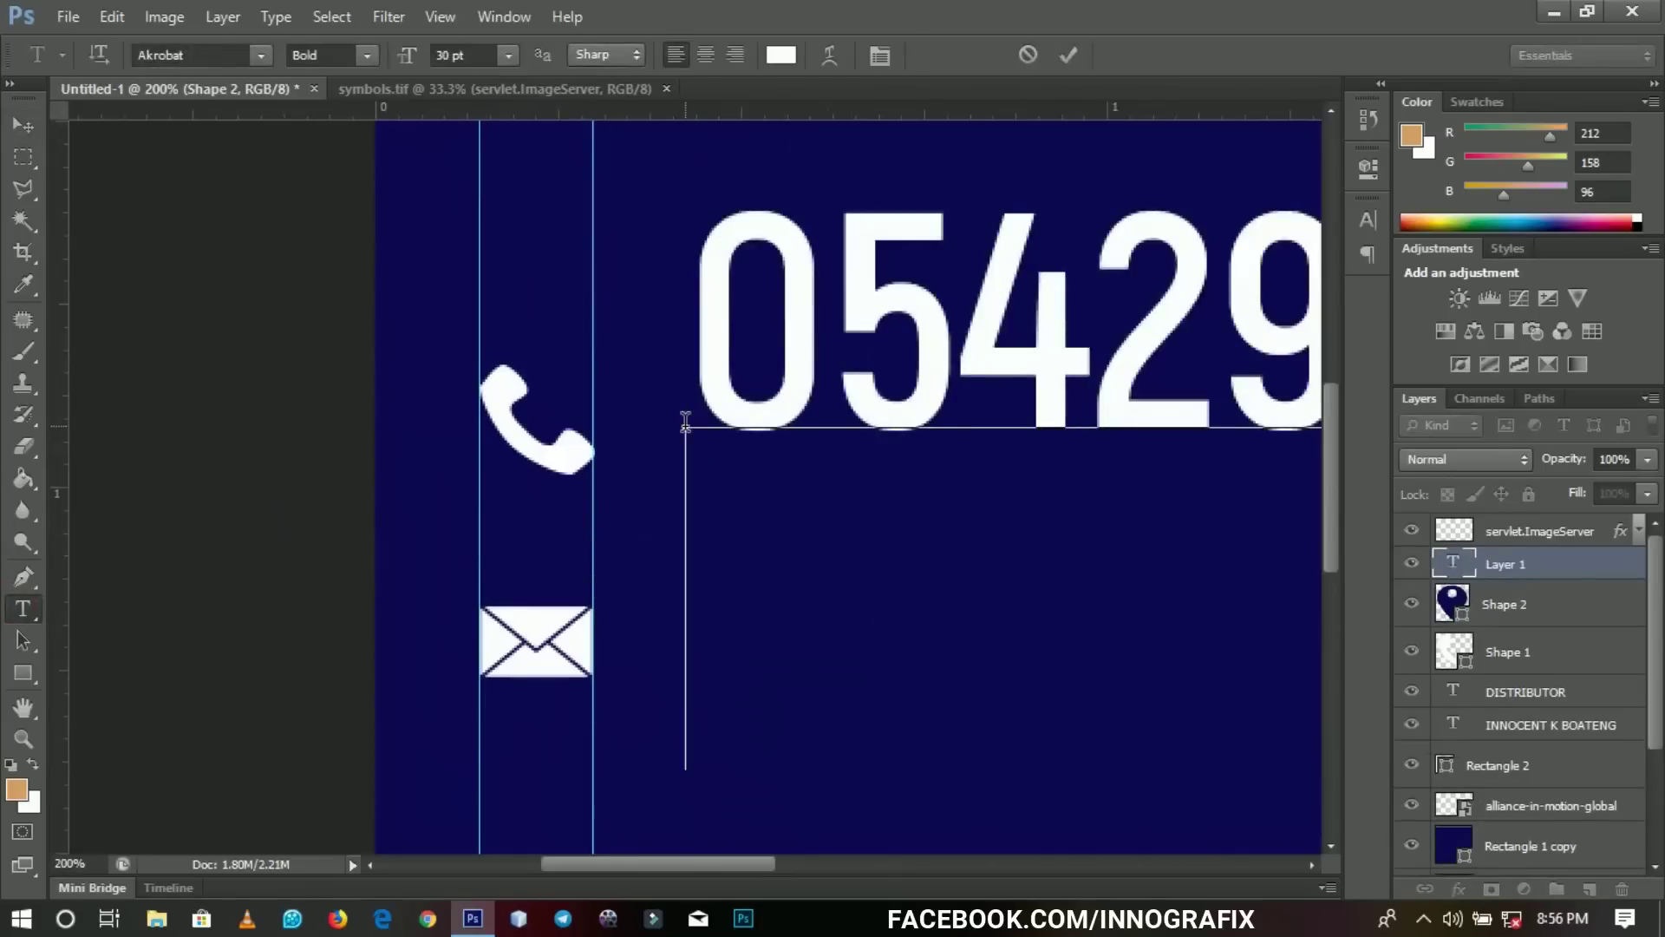
key(Return)
key(ctrl+Return)
Scale the phone-number text down to about 58% of its size.
key(v)
key(z)
alt+click(449, 475)
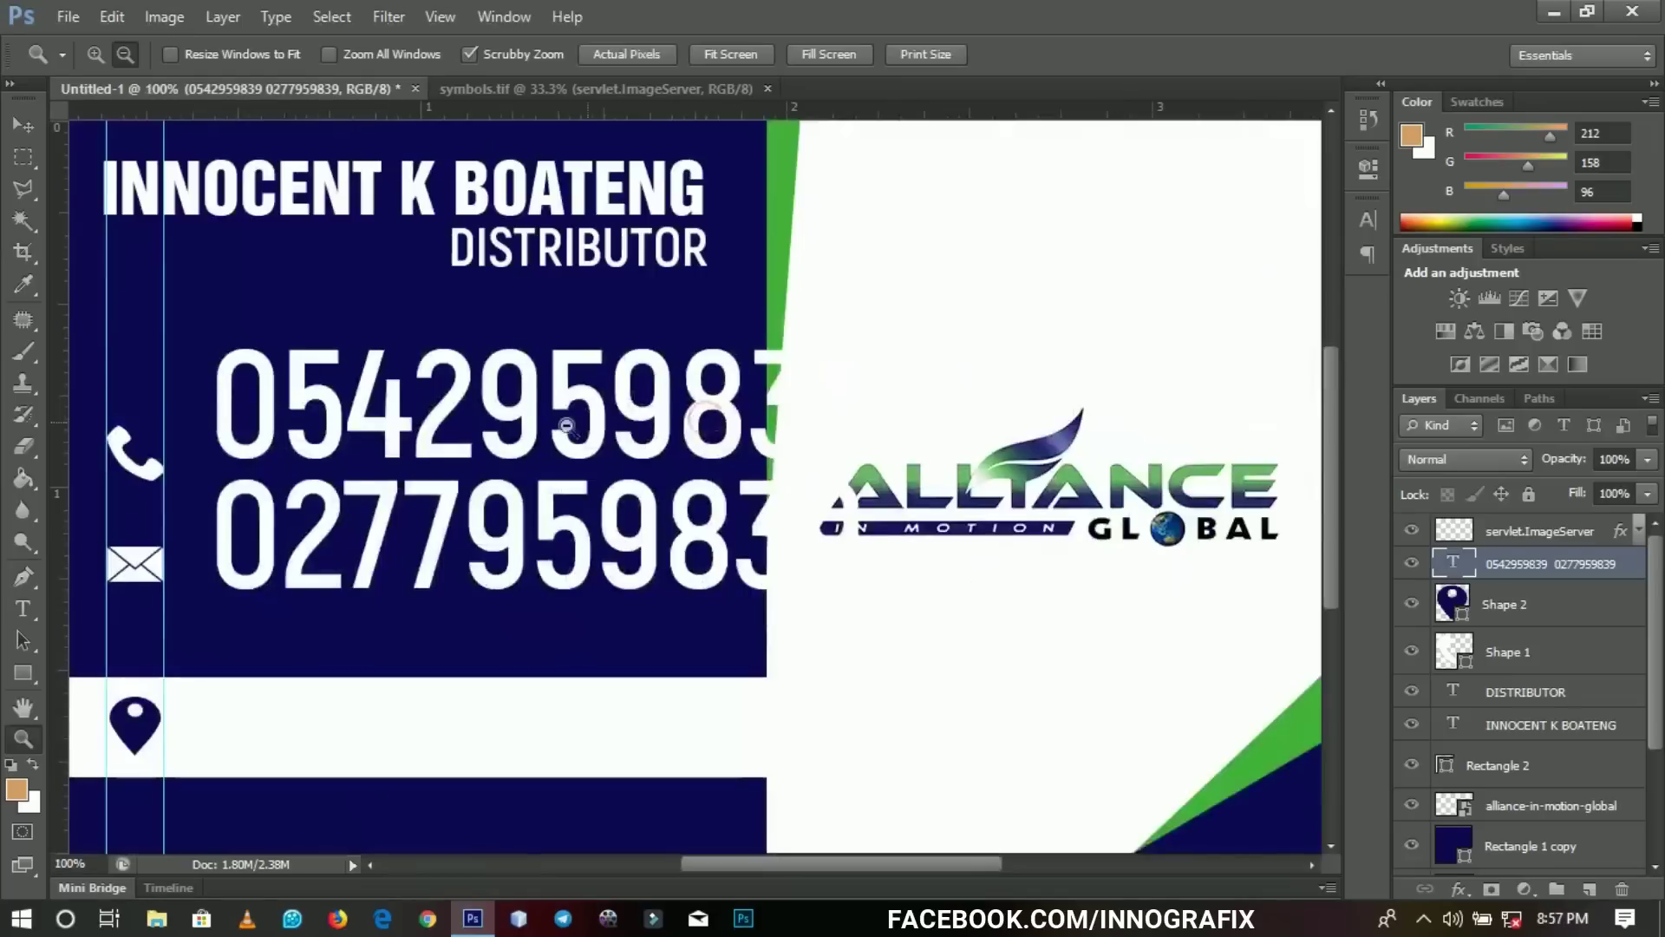
key(ctrl+t)
drag(878, 323, 659, 429)
key(Return)
Set the phone-number text's font style to Akrobat SemiBold.
key(z)
key(v)
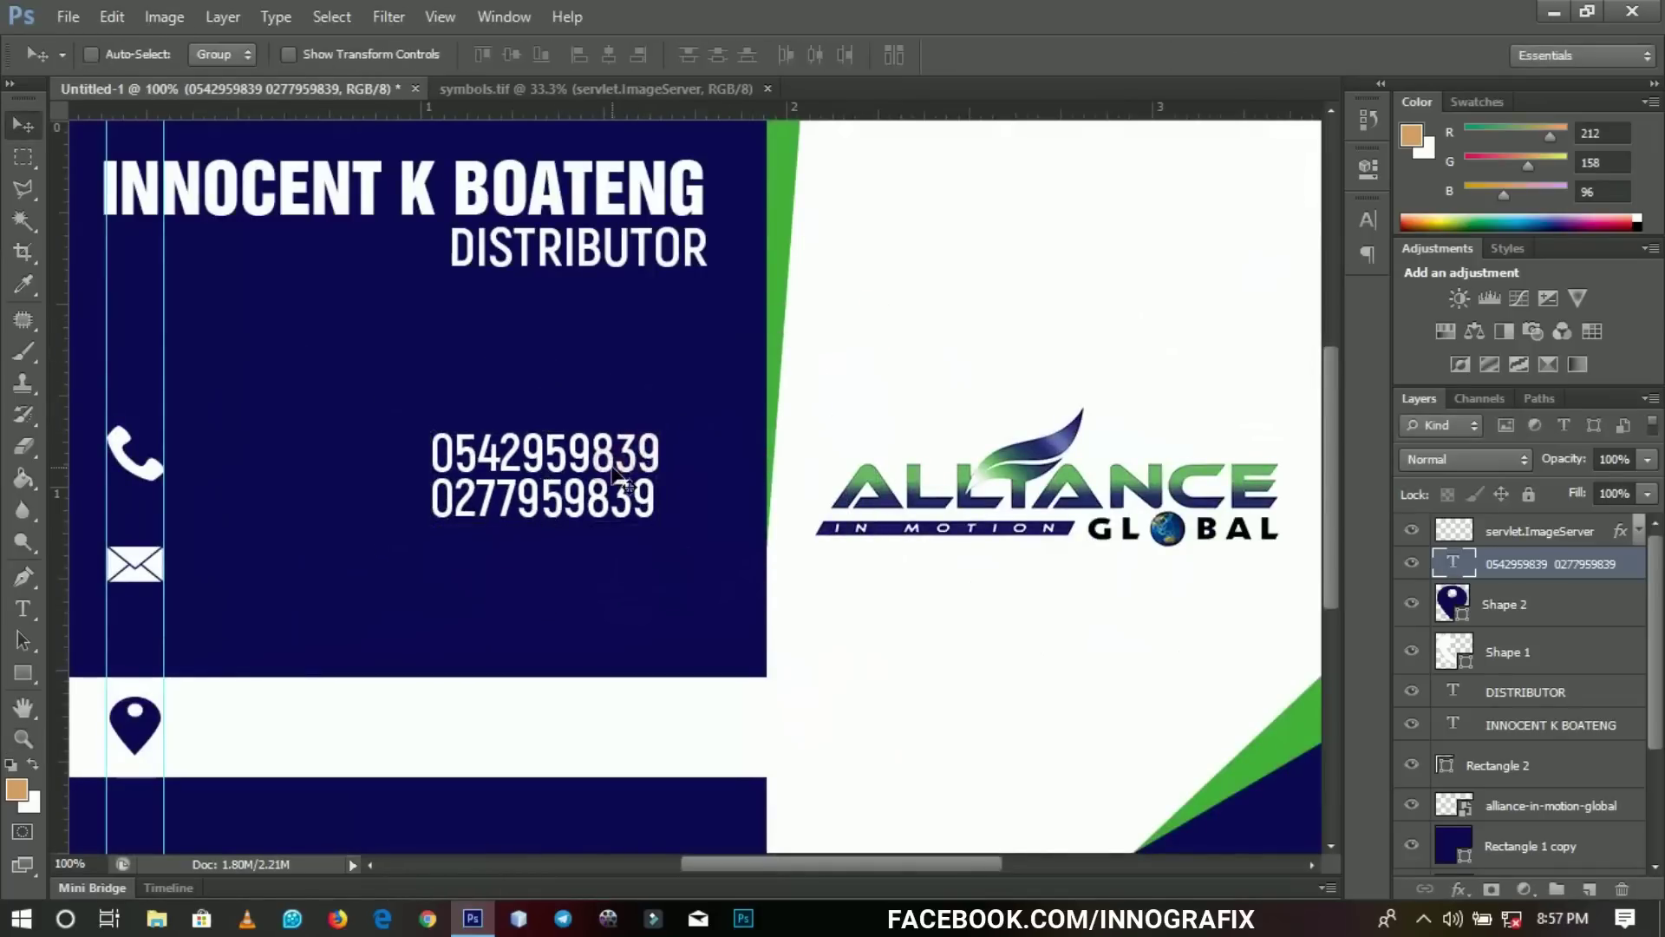
key(t)
click(614, 468)
key(ctrl+a)
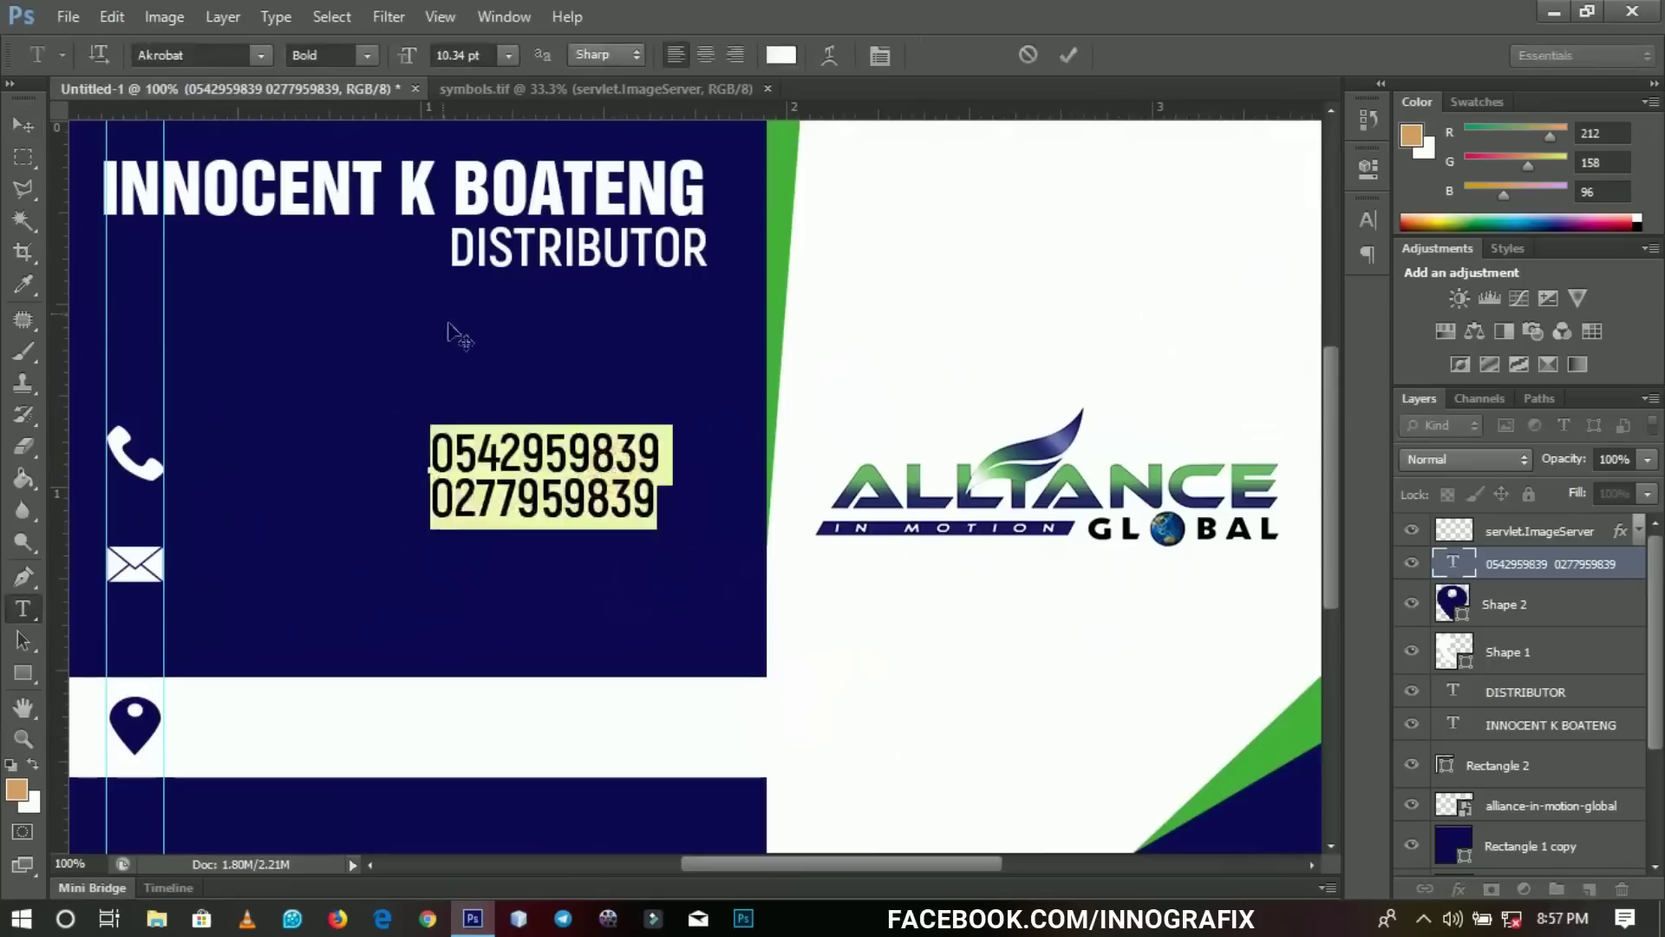
click(368, 55)
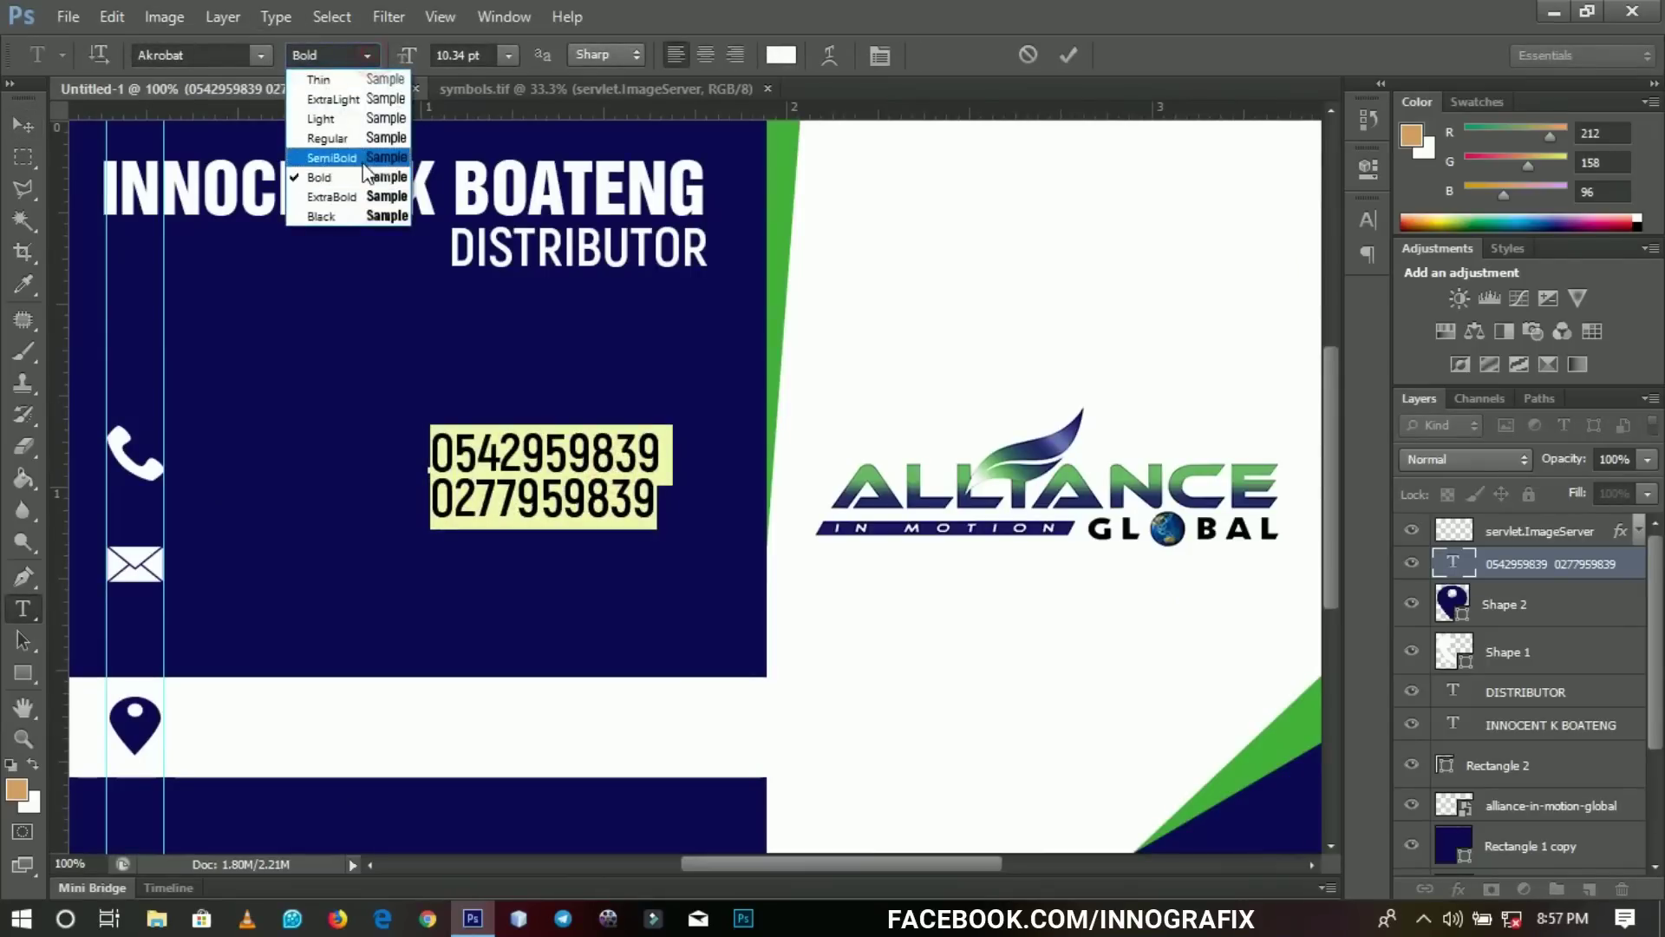
click(363, 161)
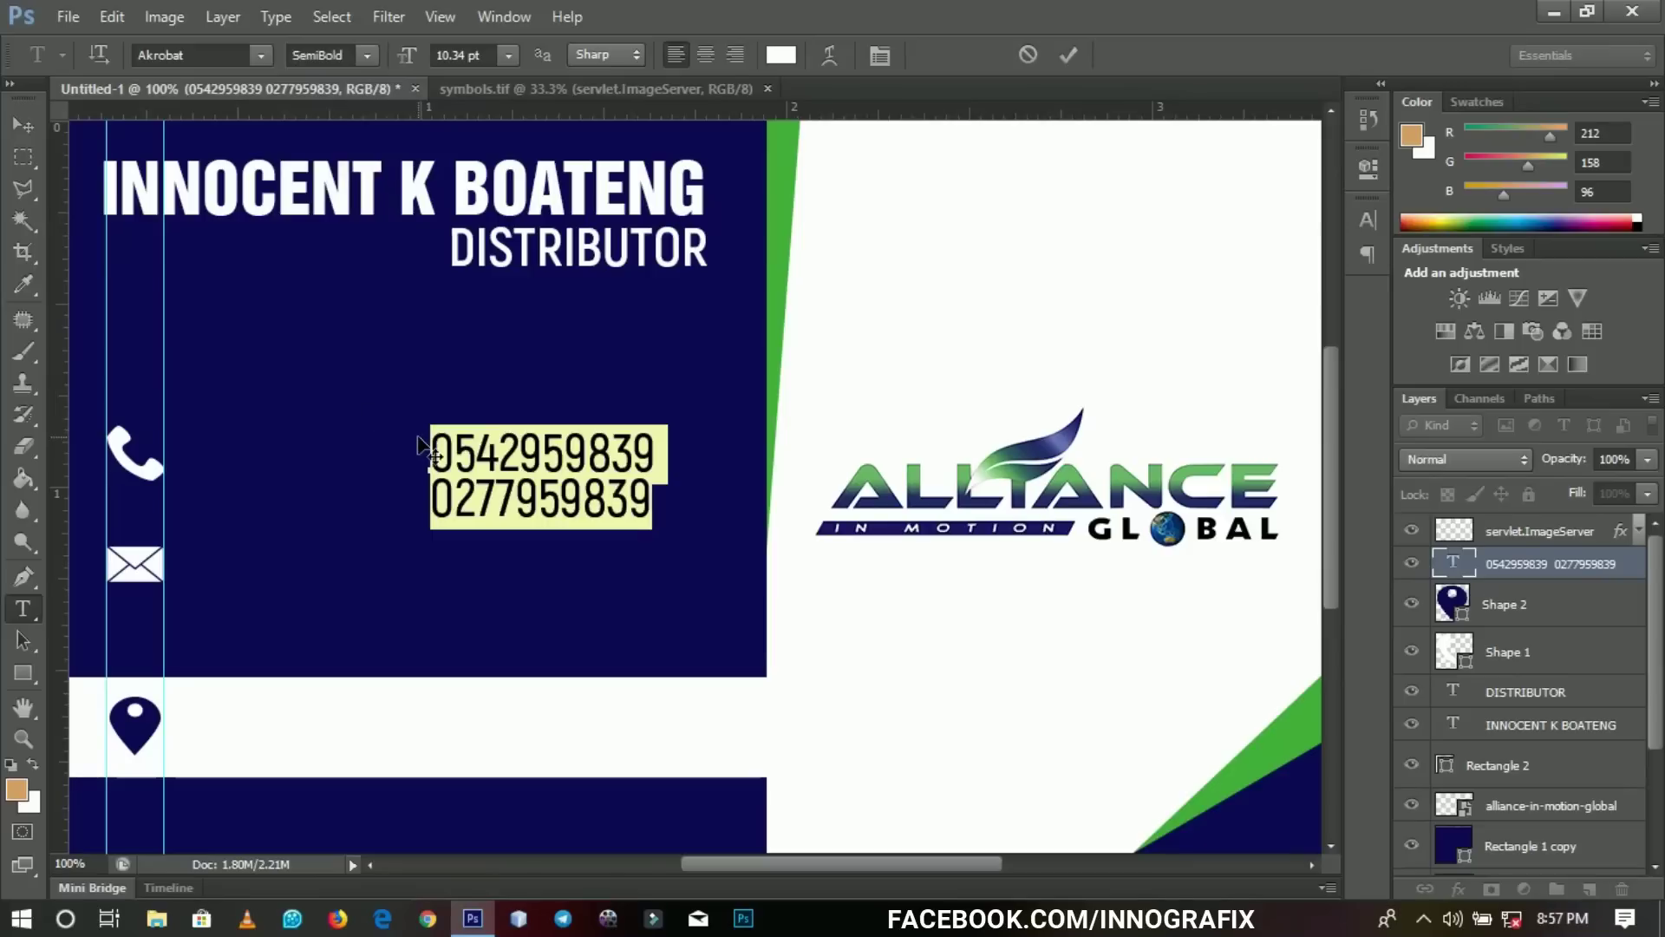
key(ctrl+Return)
Align the phone numbers and the phone icon (Shape 1) side by side.
drag(531, 455, 285, 447)
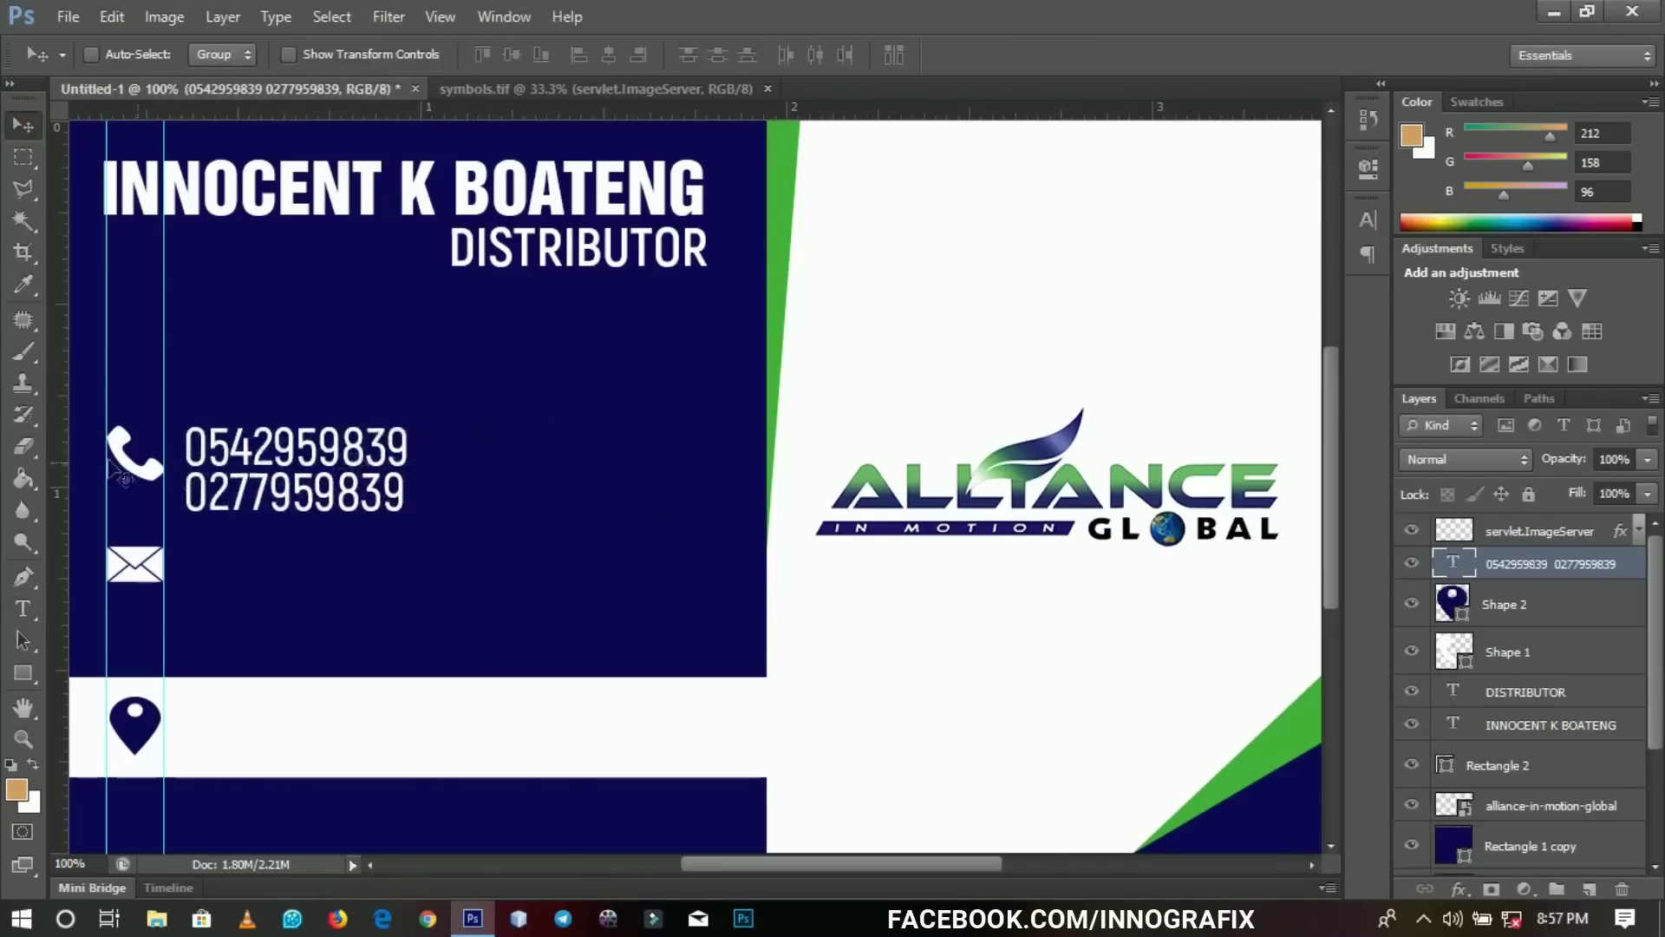
right_click(139, 472)
click(186, 484)
drag(193, 484, 192, 442)
right_click(255, 461)
click(286, 483)
drag(285, 483, 299, 599)
Replace the copied text beside the envelope icon with the e-mail address.
key(t)
click(267, 564)
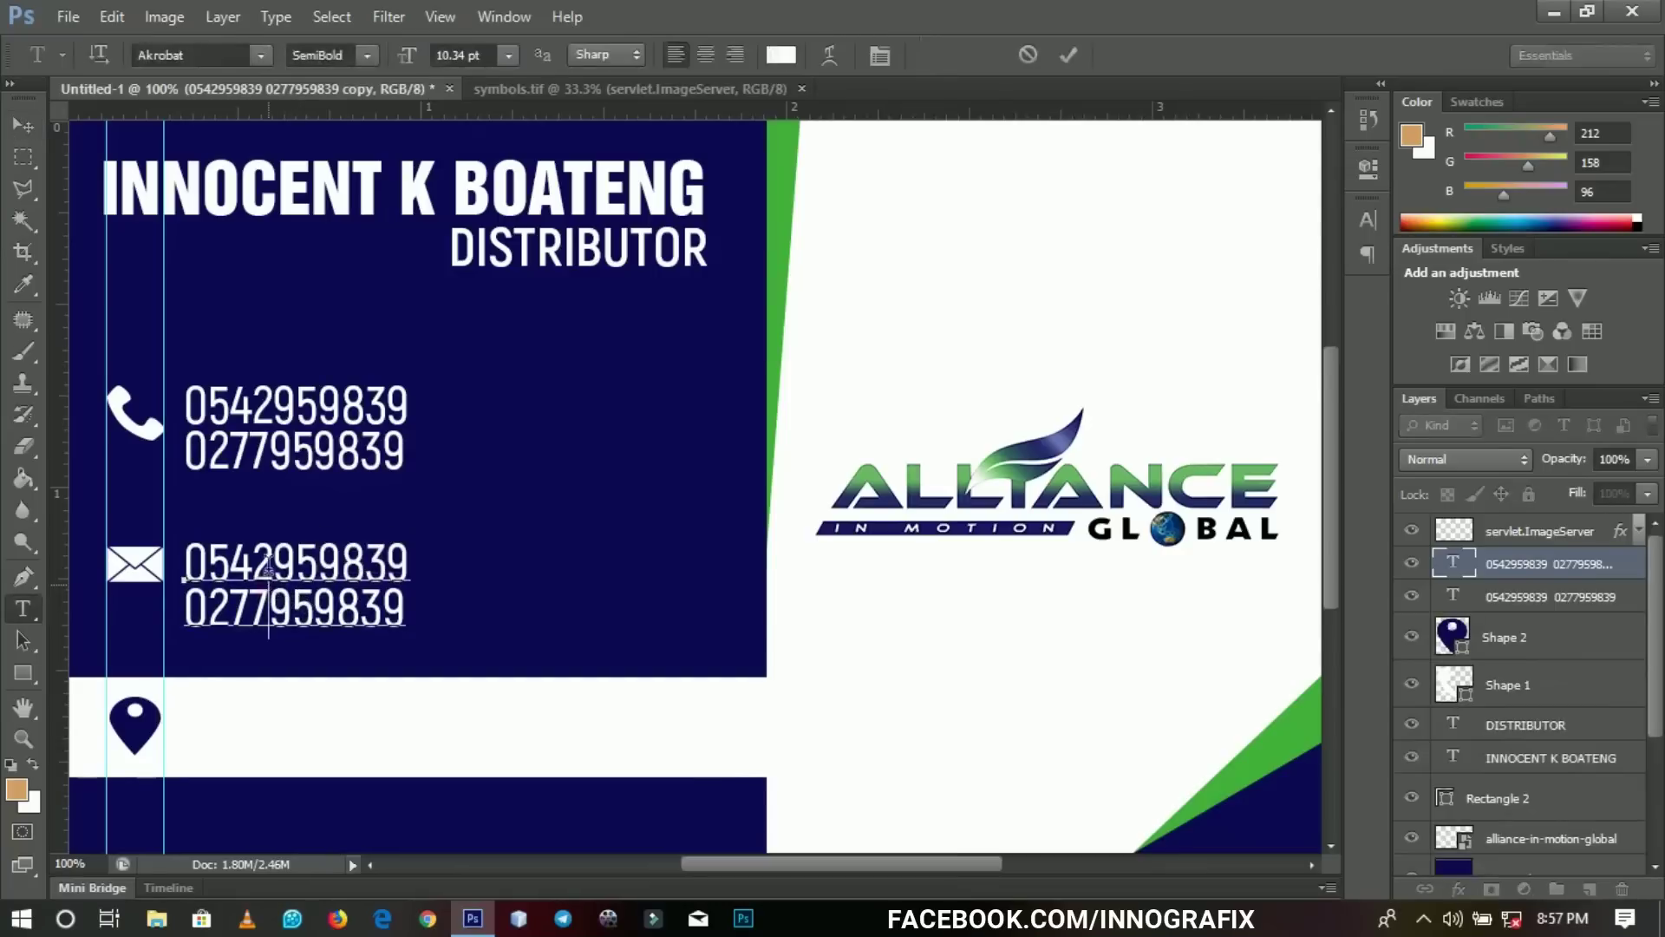
key(ctrl+a)
text(INNO)
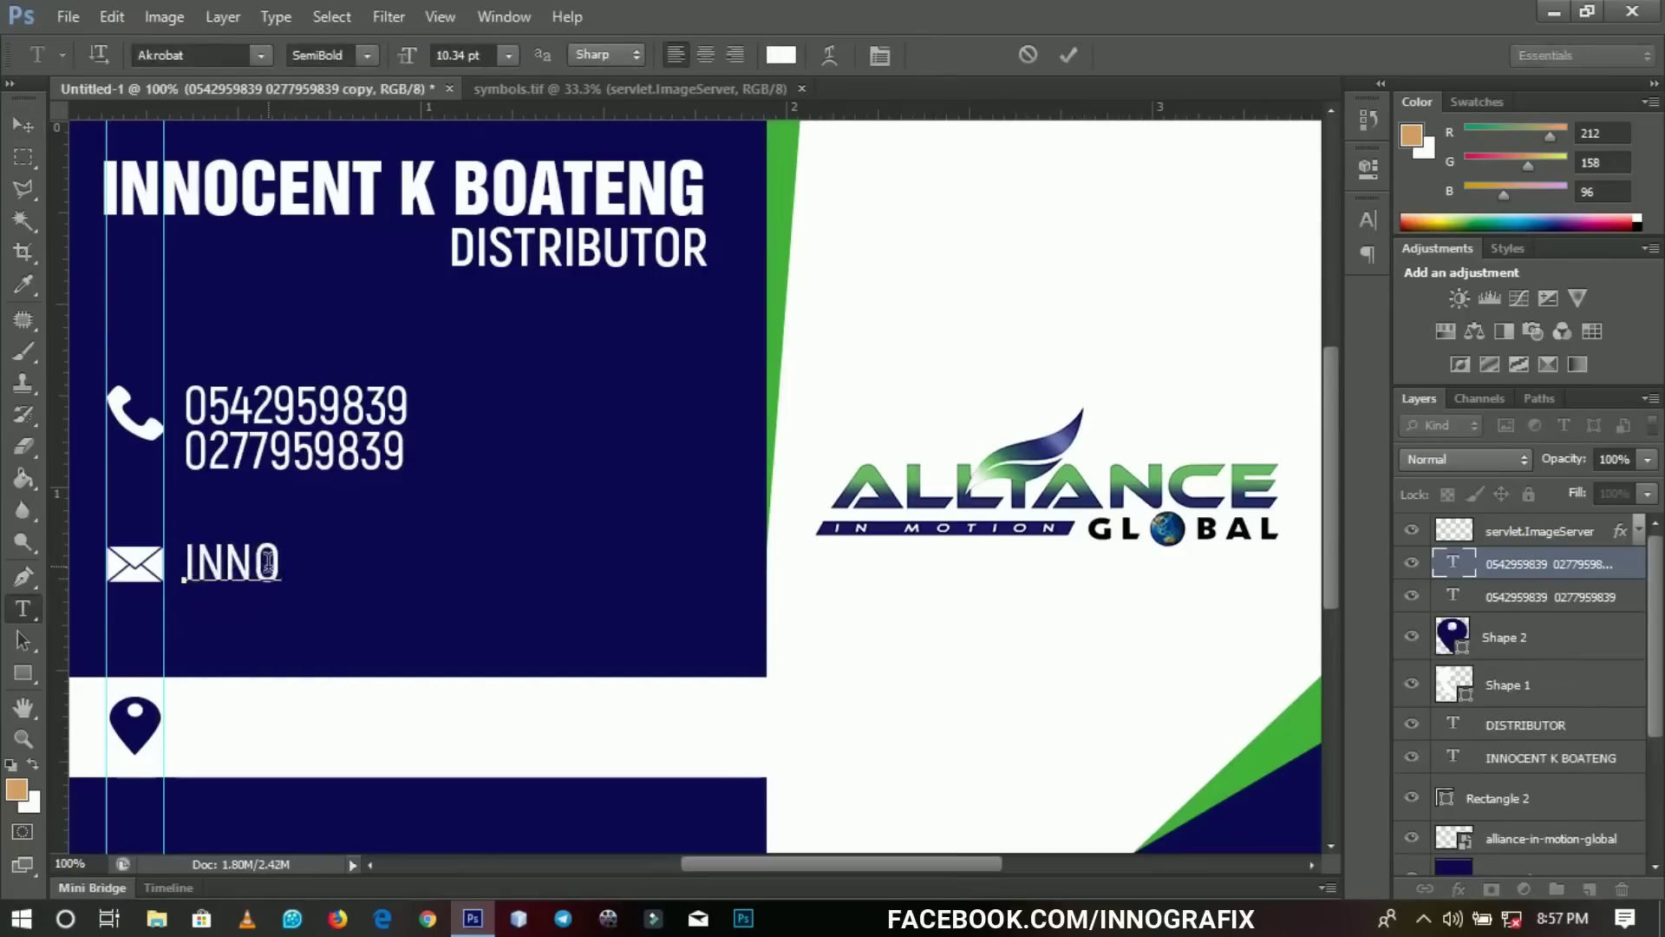
key(ctrl+a)
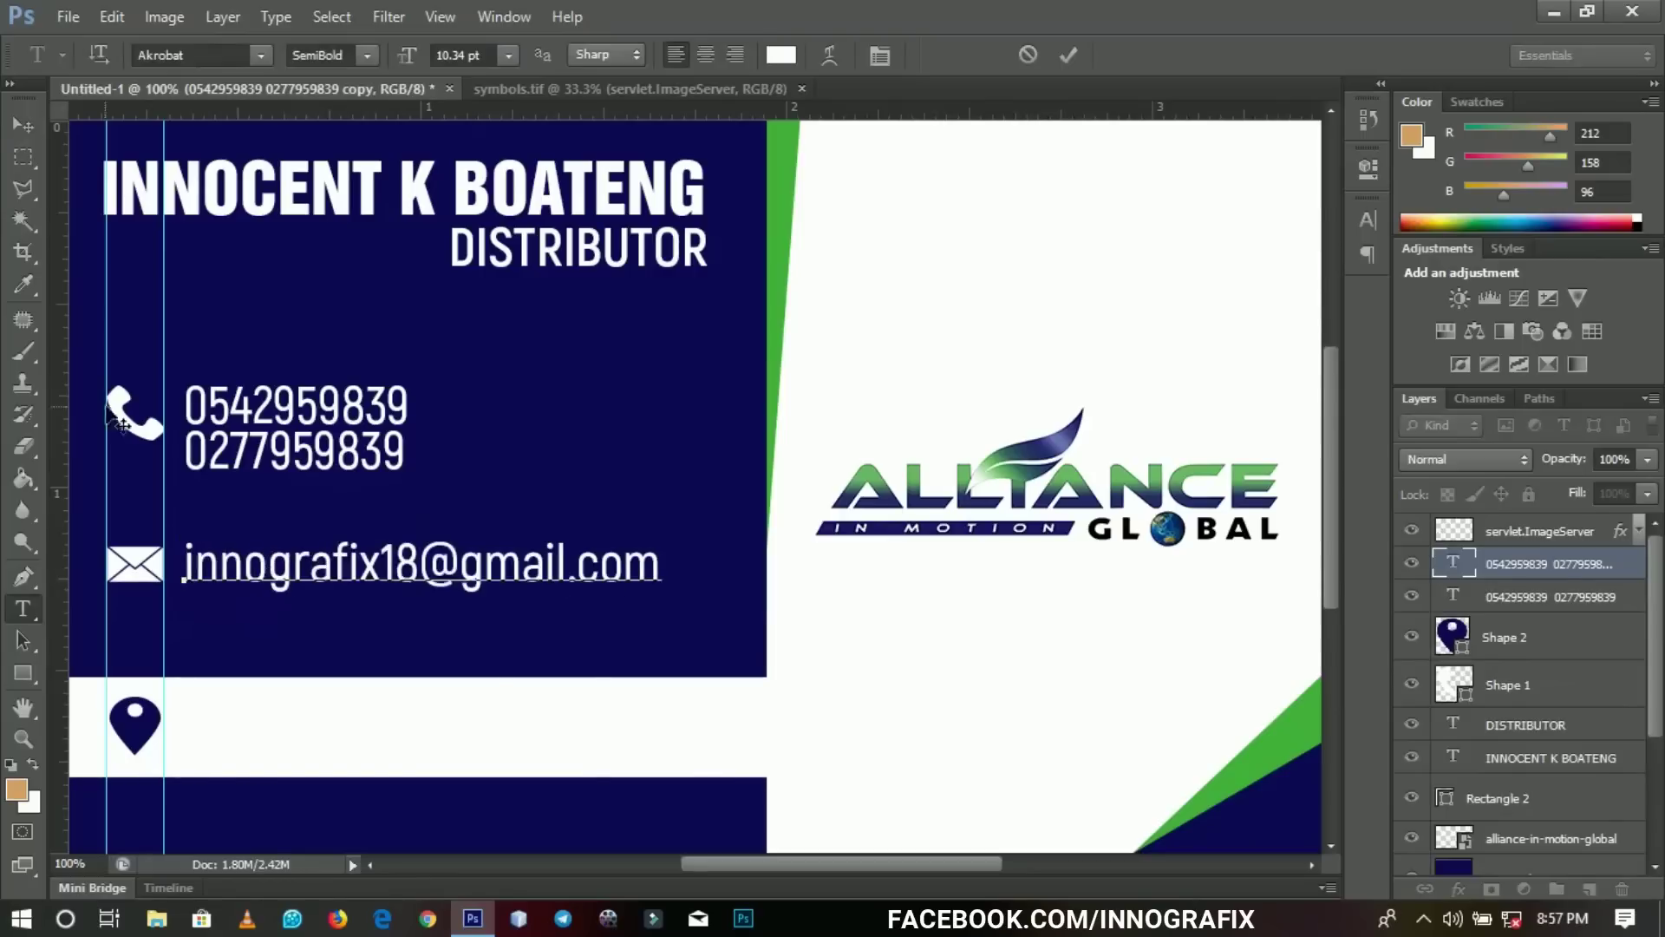
key(ctrl+Return)
key(v)
alt+click(469, 555)
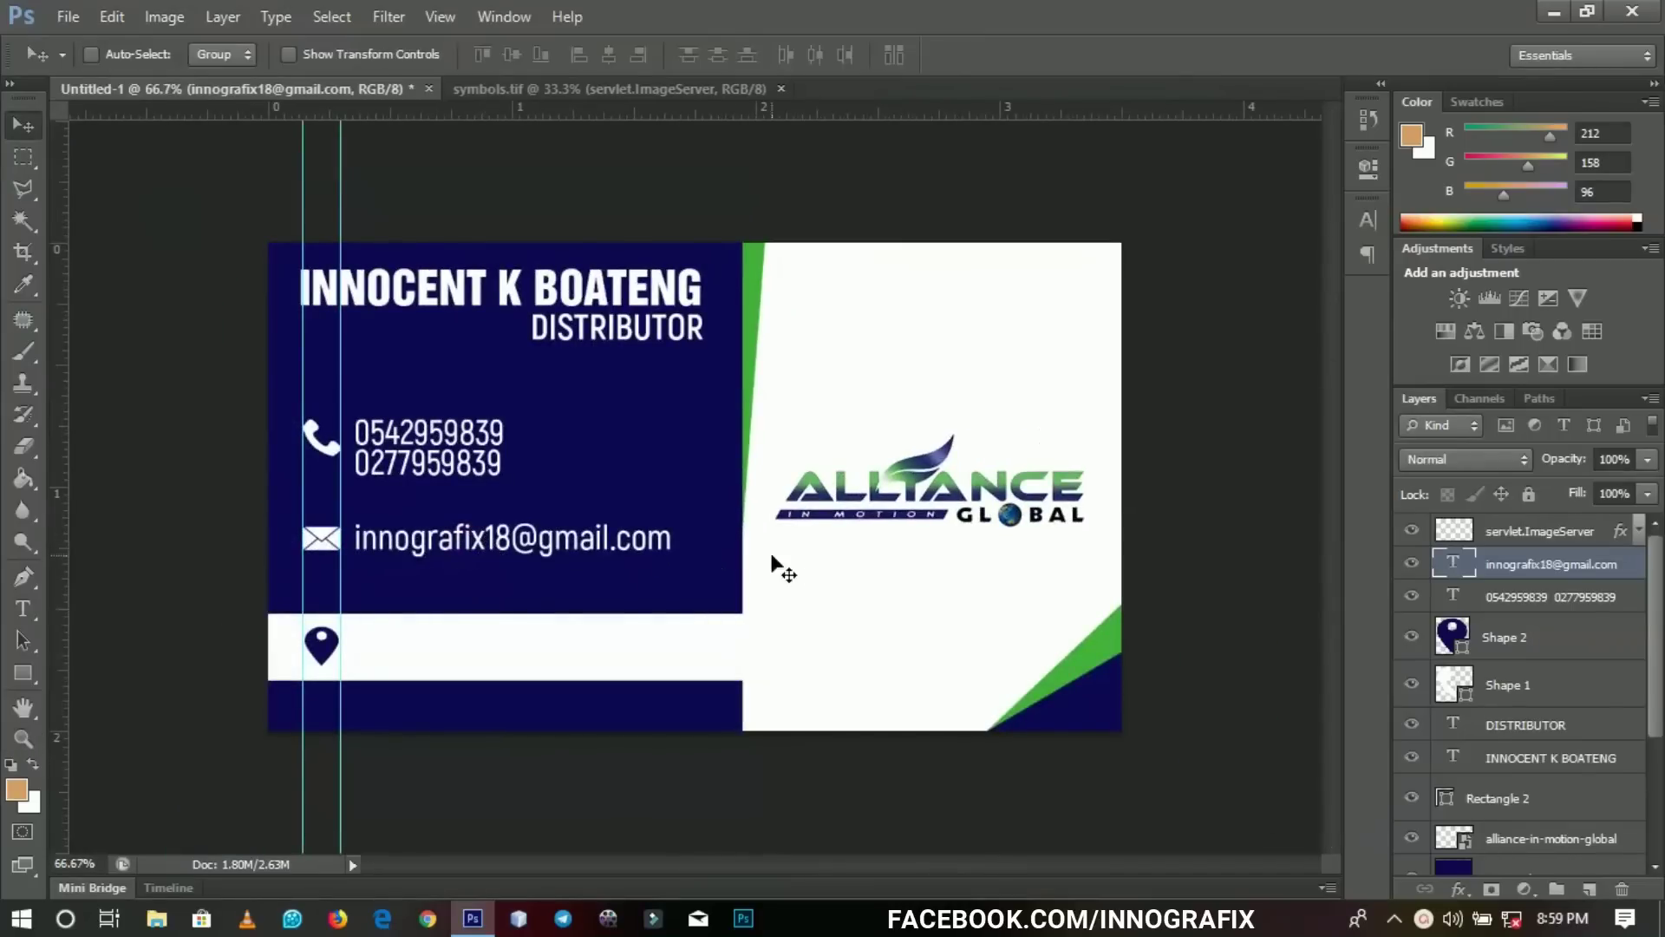
Duplicate the e-mail text into the white band and colour it the card's navy.
key(ctrl+j)
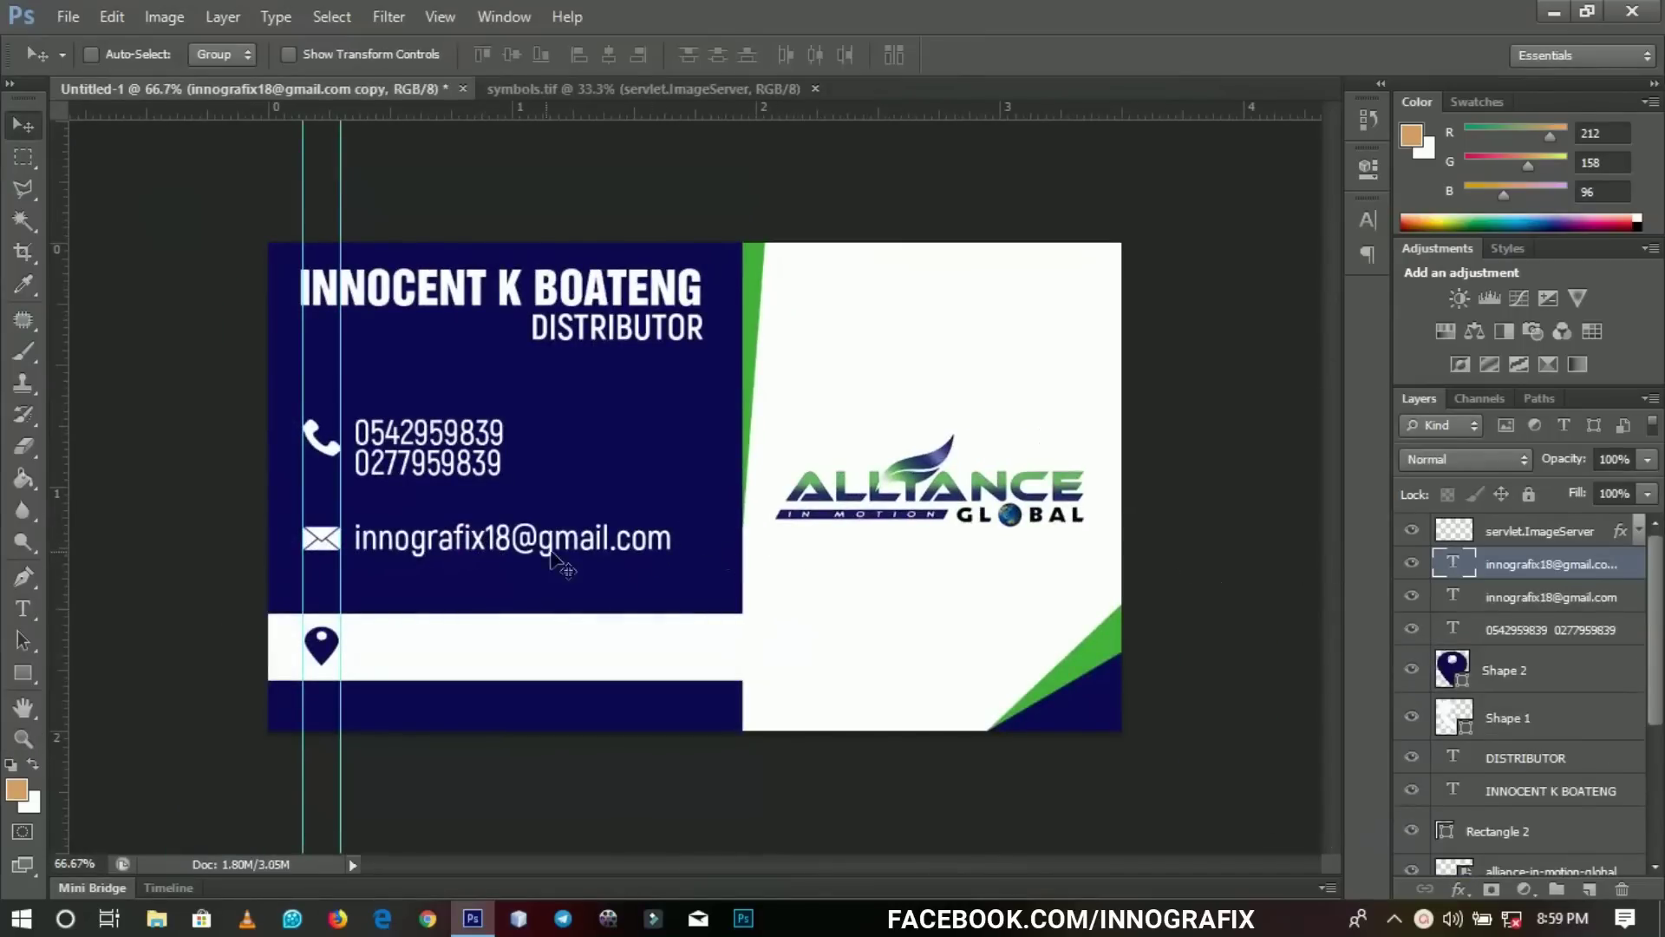
drag(565, 559, 543, 646)
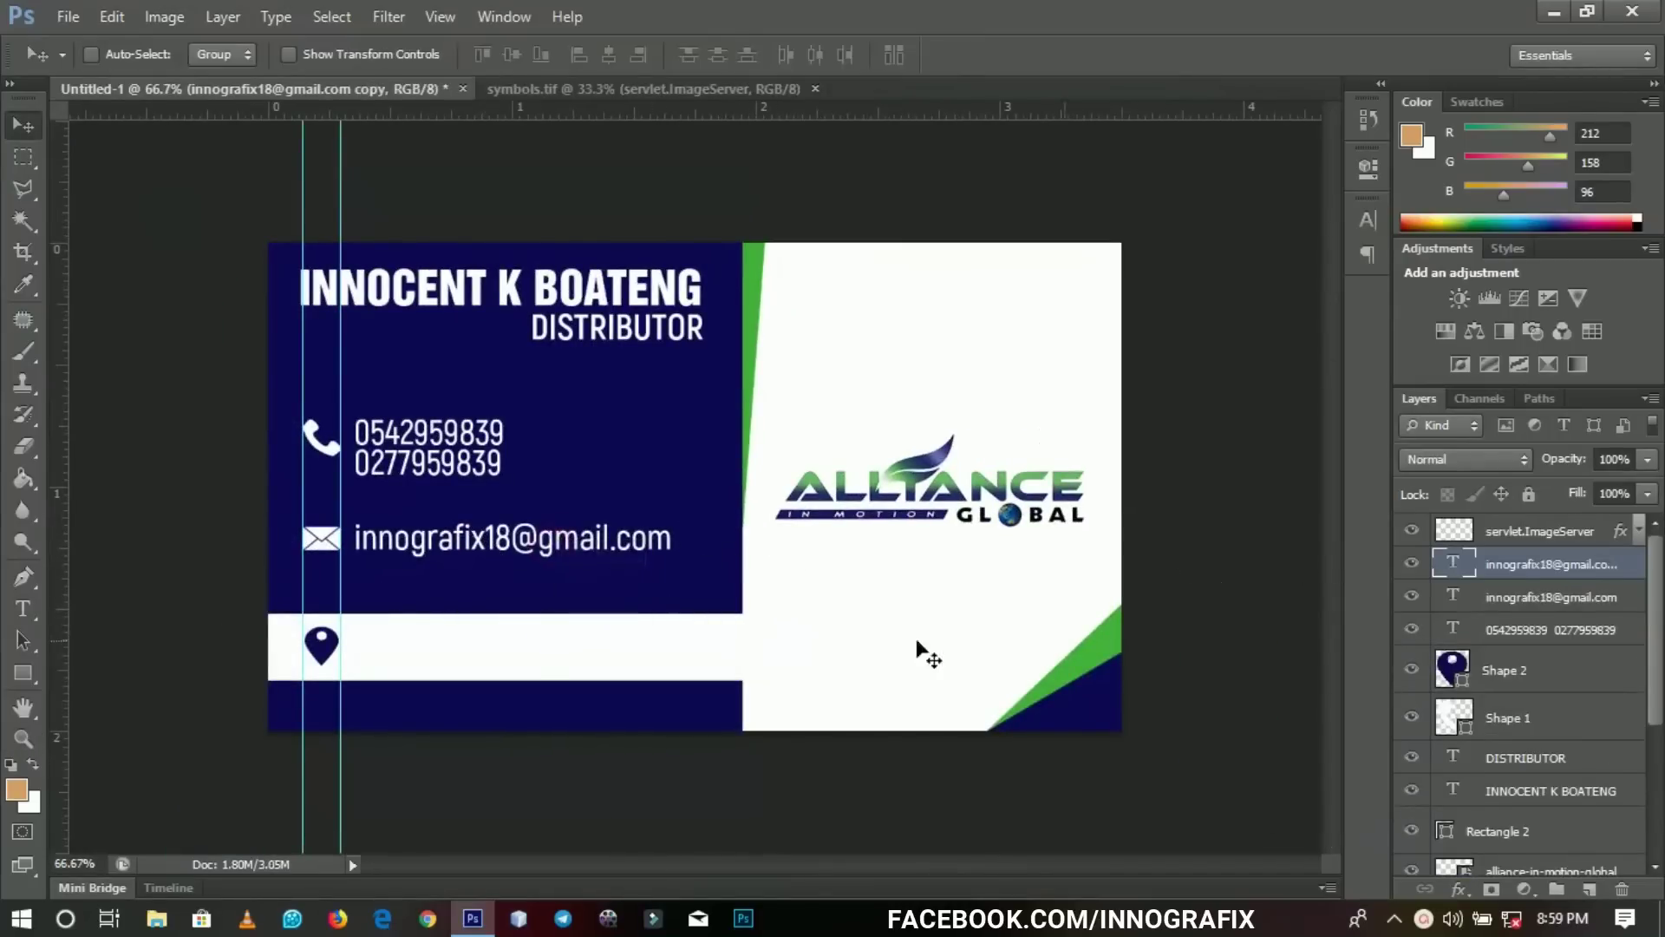
double_click(1458, 572)
click(781, 55)
click(642, 404)
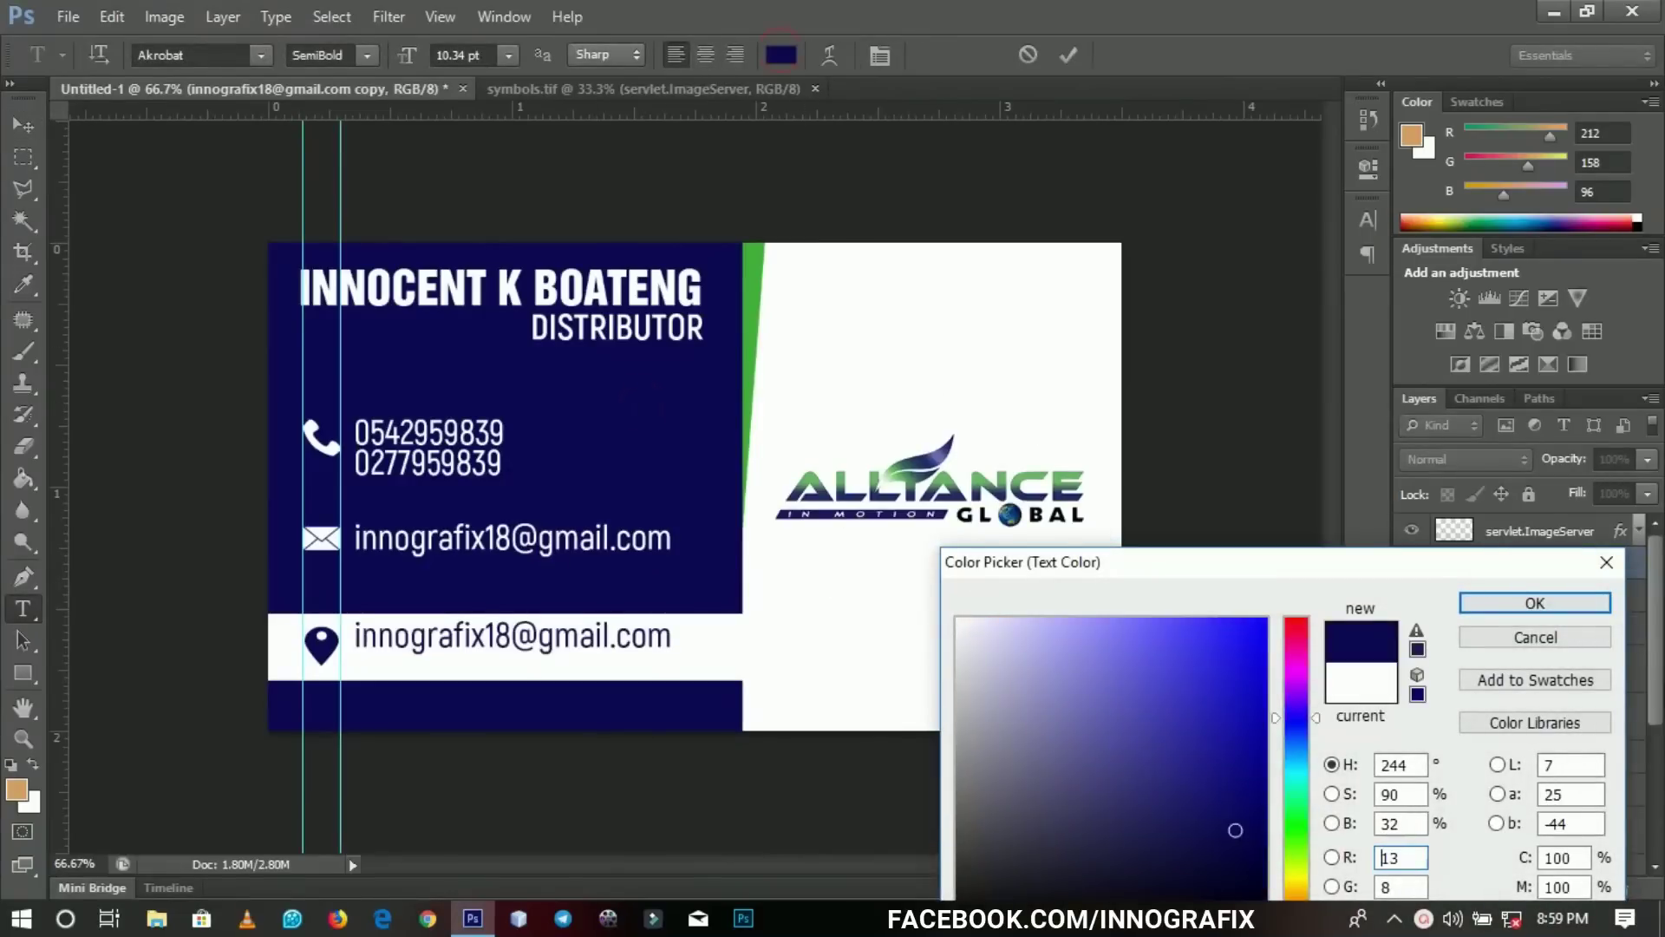
click(1535, 603)
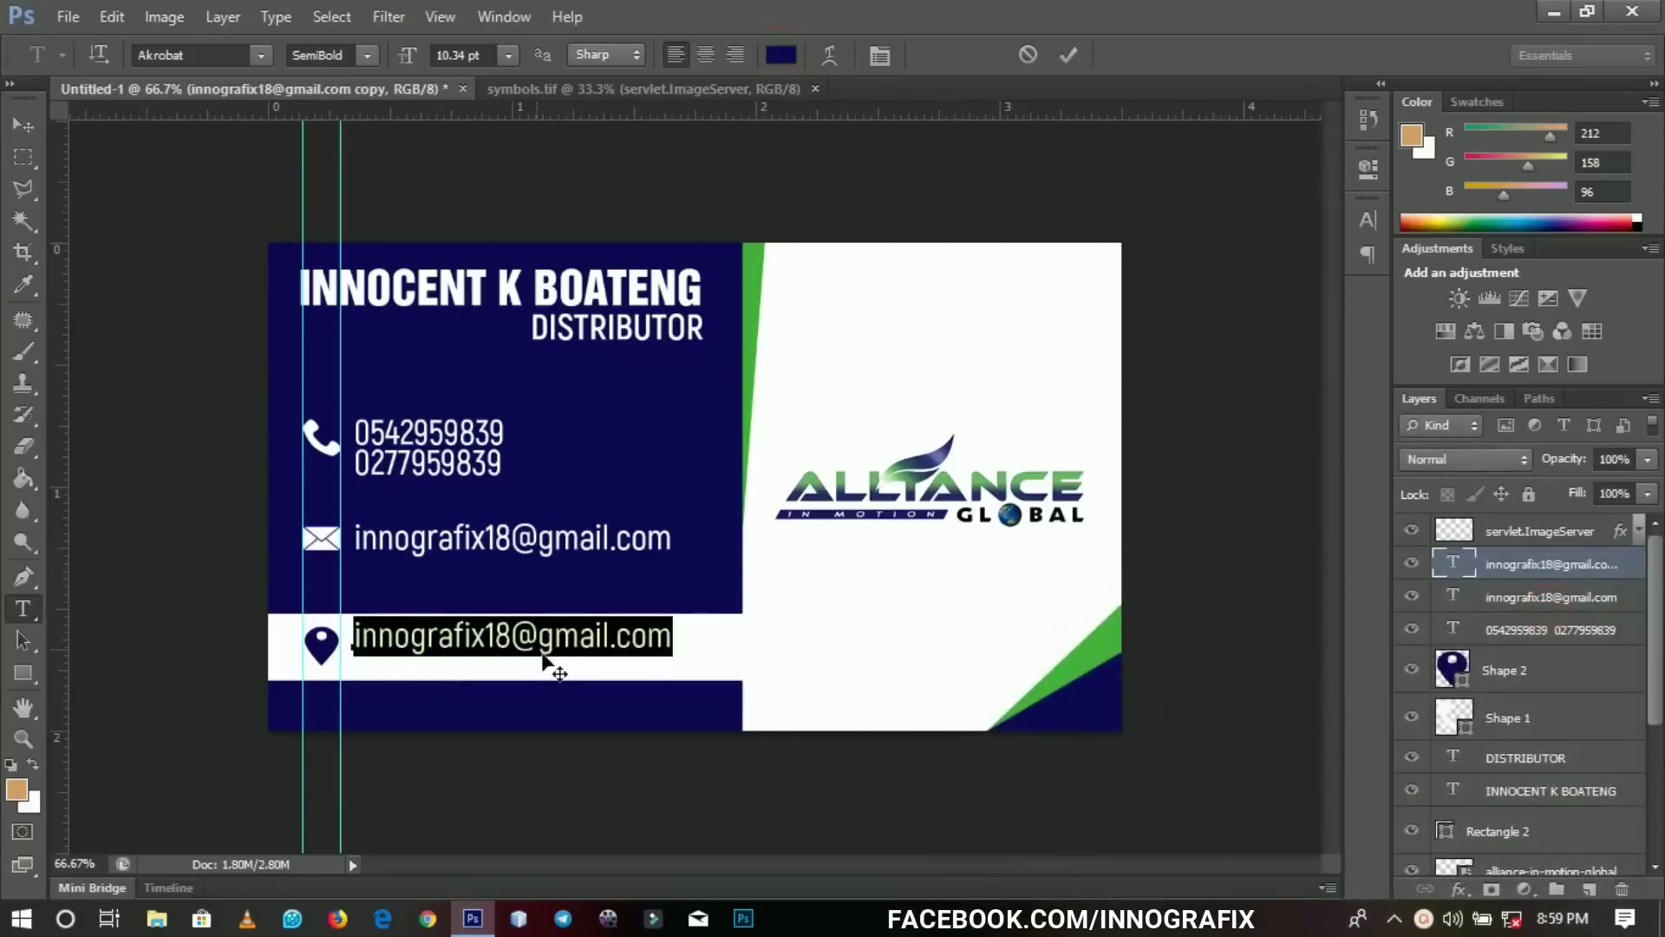
click(23, 125)
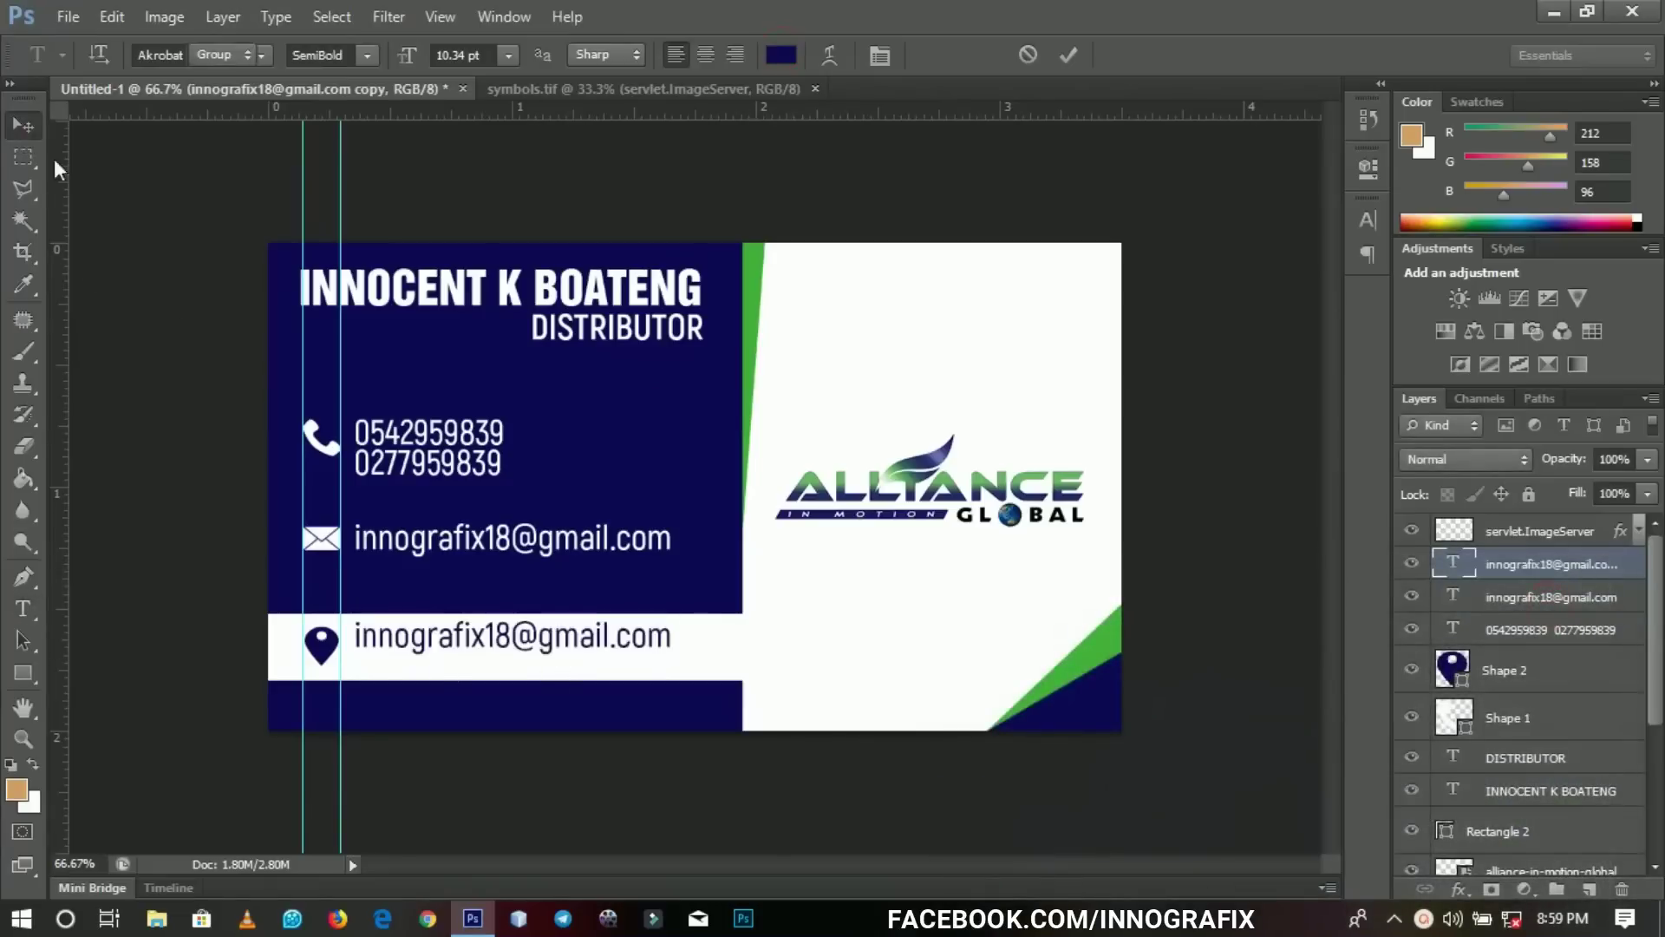
Retype it as 'University of Education' / 'Winneba Kumasi Campus' and nudge it up.
key(z)
click(458, 645)
drag(458, 644, 712, 377)
alt+click(710, 382)
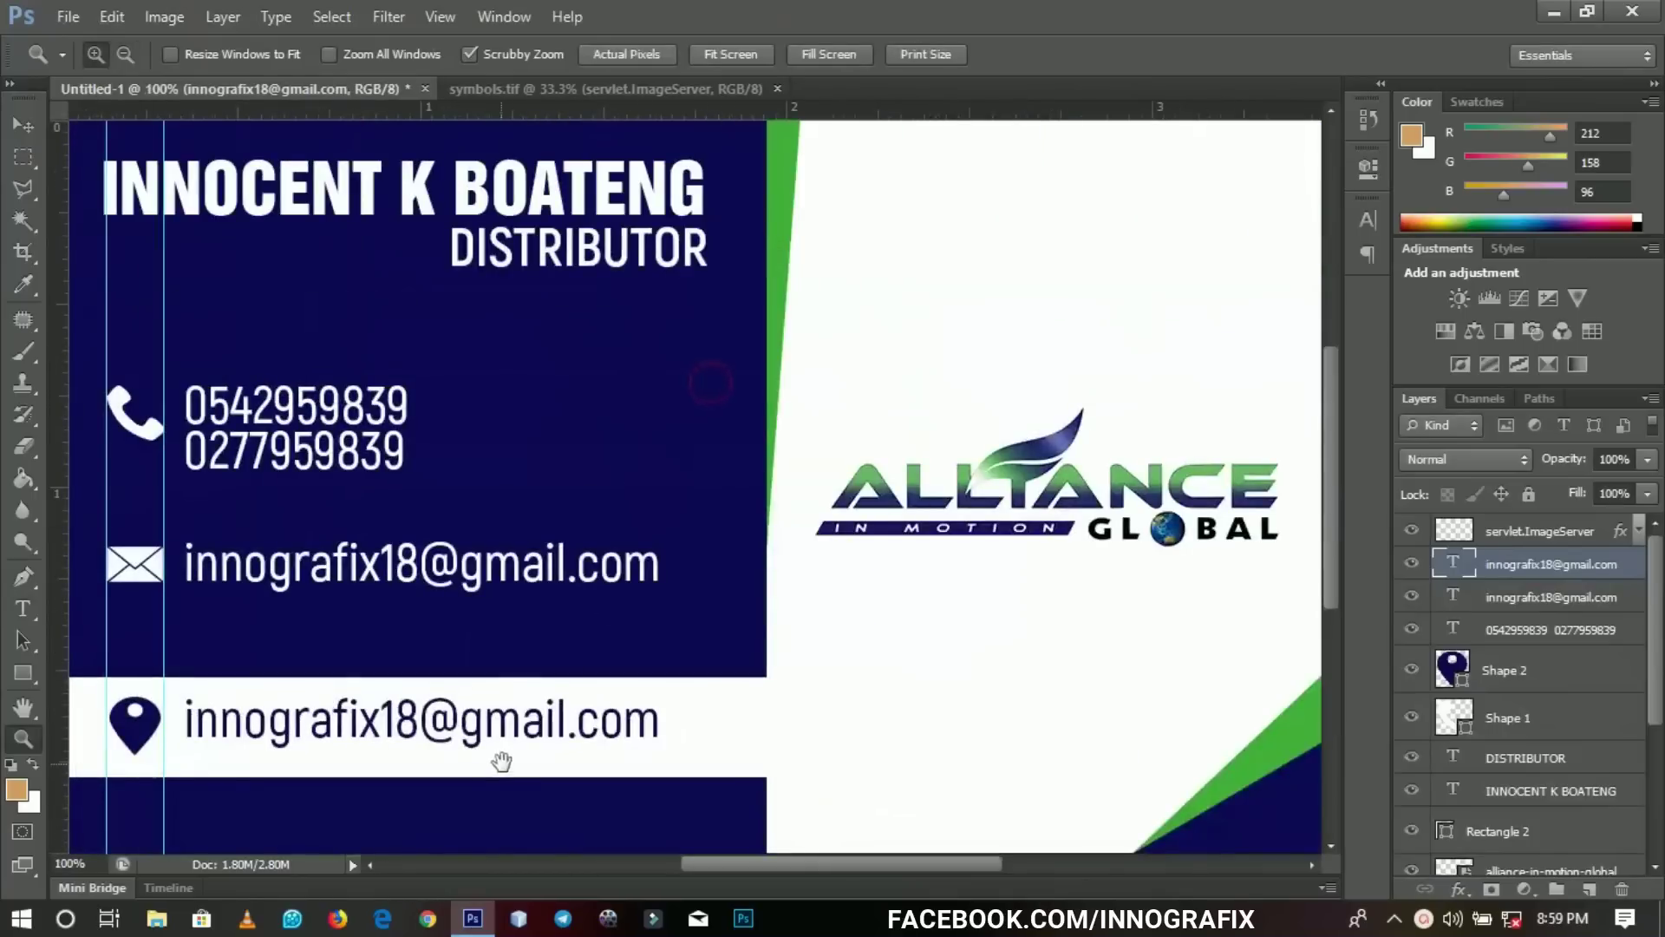
key(t)
click(489, 730)
key(ctrl+a)
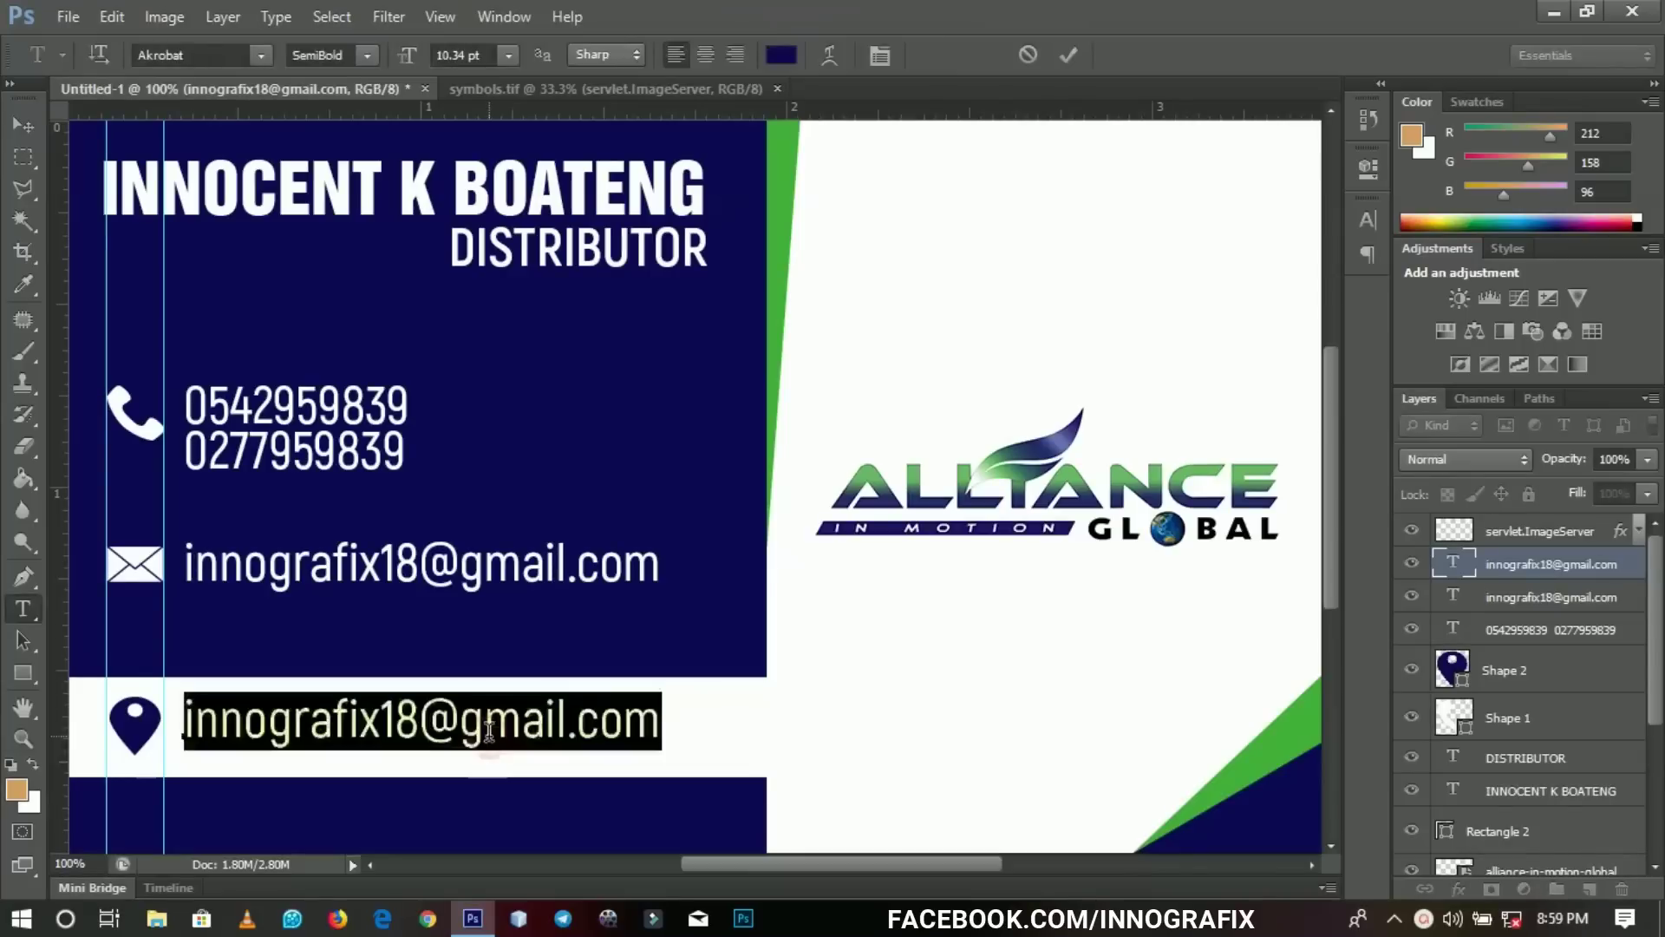
text(University of Education)
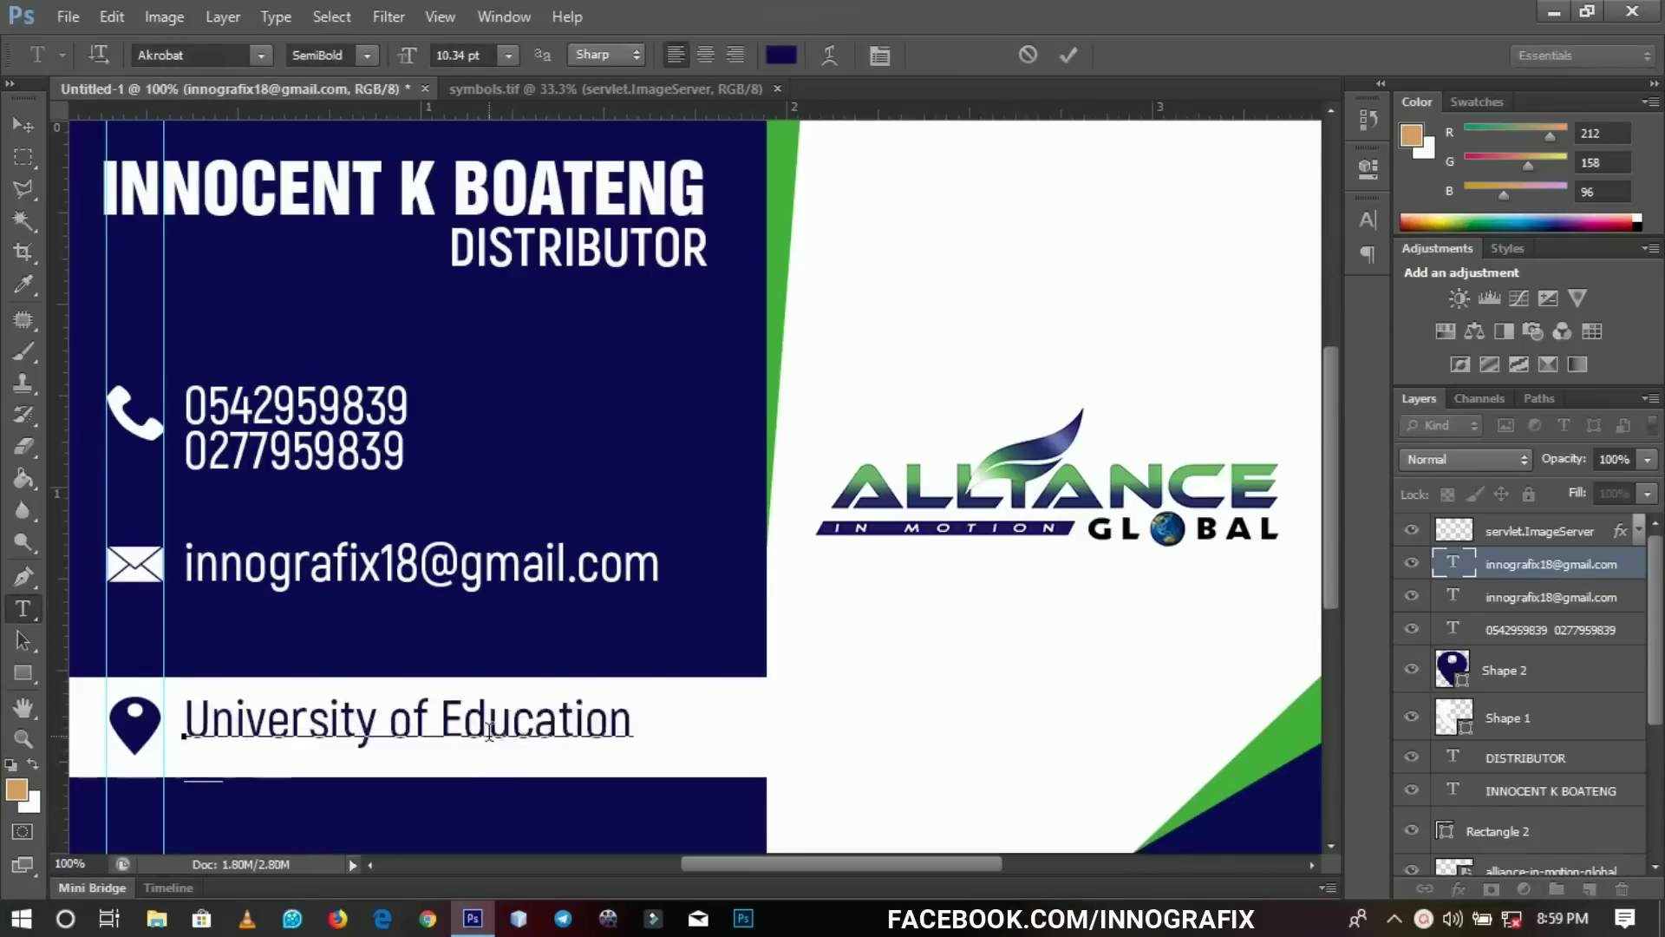
key(Return)
text(Winneba Kumasi Campus)
click(19, 126)
key(Up)
key(Up)
key(Up)
key(Up)
key(Up)
key(Up)
key(Up)
key(Up)
key(Up)
key(Up)
key(Up)
key(Up)
key(Up)
key(Up)
key(Up)
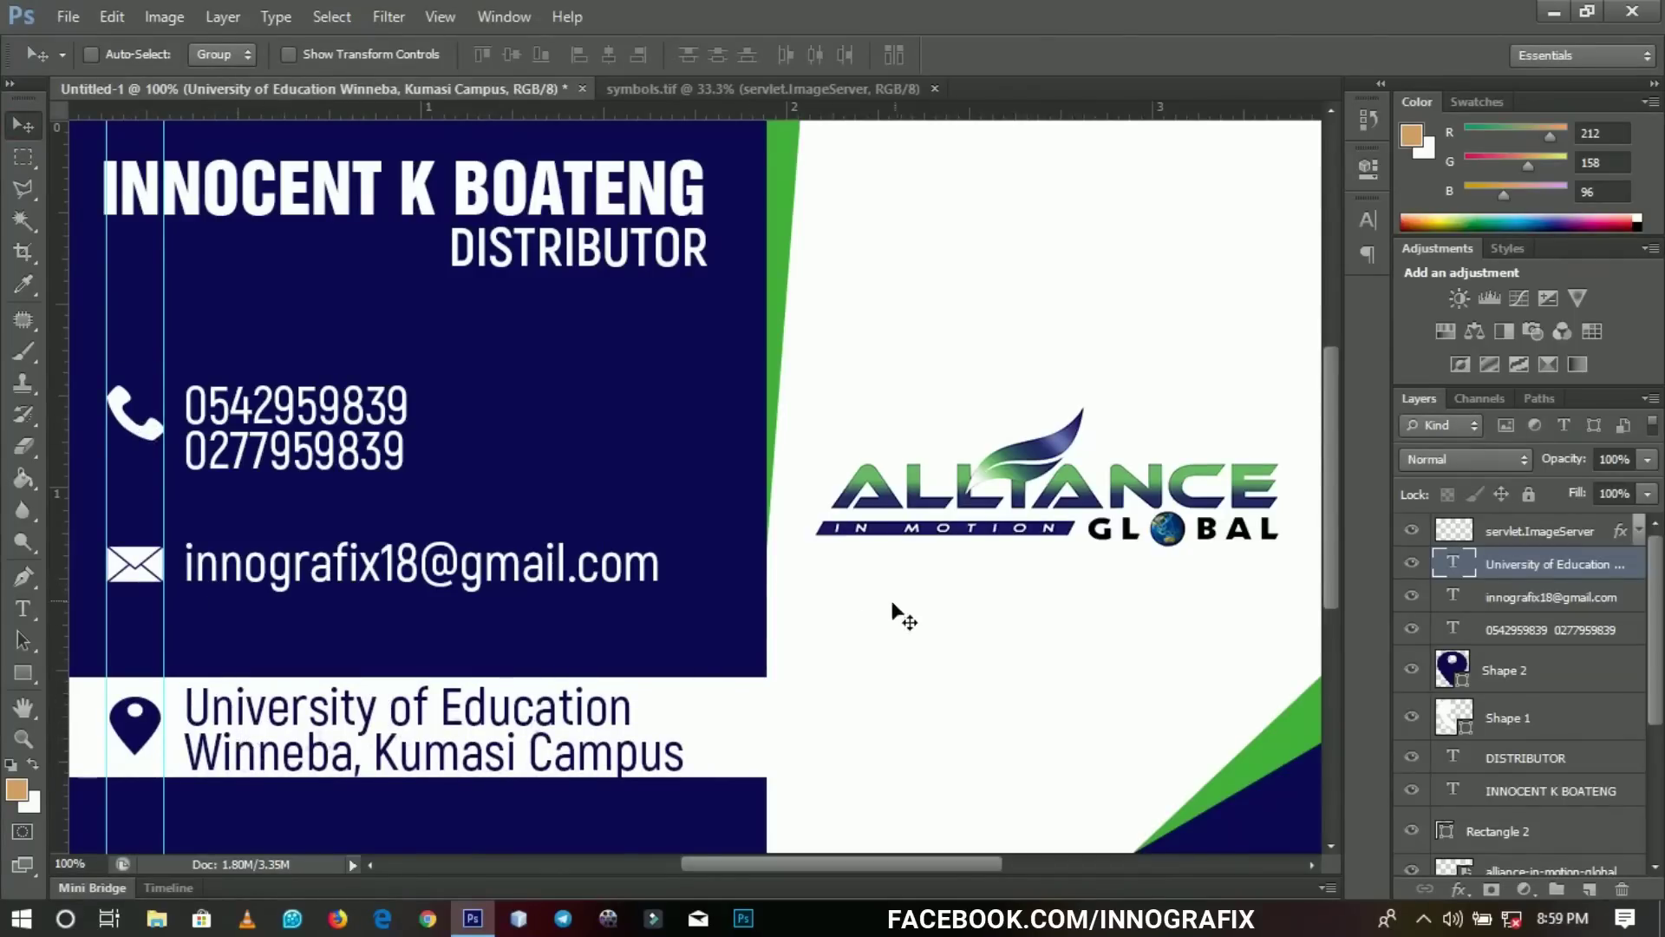
key(z)
key(ctrl+minus)
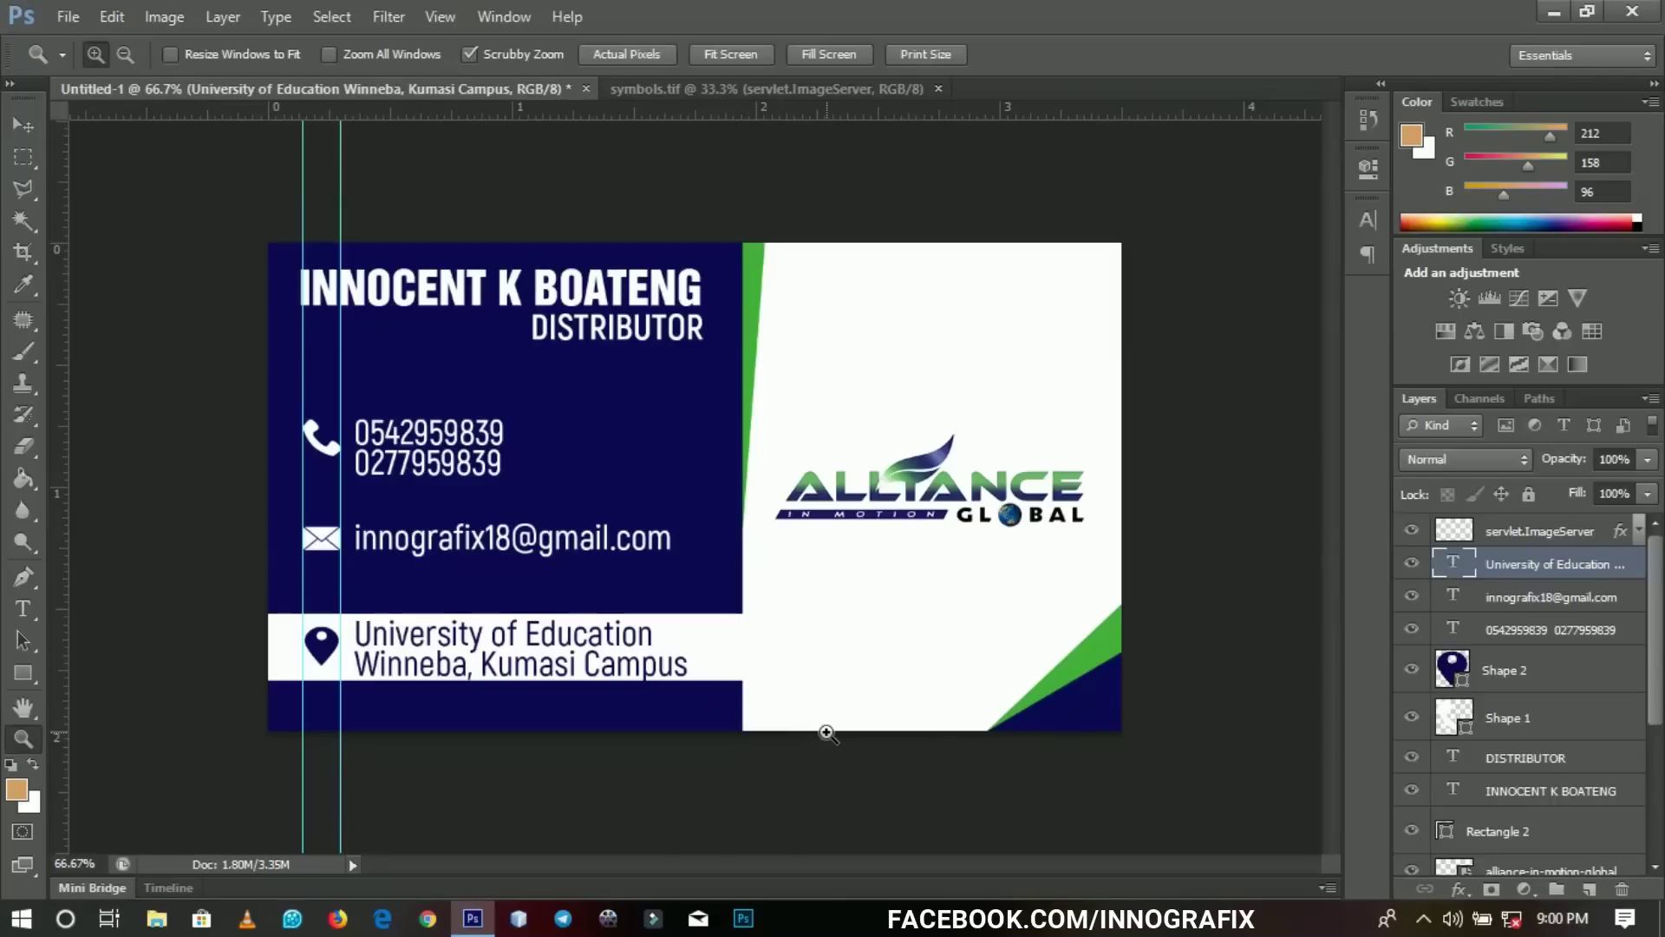
Open 3-Blank-Business-Cards-Mockup.jpg from the desktop mockup folder in Photoshop.
click(472, 917)
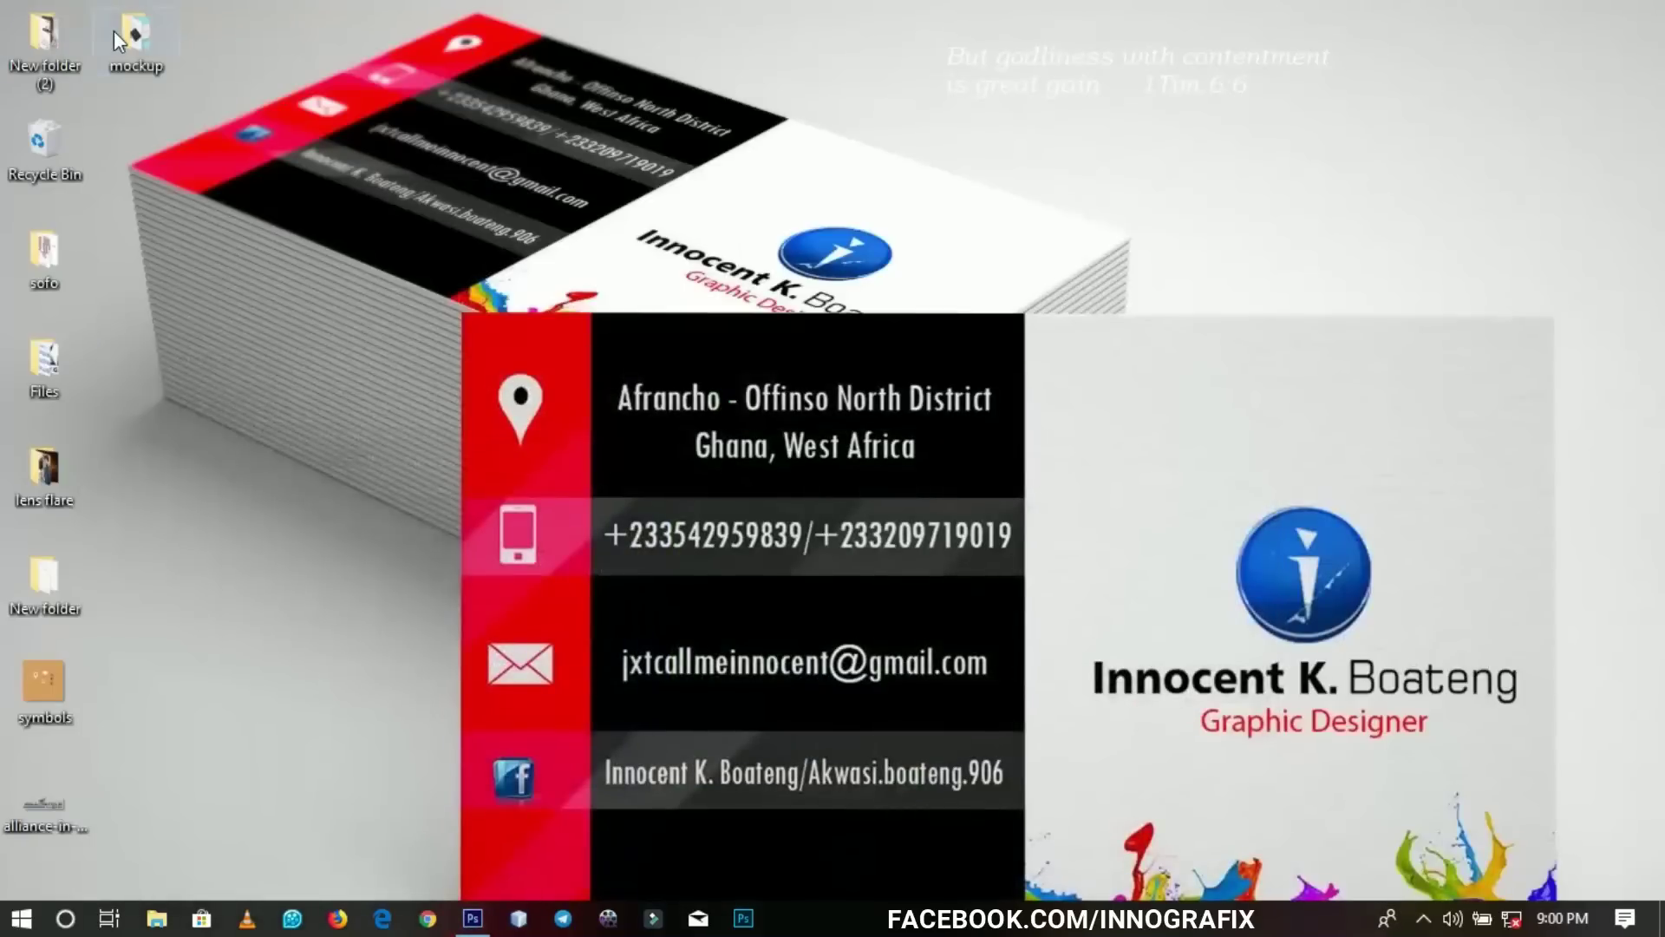
double_click(113, 30)
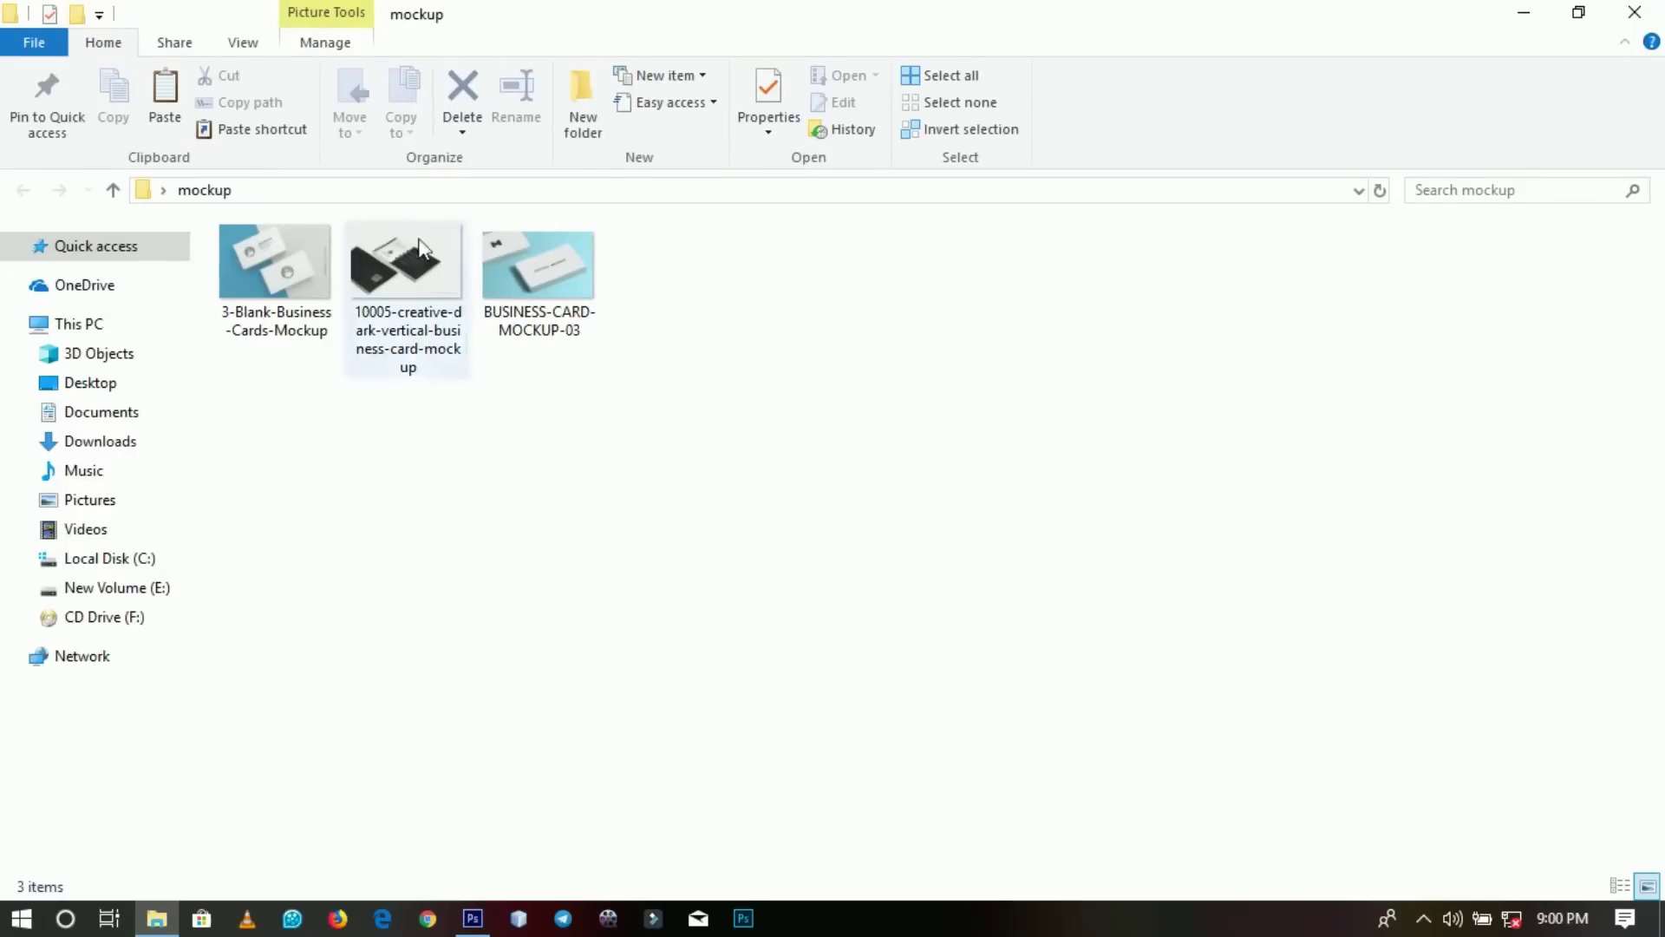
drag(286, 269, 1011, 616)
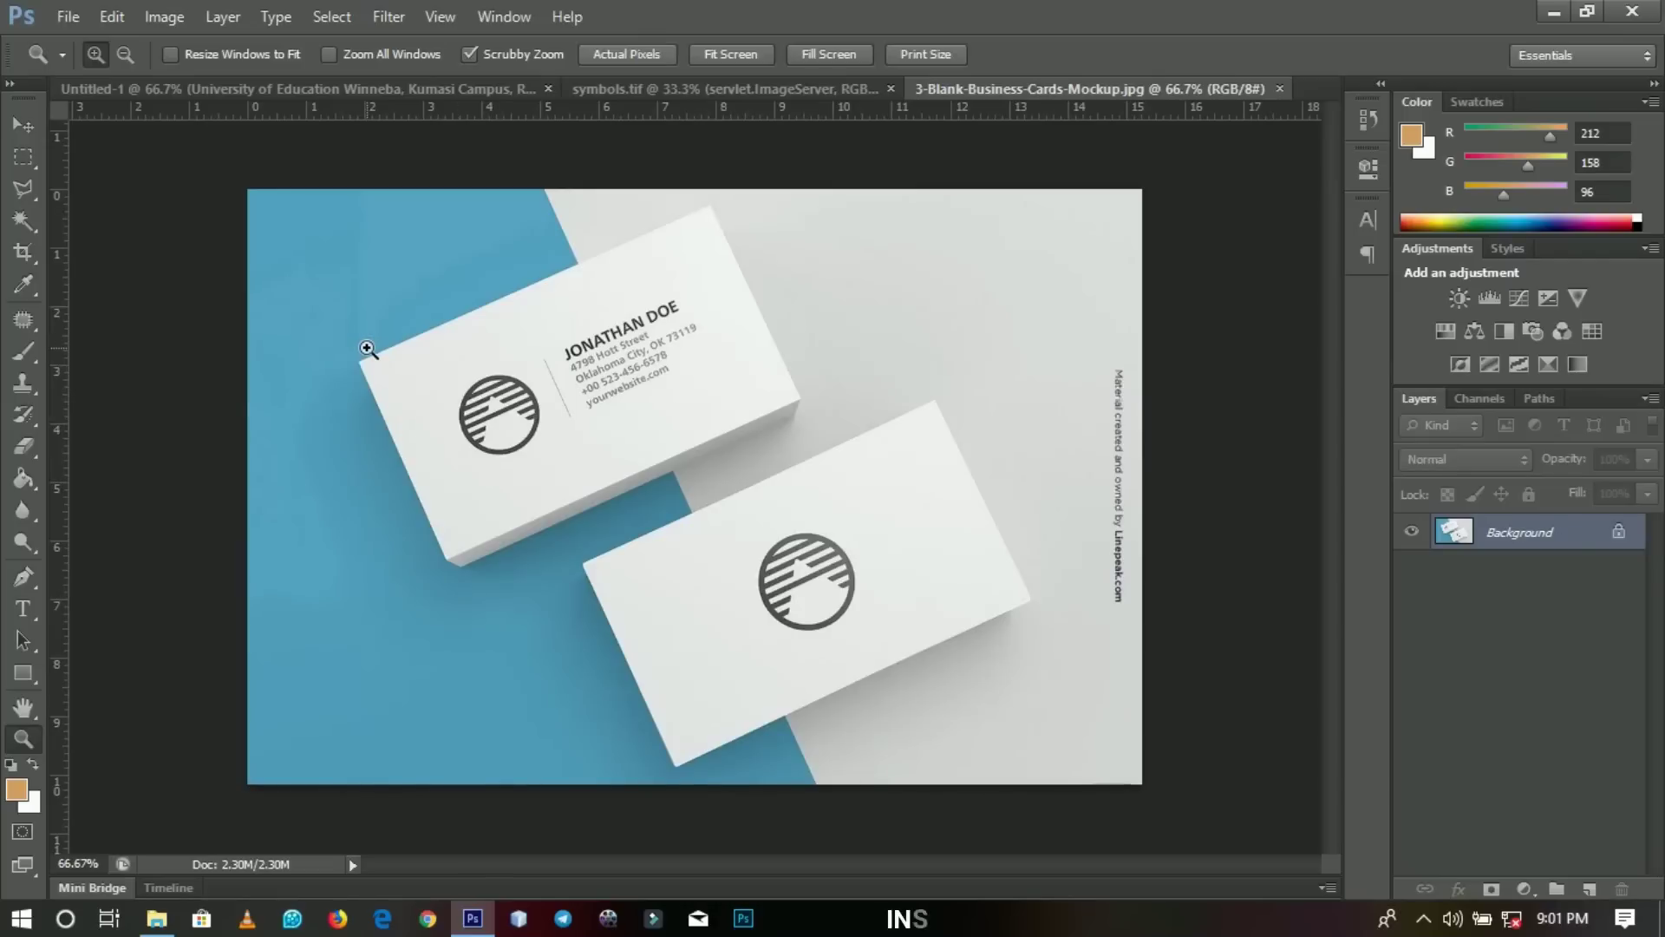
Resample the mockup to 200 pixels/inch, making it 3056 × 2033 pixels.
click(1118, 517)
click(1116, 521)
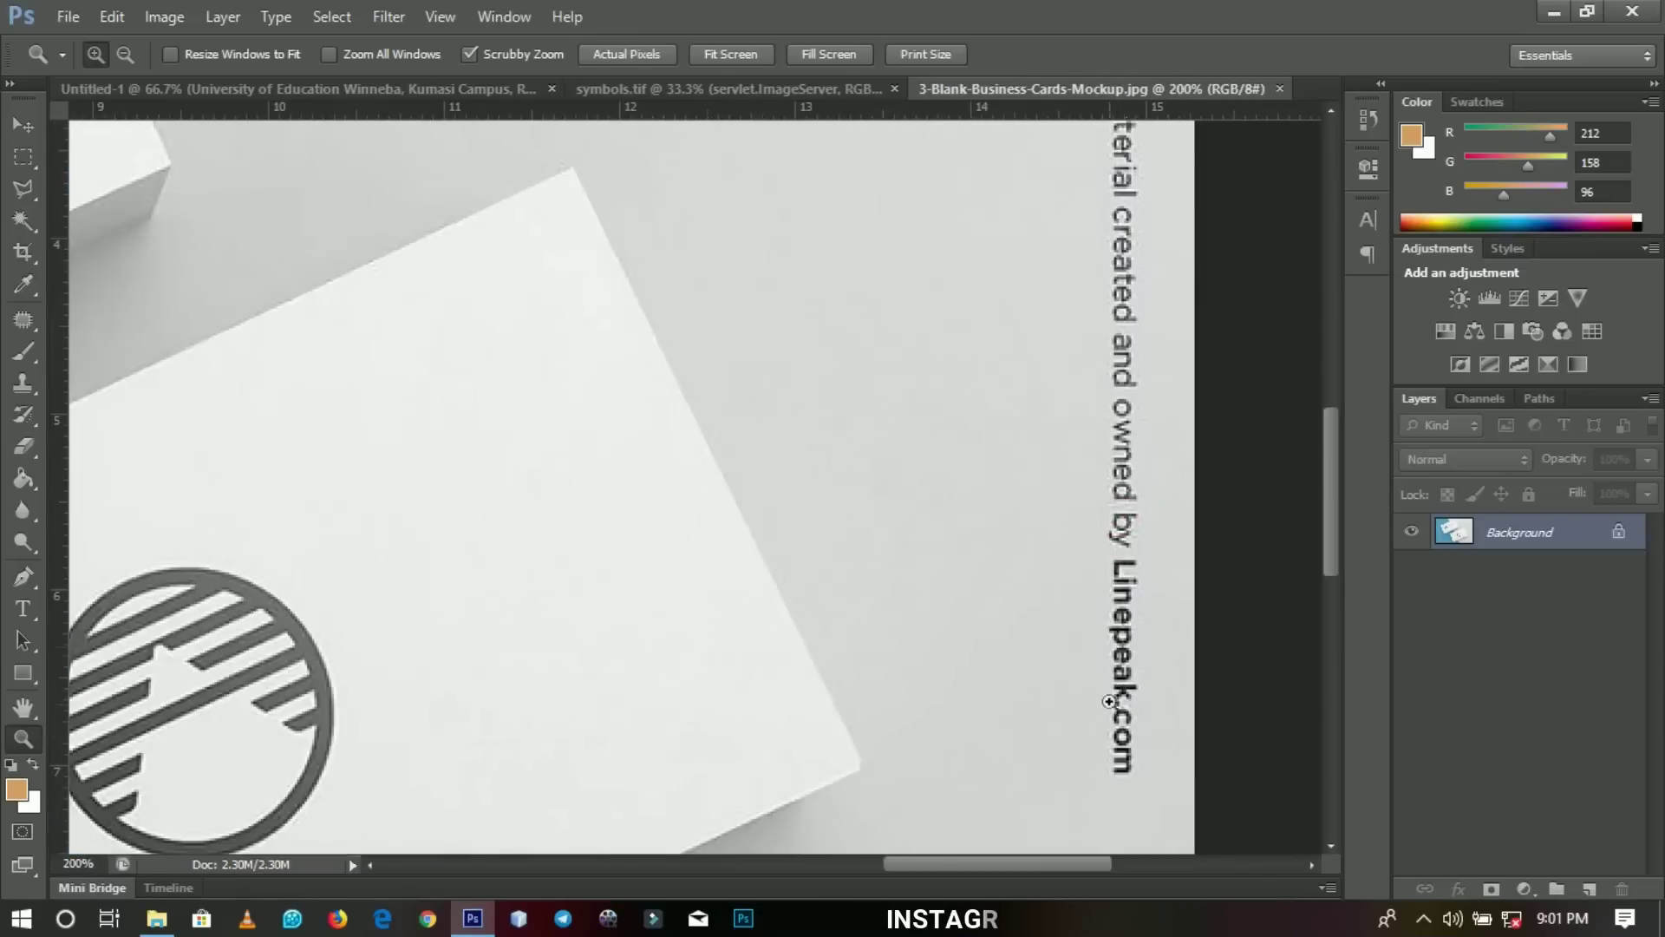
key(ctrl+0)
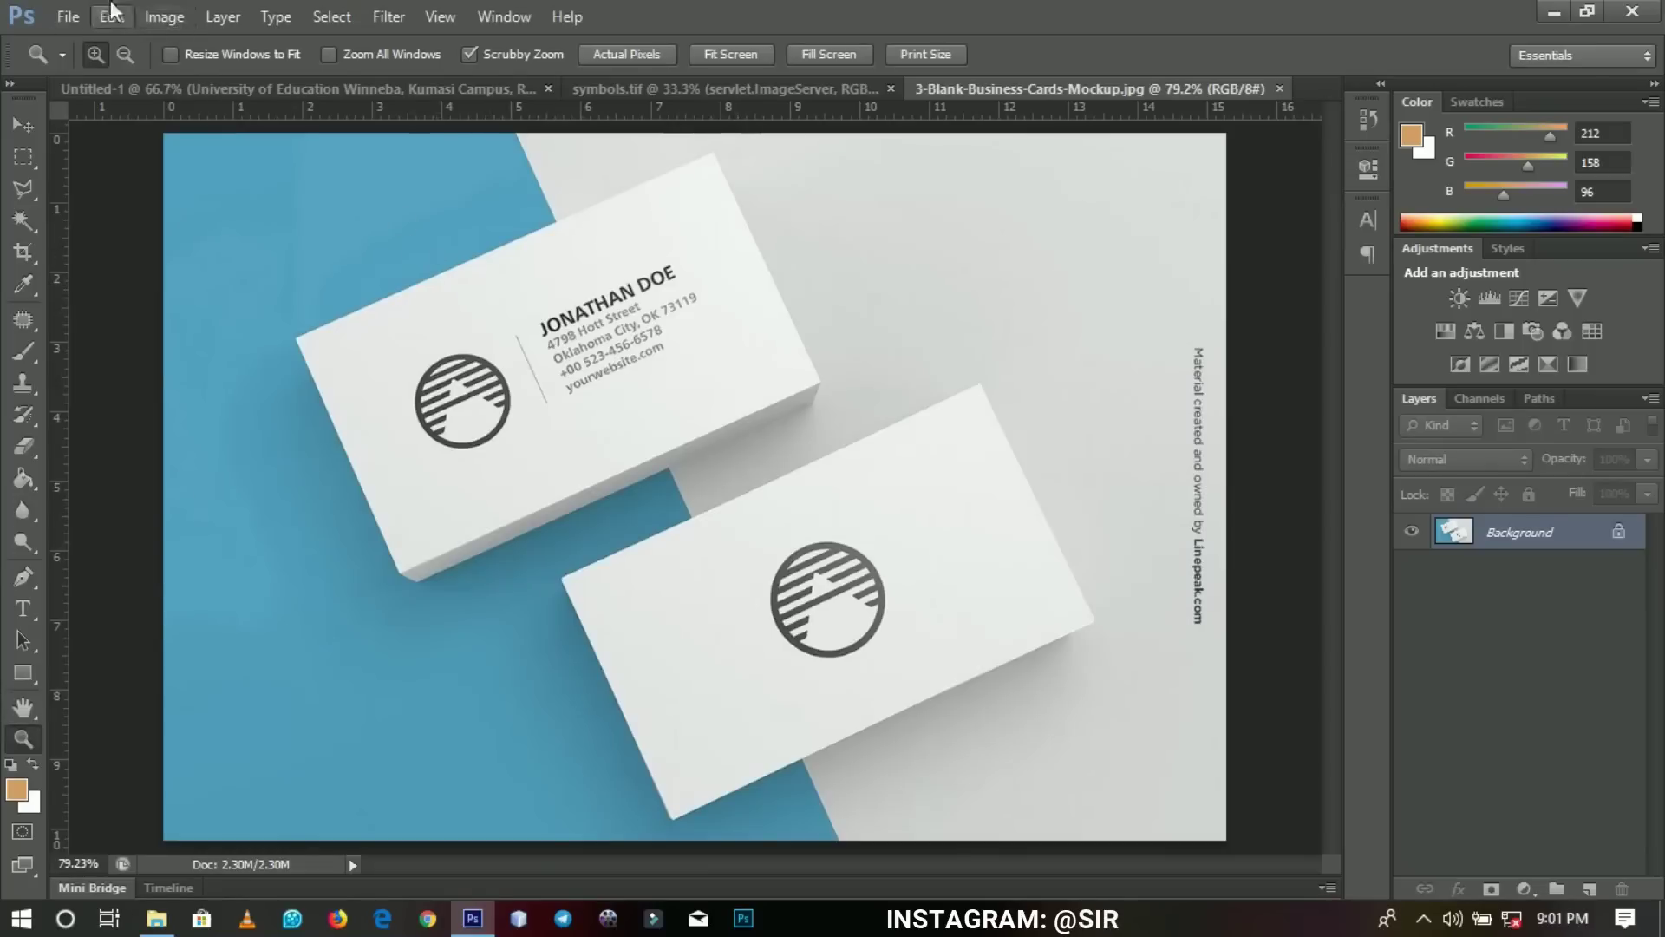
click(161, 18)
click(227, 192)
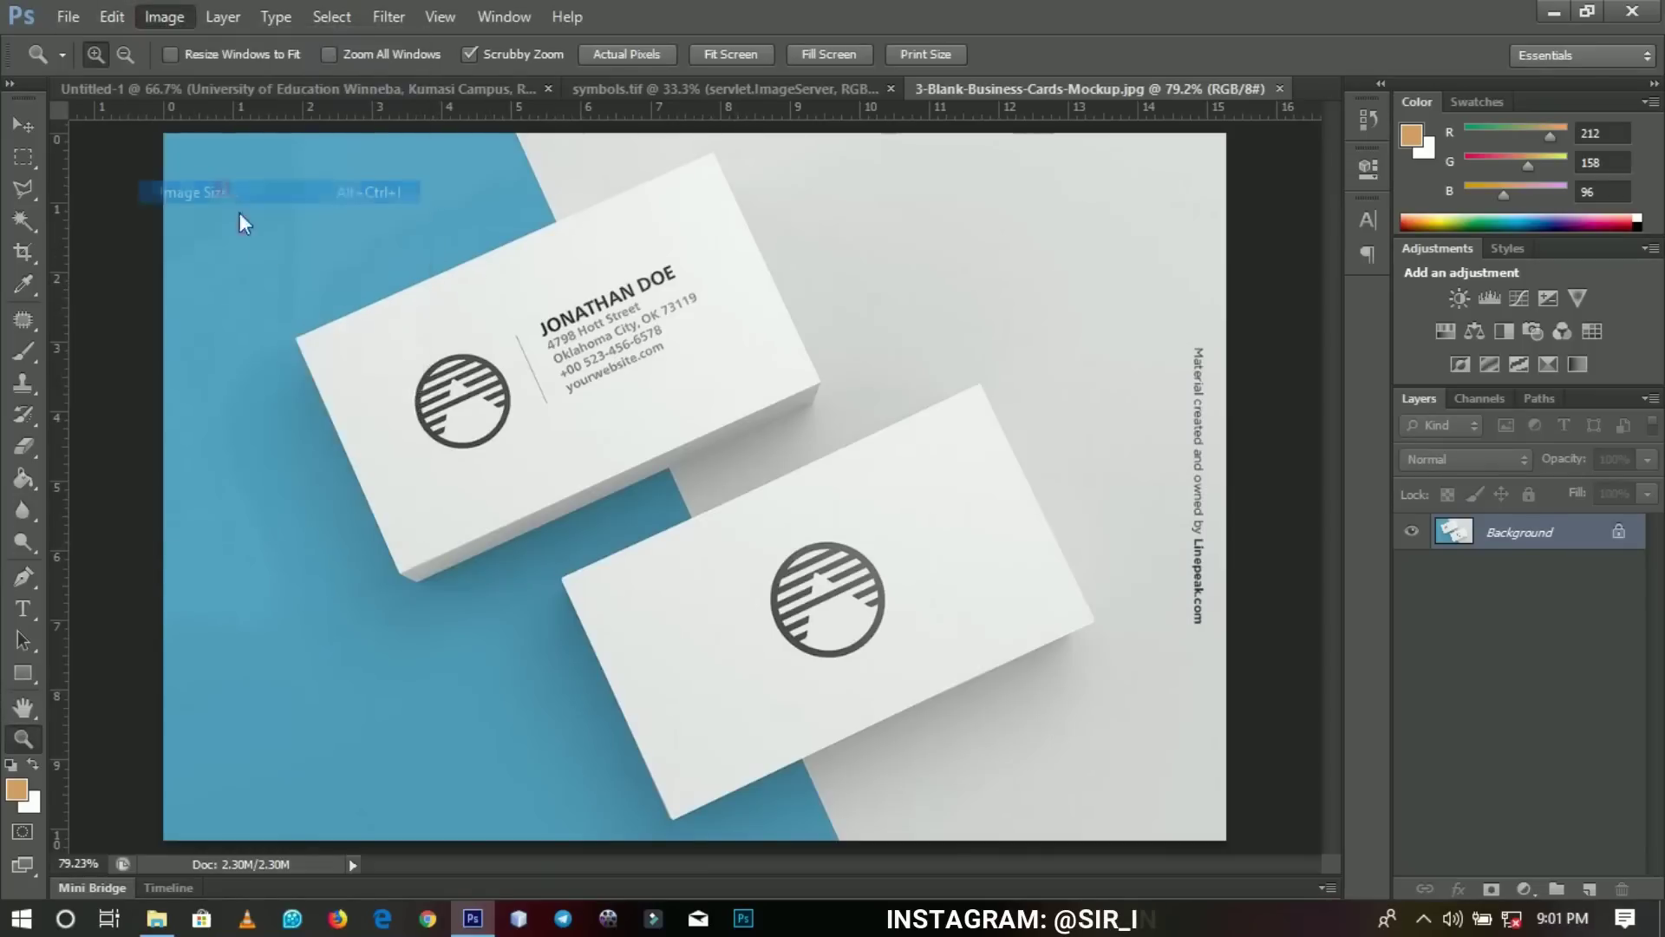
double_click(694, 429)
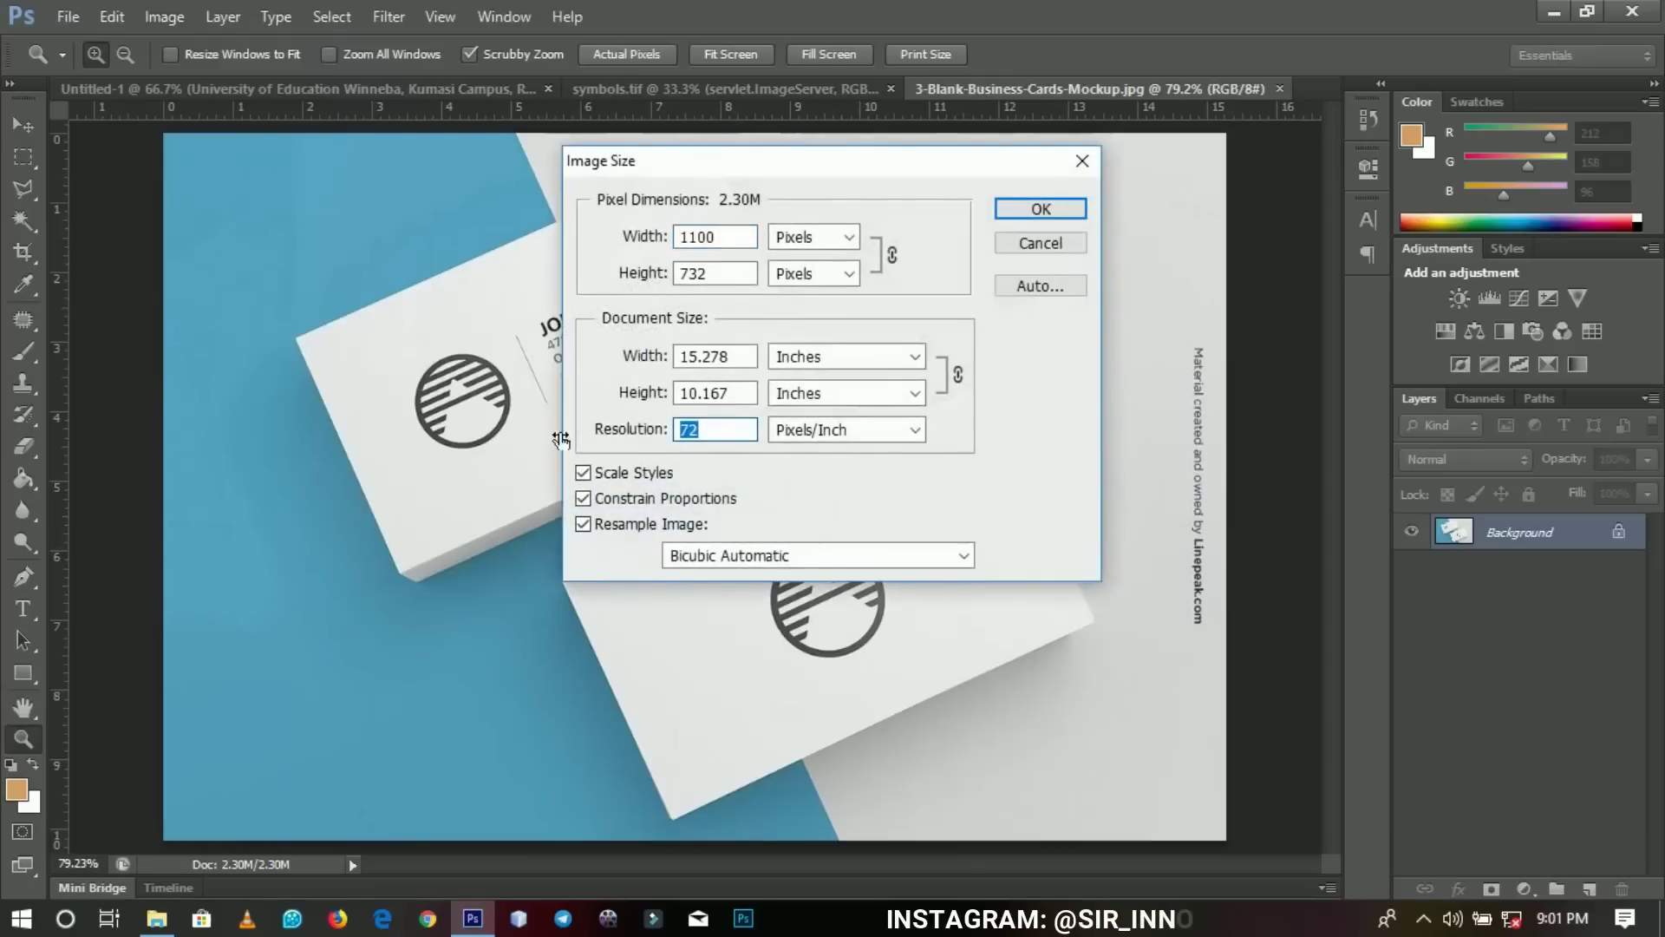
text(1)
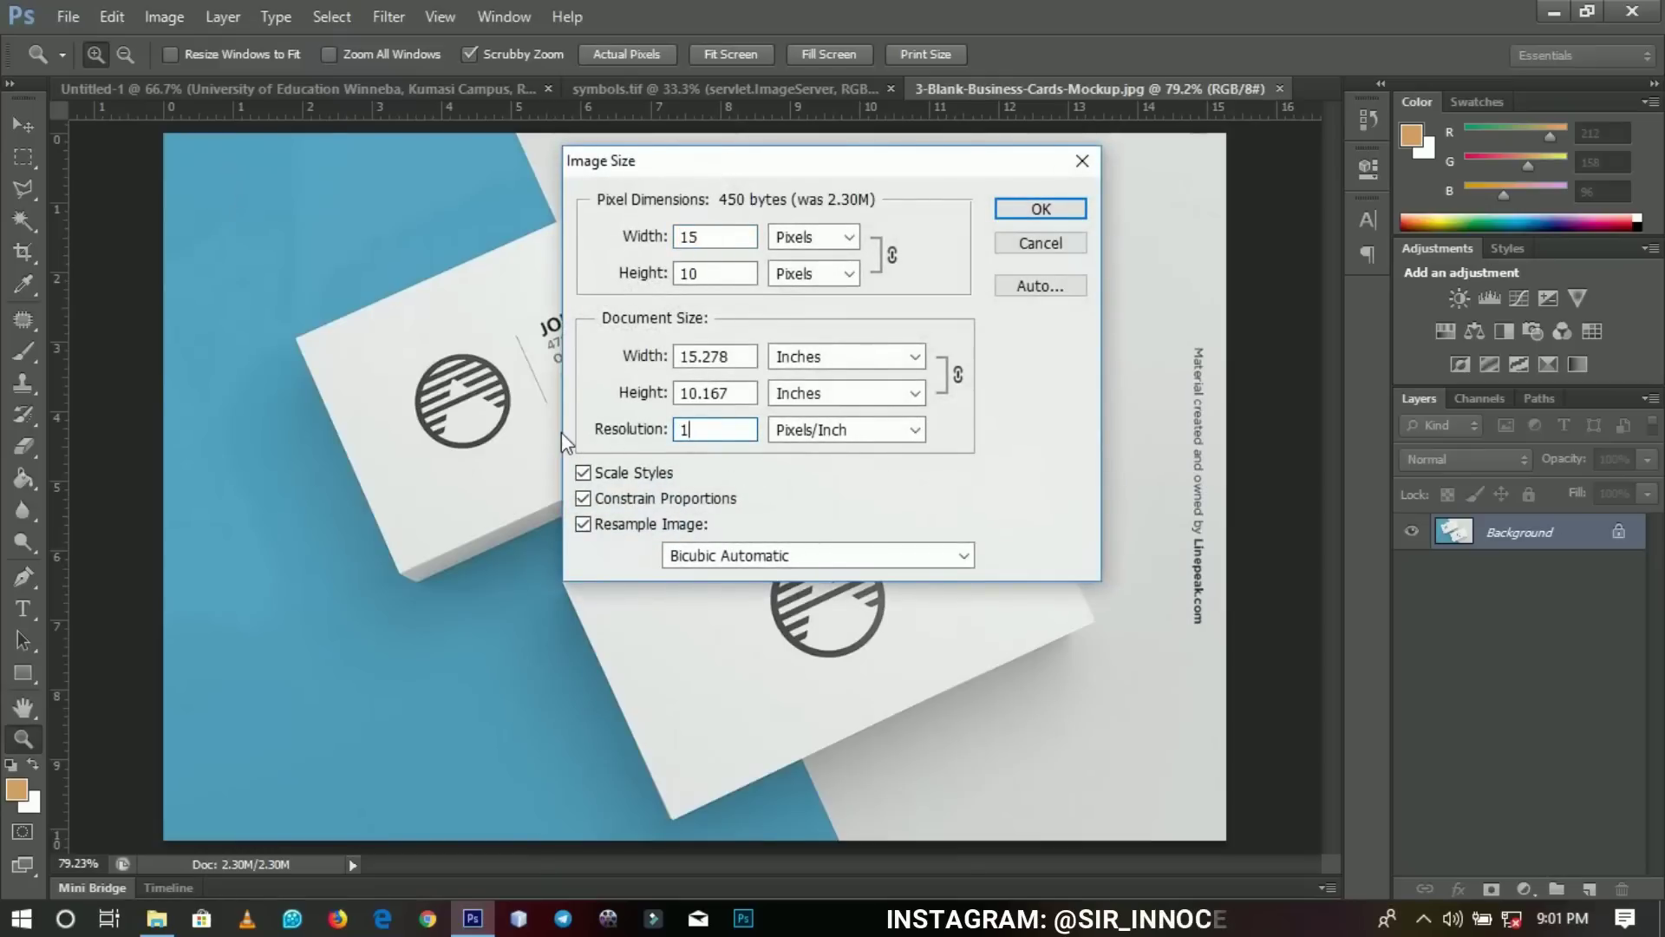
text(50)
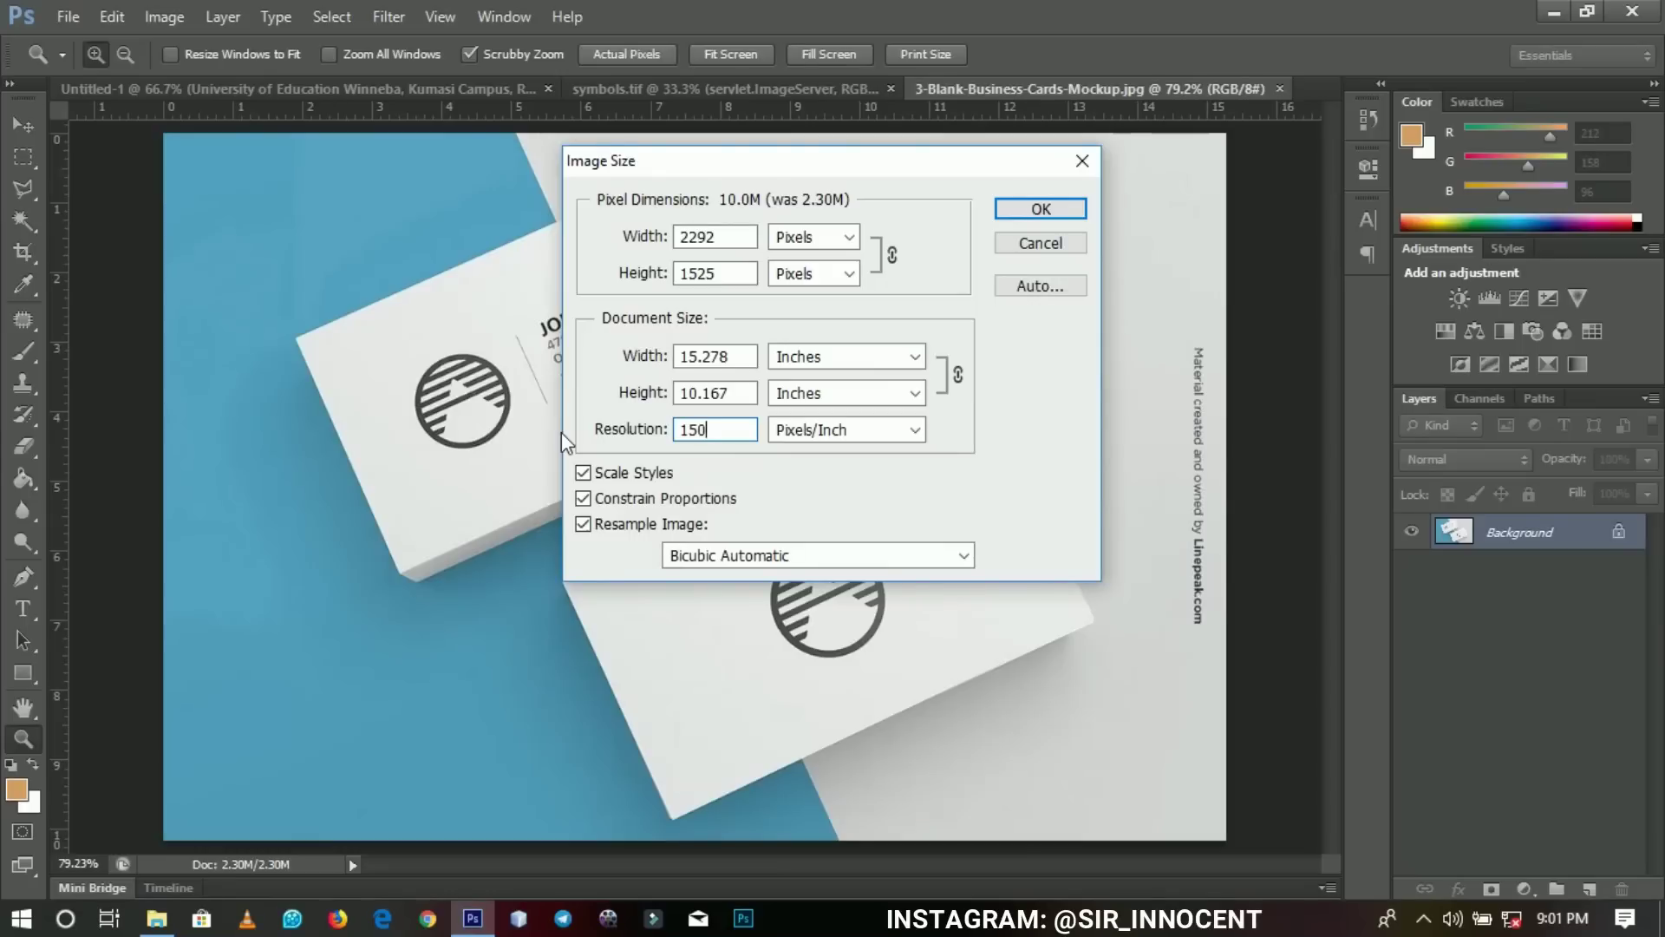
key(BackSpace)
key(BackSpace)
text(200)
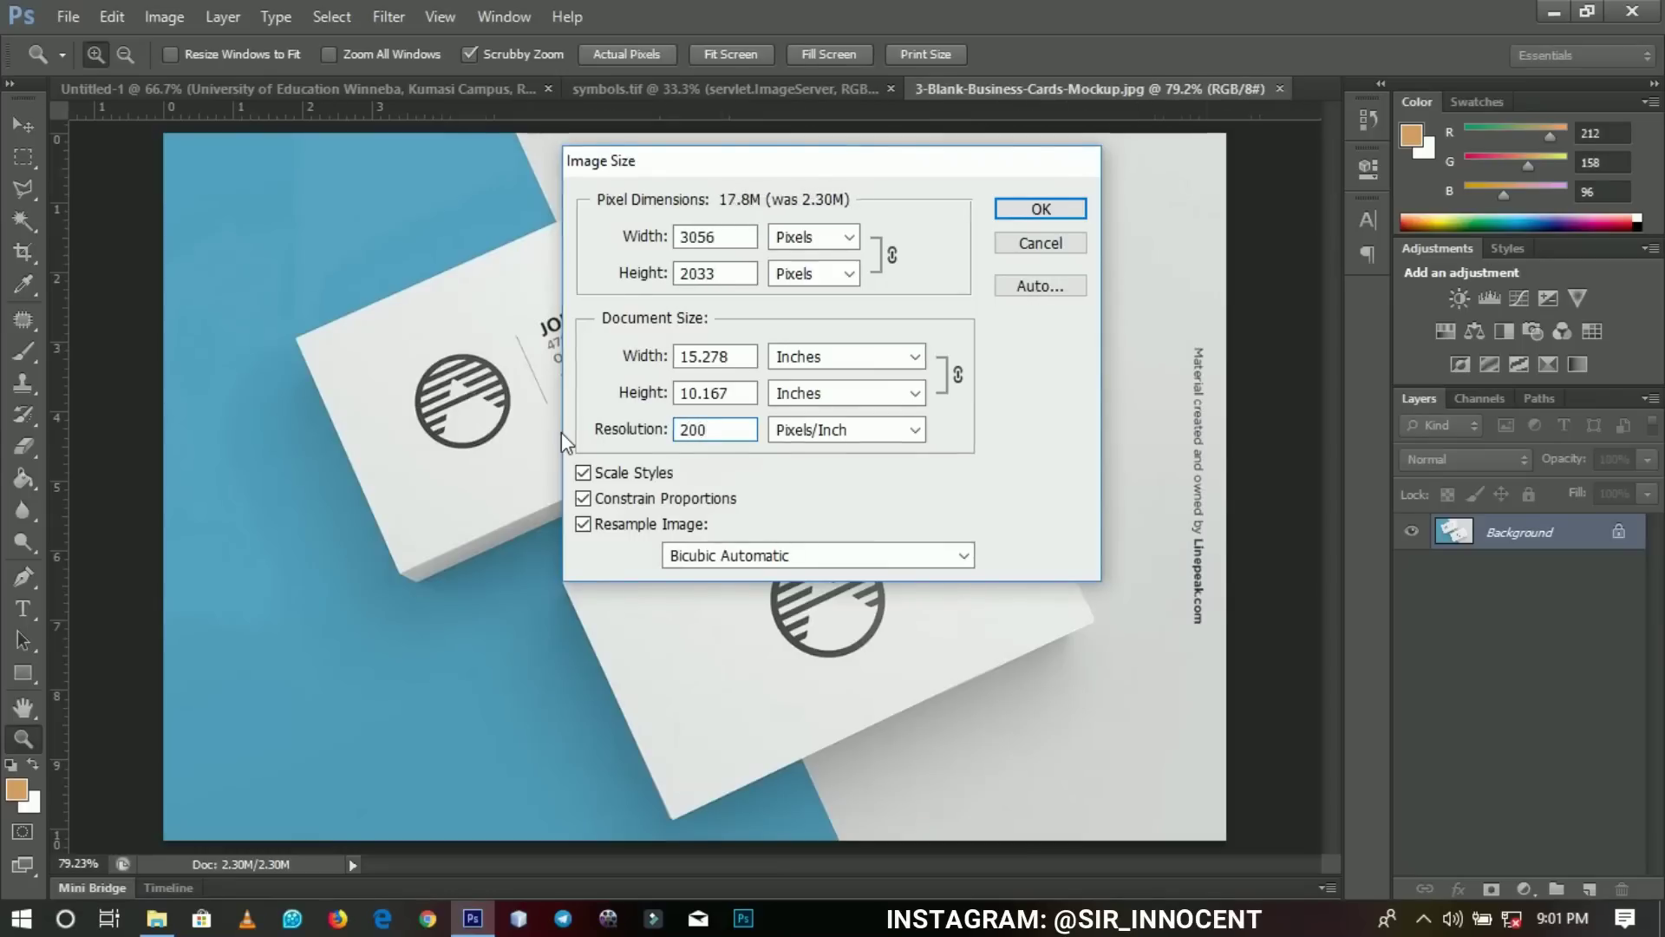
key(Return)
Frame the upper card and set the Pen tool to Shape mode.
alt+click(551, 425)
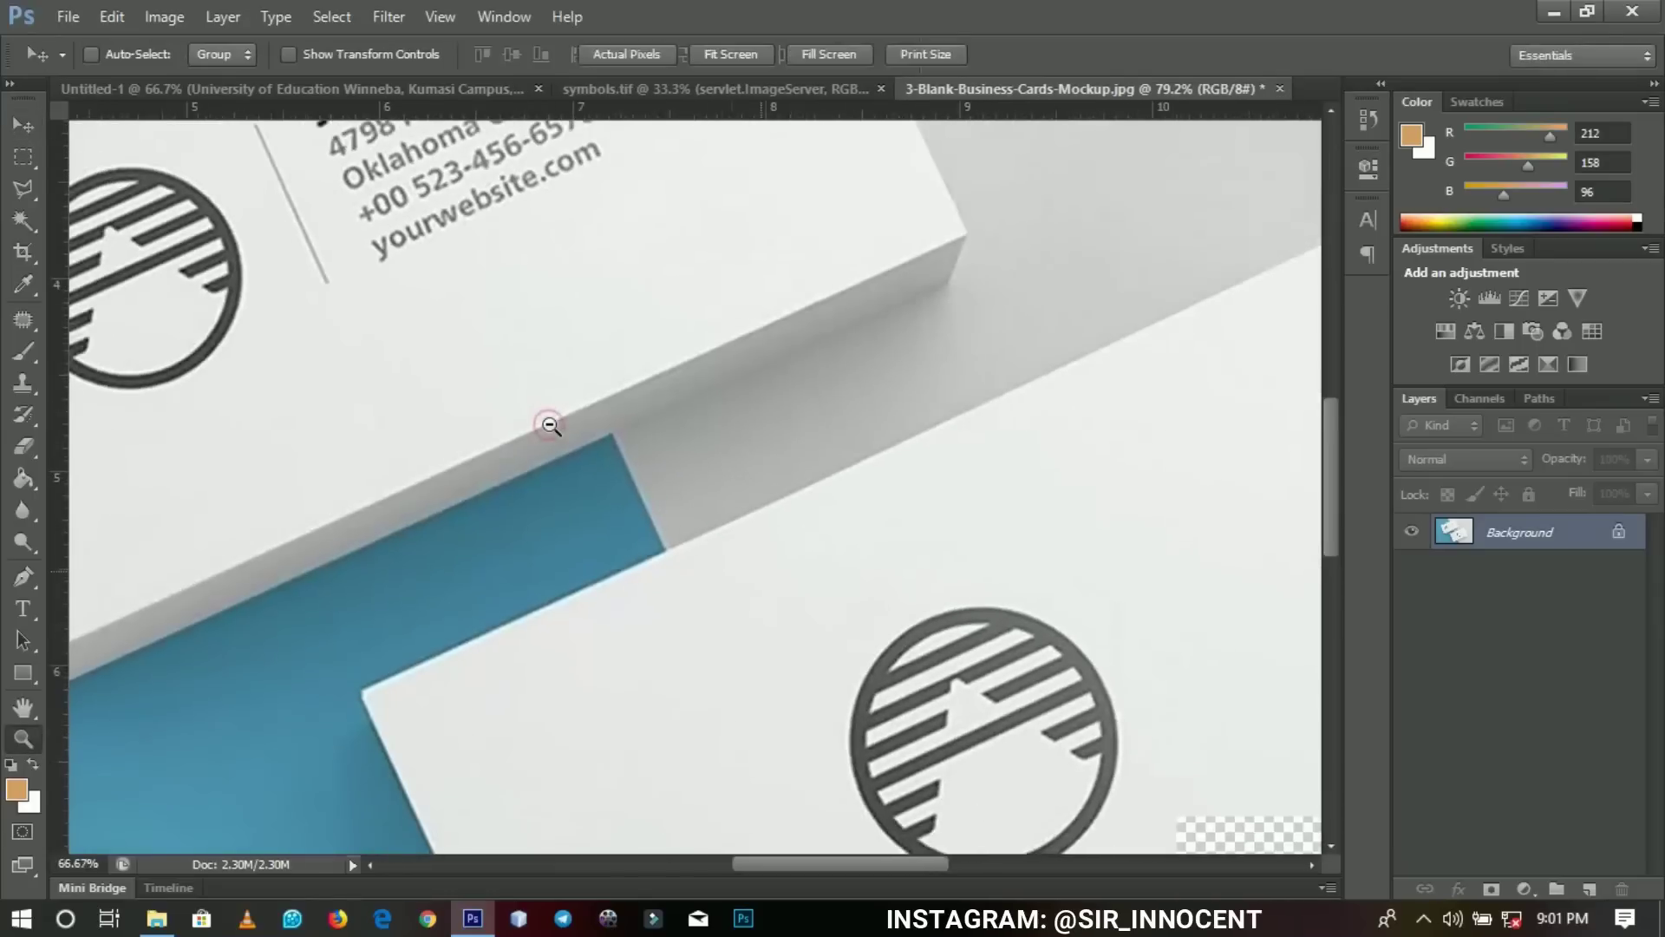
alt+click(551, 425)
alt+click(520, 408)
alt+click(485, 365)
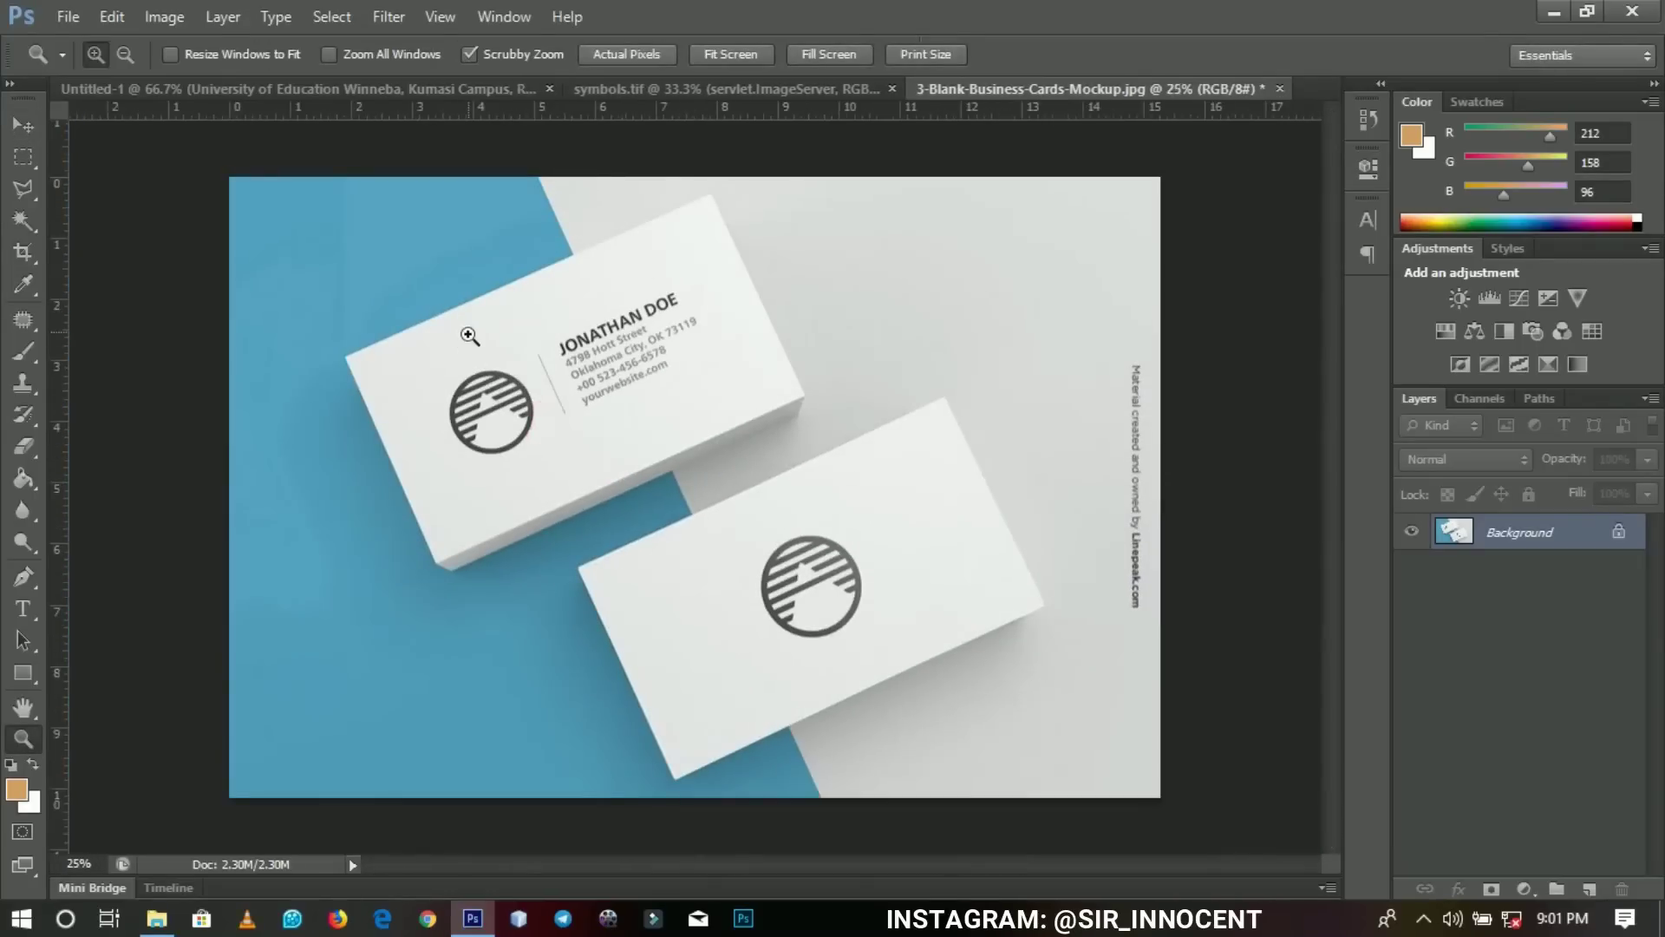
click(469, 328)
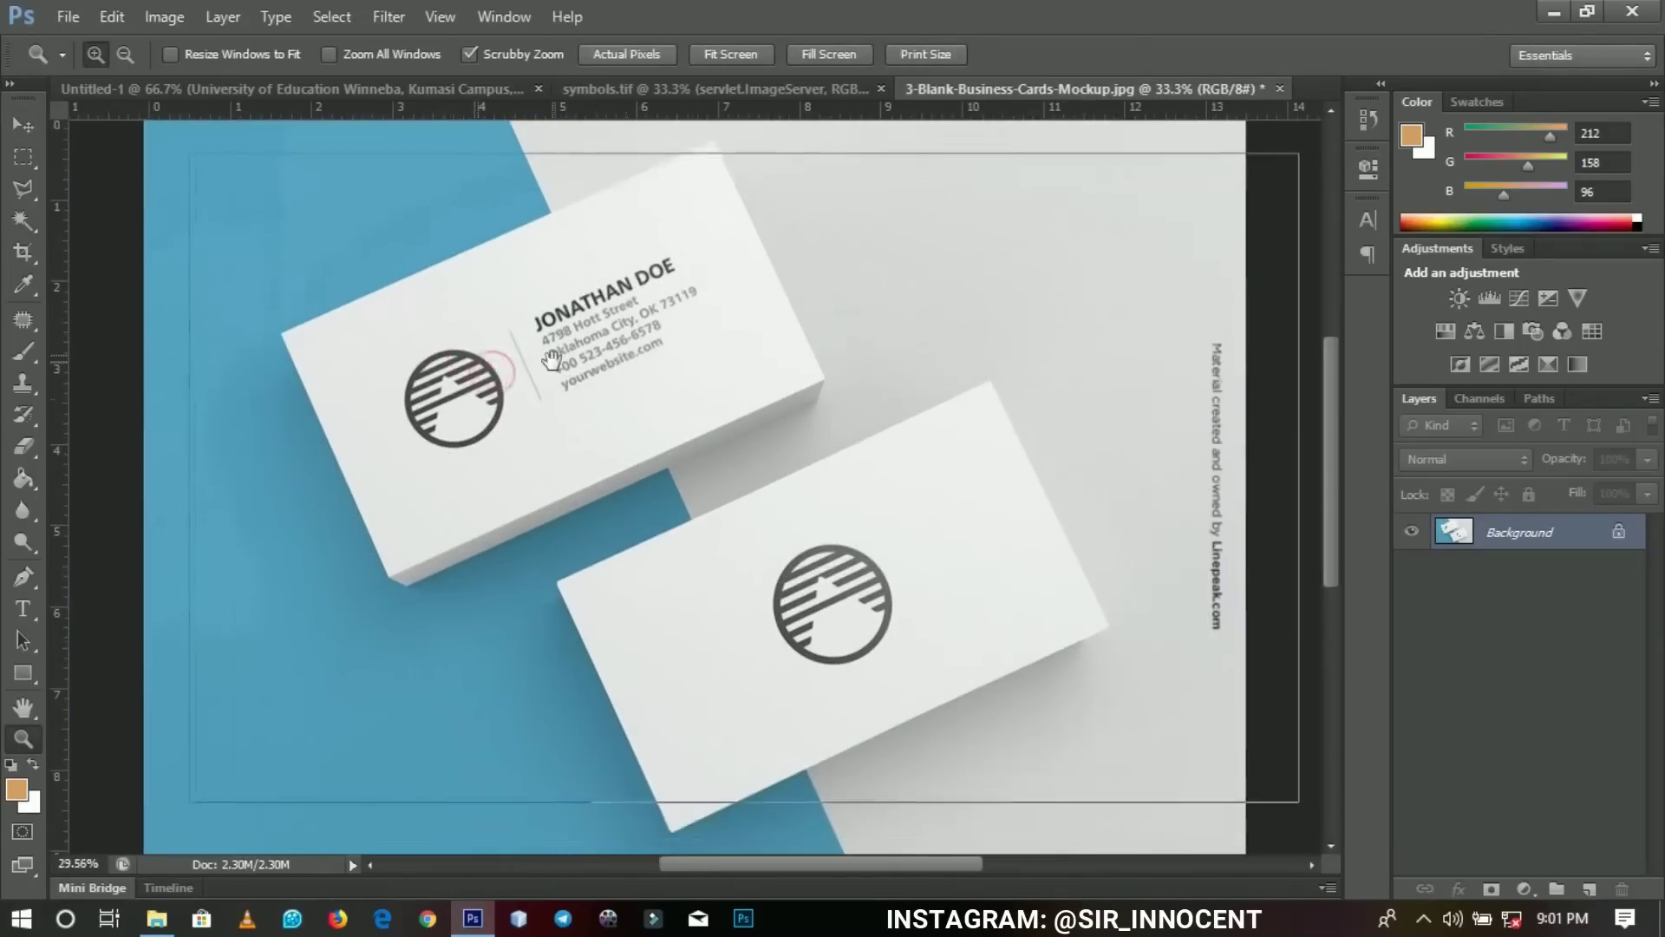
key(v)
click(489, 345)
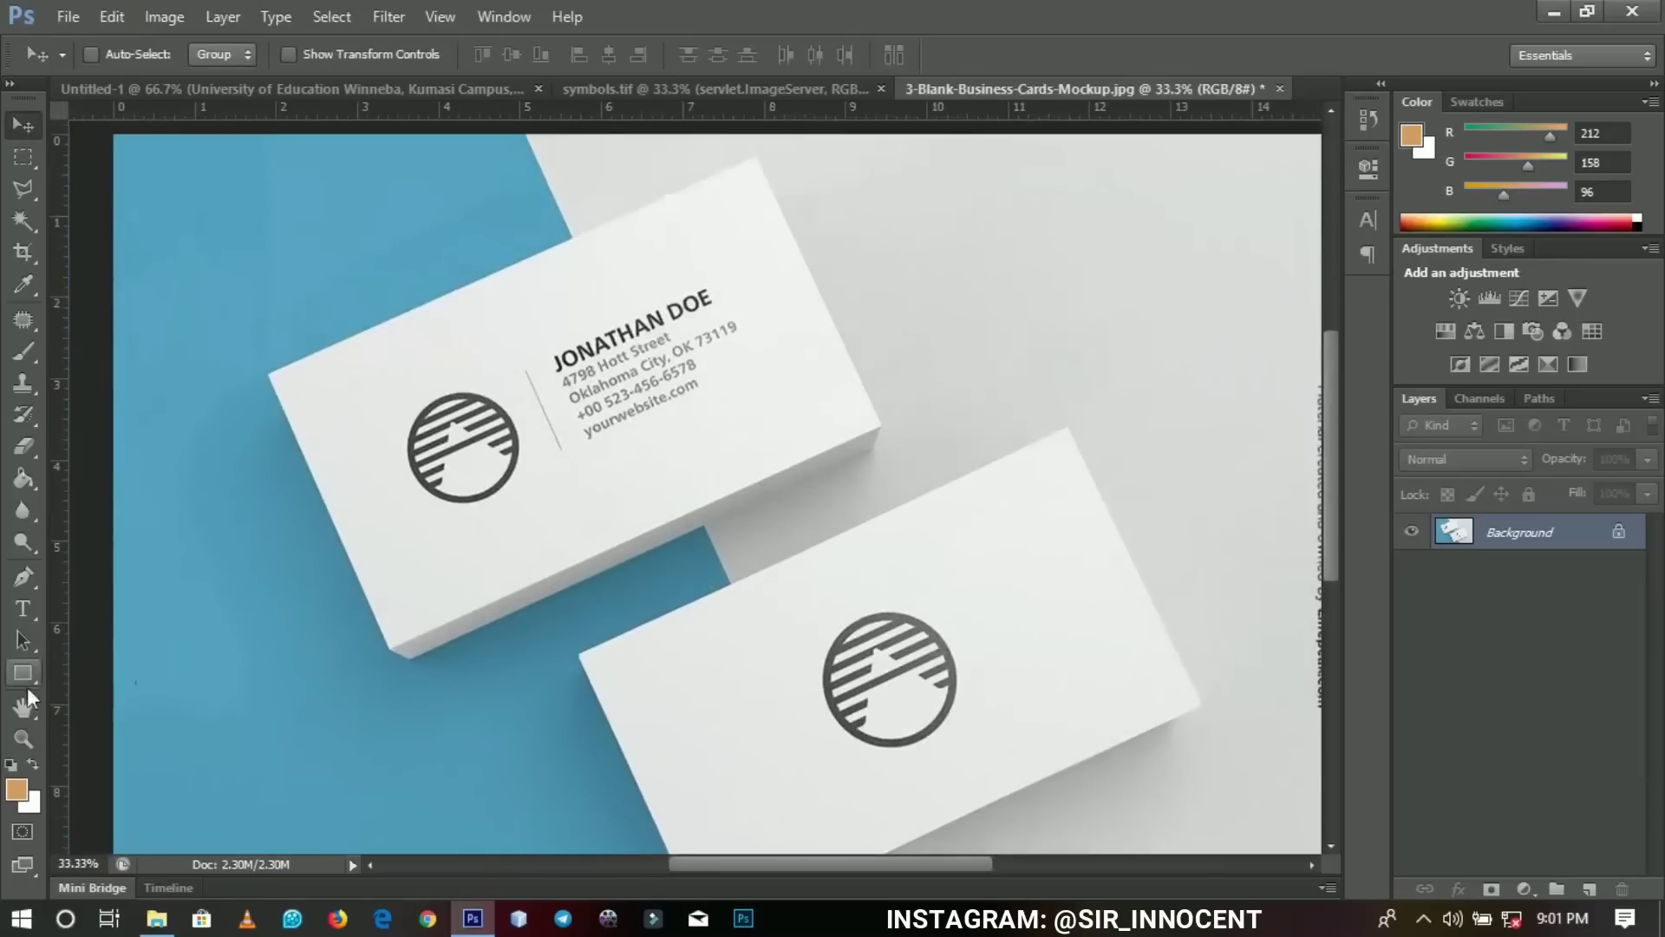
click(22, 576)
scroll(438, 525, up, 1)
drag(457, 514, 676, 431)
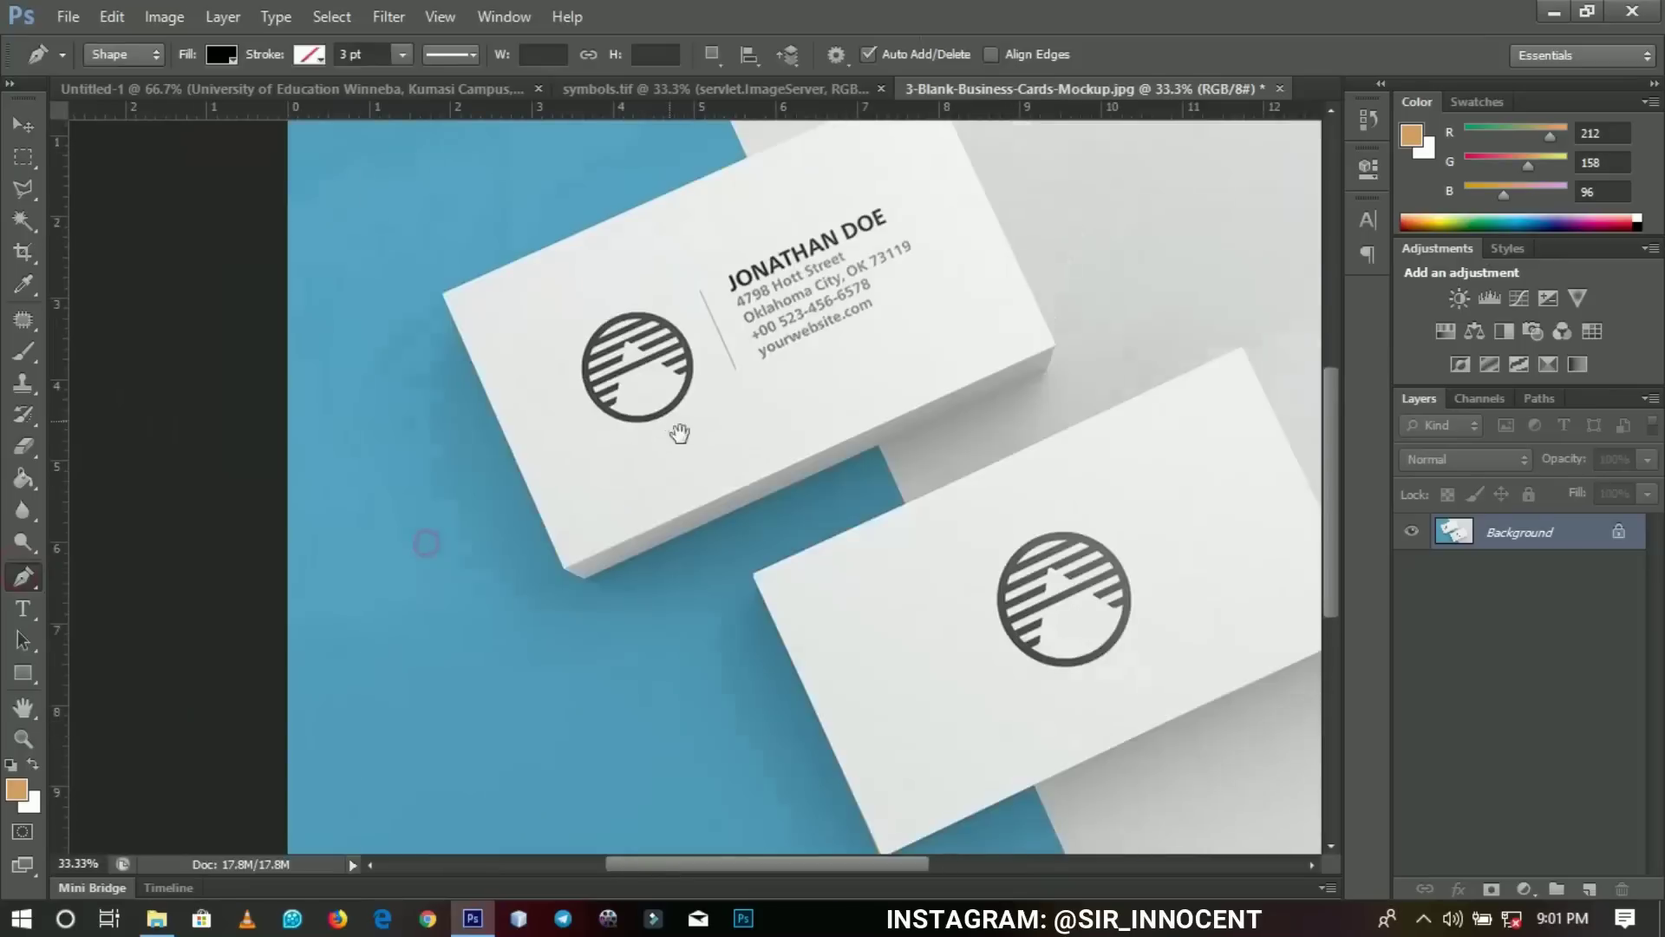
click(122, 53)
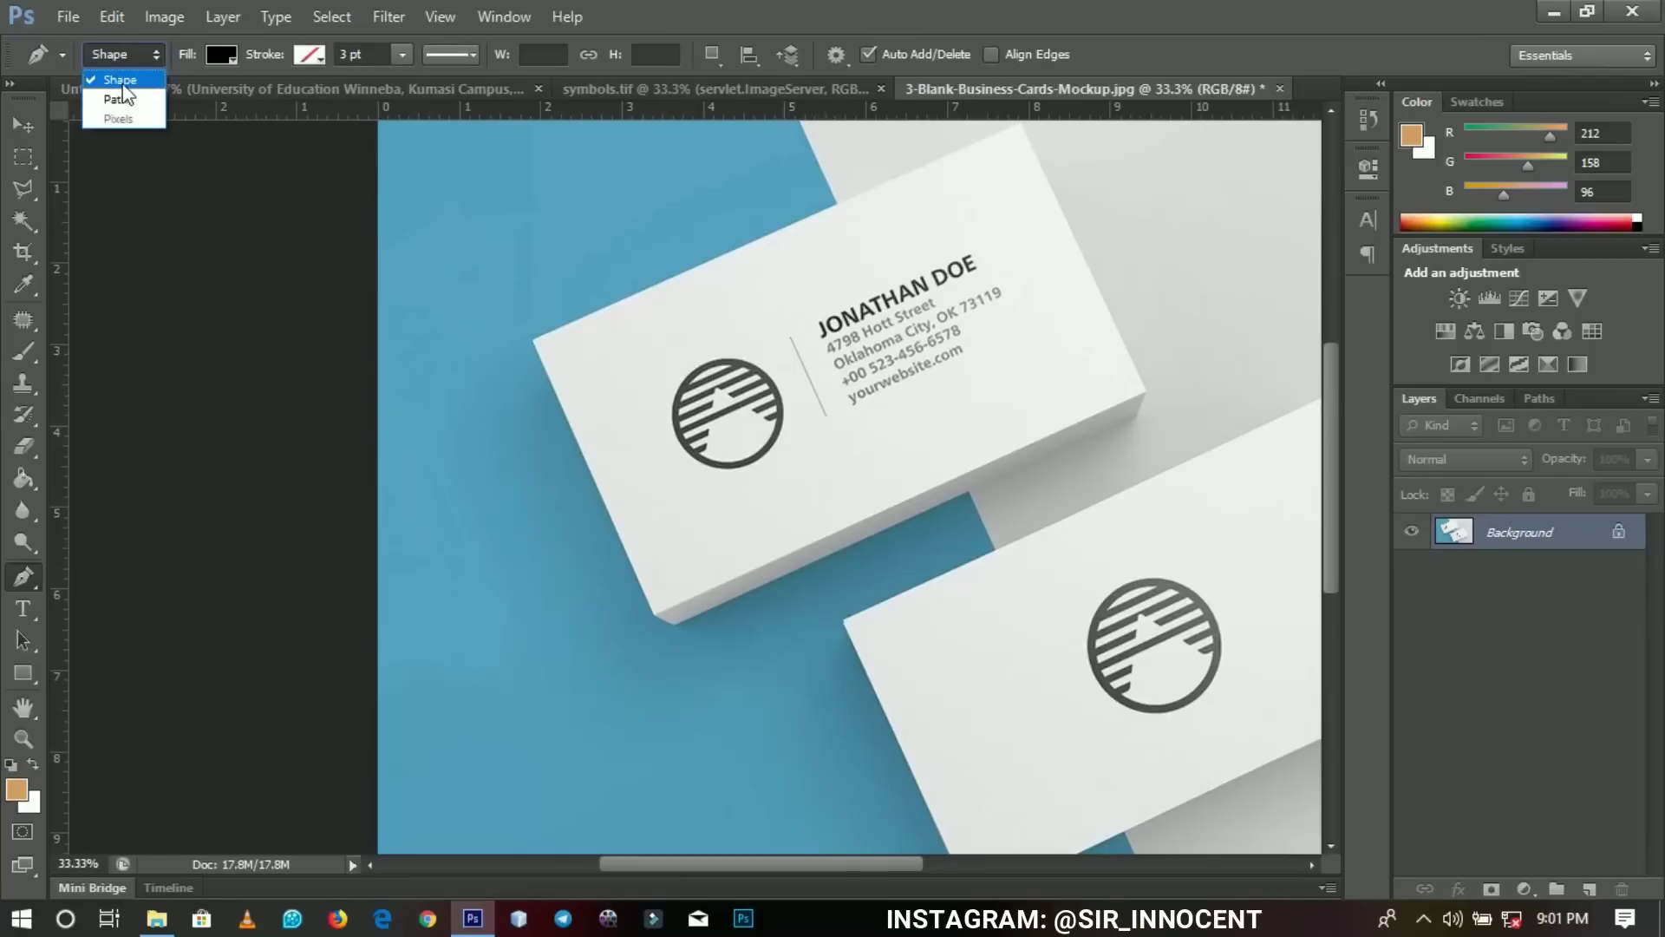
click(123, 81)
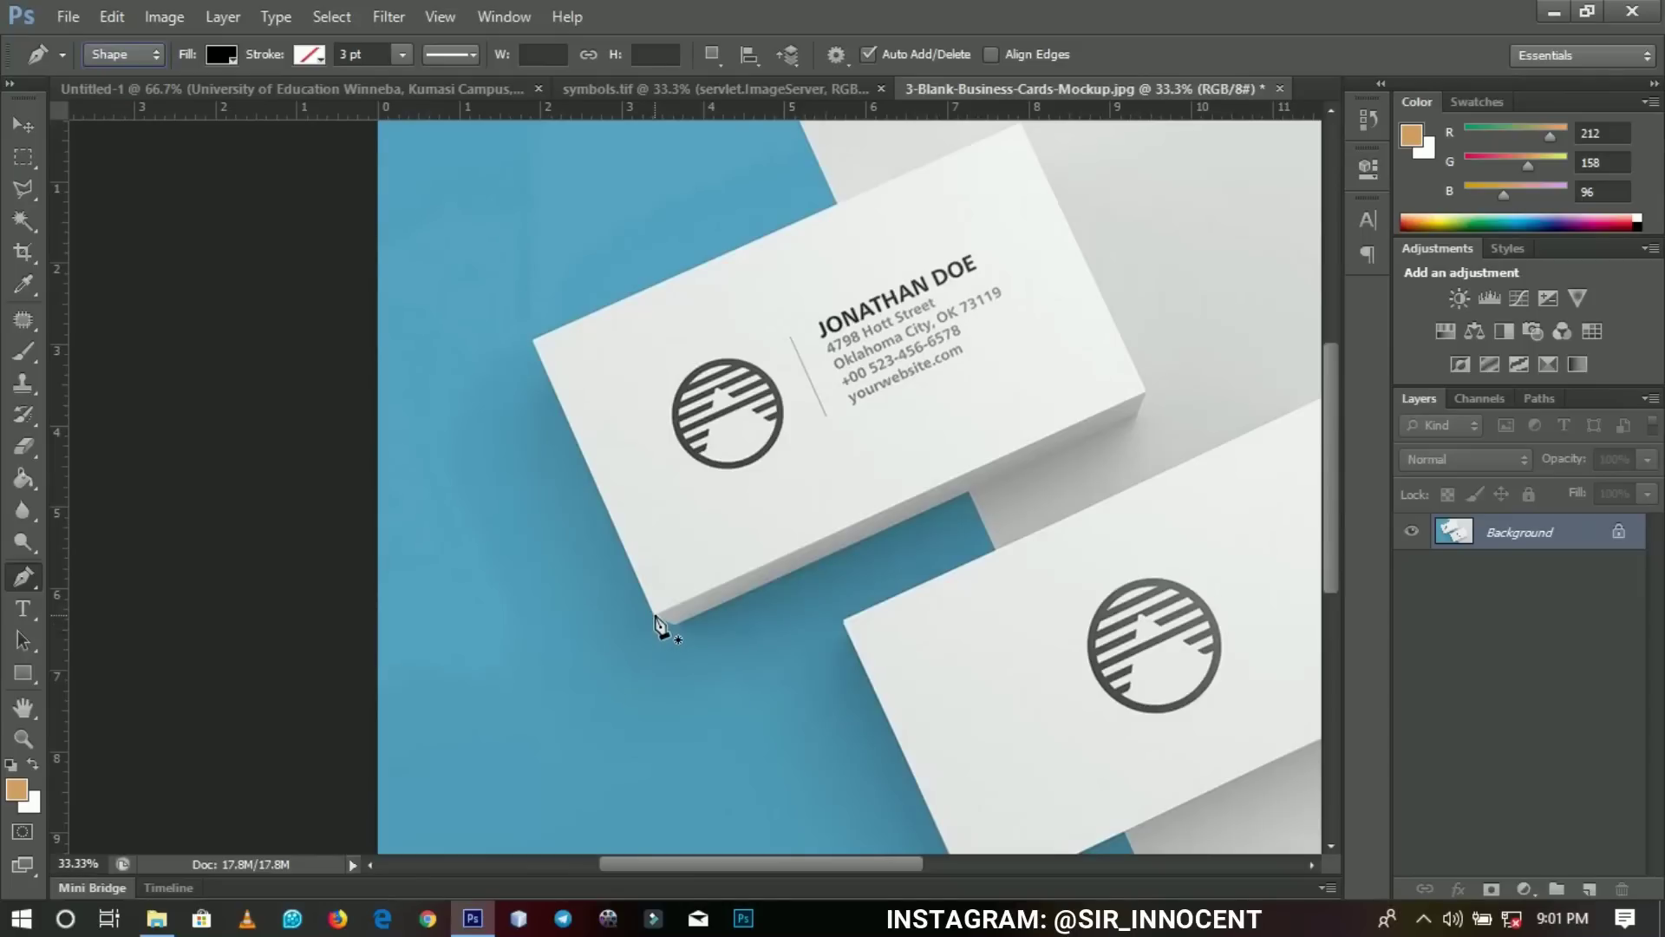
Trace the upper card's four corners to close a black filled shape.
click(655, 615)
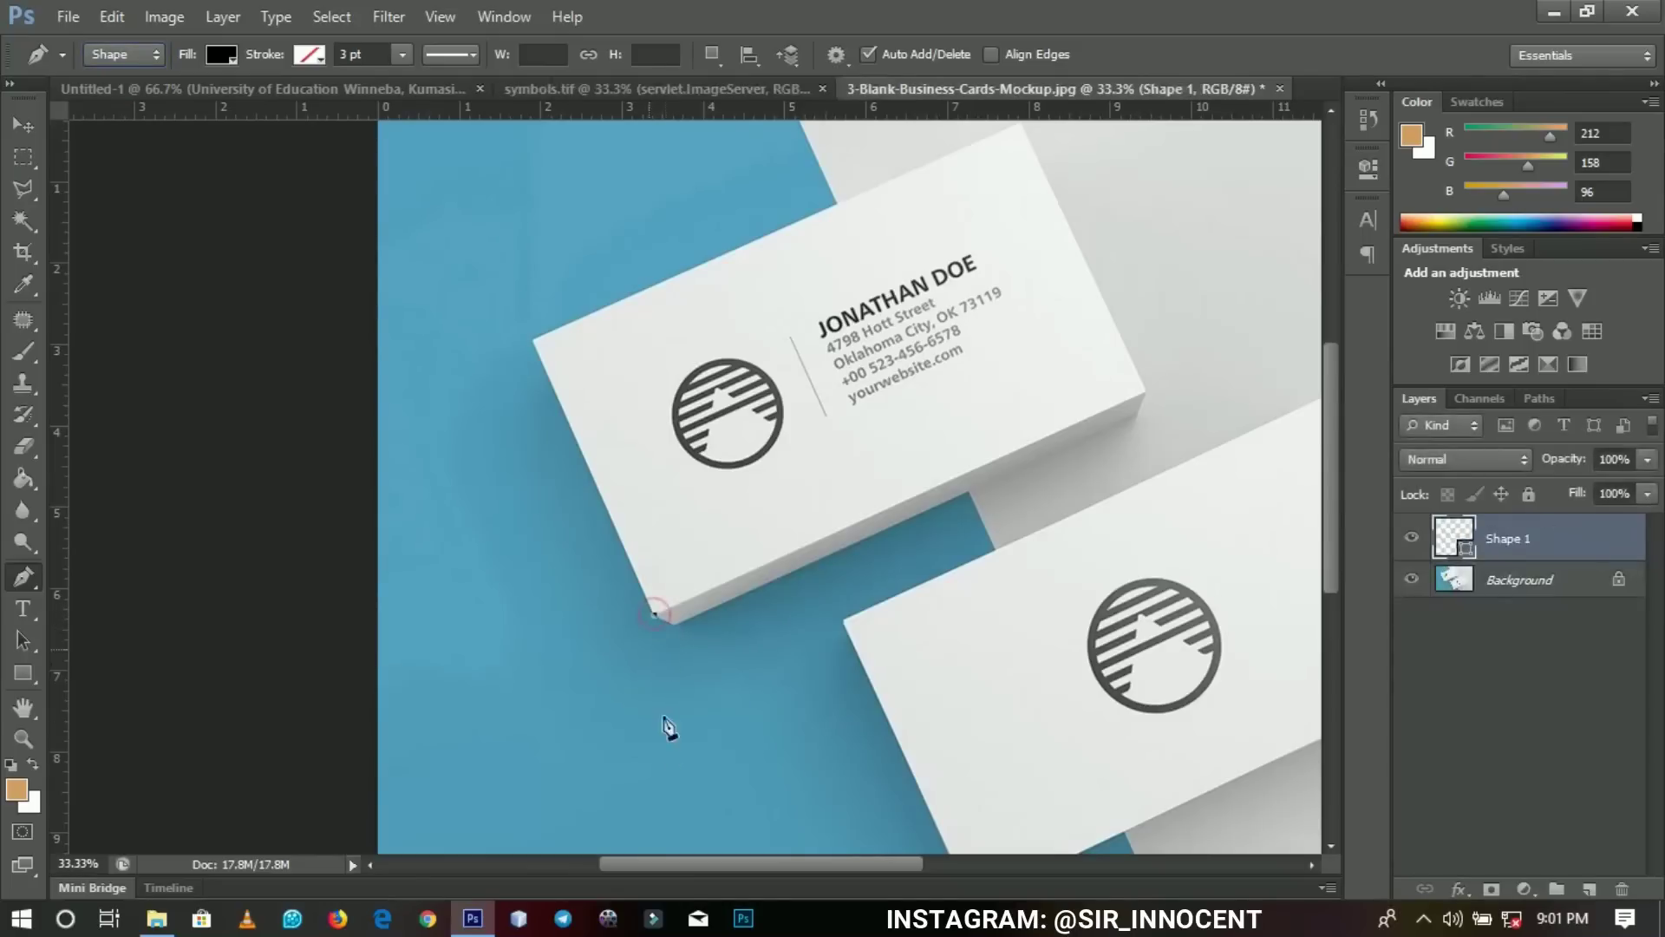
click(533, 341)
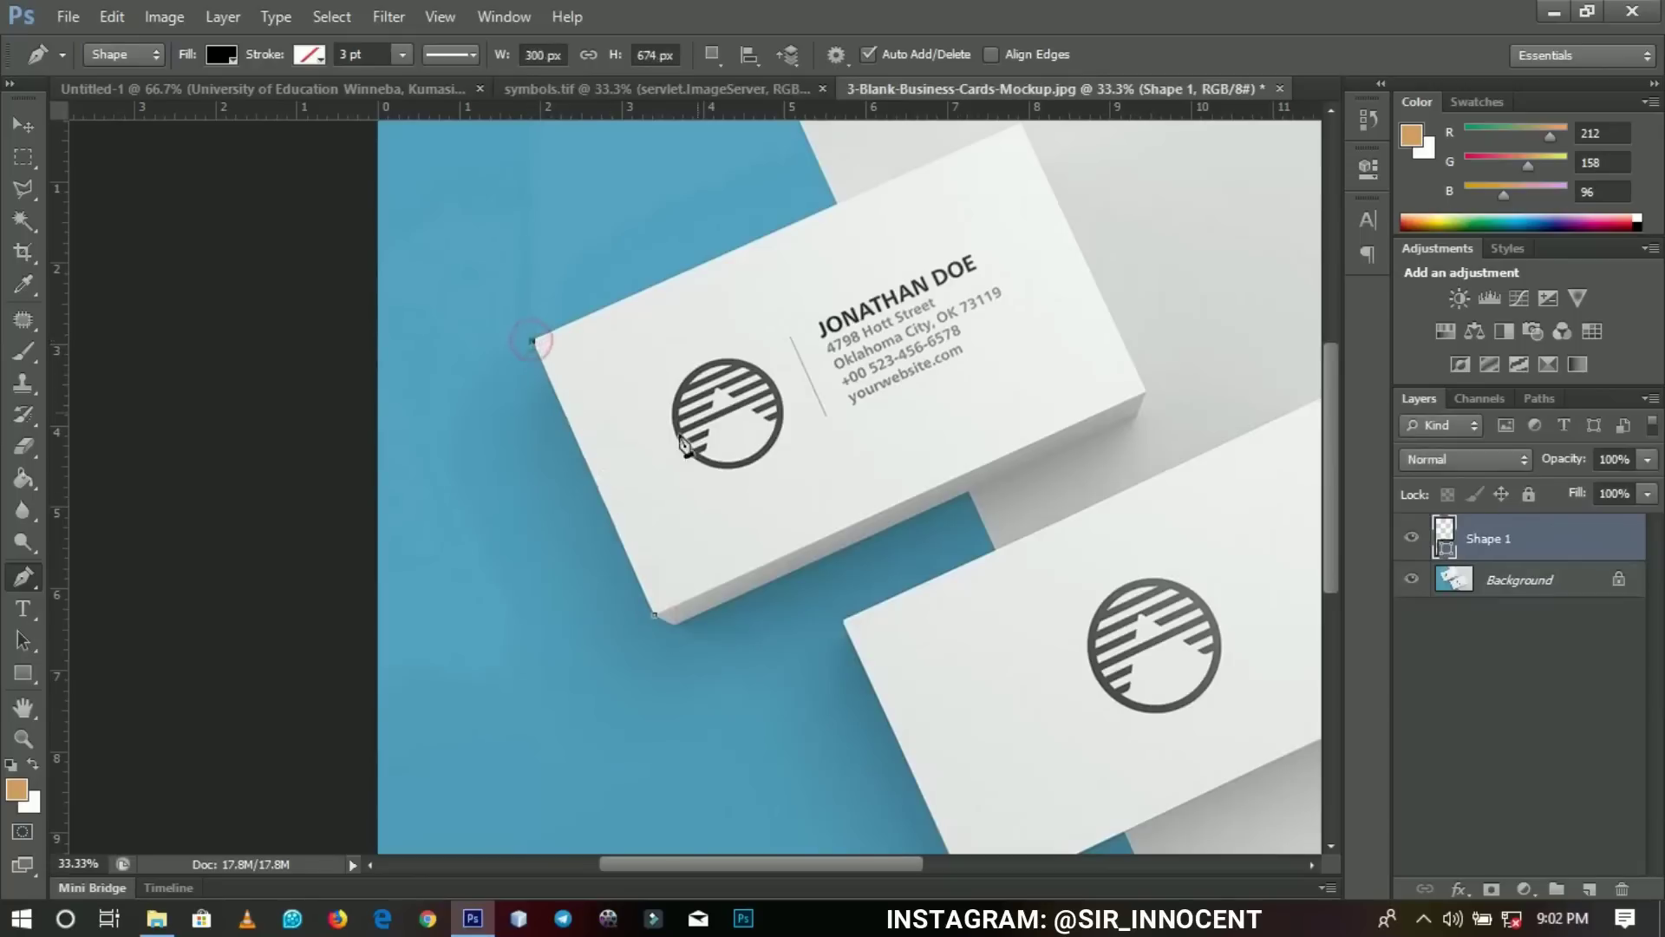
drag(1173, 363, 1141, 469)
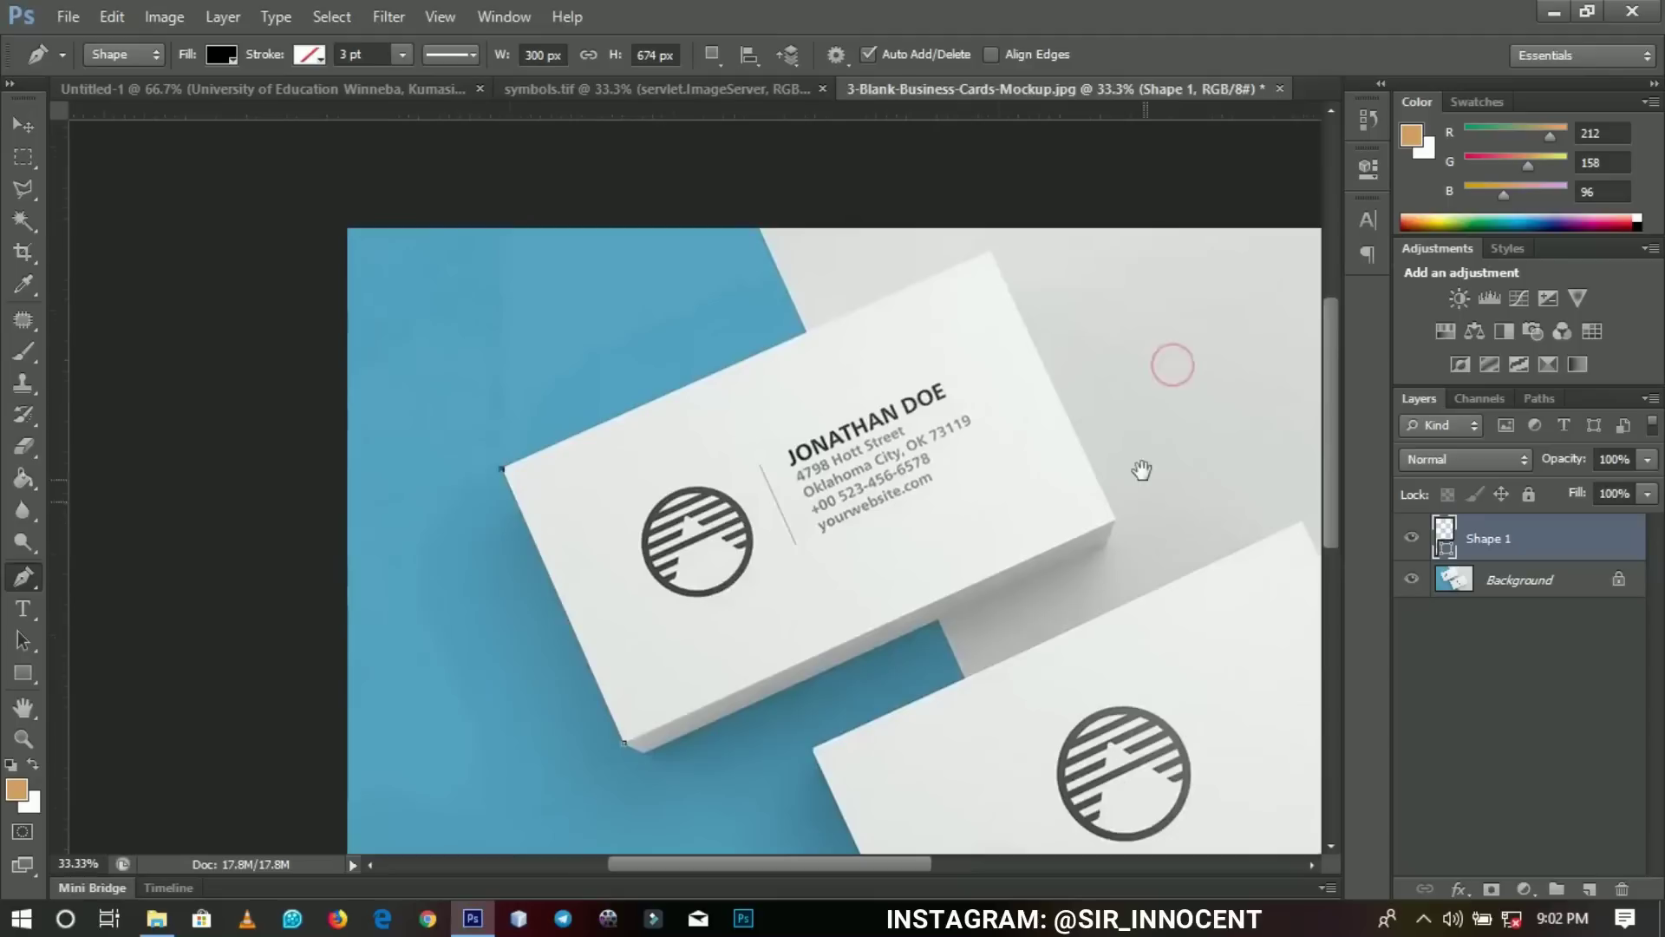
click(990, 250)
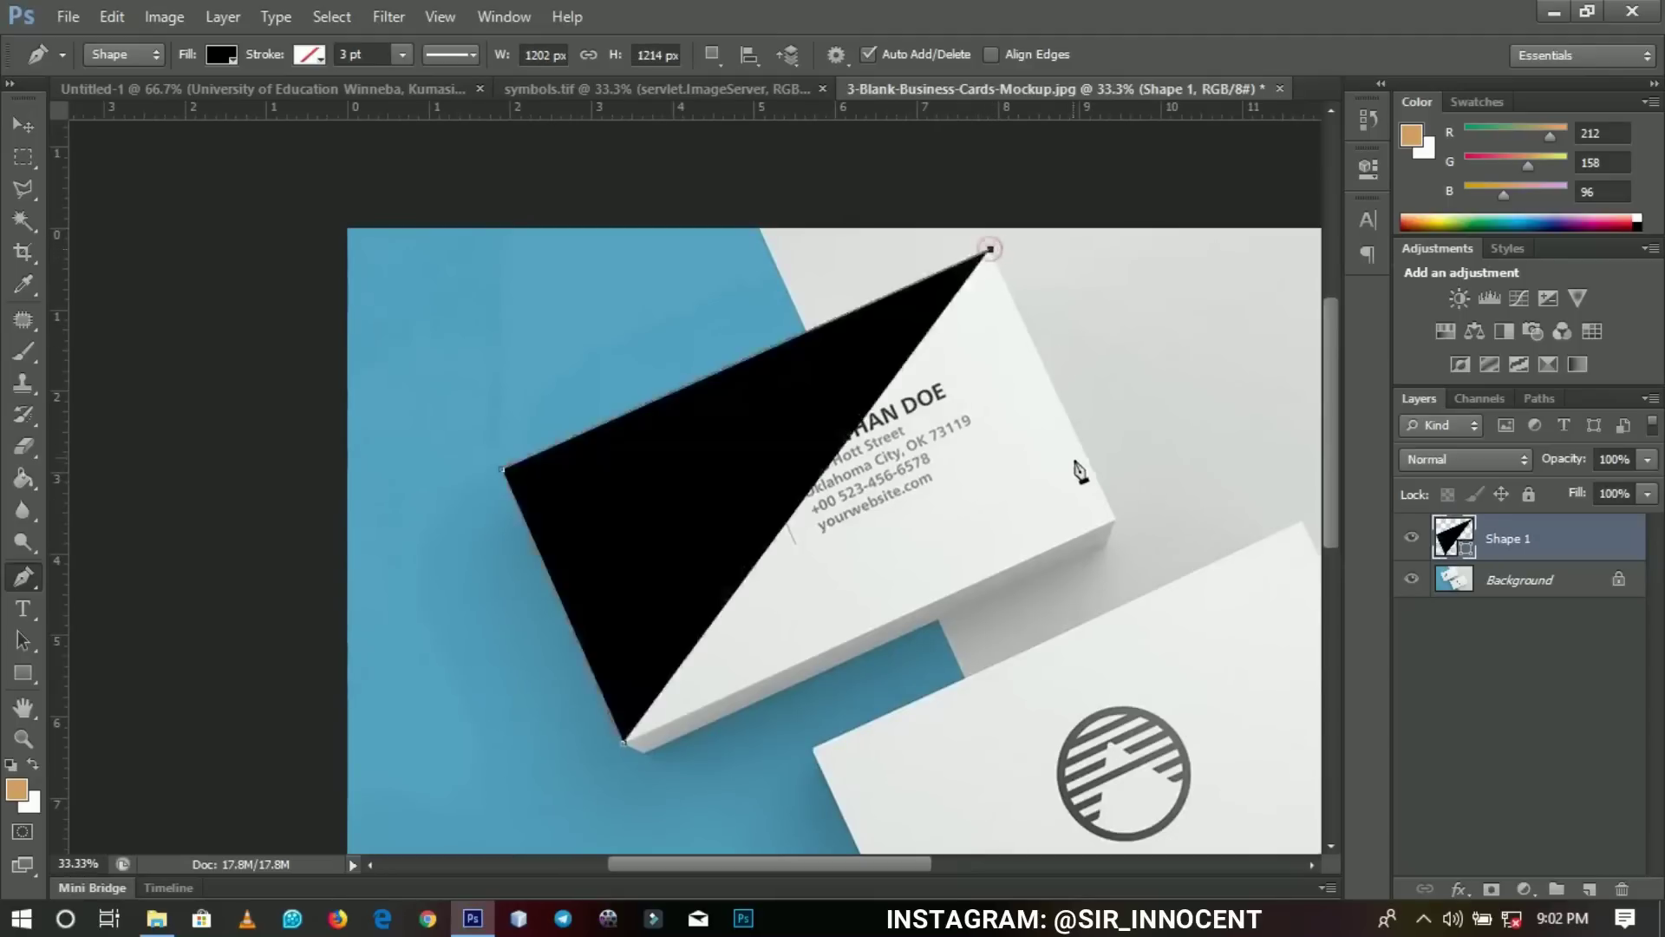
click(1115, 521)
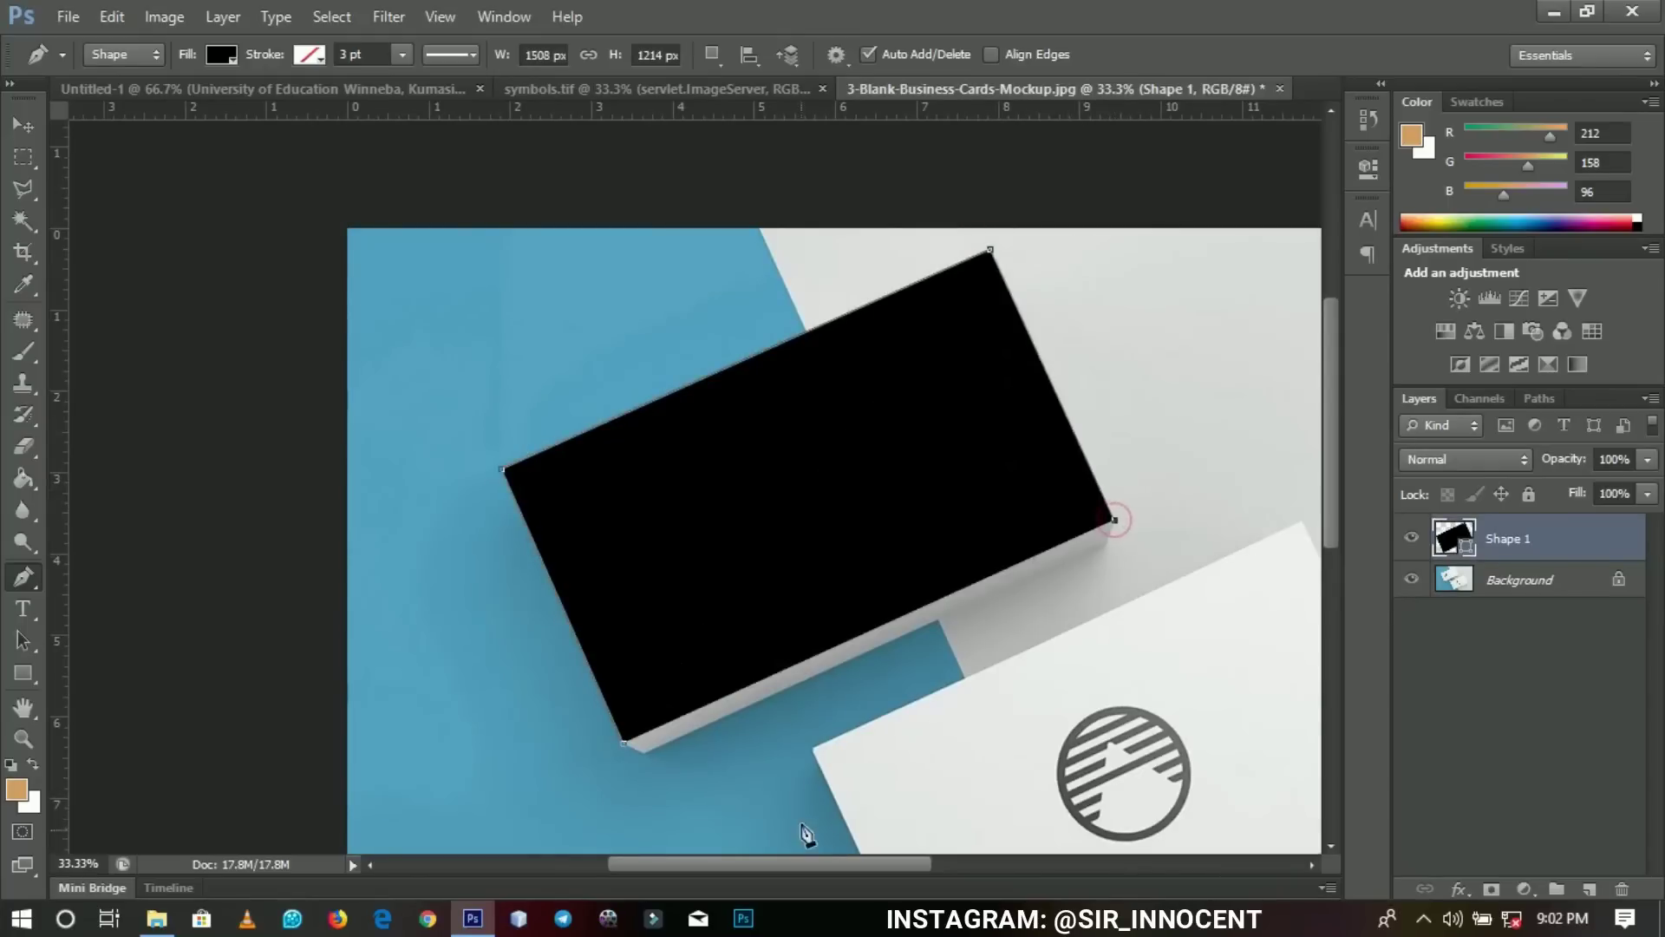
click(624, 745)
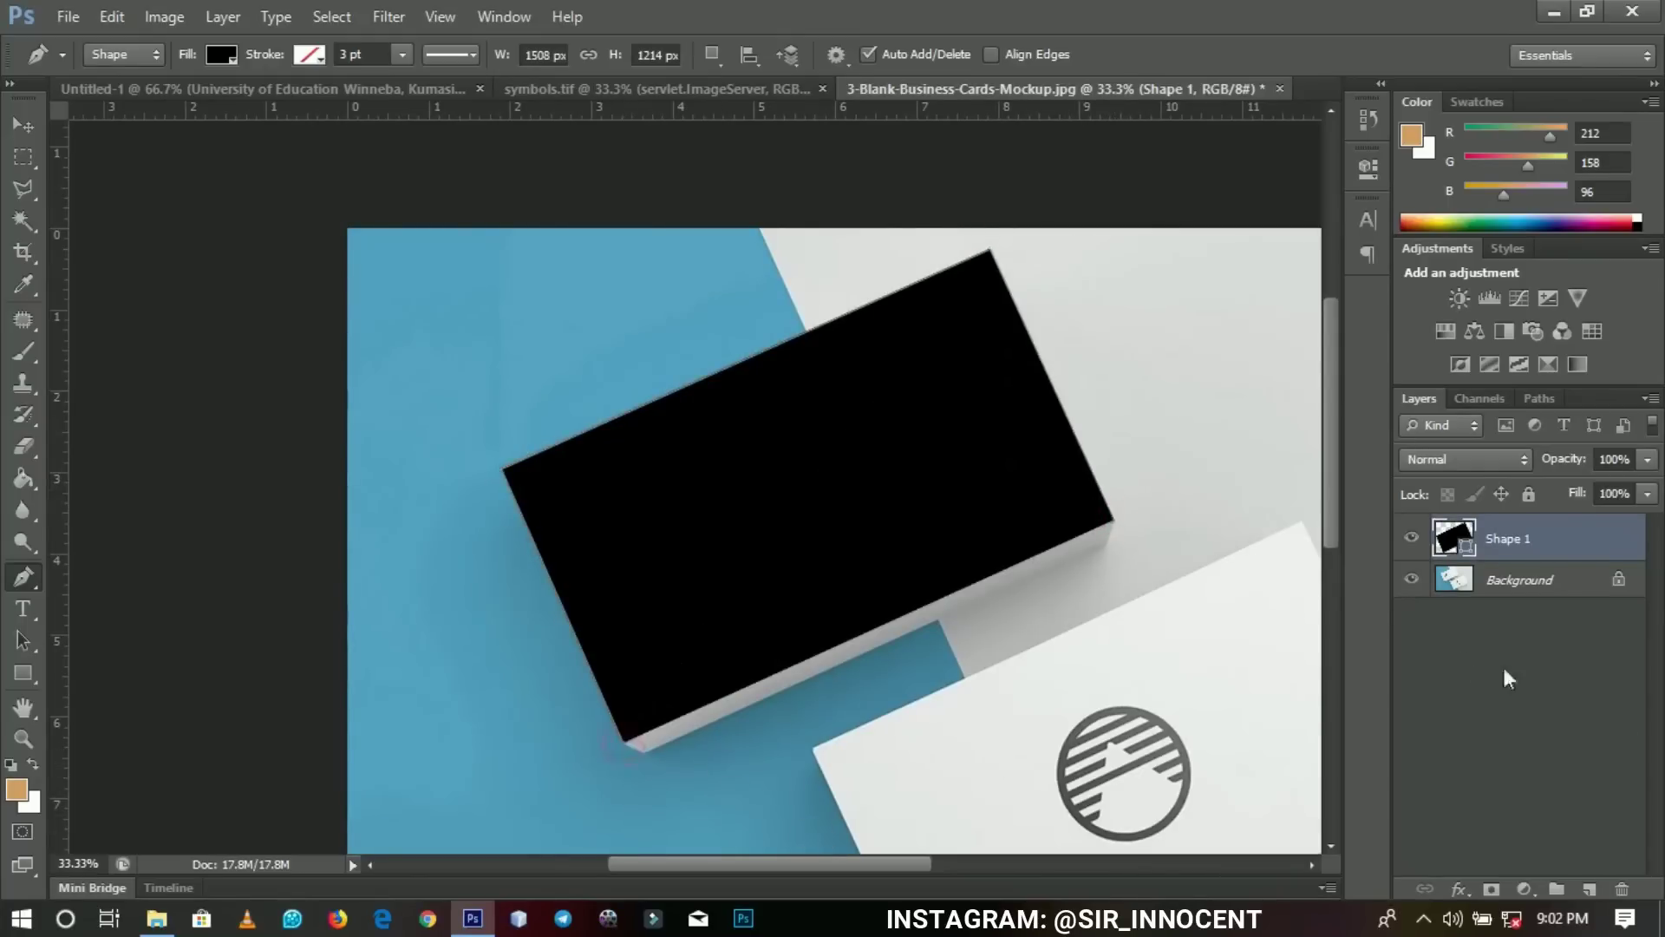
Change Shape 1's fill colour from black to a muted maroon red.
click(1411, 539)
click(1411, 539)
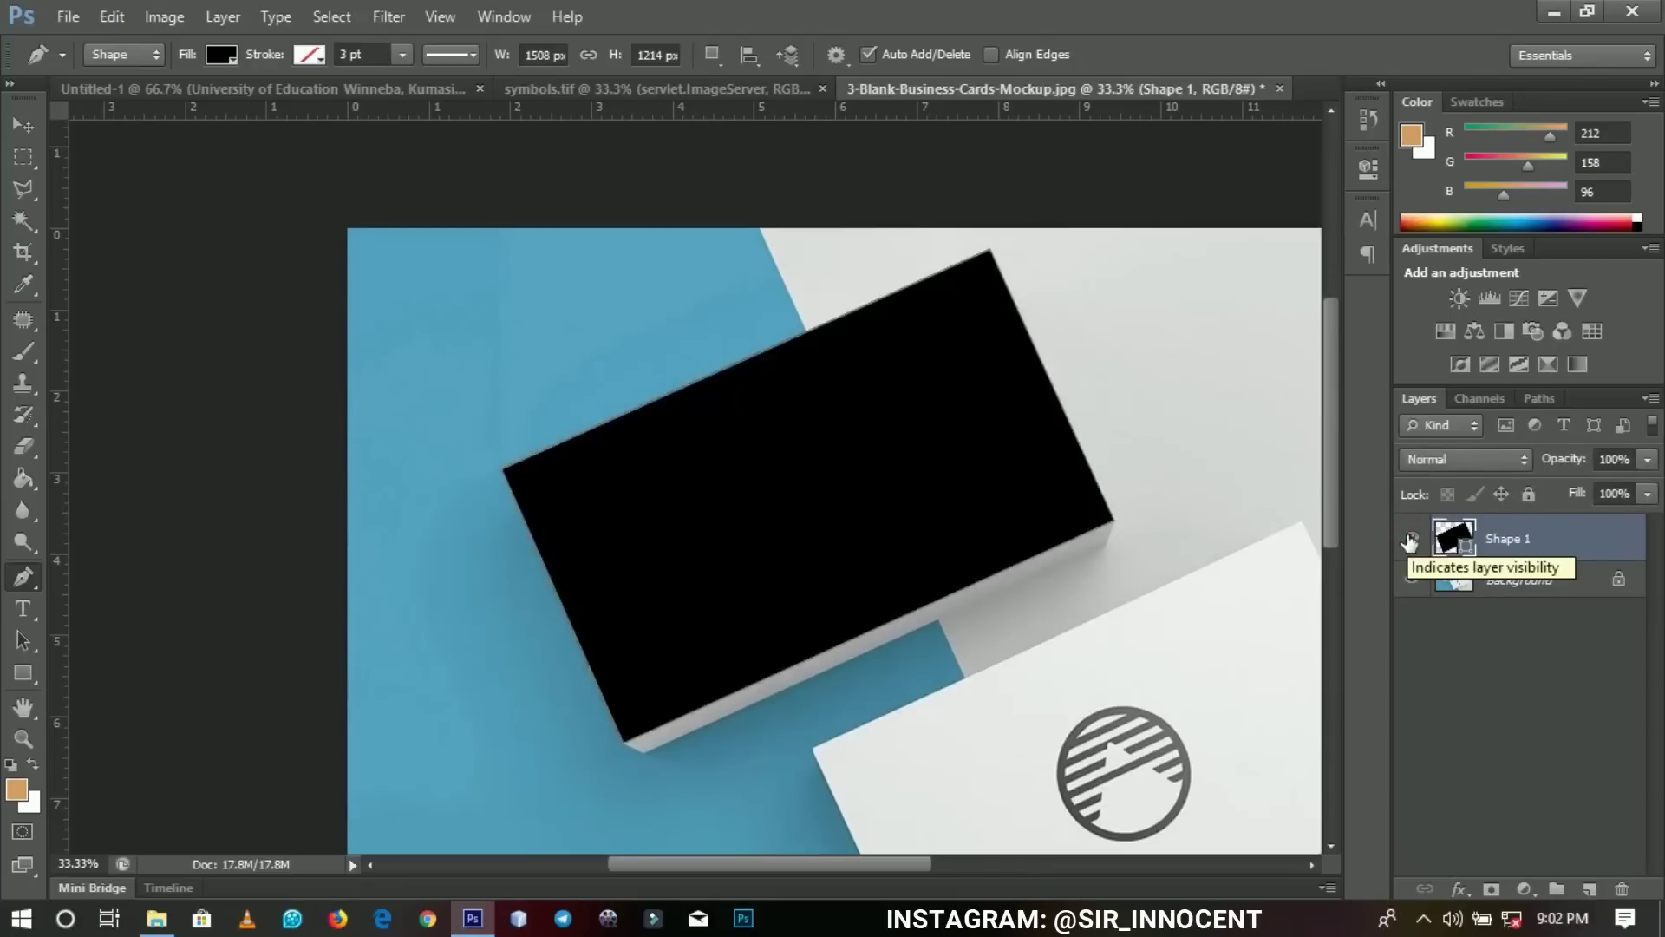
double_click(1463, 544)
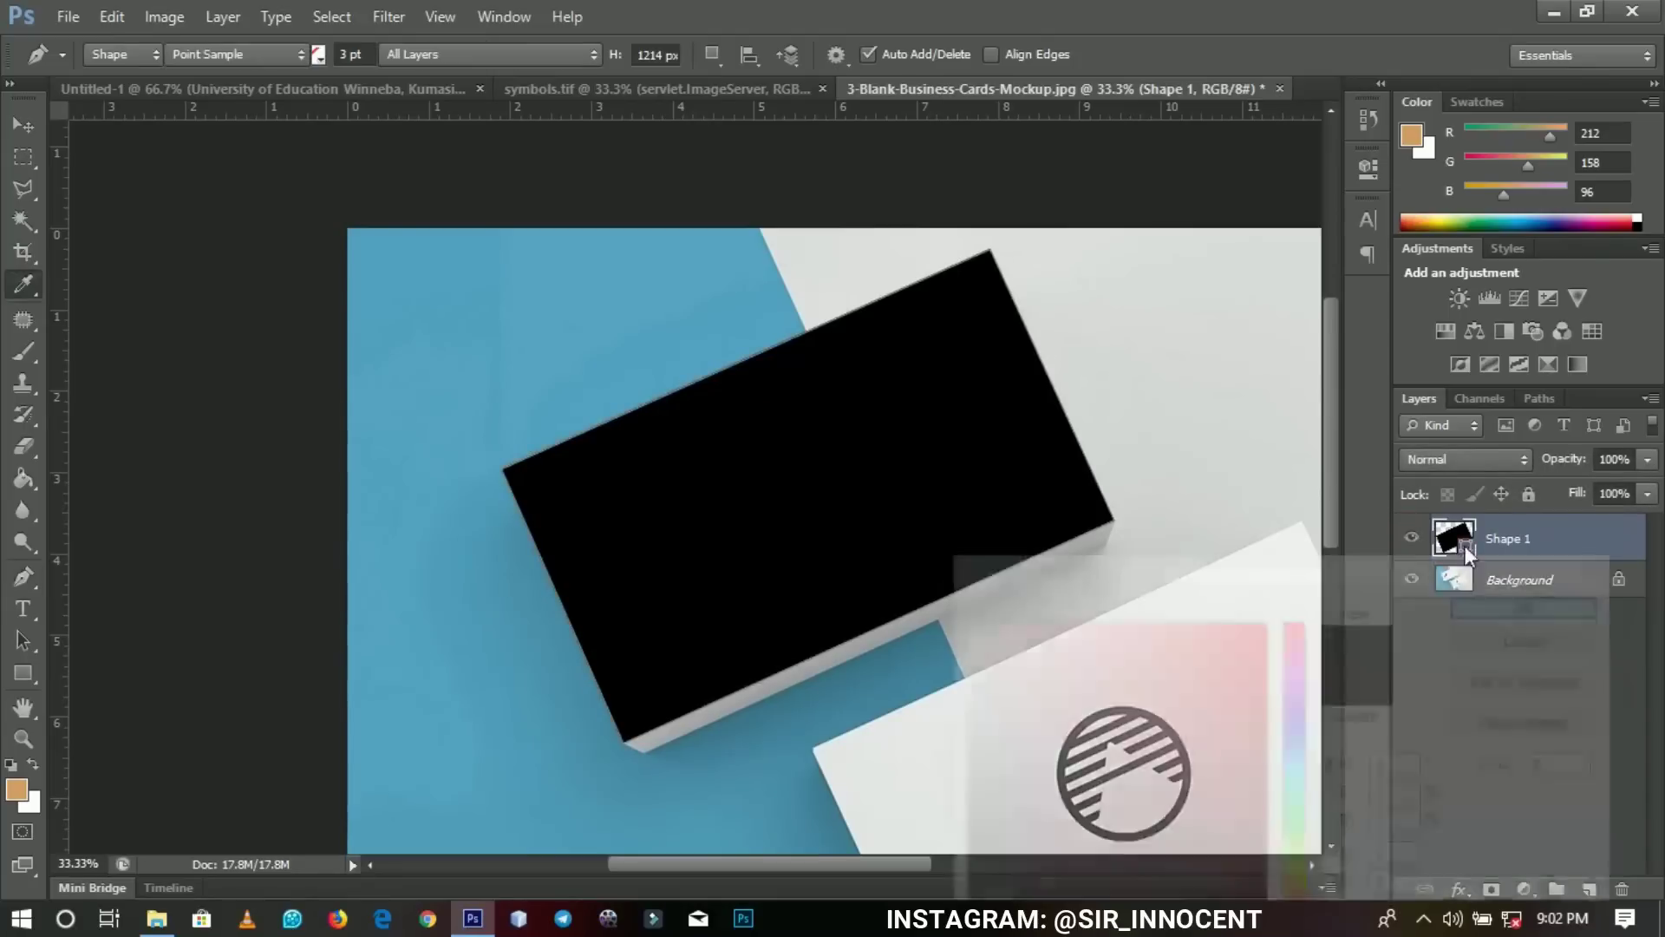
drag(1199, 658, 1090, 737)
click(1552, 604)
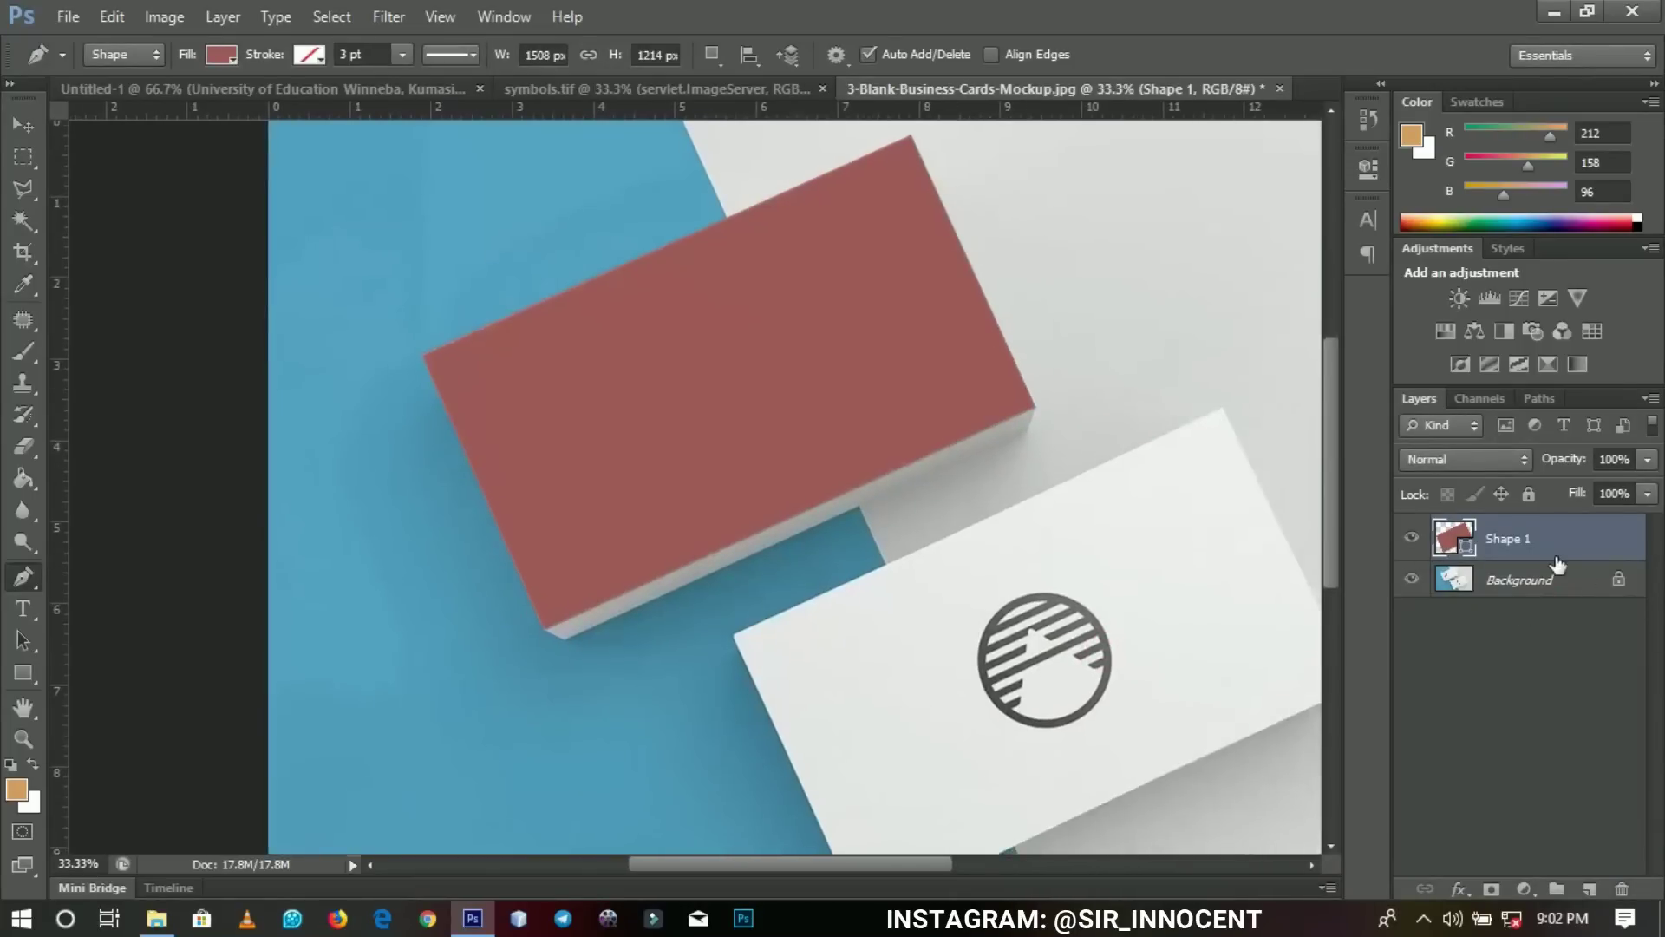
Convert Shape 1 to a smart object and open its Shape 1.psb contents.
right_click(1548, 555)
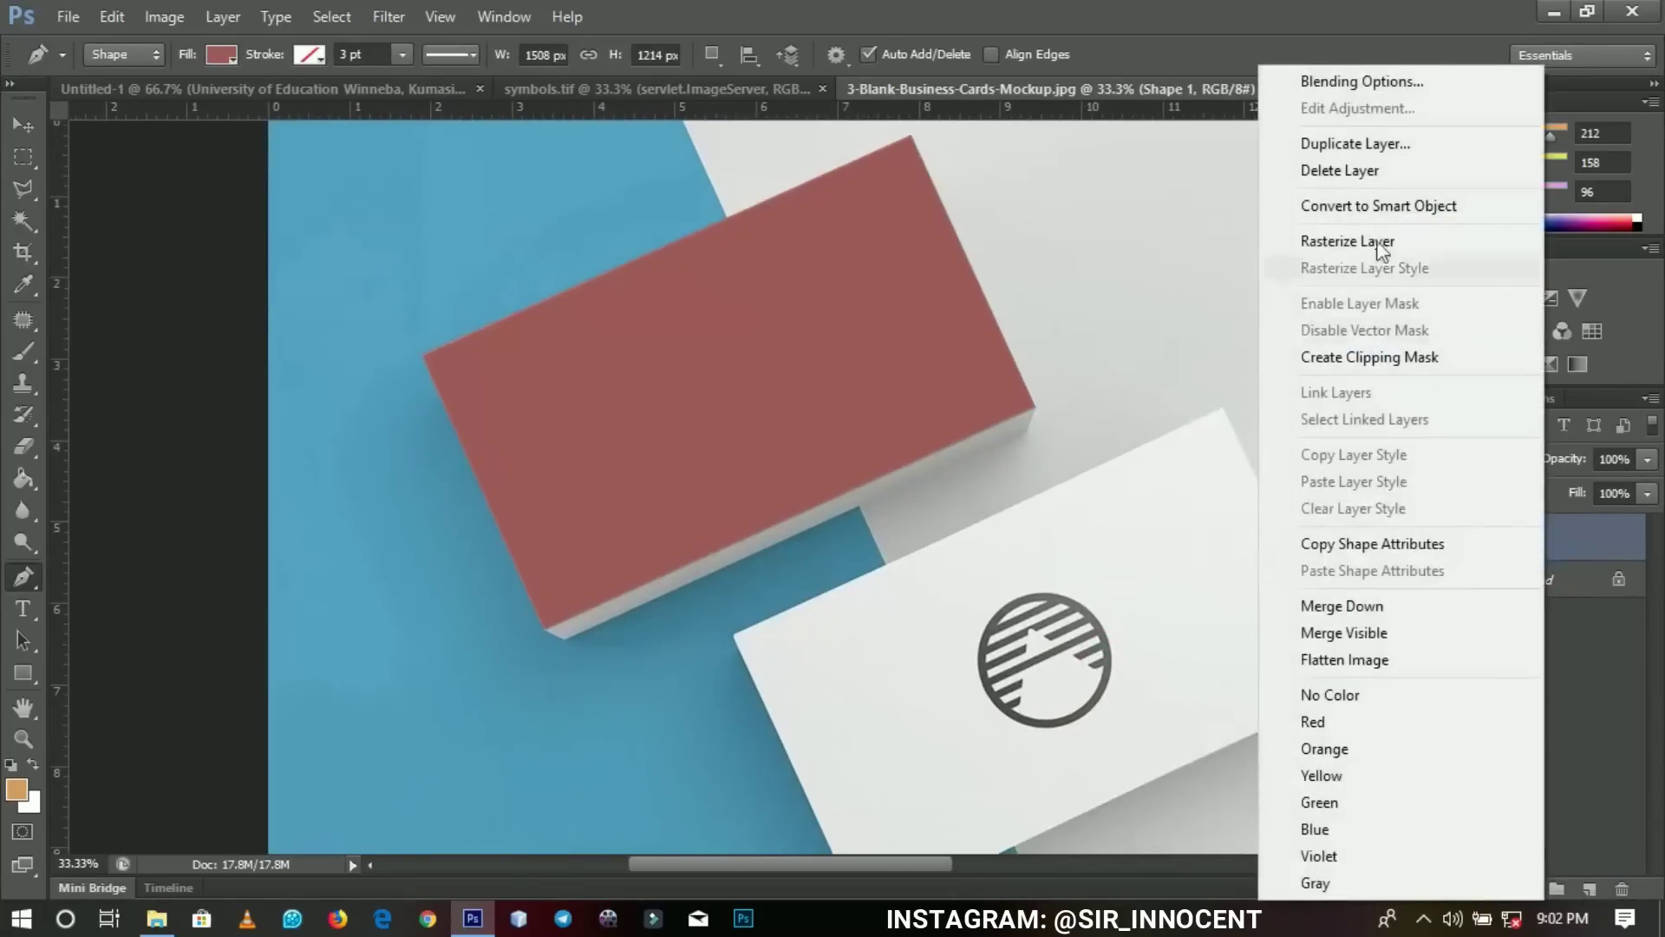
click(1373, 208)
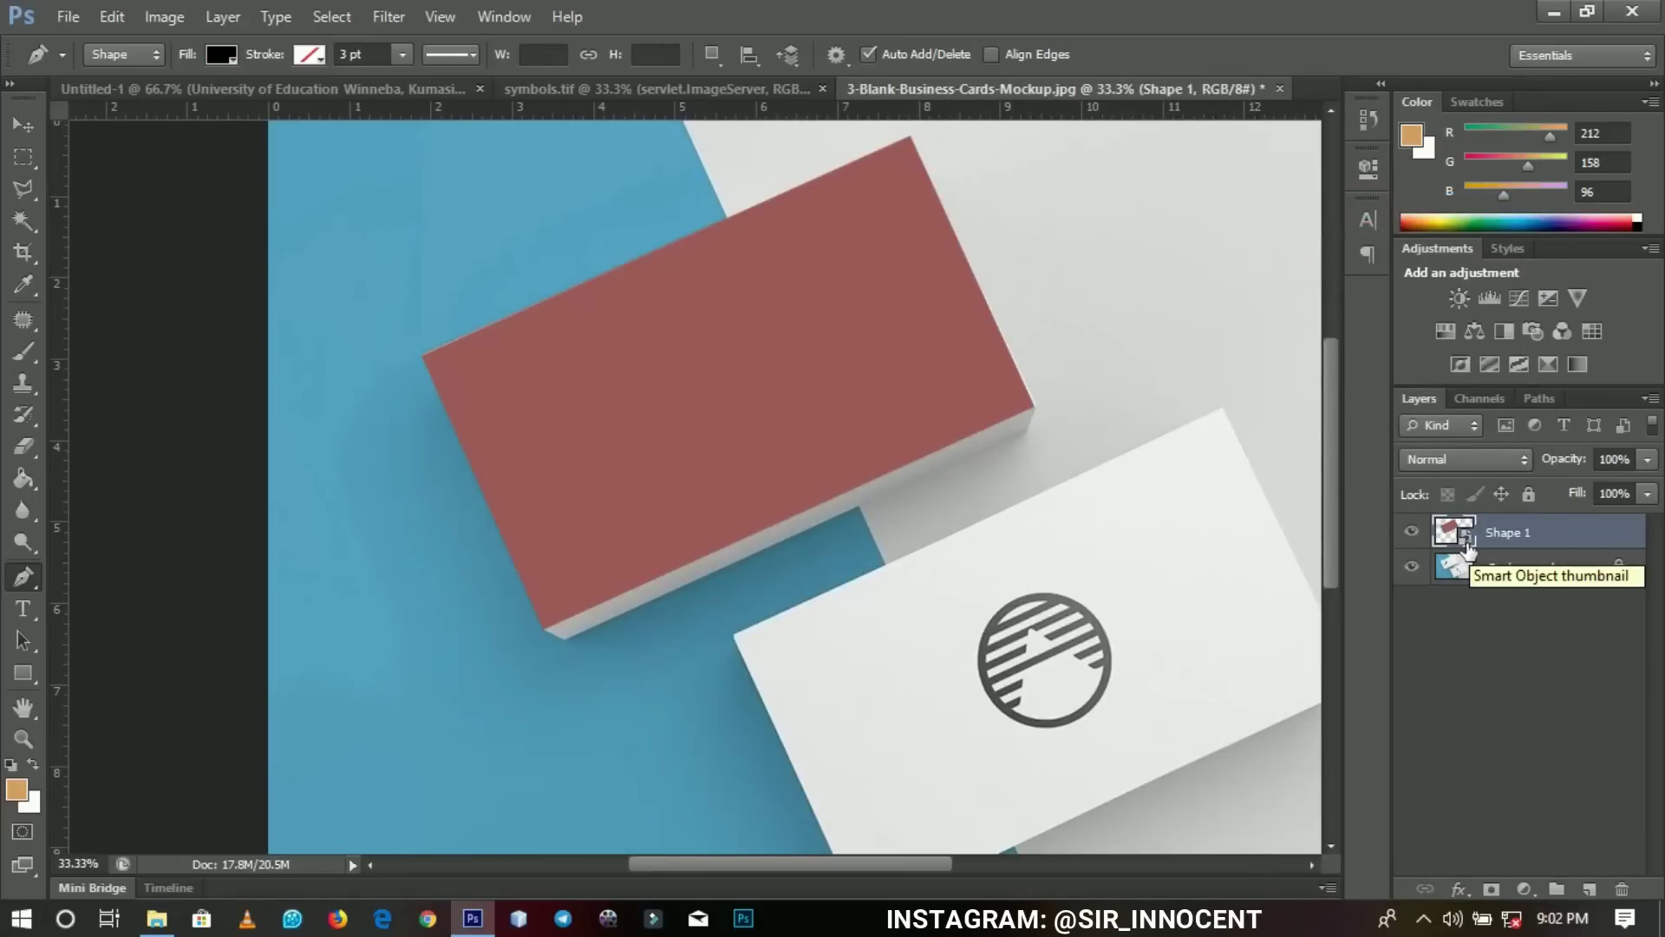
double_click(1454, 531)
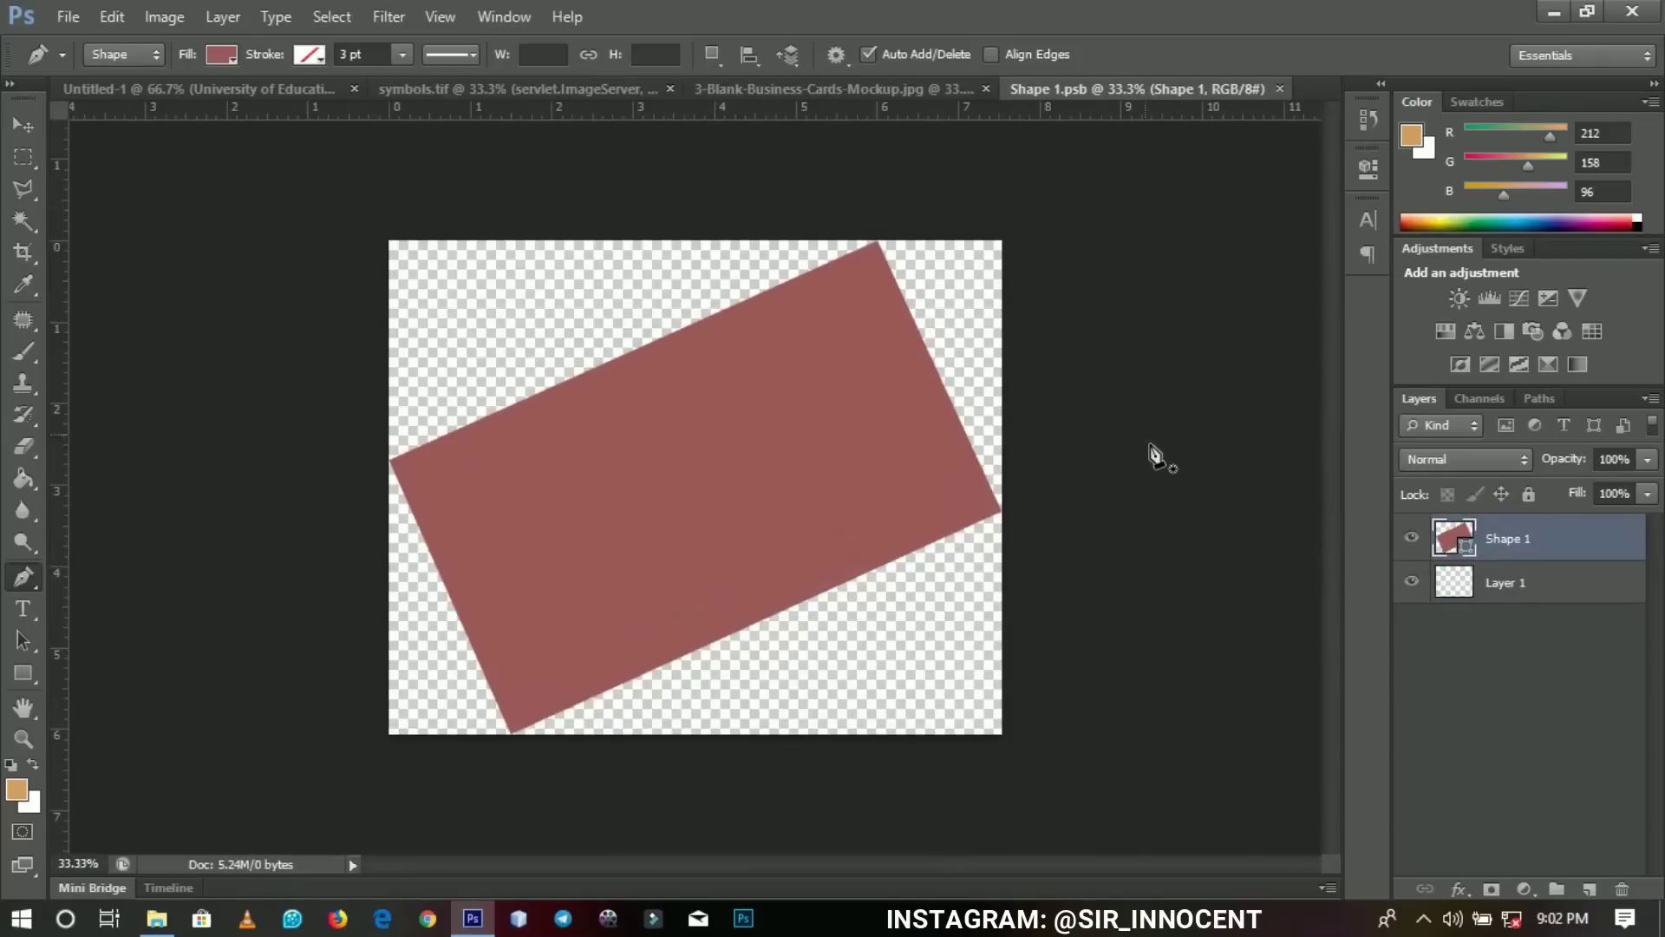
Stamp a merged copy of the Untitled-1 card layers and drag it into Shape 1.psb.
click(255, 86)
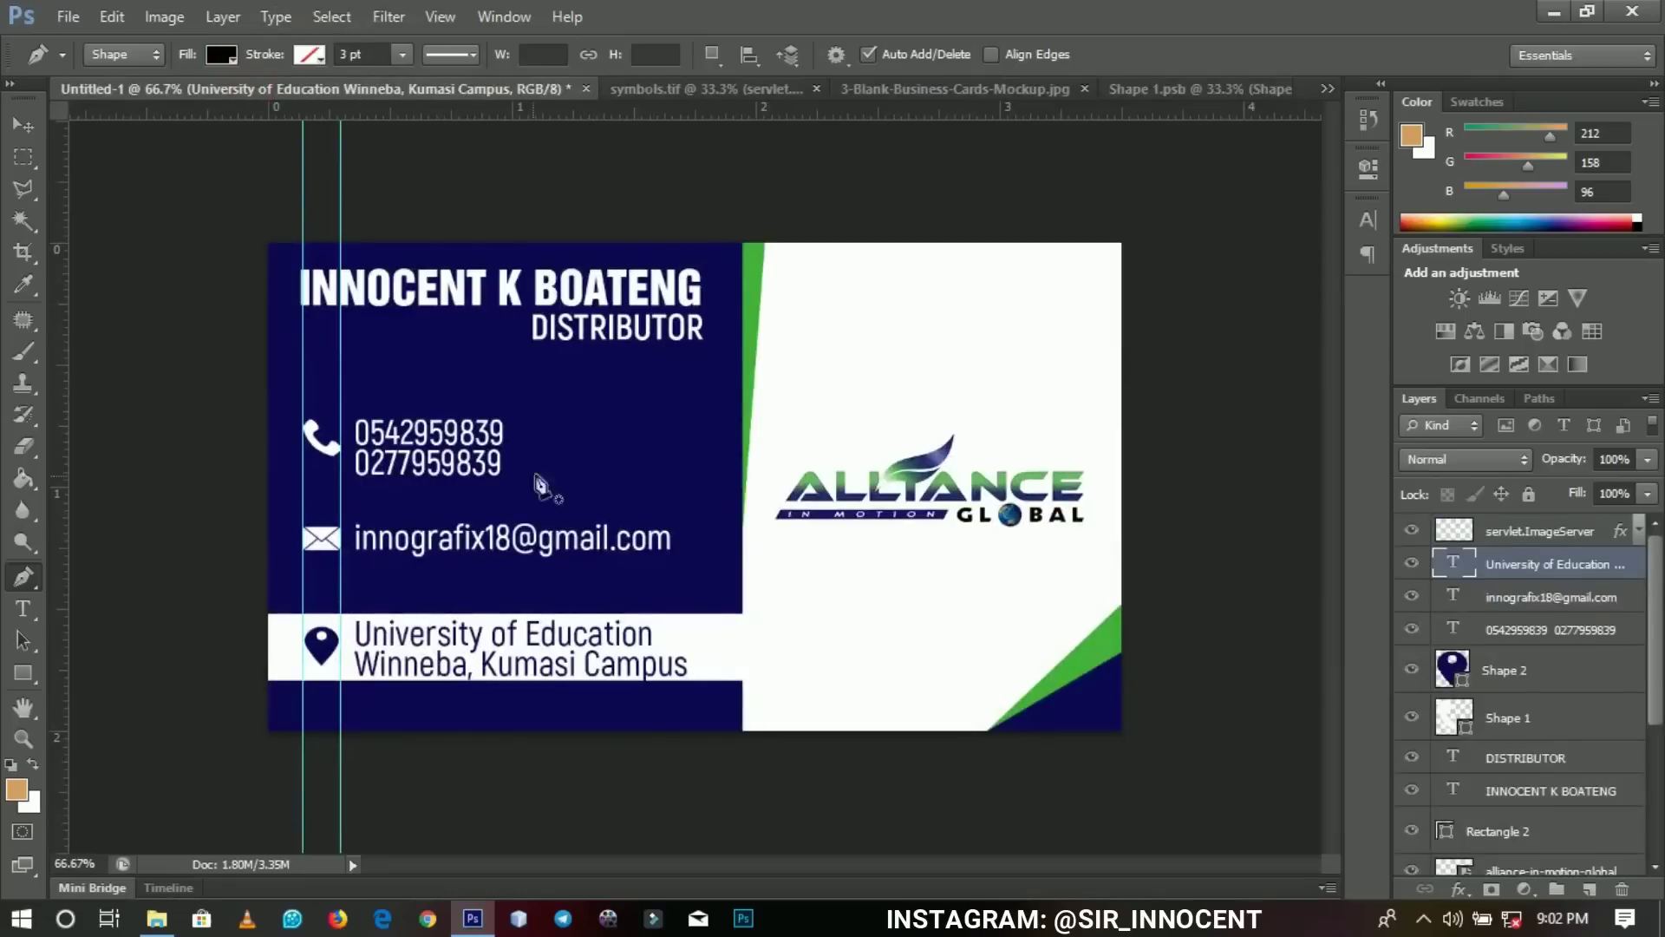
key(z)
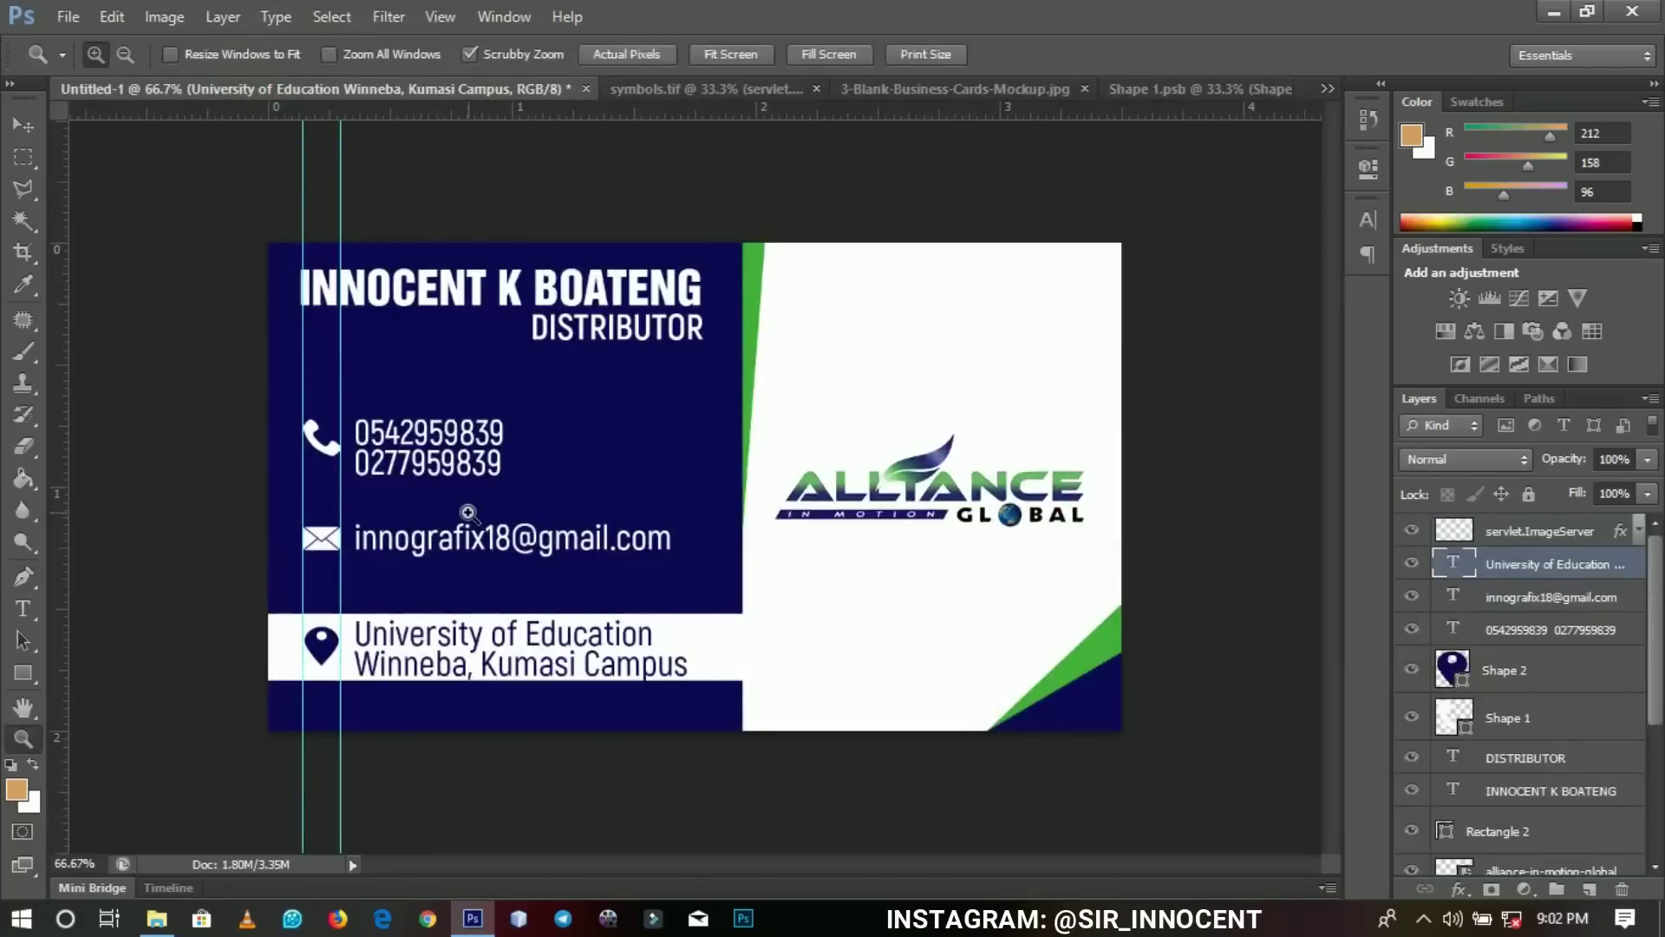
click(1587, 533)
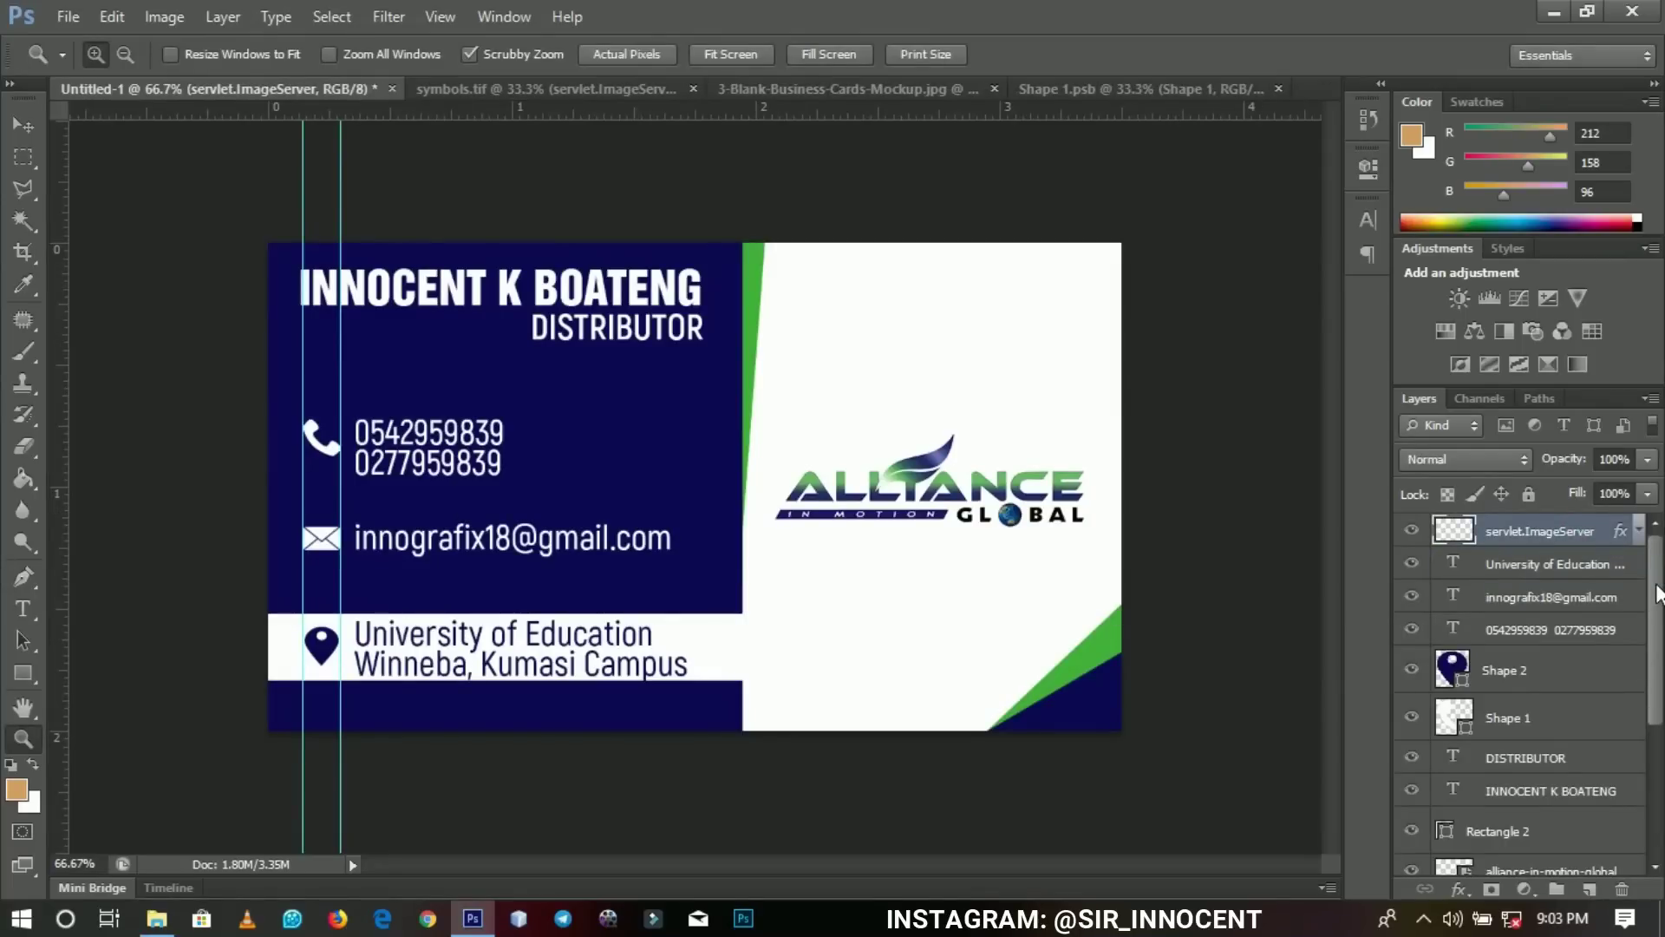
key(ctrl+shift+alt+e)
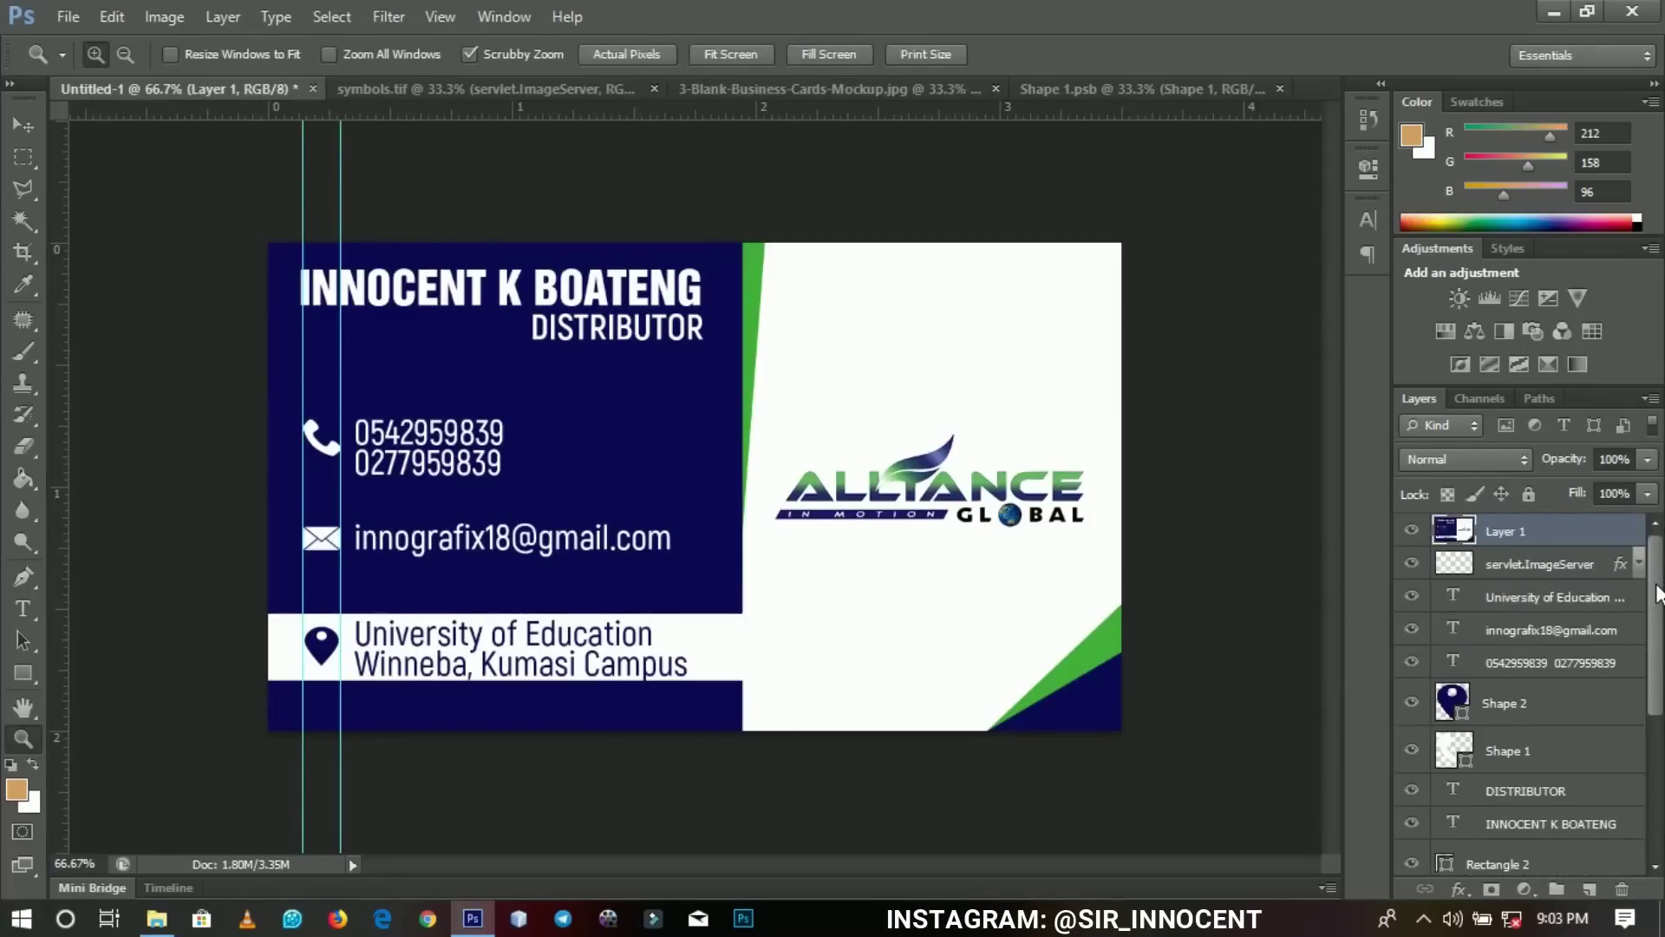
key(v)
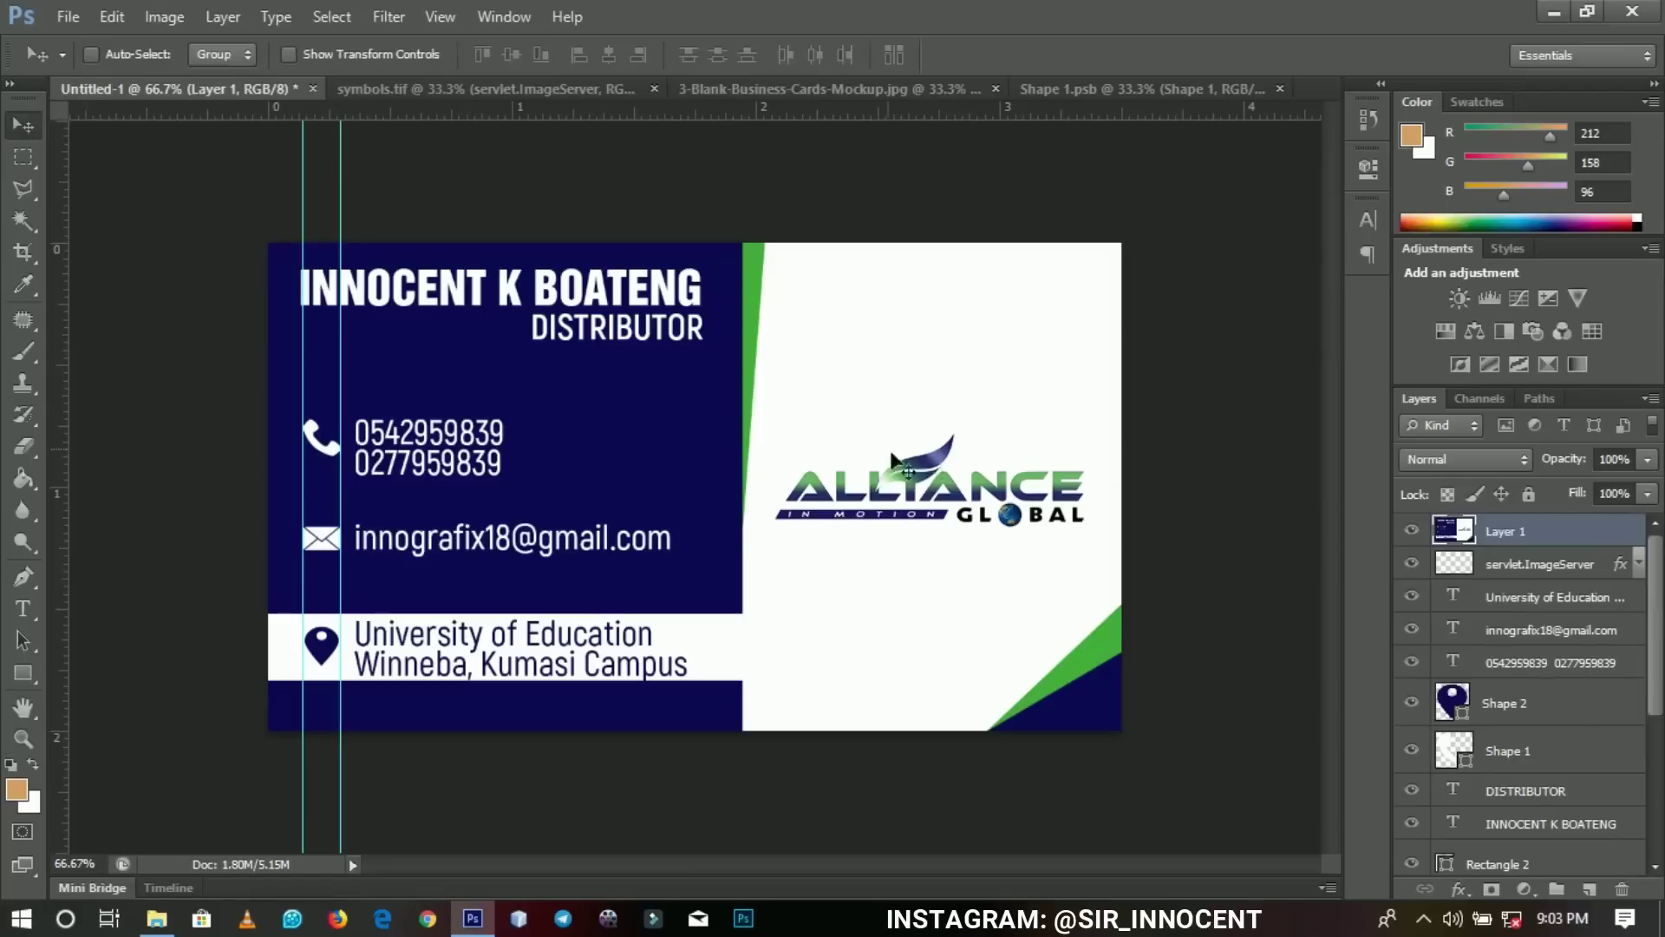
drag(862, 410, 787, 474)
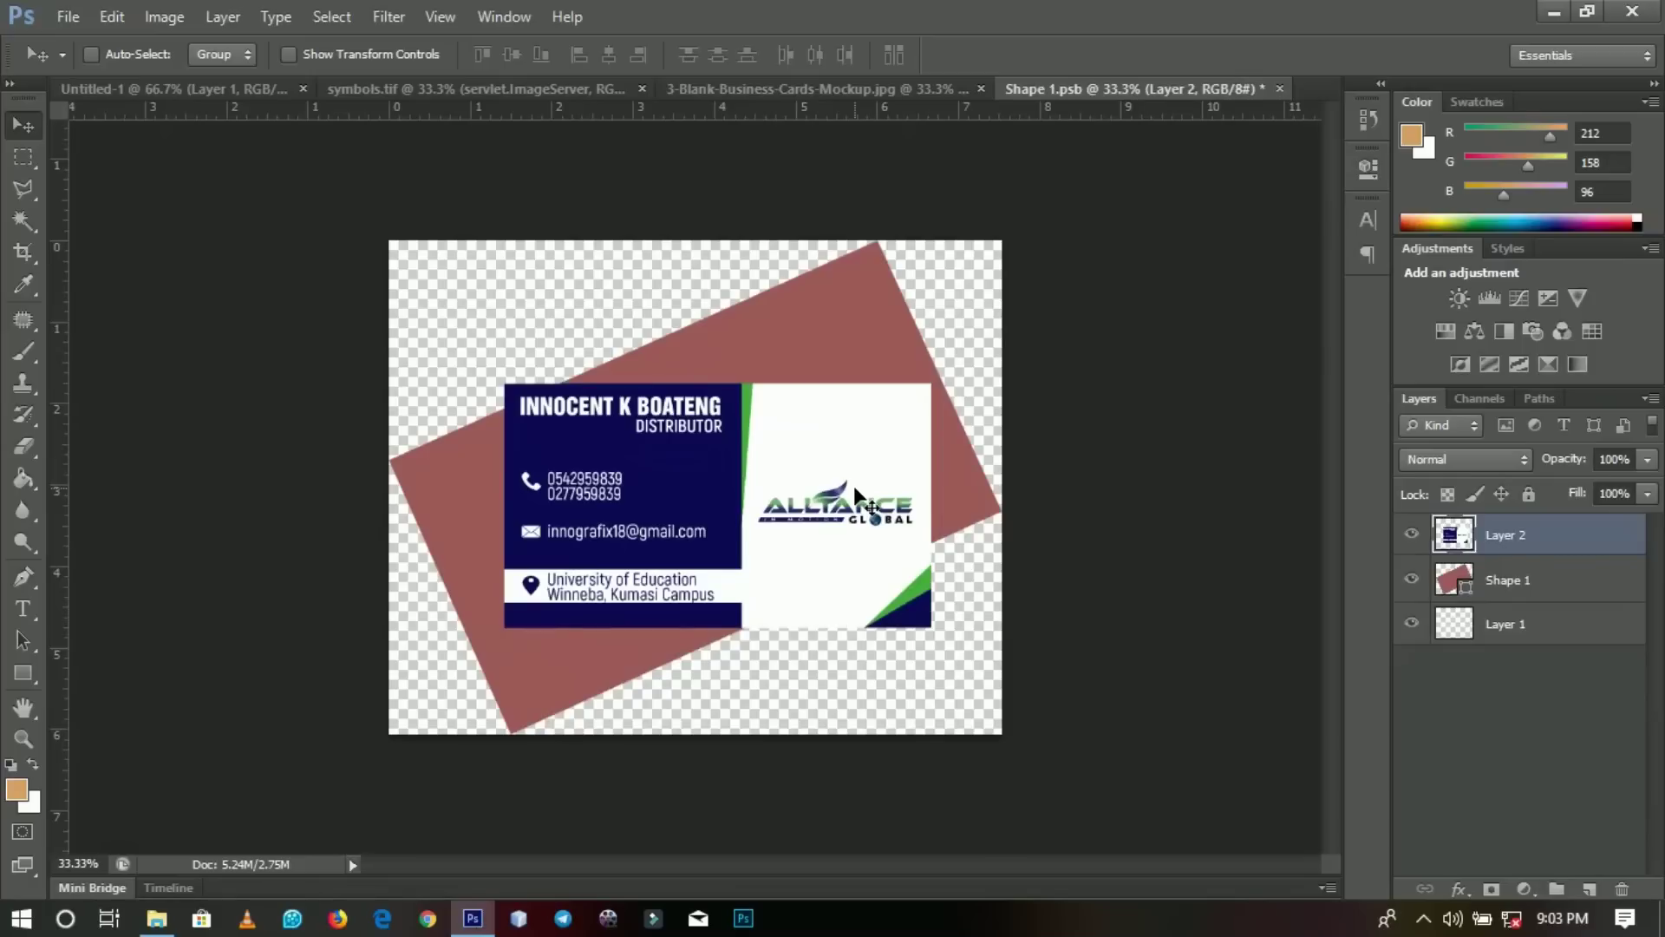
Scale the card to about 125% and rotate it to the placeholder's tilt.
key(ctrl+t)
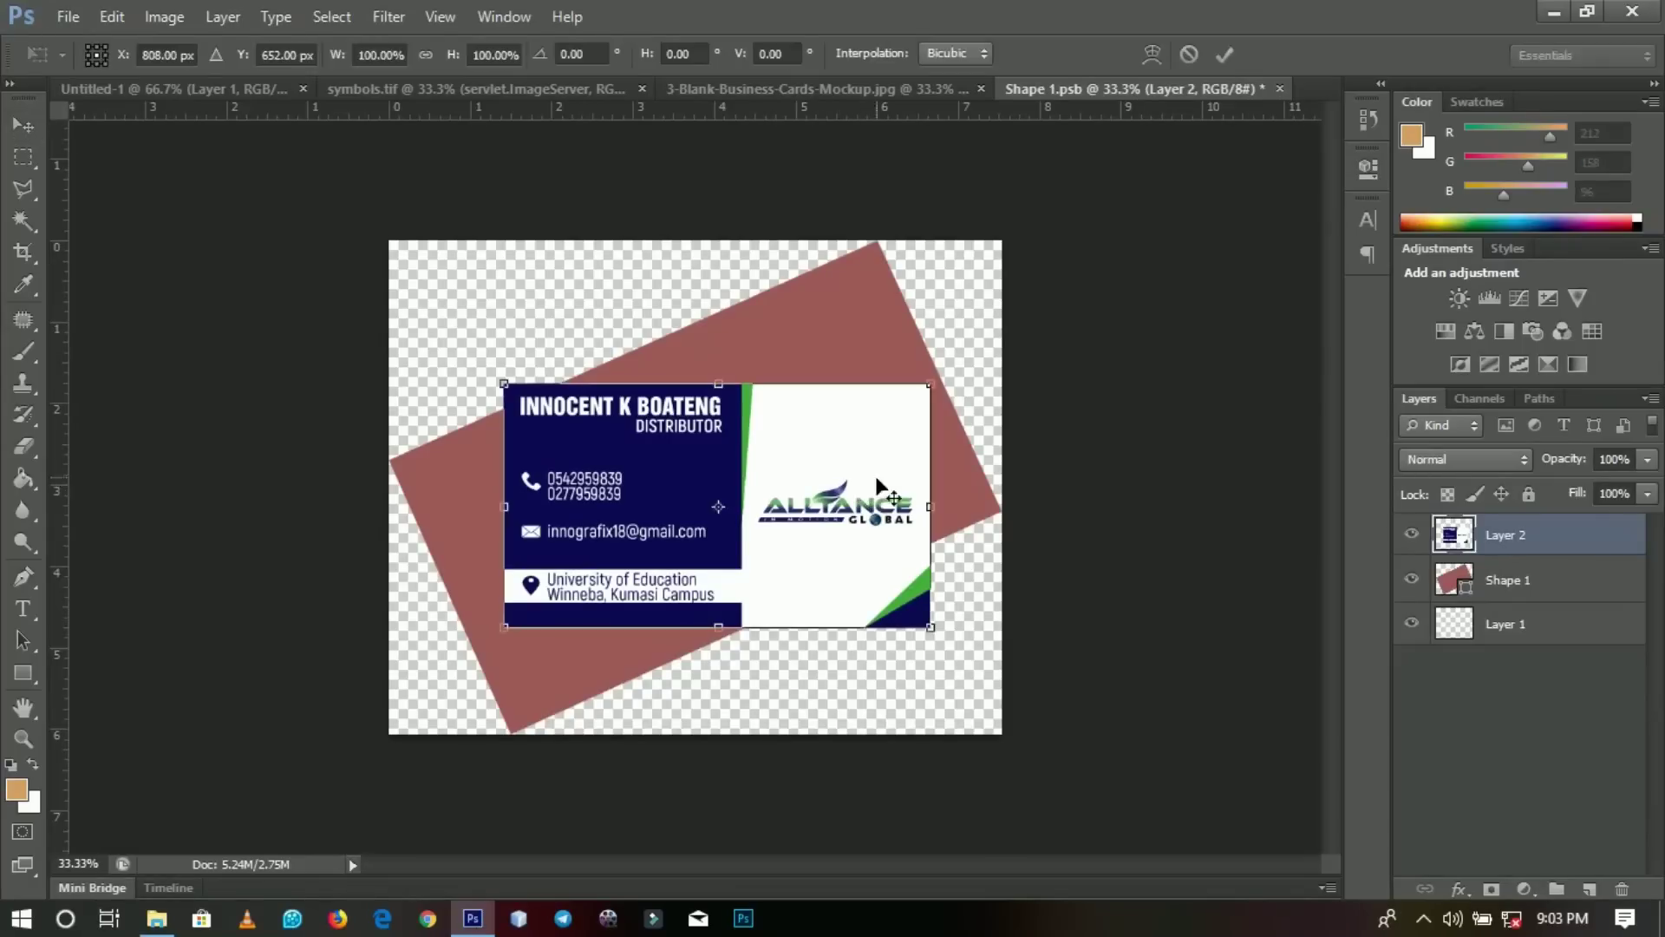
drag(935, 388, 989, 356)
drag(1038, 427, 1011, 263)
drag(795, 486, 790, 463)
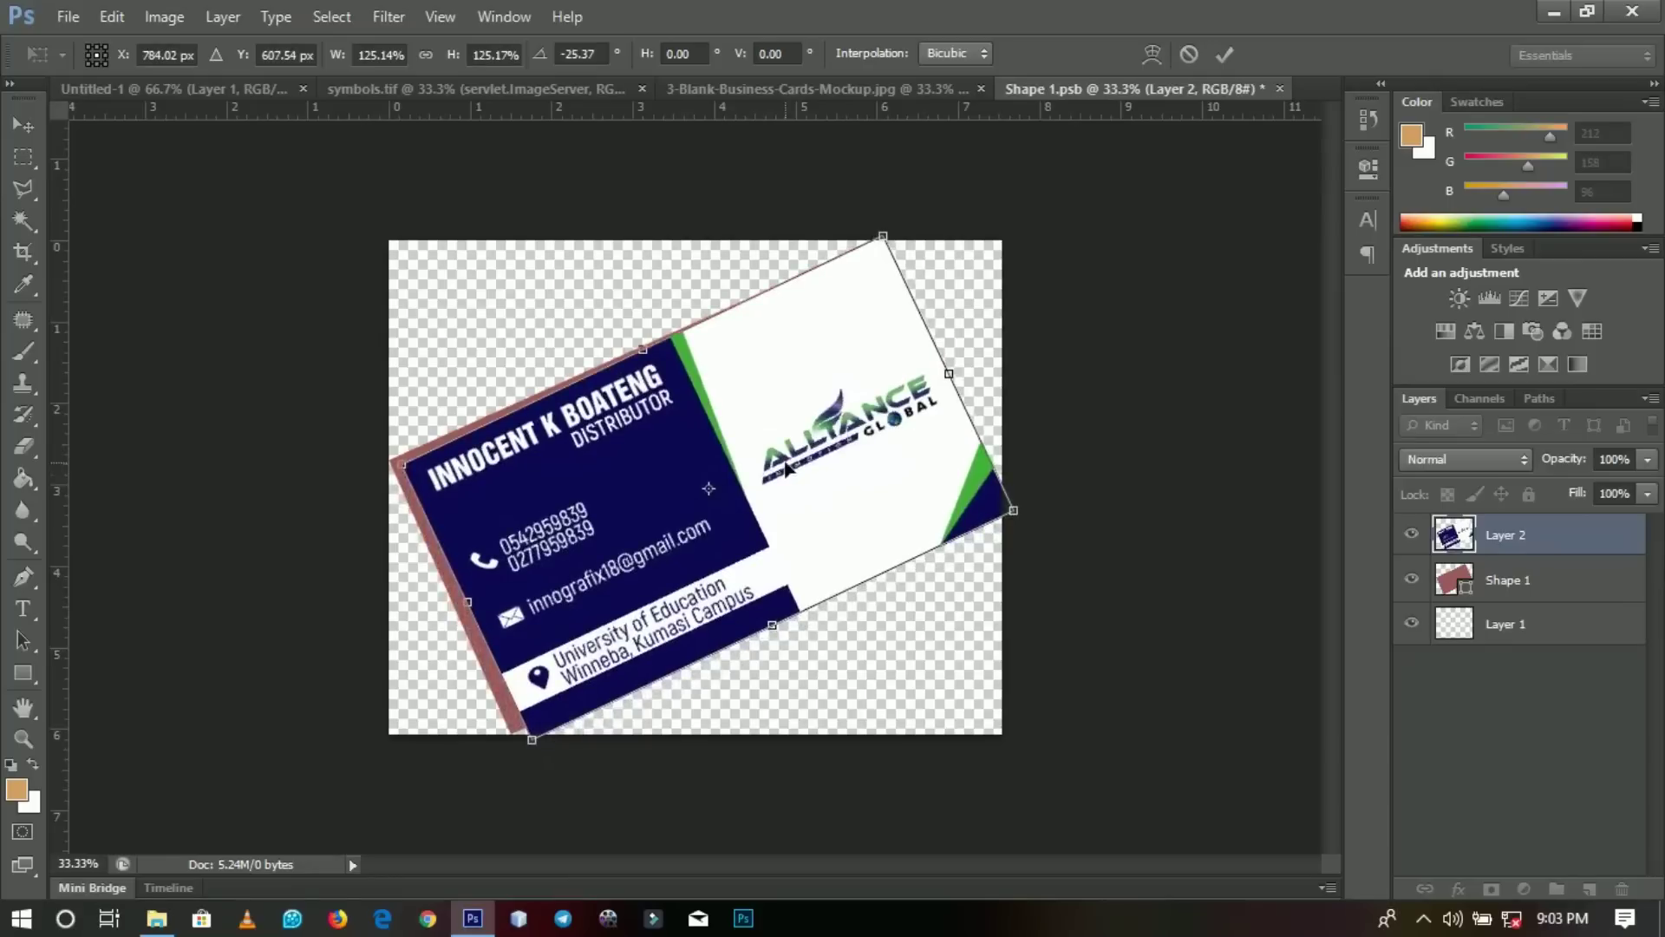
drag(900, 235, 878, 268)
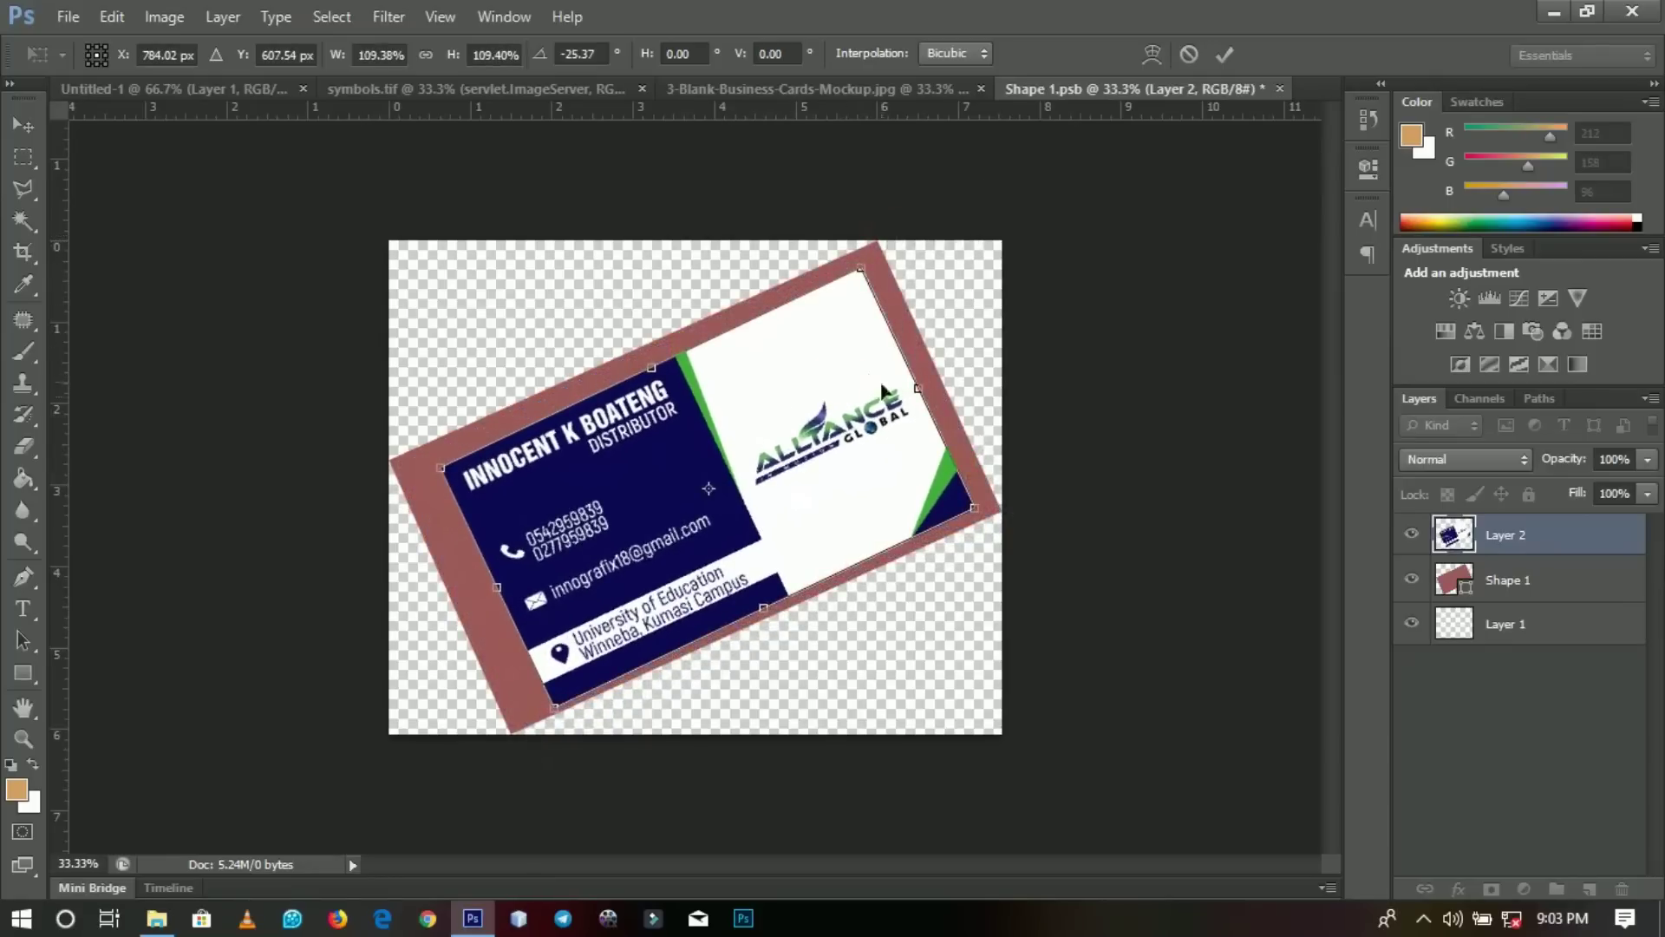
Distort the card's four corners onto the placeholder's corners and commit the transform.
right_click(805, 458)
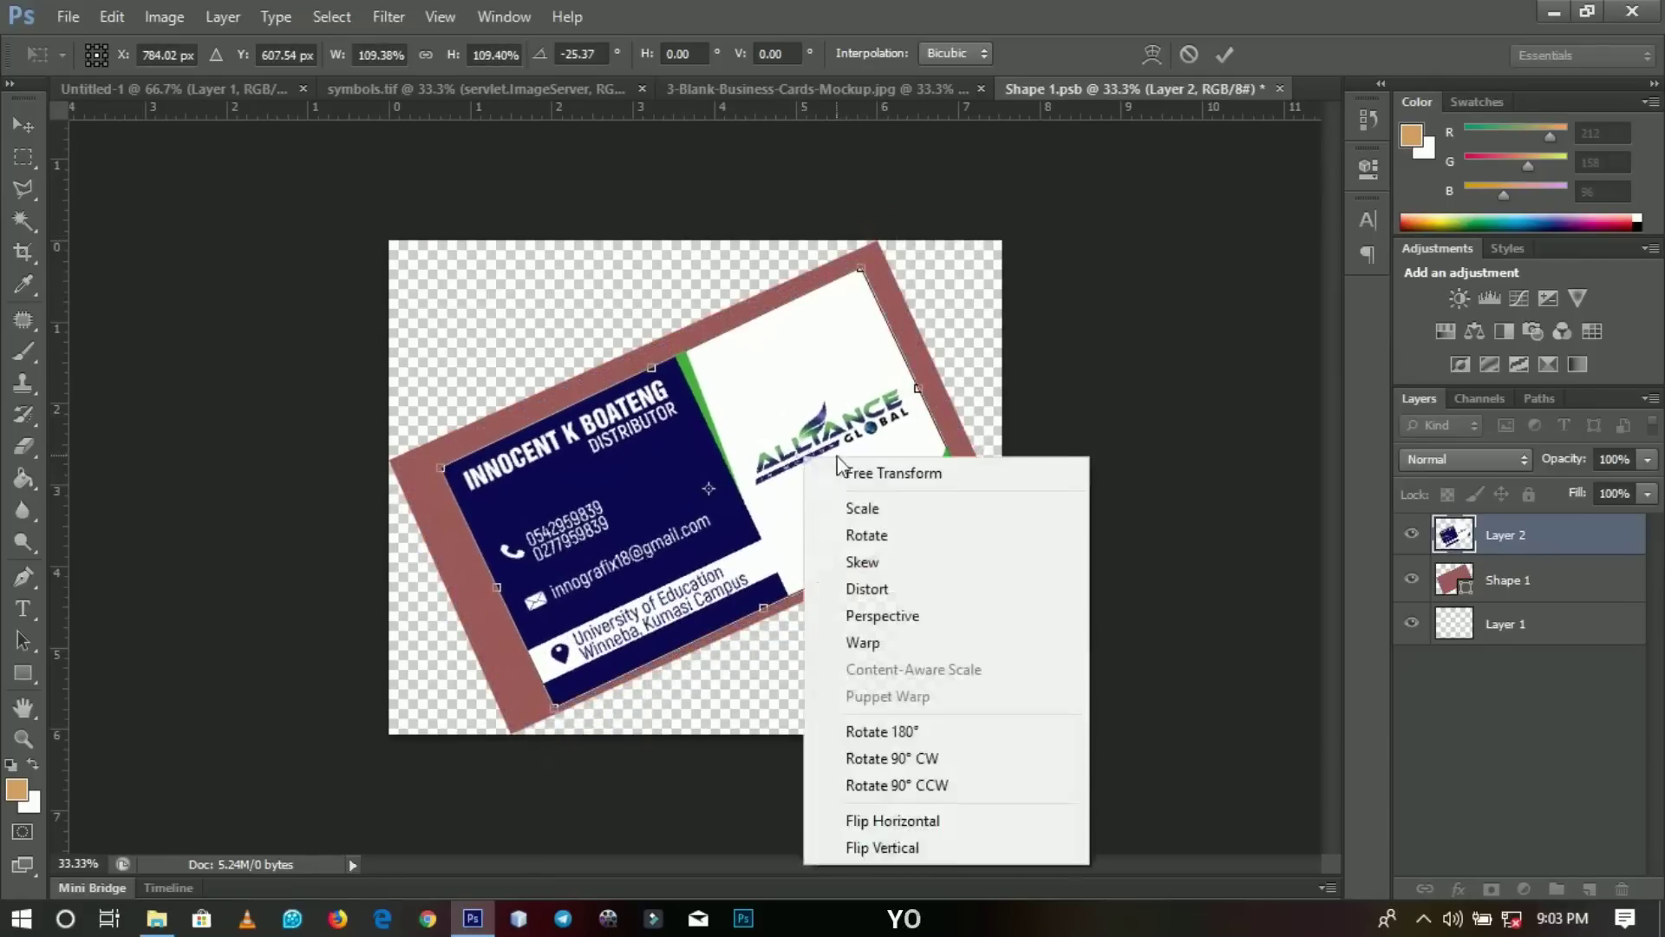
click(872, 589)
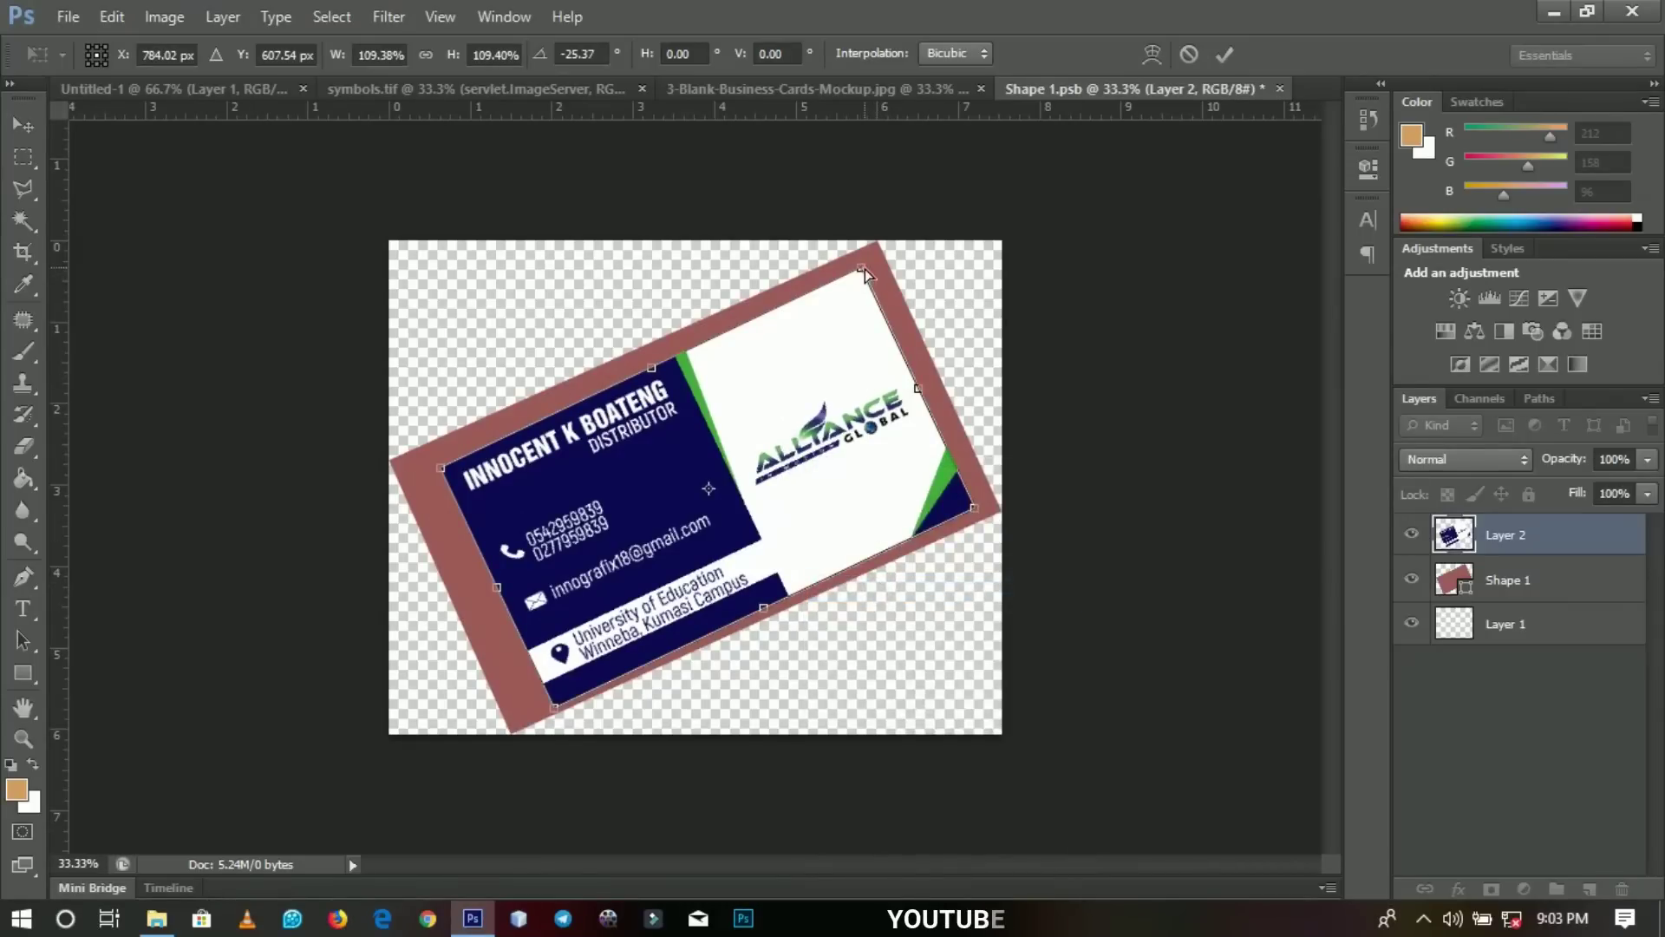
drag(868, 265, 879, 244)
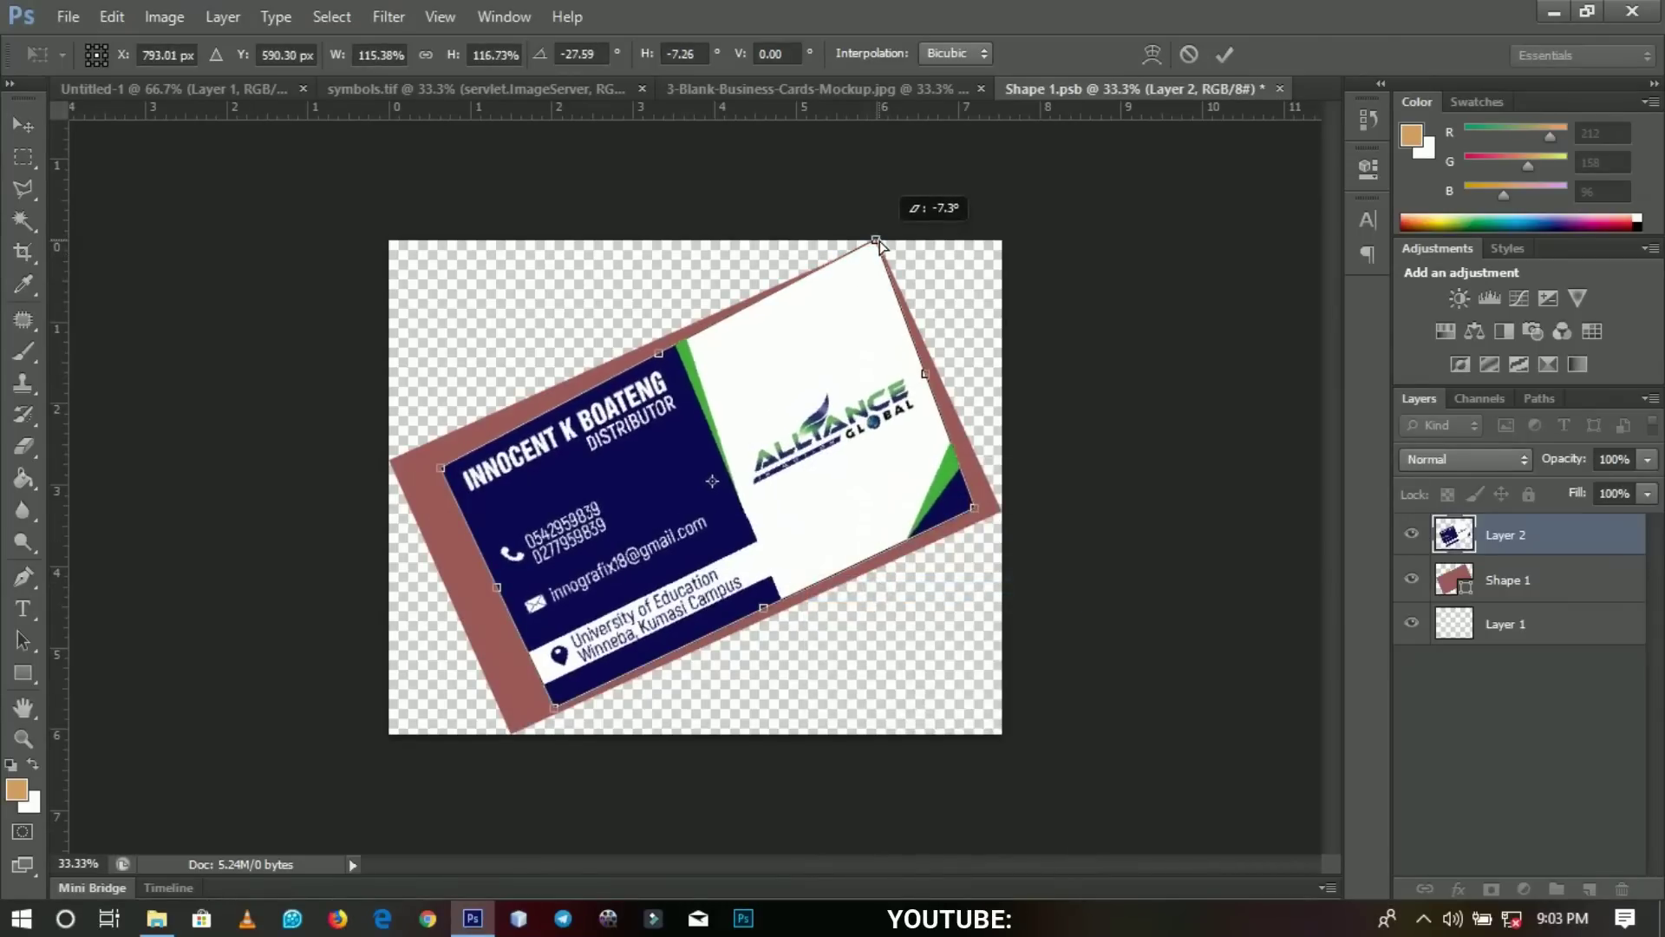
drag(441, 468, 385, 464)
drag(556, 713, 511, 737)
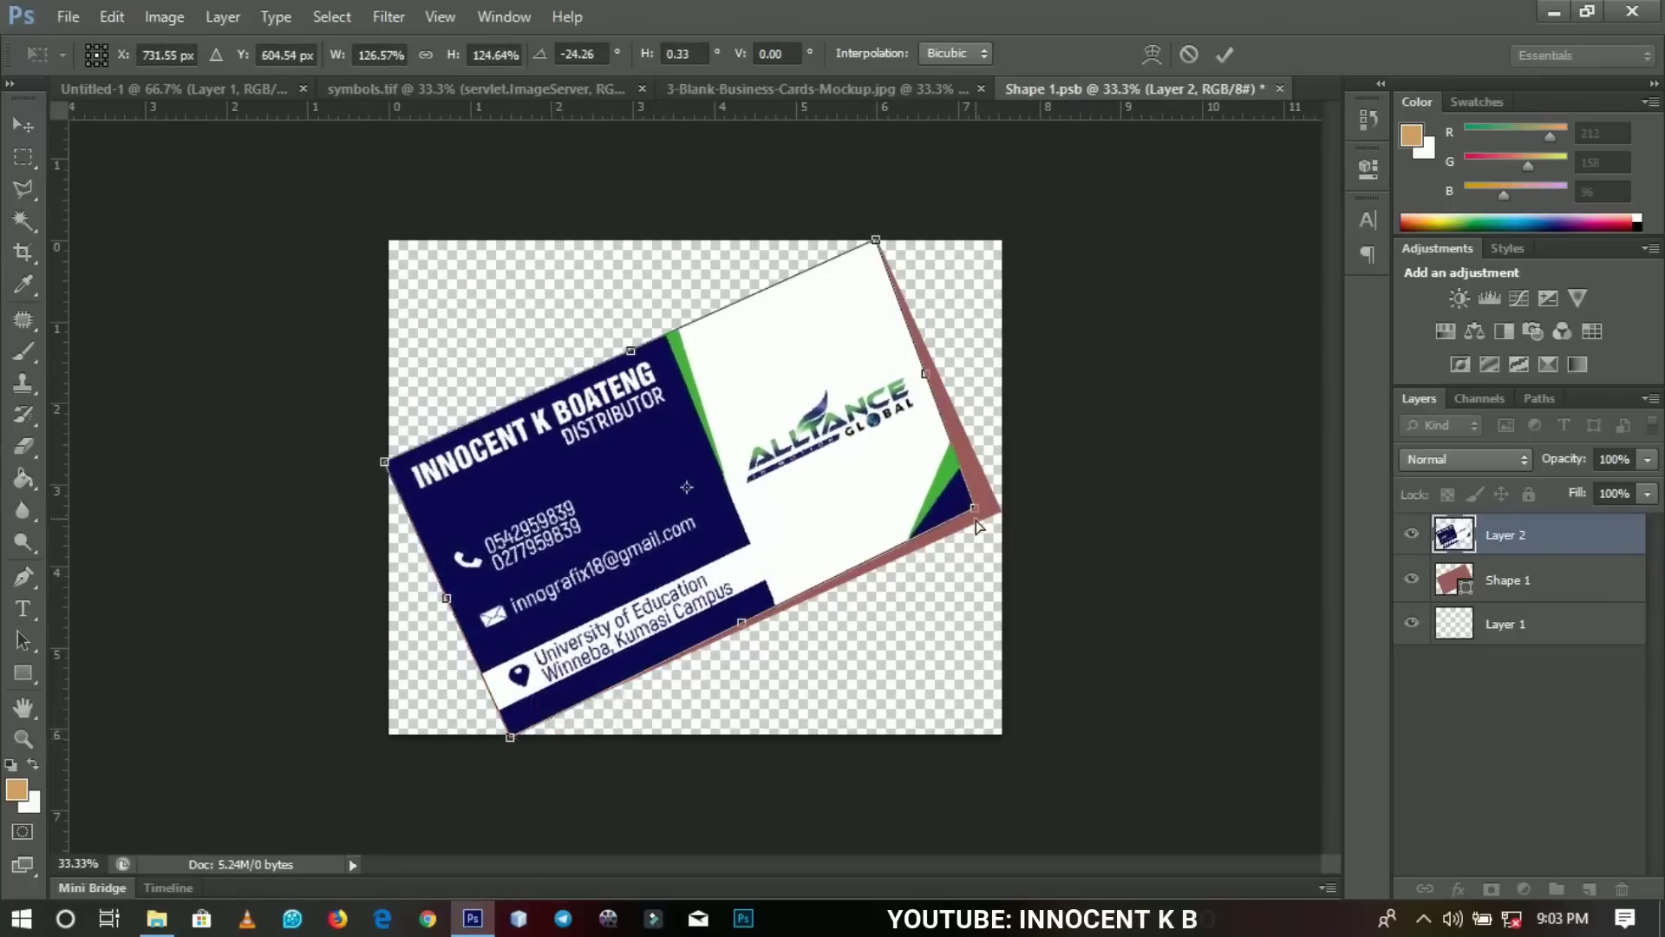
drag(977, 525, 1003, 513)
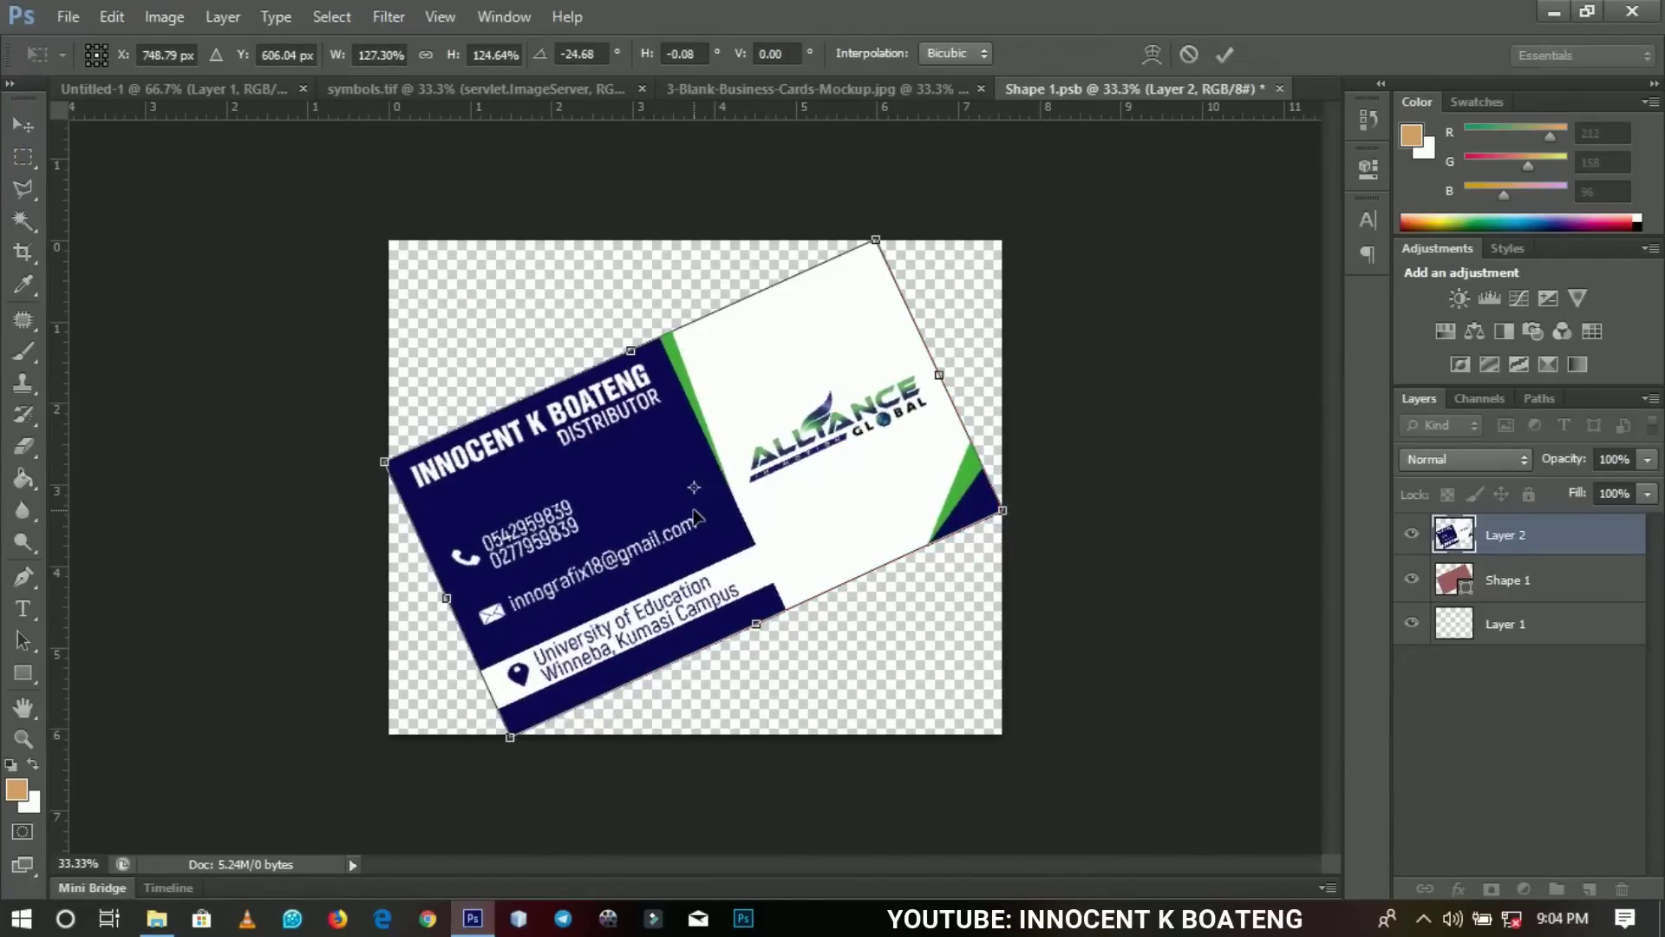
key(ctrl+plus)
key(ctrl+plus)
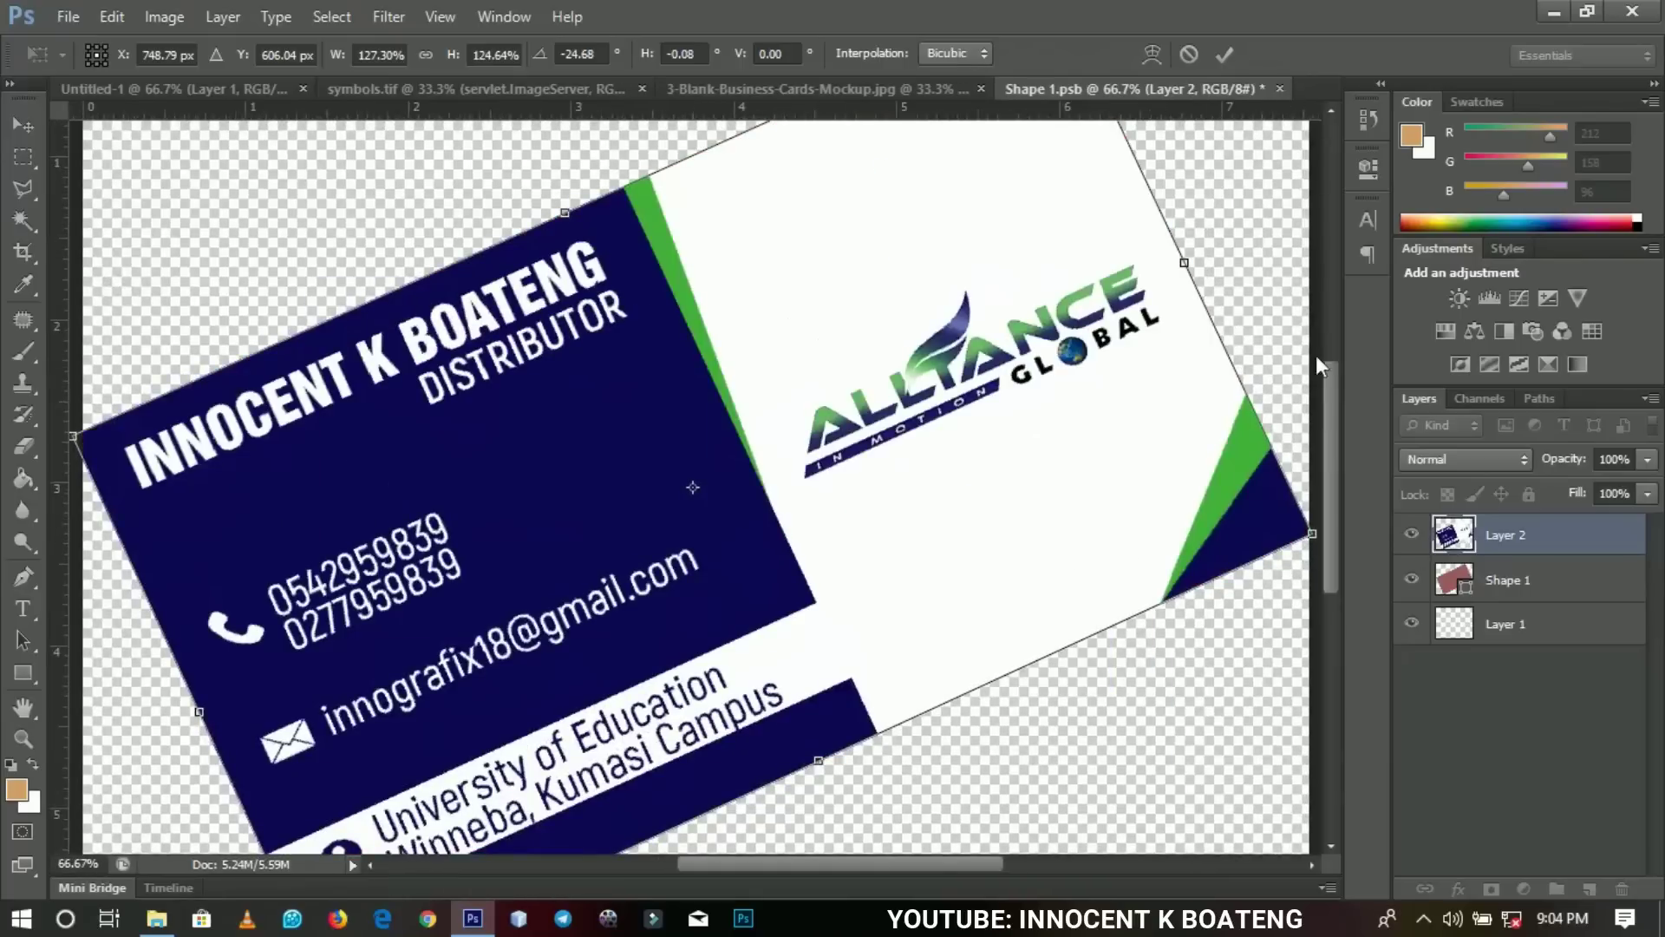
drag(1327, 392, 1309, 439)
key(ctrl+minus)
key(ctrl+minus)
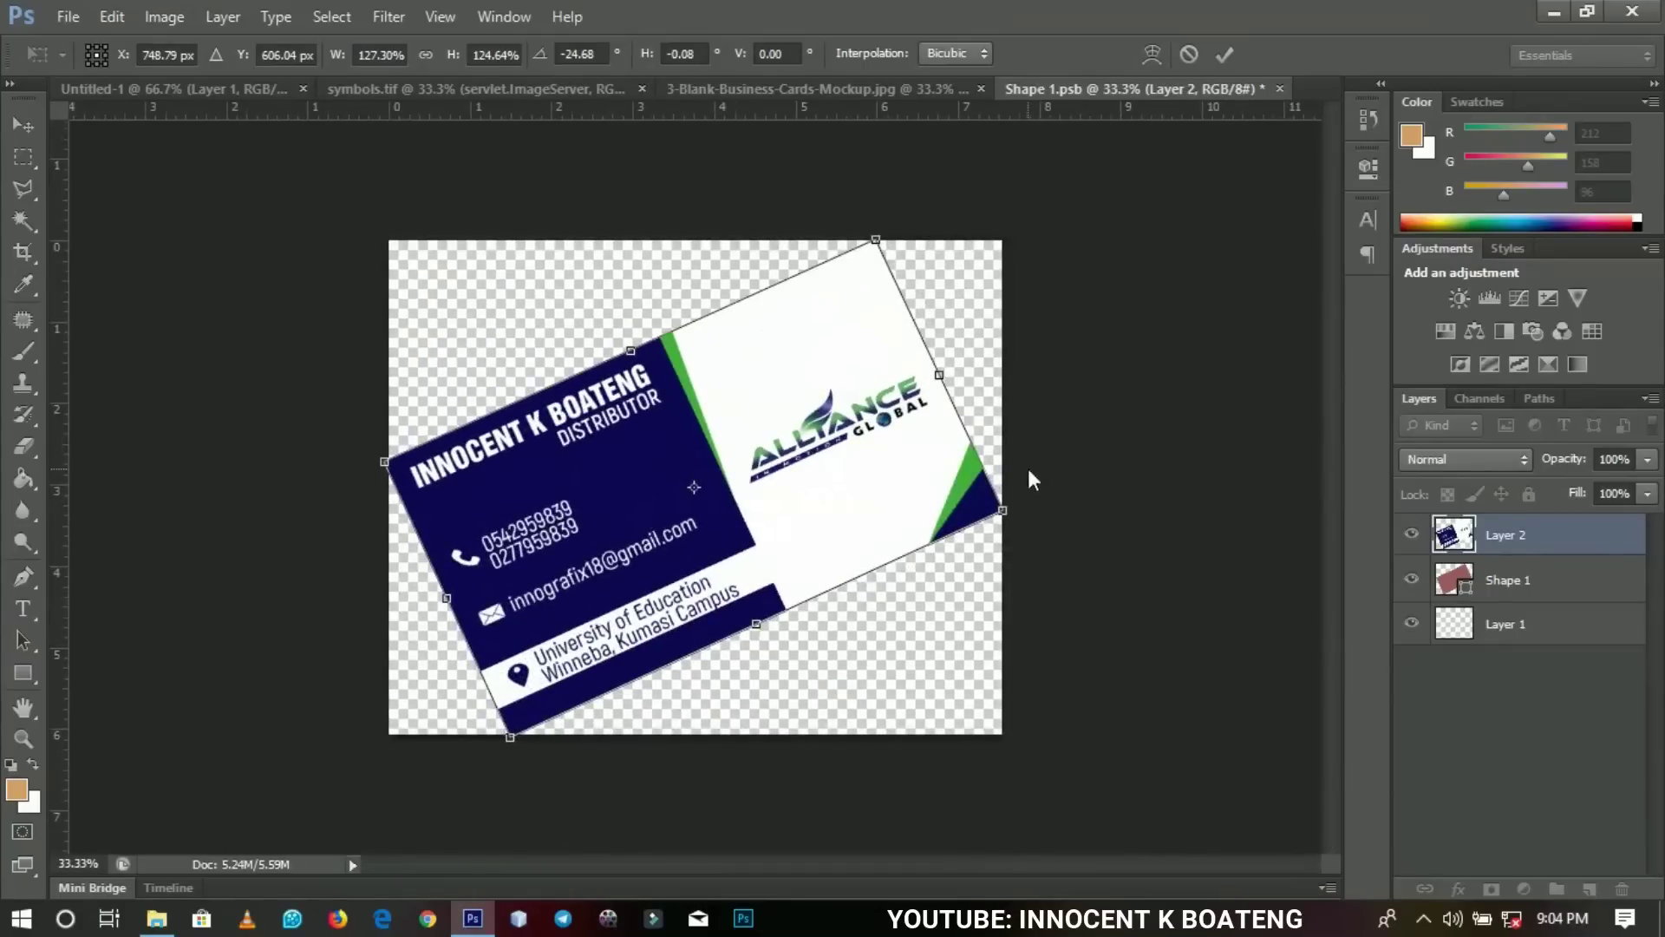
click(1223, 54)
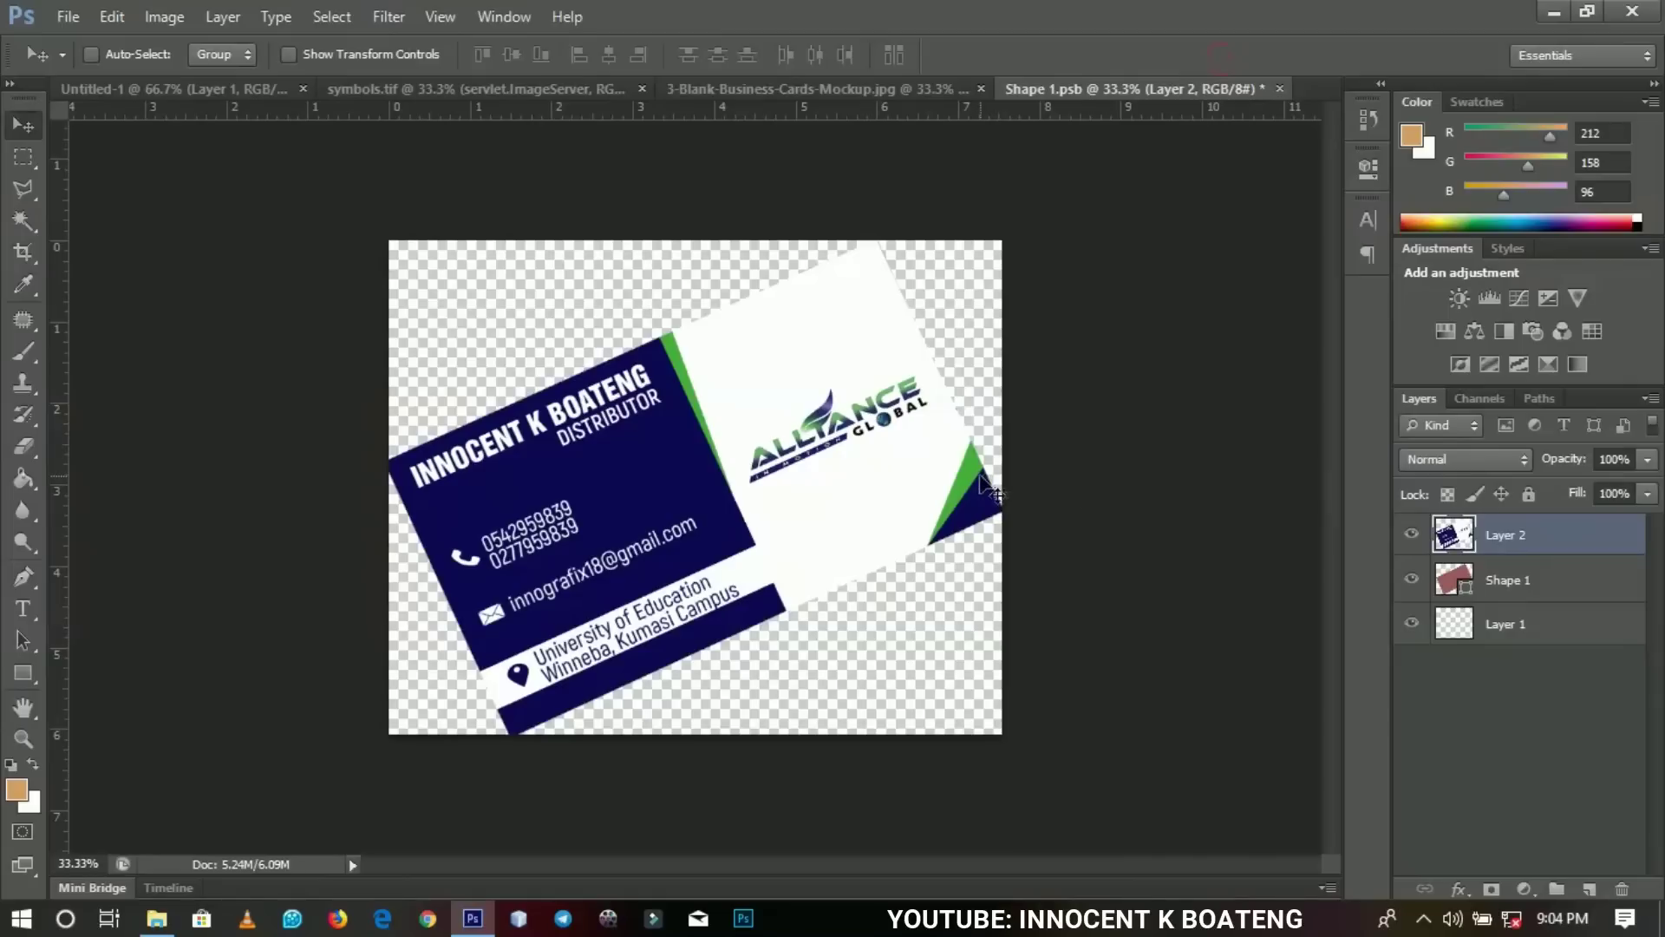
Save the Shape 1.psb smart object contents and close its document.
key(ctrl+s)
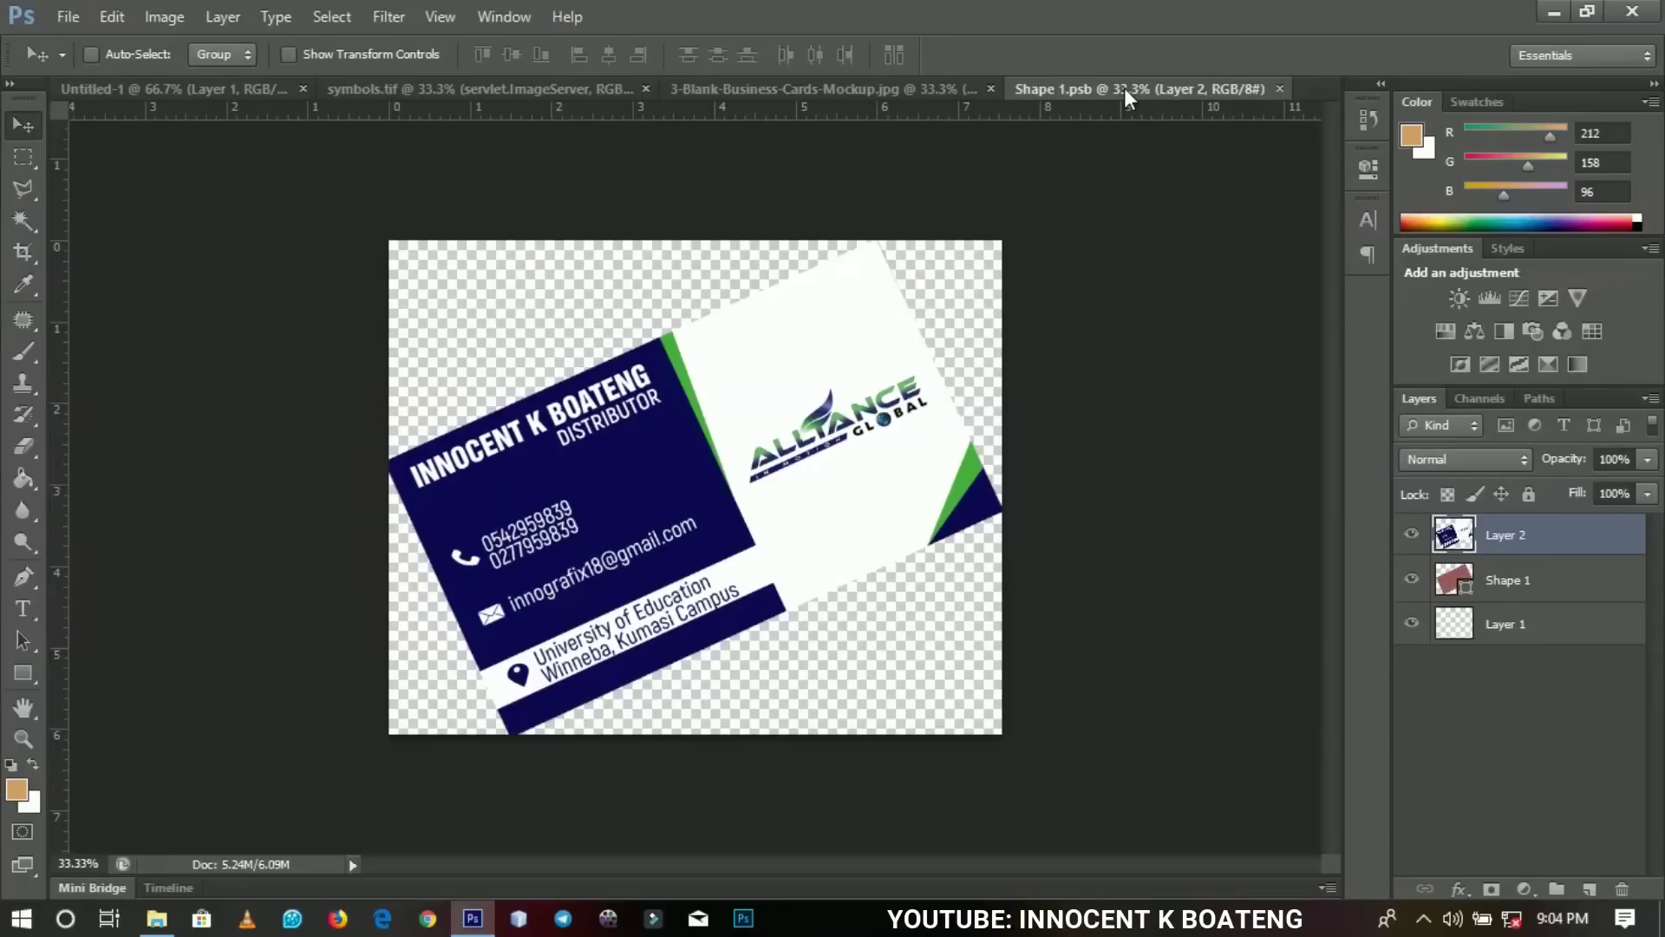
right_click(1124, 87)
click(1174, 128)
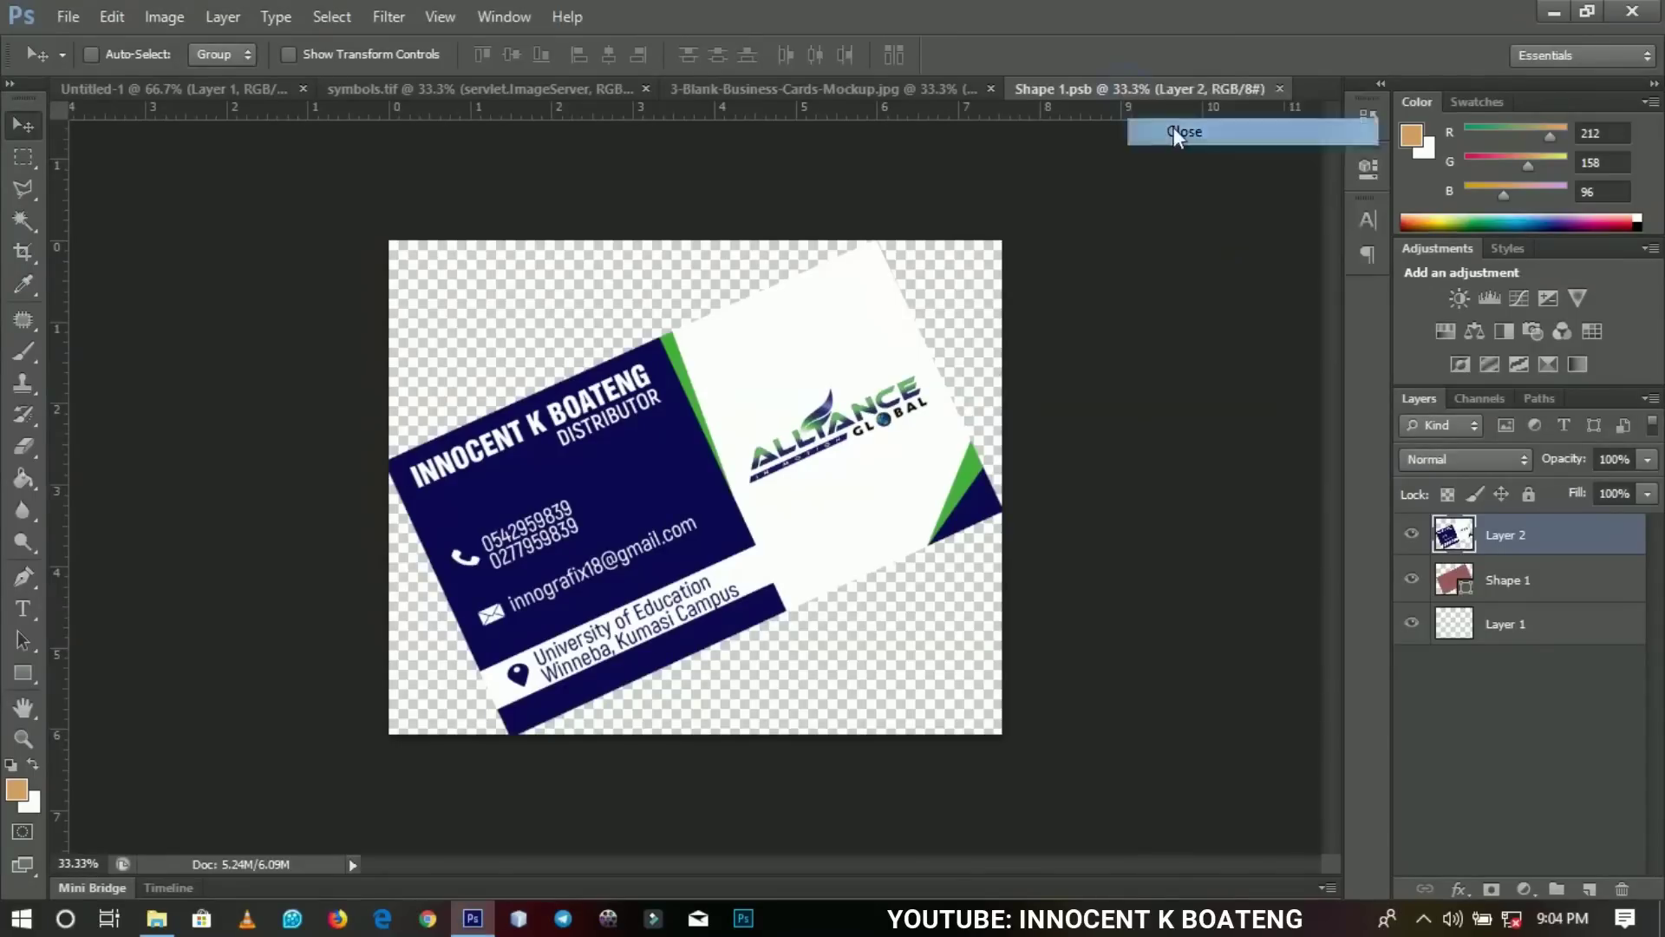
Back in the mockup document, hide the Background photo layer.
click(903, 92)
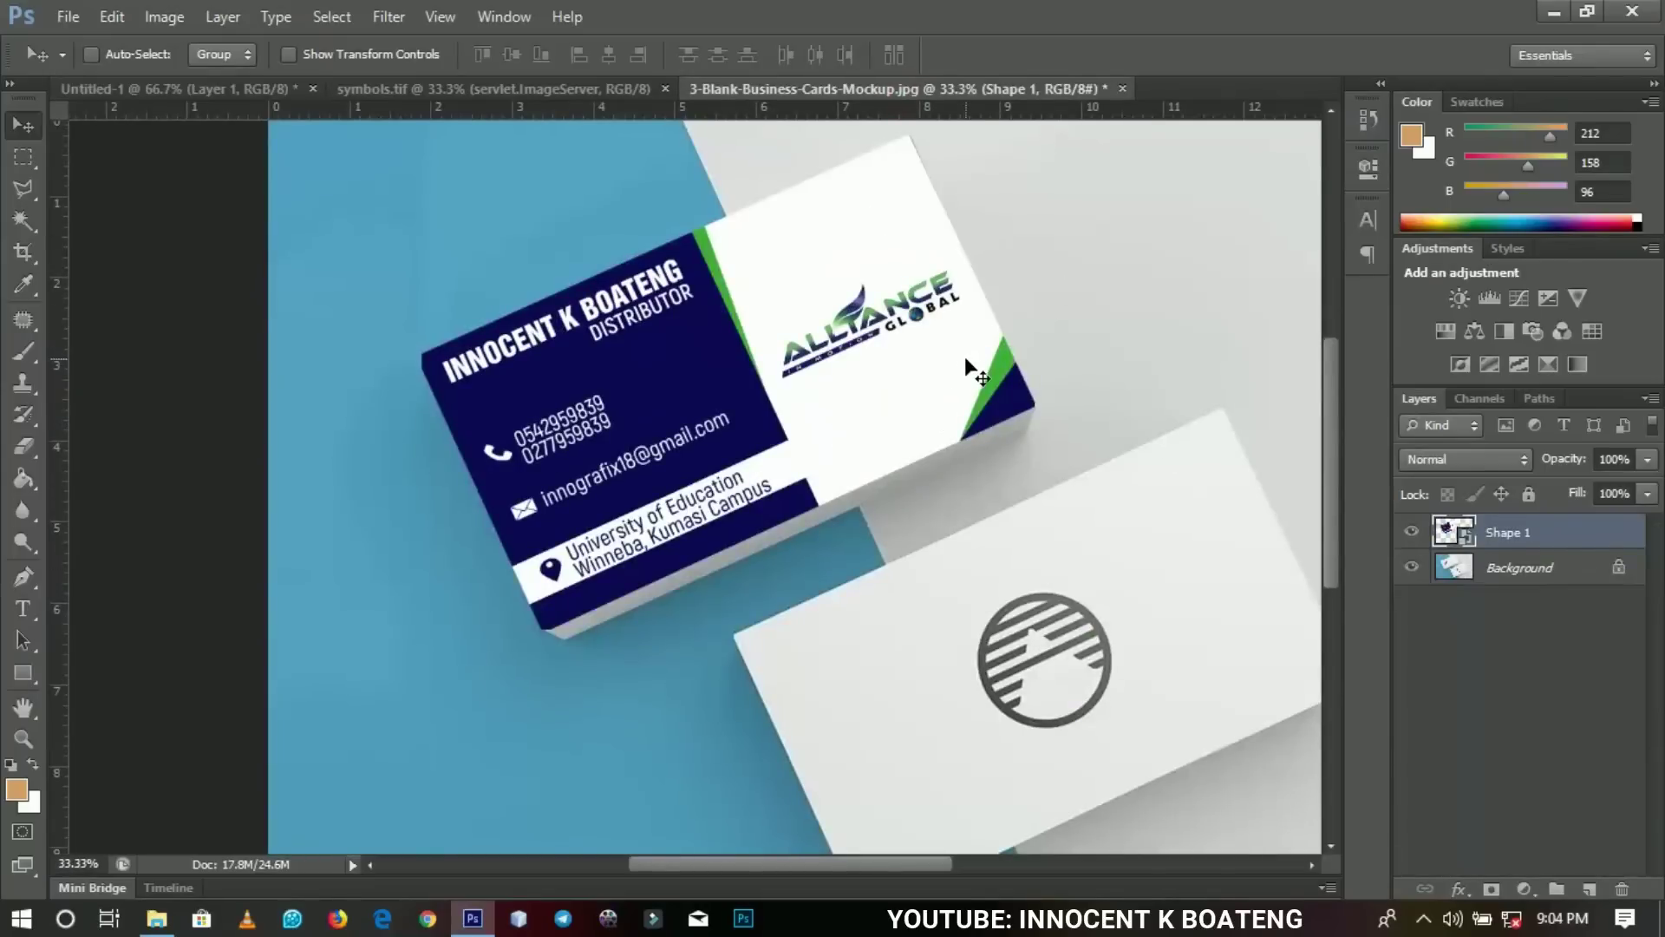
drag(1333, 396, 1331, 418)
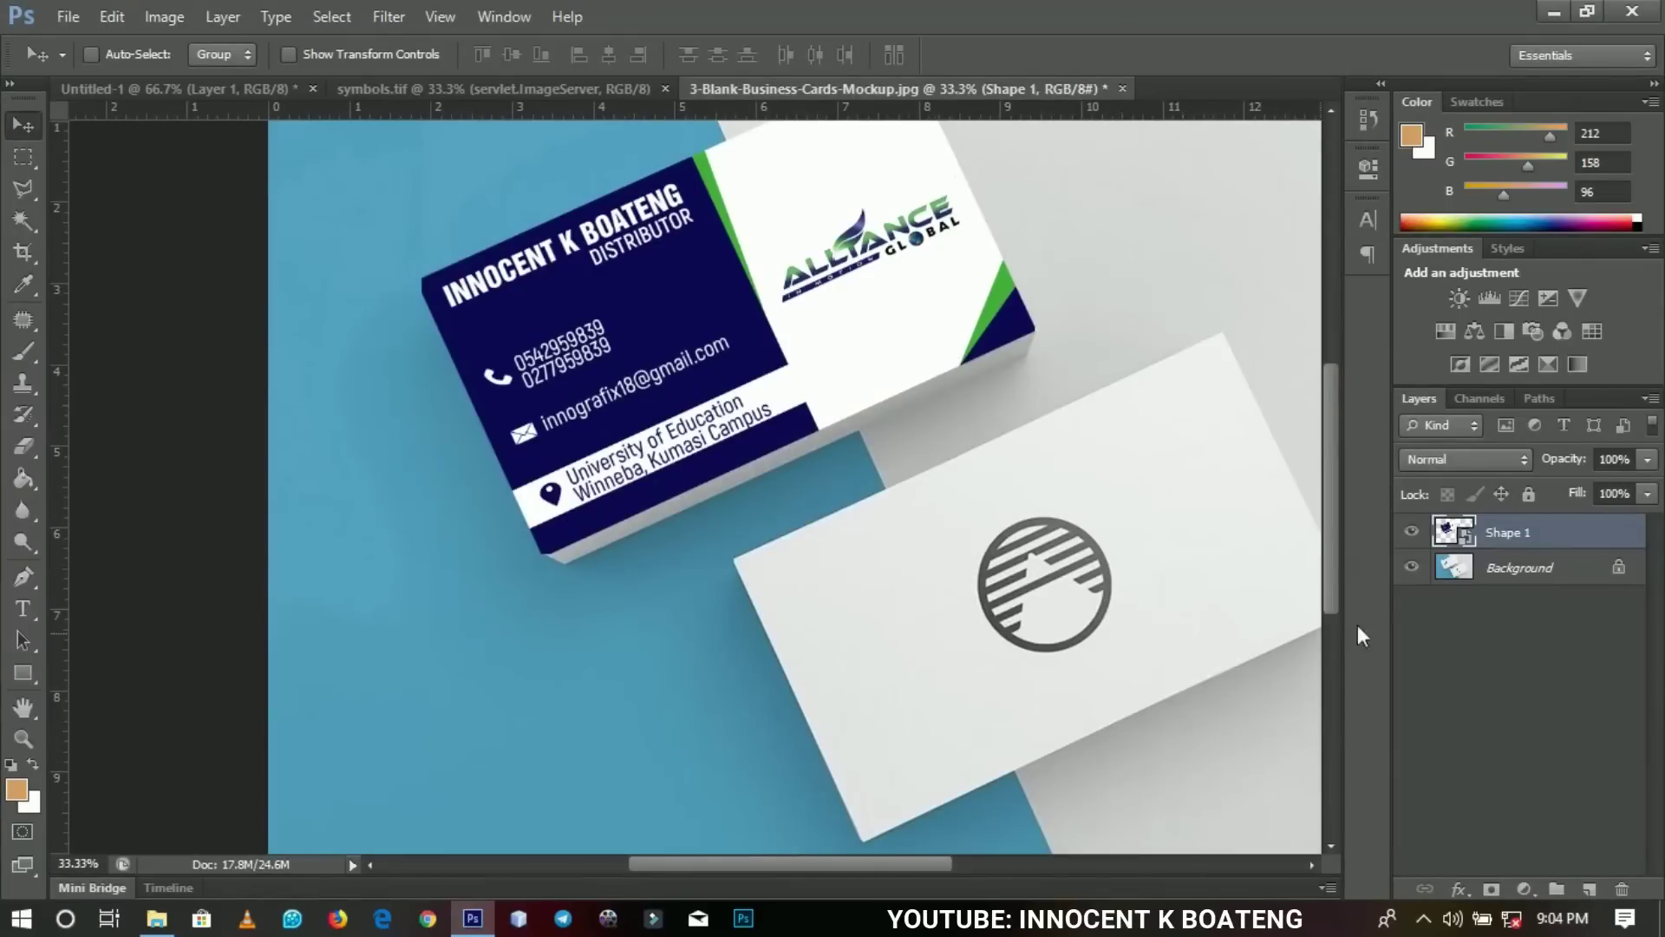
click(1412, 569)
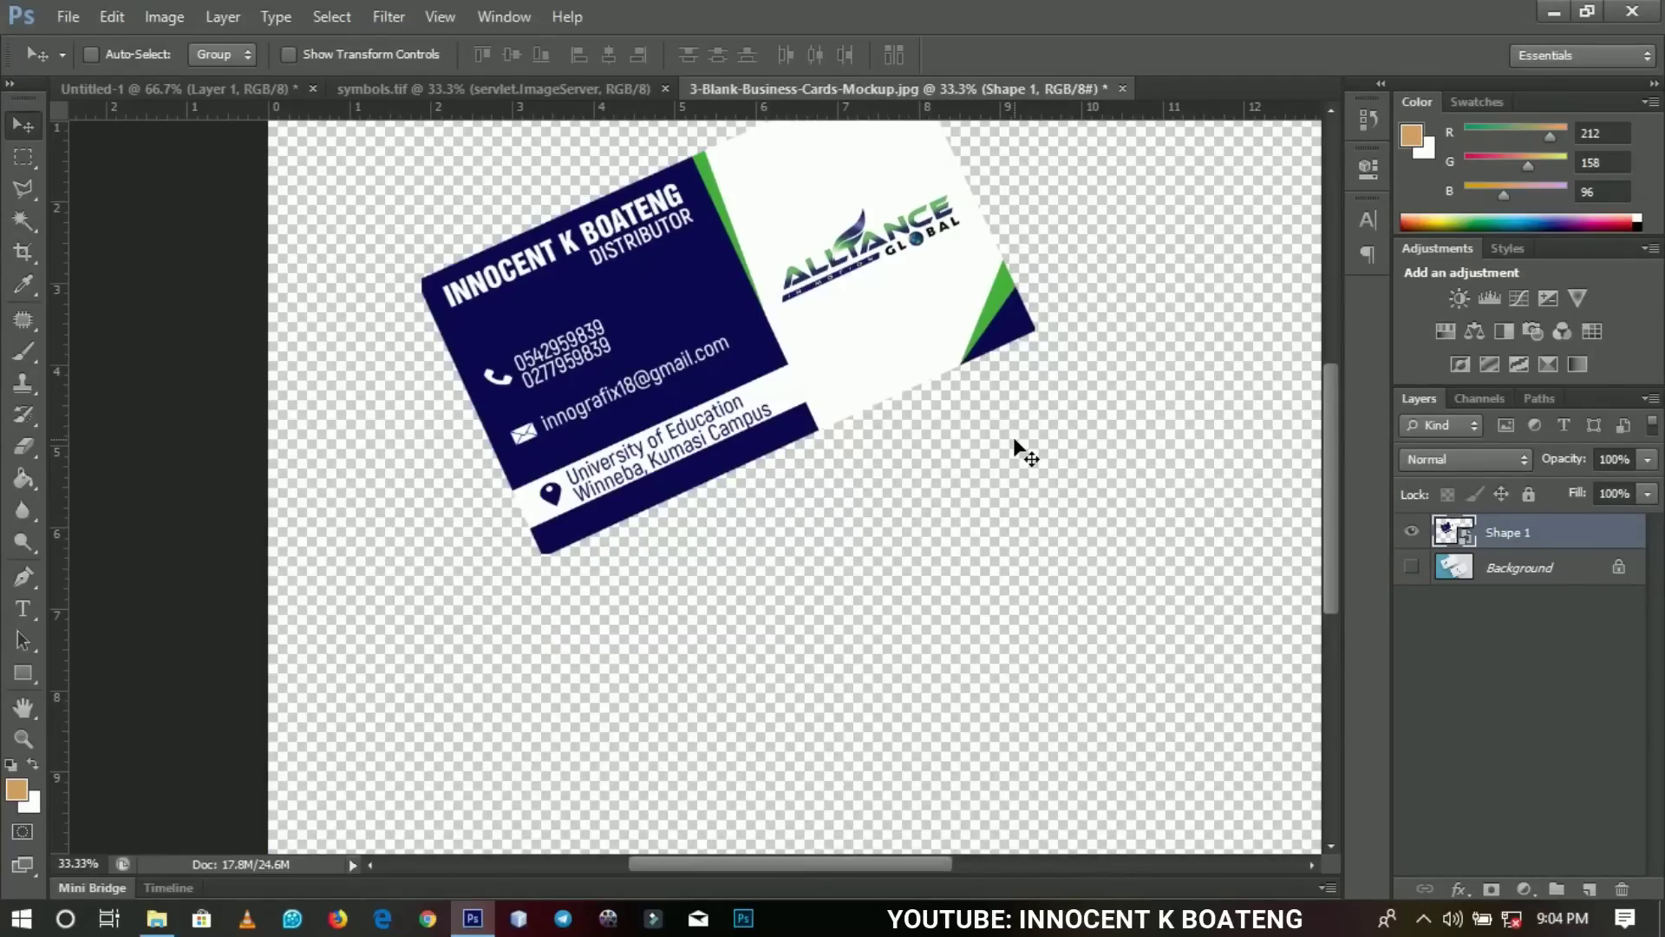
Duplicate Shape 1 and stack copies up to Shape 1 copy 6, each nudged slightly lower.
key(ctrl+j)
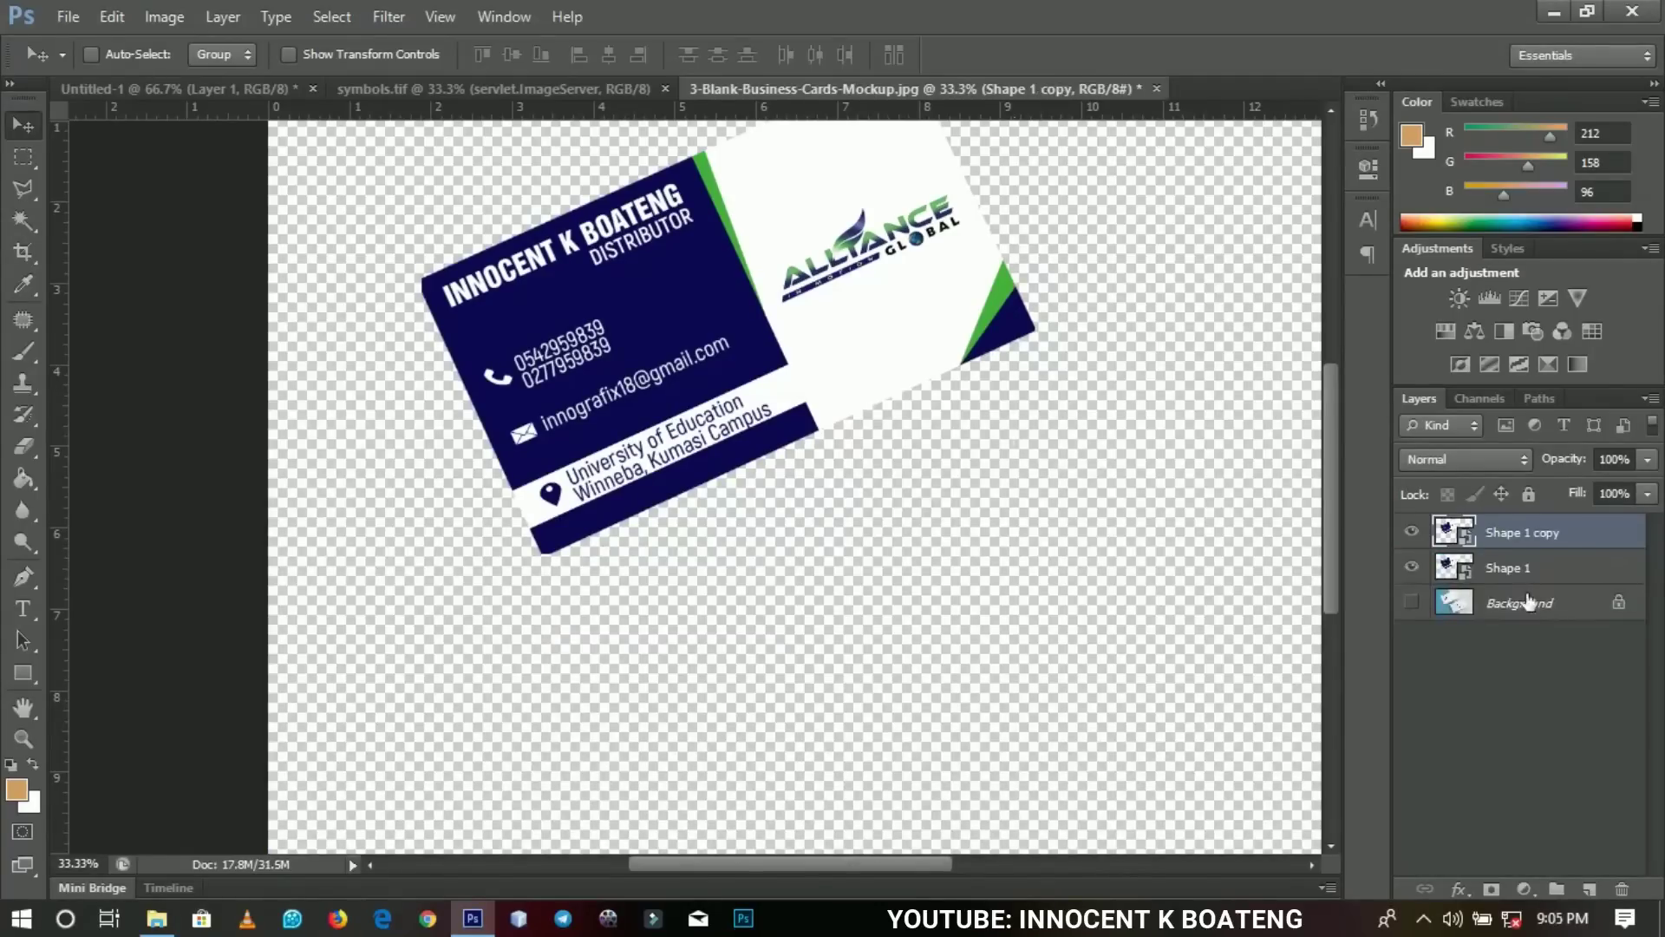
click(1517, 580)
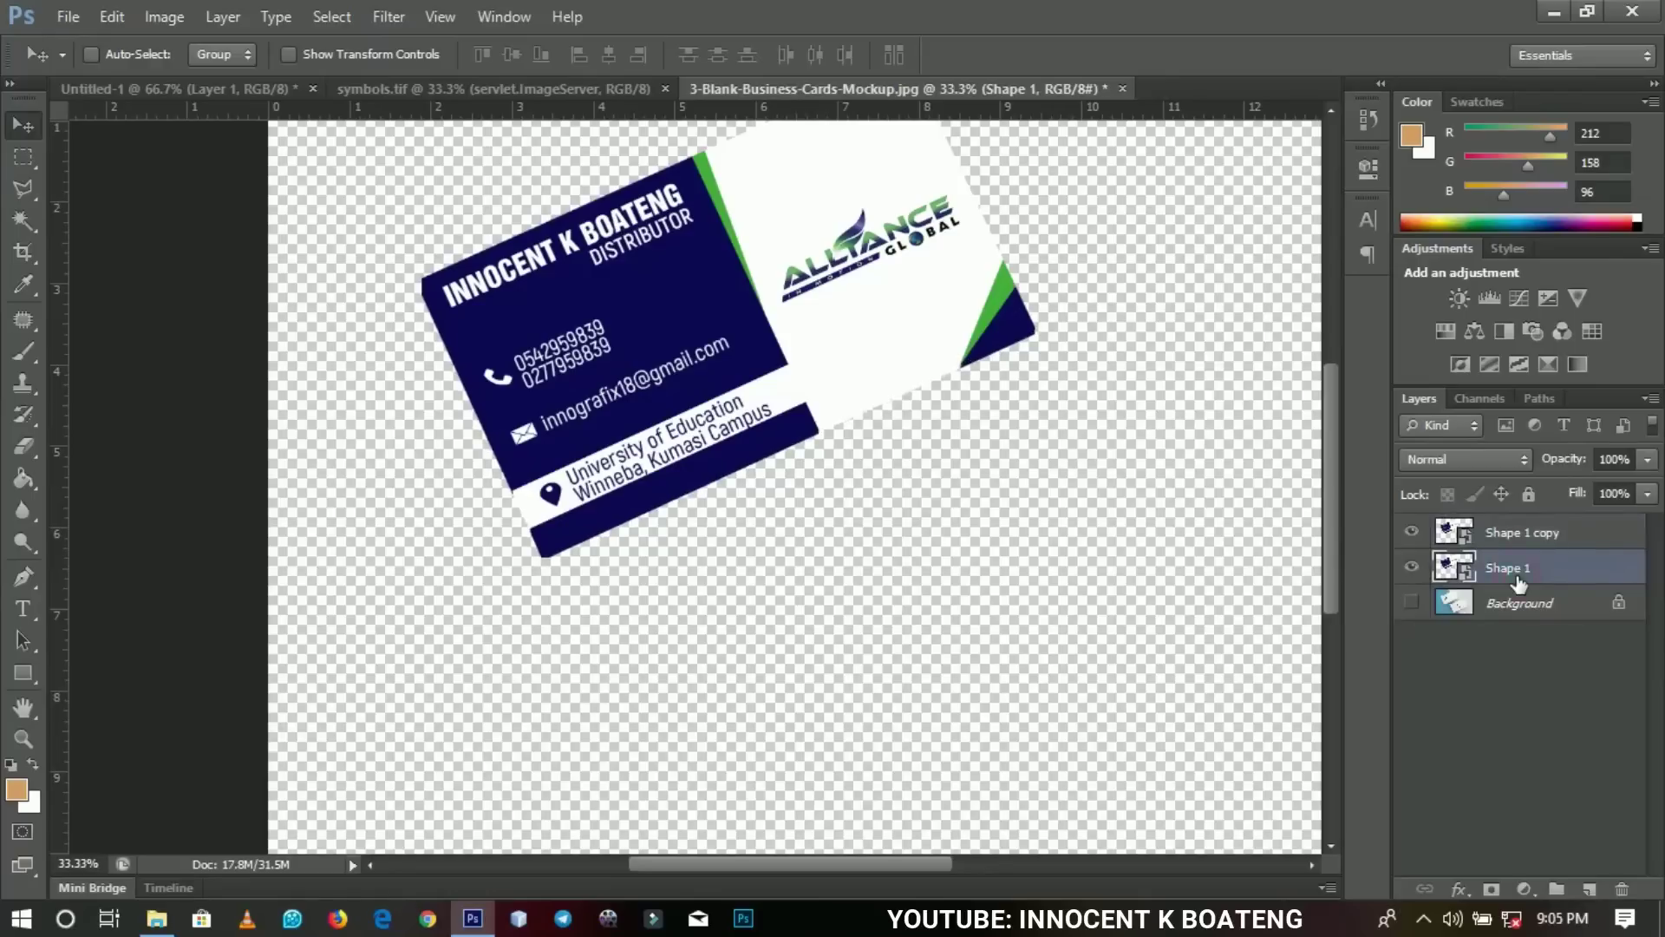
key(ctrl+j)
key(shift+Down)
key(shift+Down)
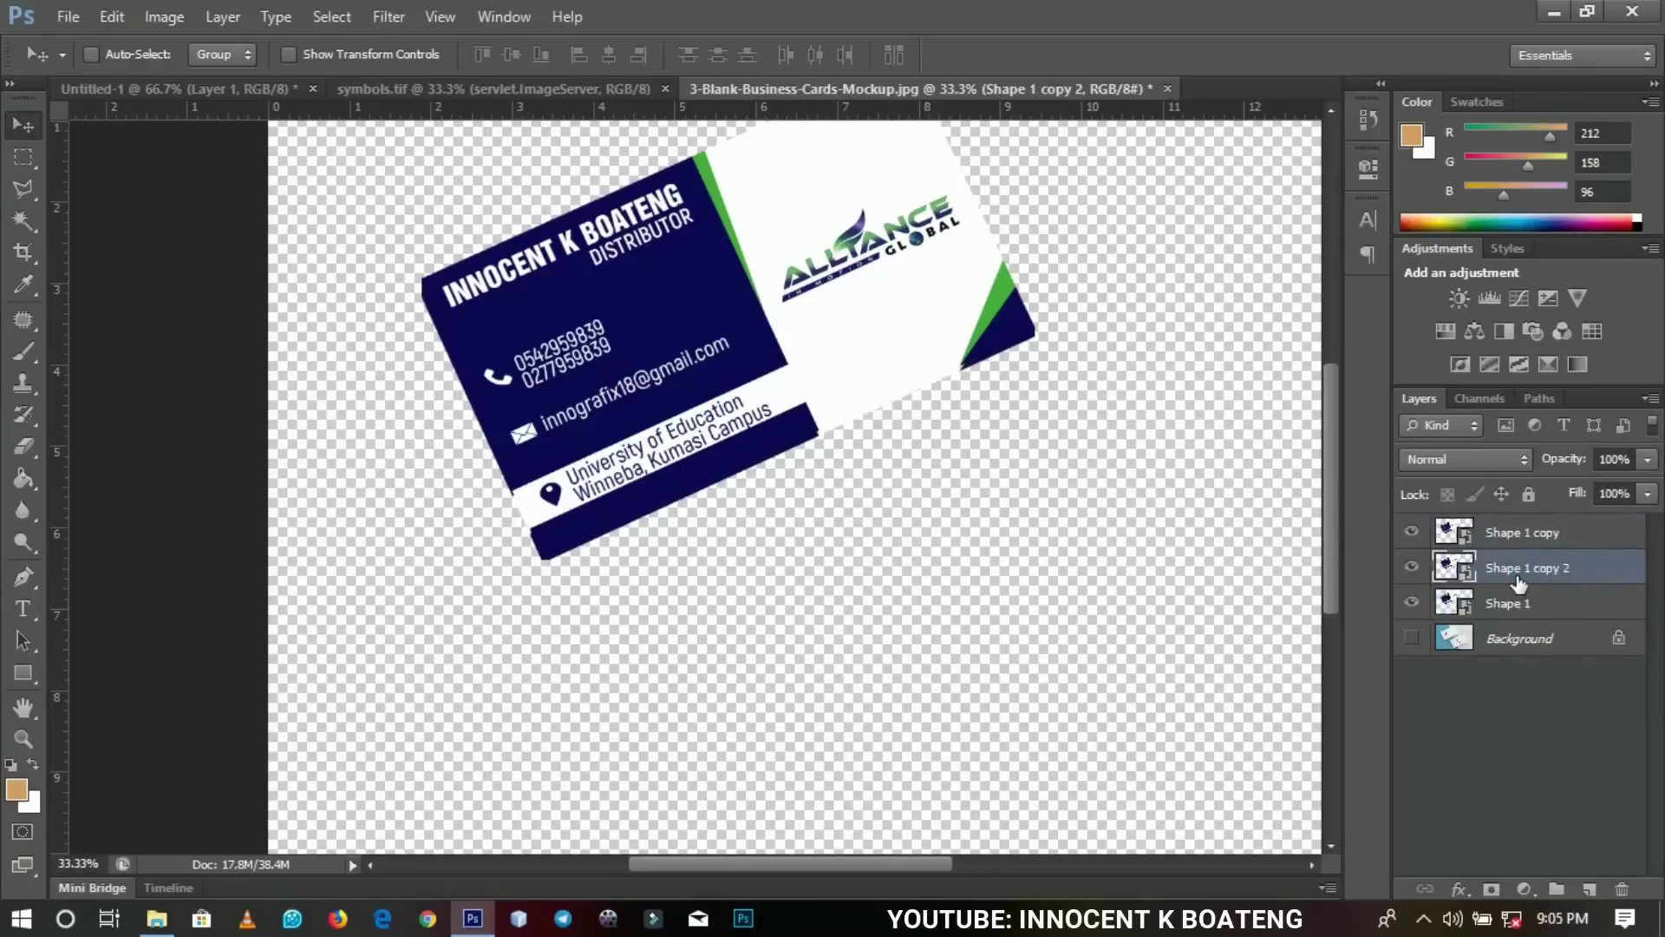
key(ctrl+j)
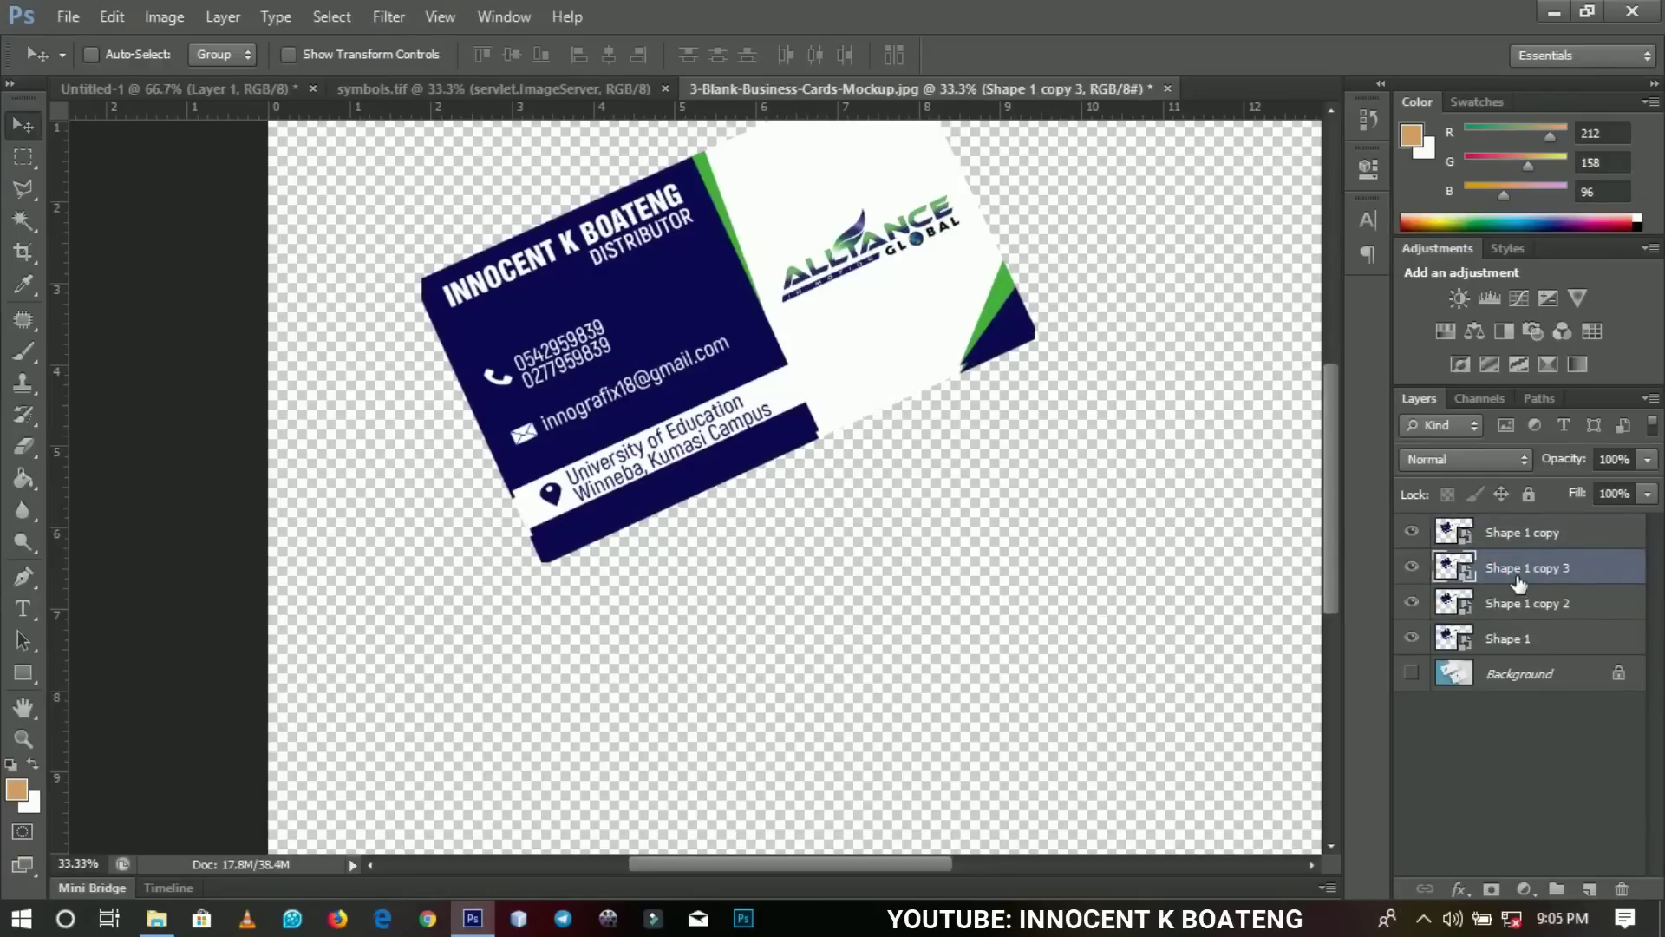
key(shift+Down)
key(shift+Down)
key(ctrl+j)
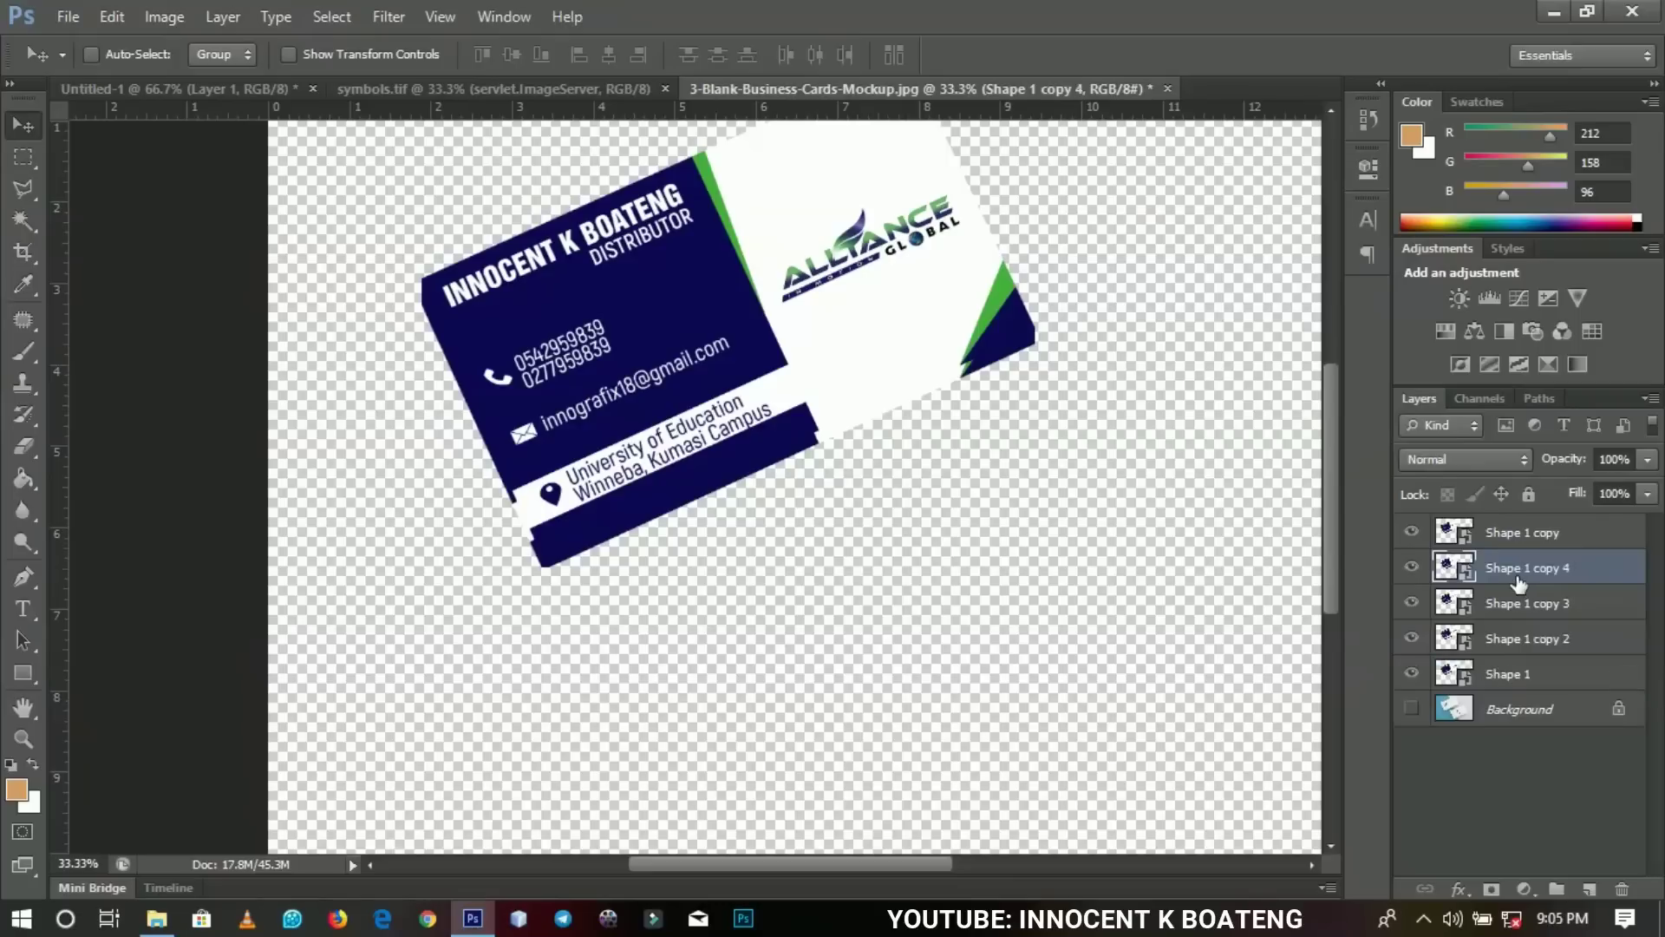
key(shift+Down)
key(shift+Down)
key(ctrl+j)
key(shift+Down)
key(shift+Down)
key(ctrl+j)
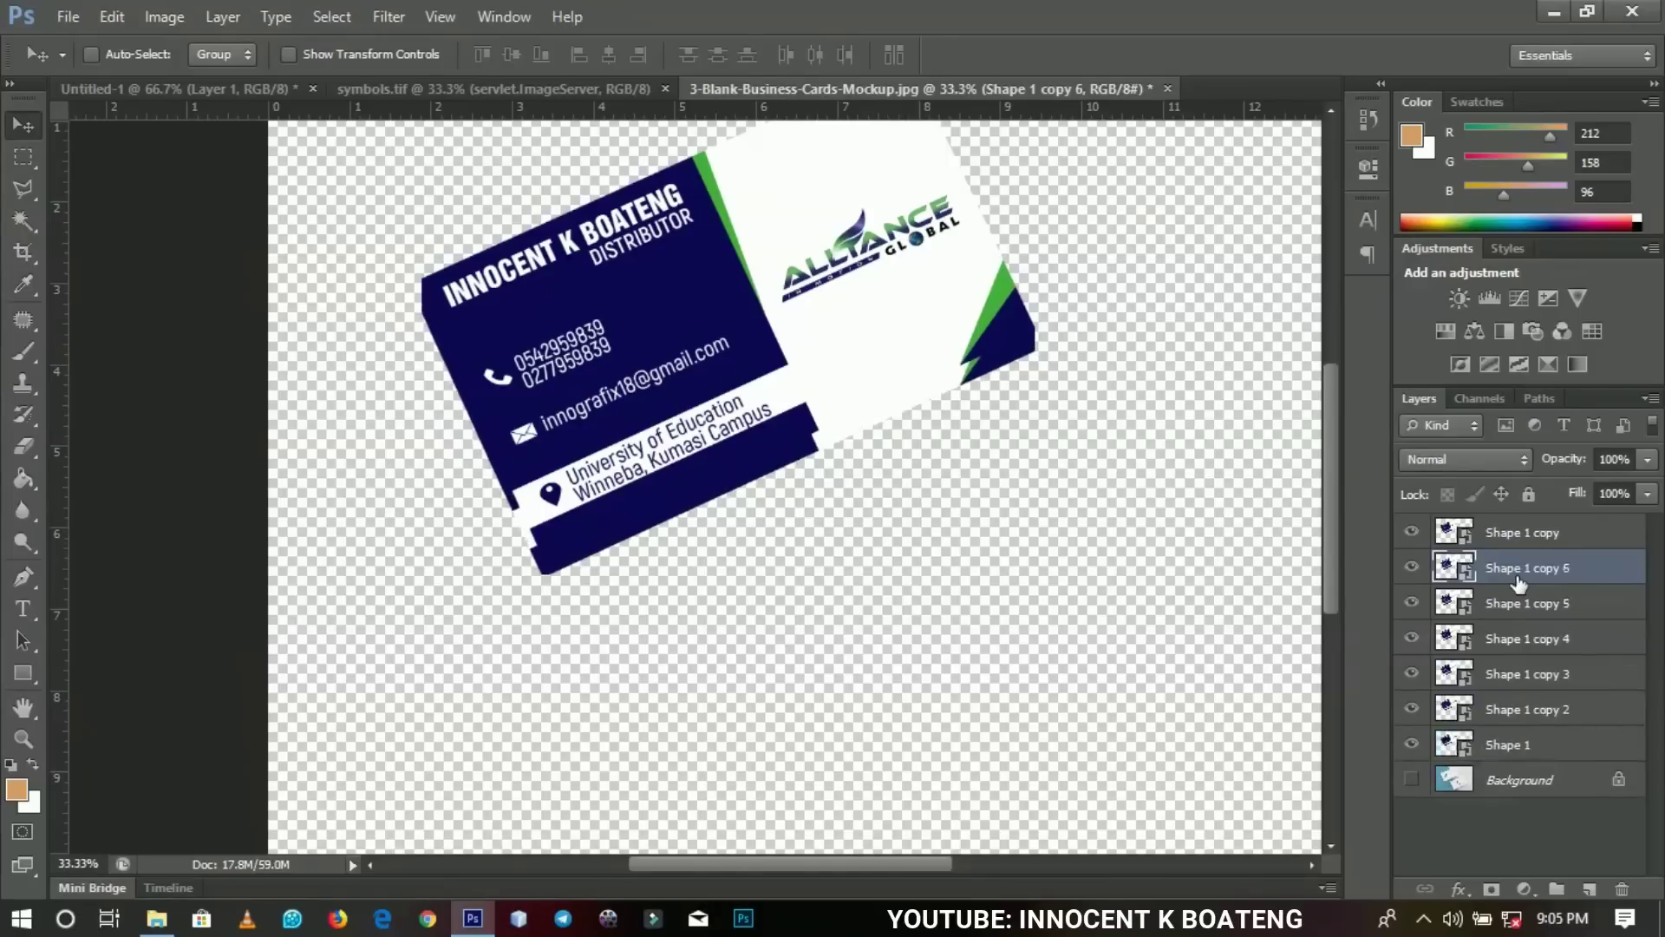
key(shift+Down)
key(shift+Down)
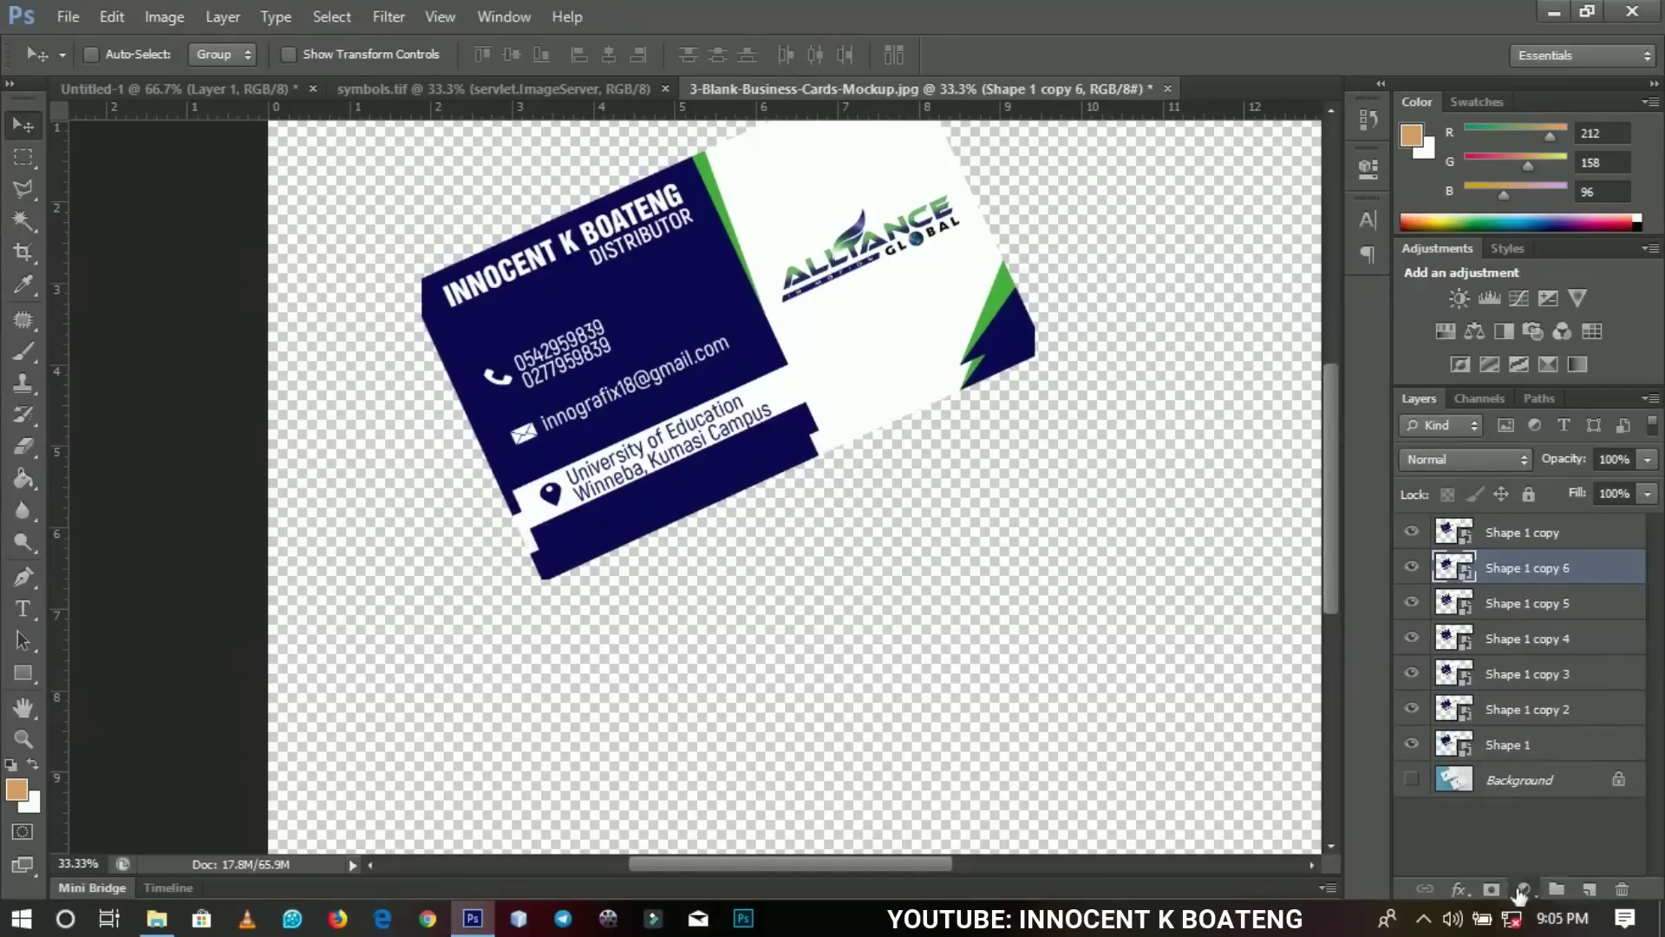
Add a tan Solid Color fill layer (RGB 212, 158, 96) below the card copies.
click(1524, 889)
click(1454, 364)
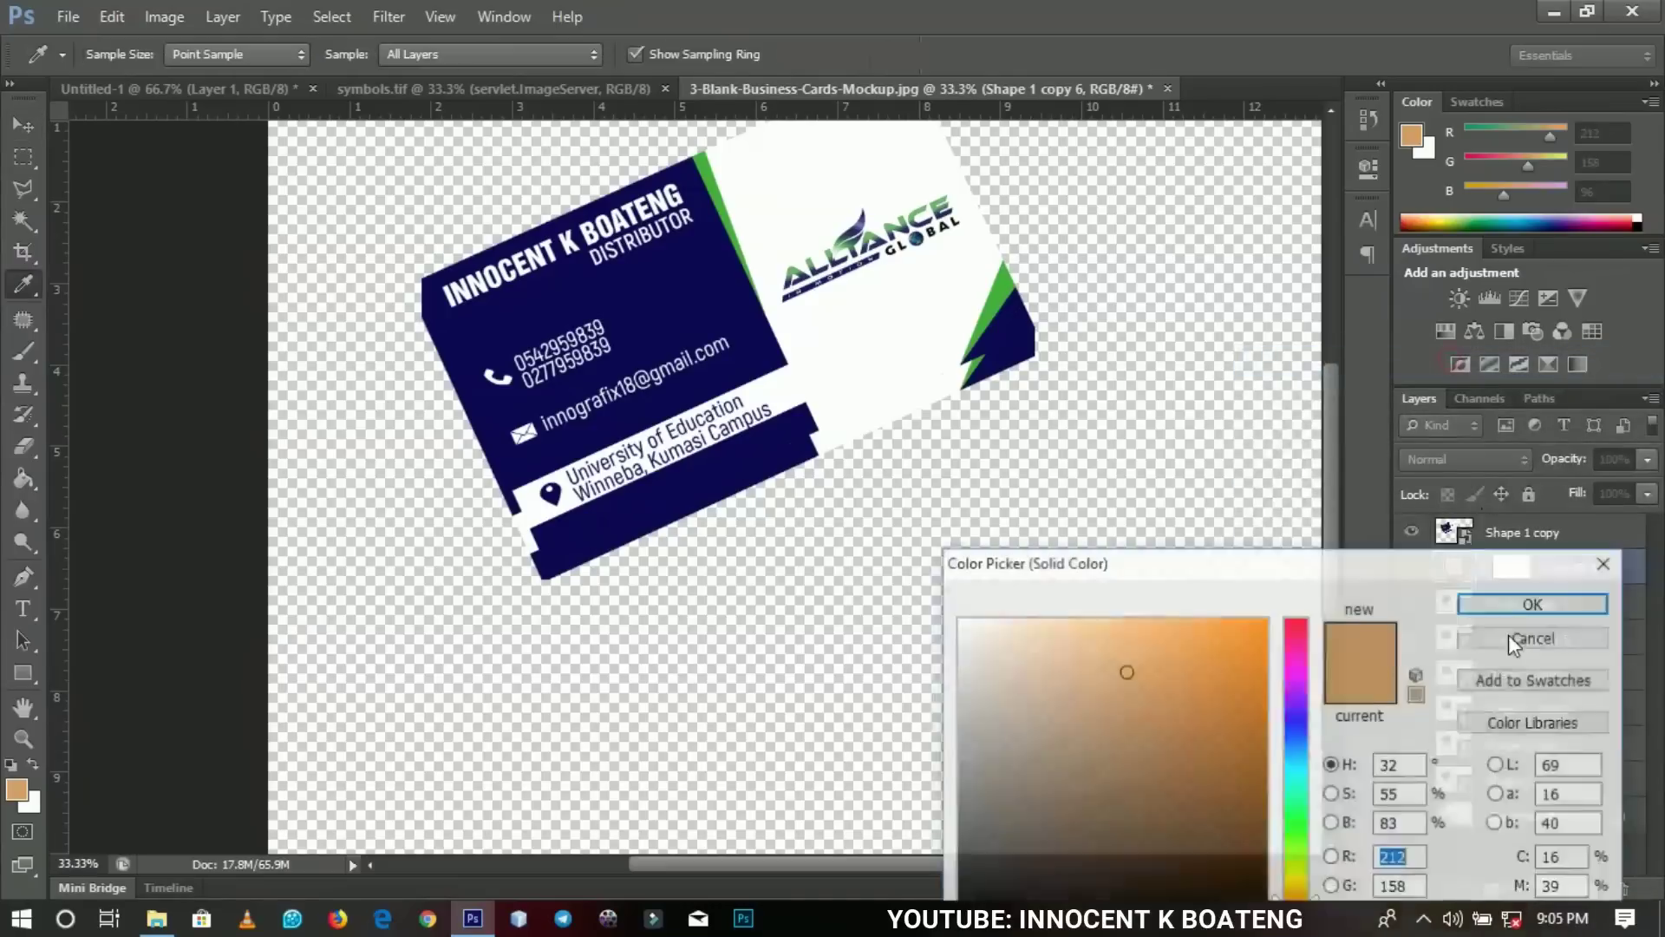
click(1502, 602)
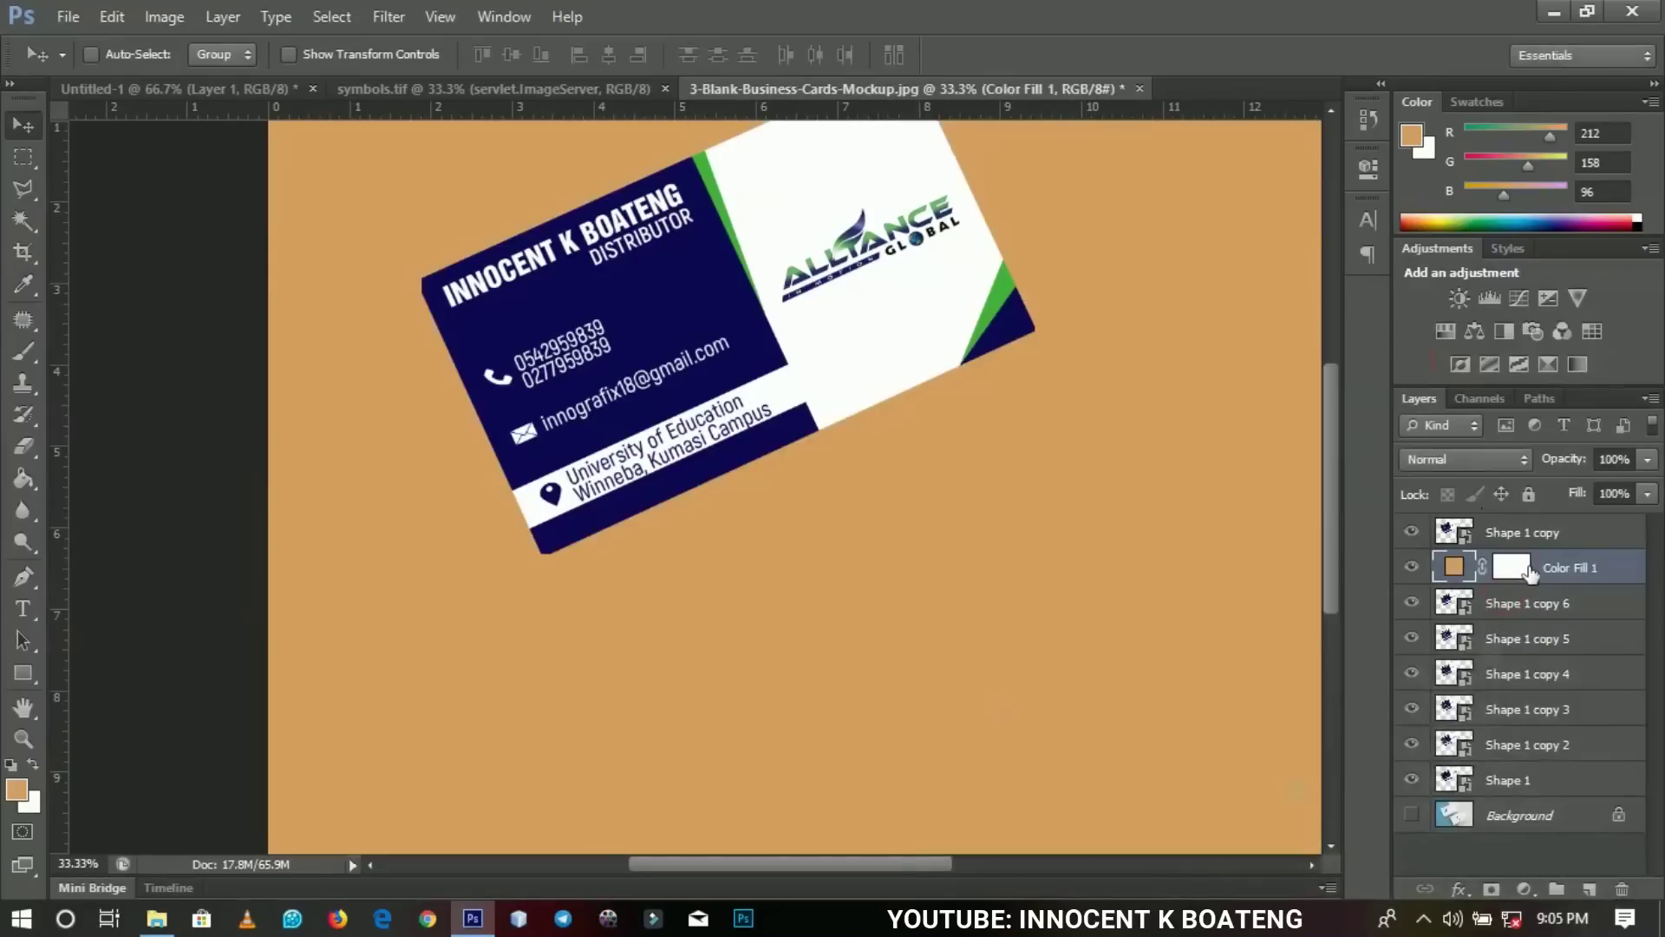
key(ctrl+shift+bracketleft)
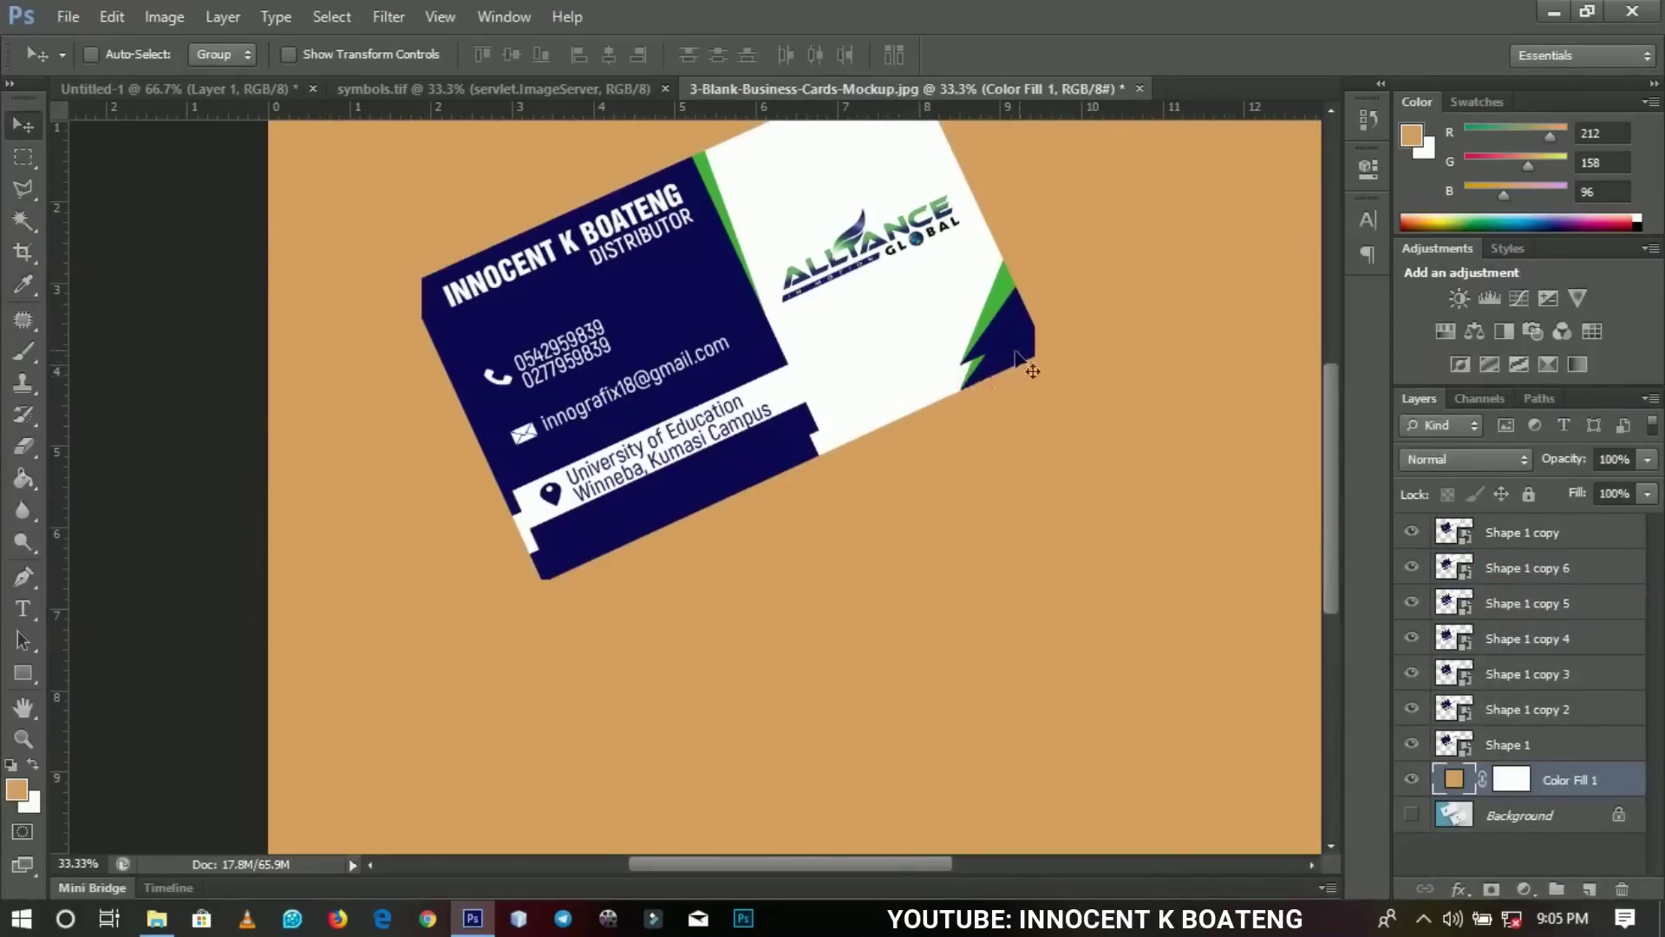
Fit the mockup on screen and return to the Untitled-1 flat card document.
key(z)
click(1020, 352)
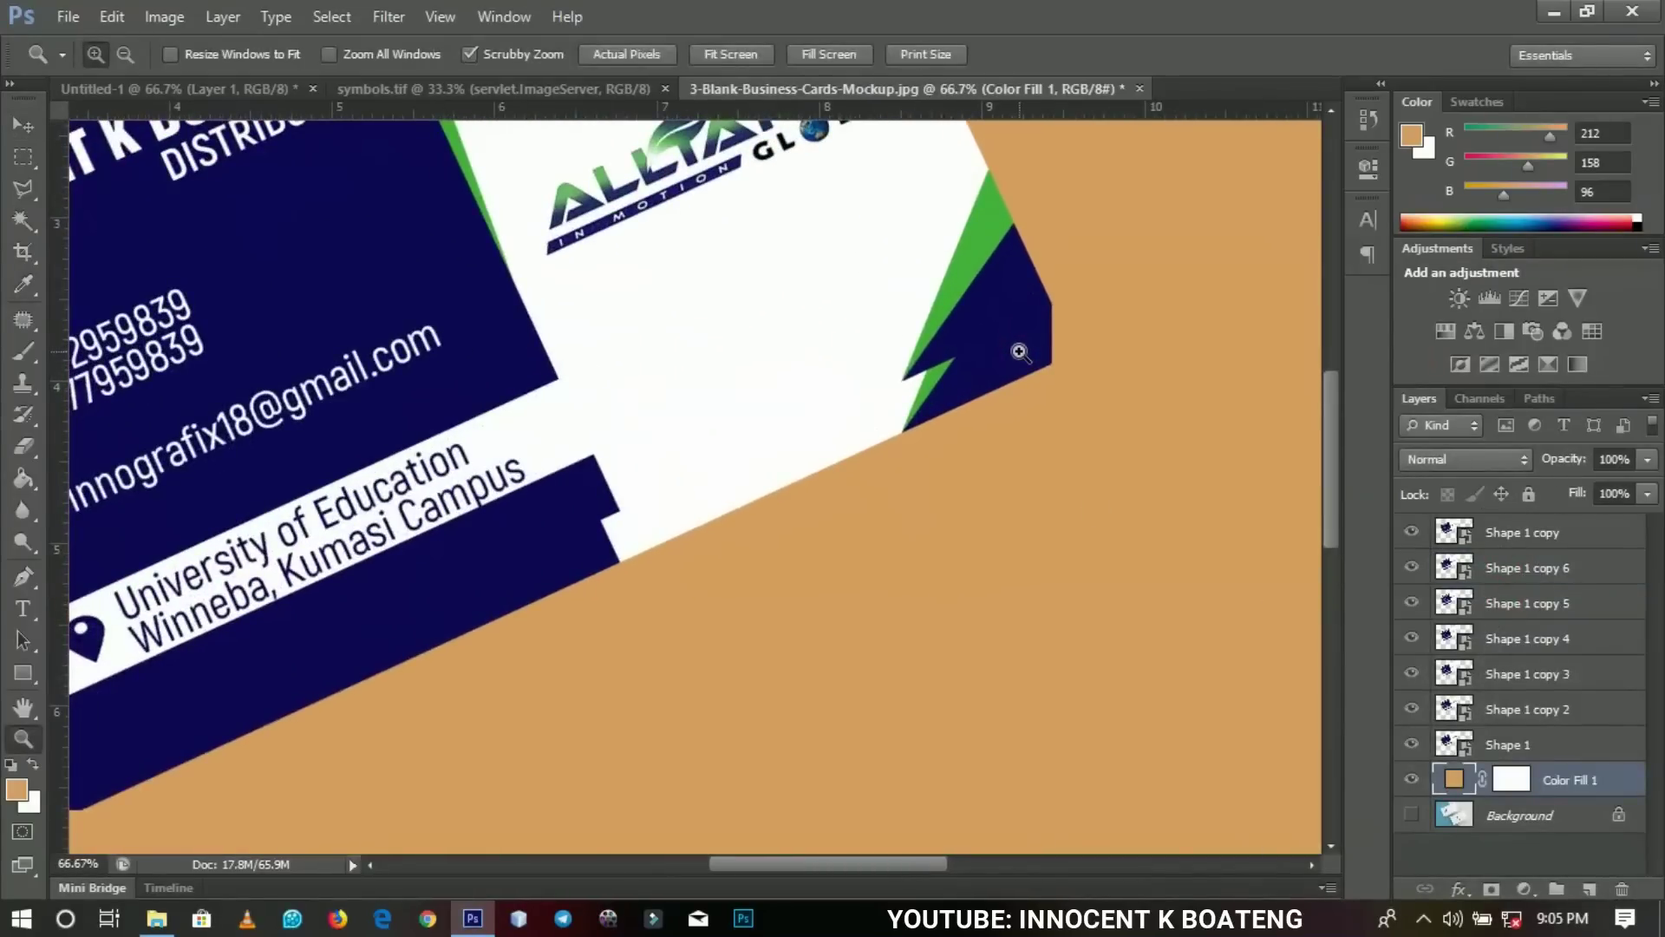
right_click(1019, 351)
click(1041, 368)
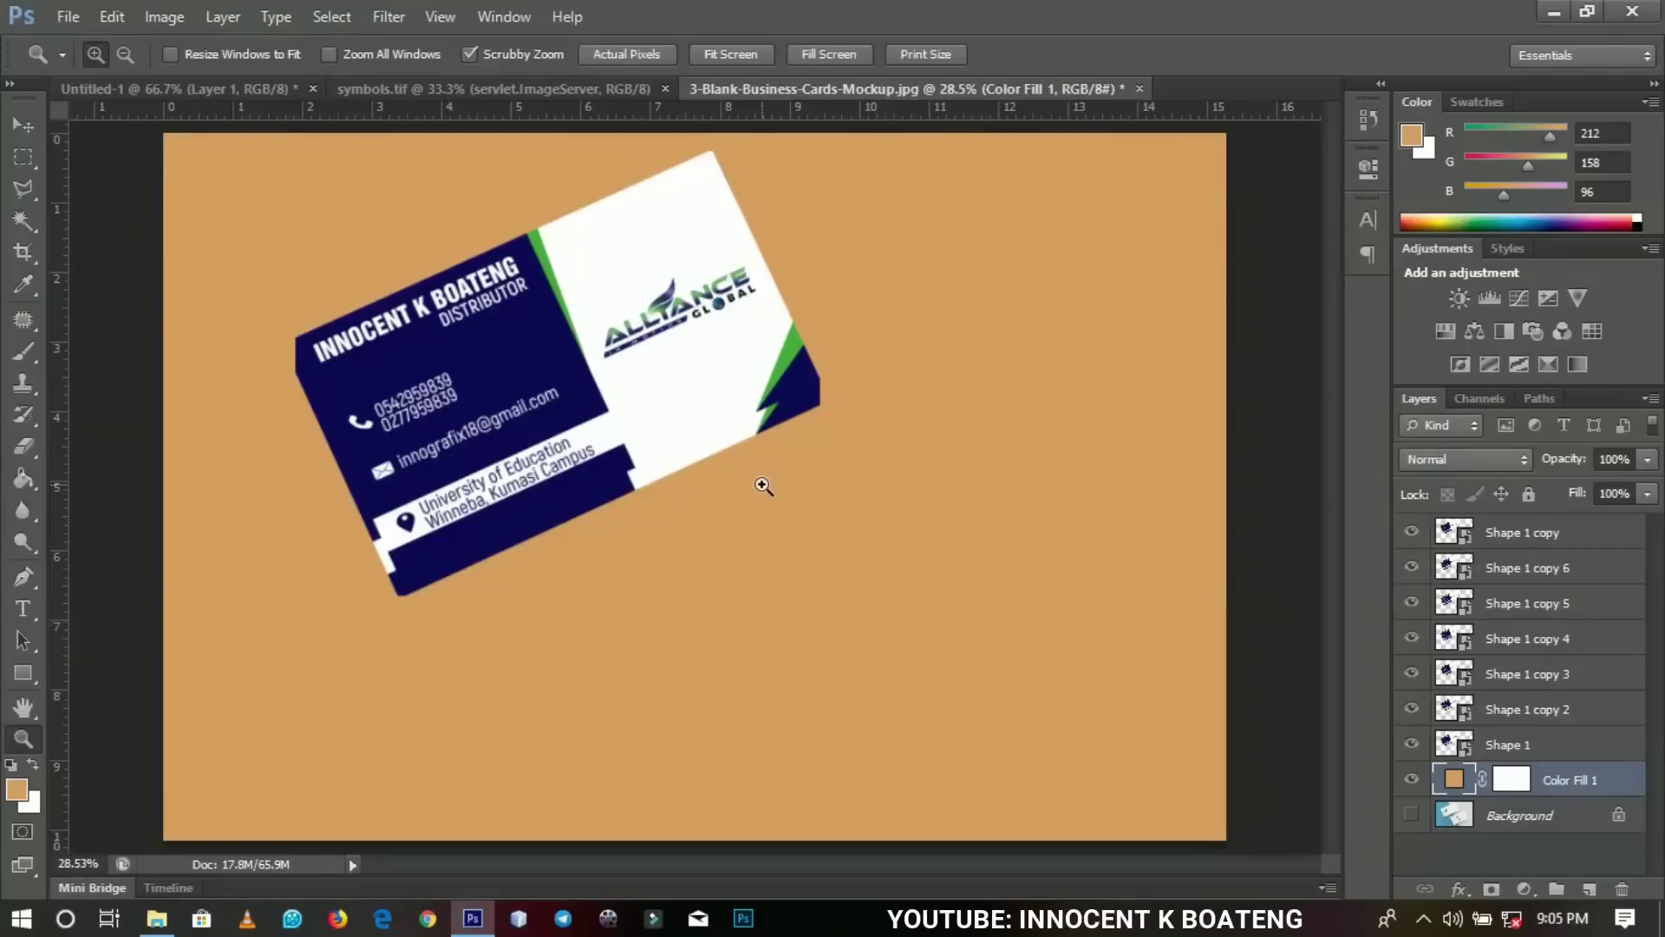
click(113, 90)
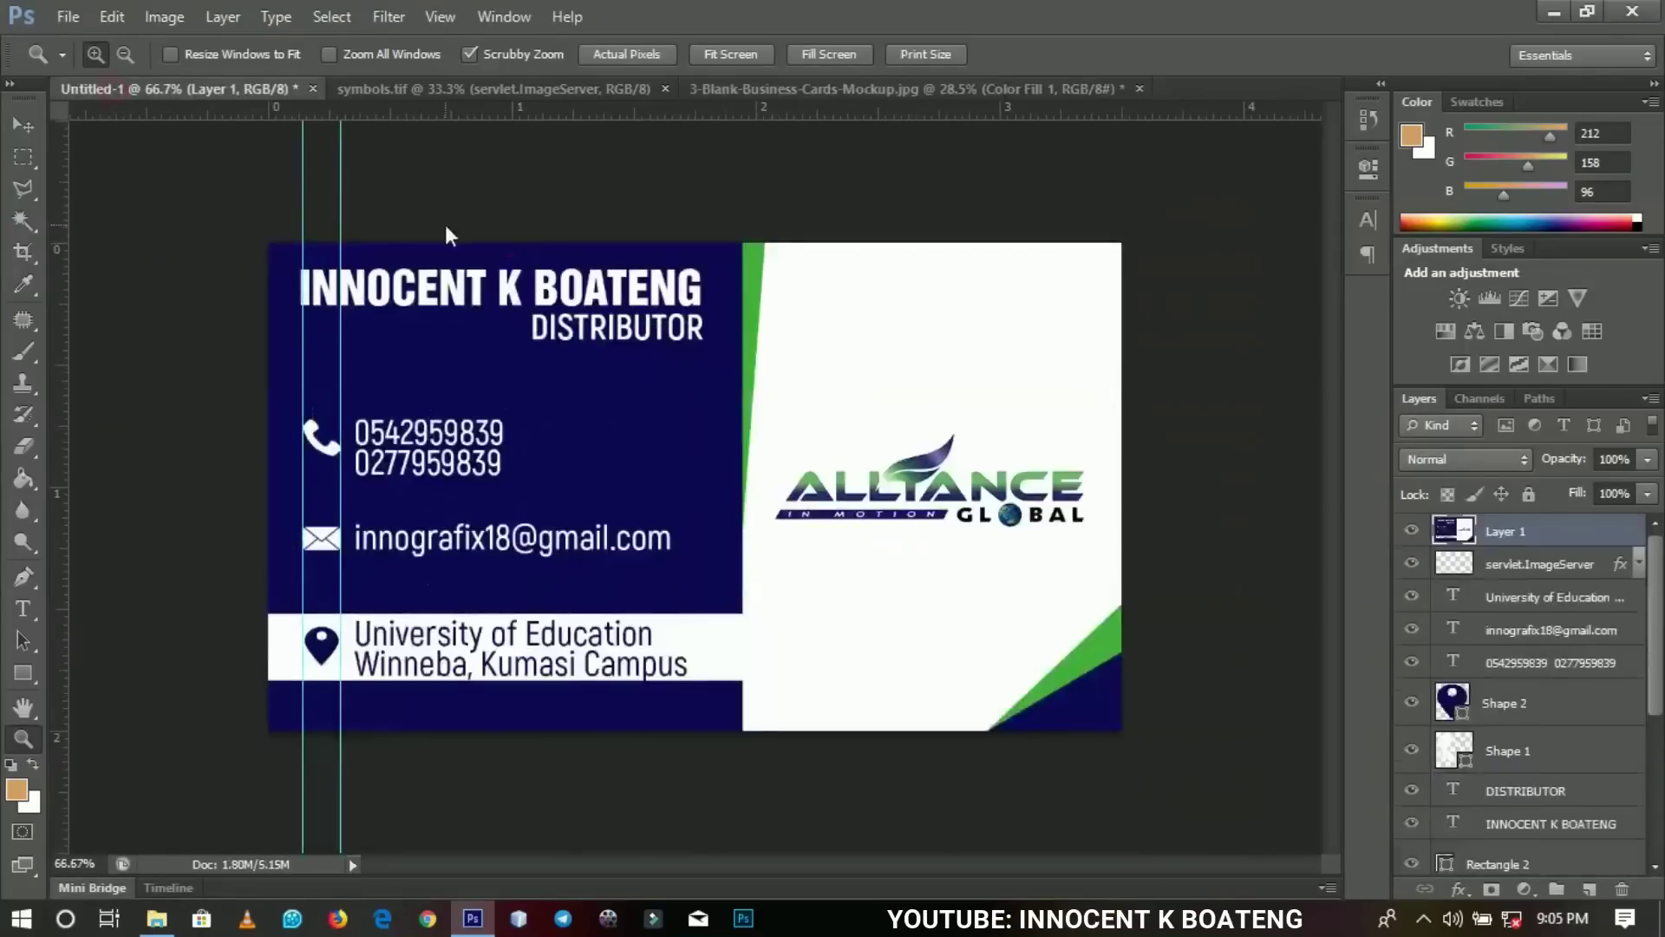